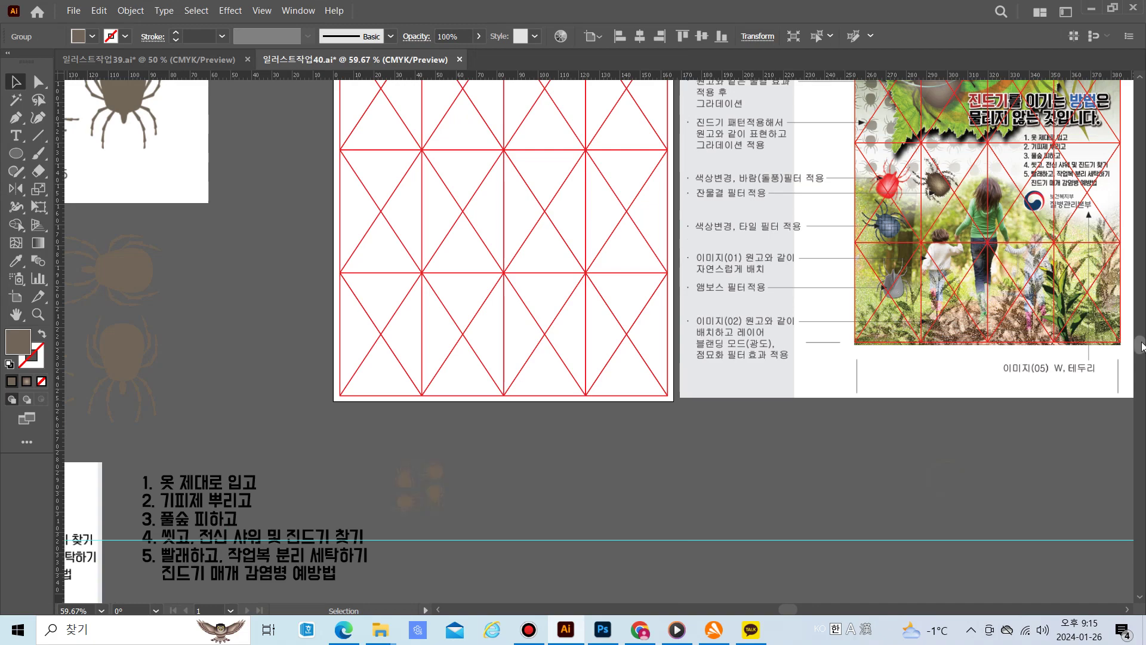
# Switch to Photoshop and set up a new document in millimetres, 166 mm wide and 246 mm high
pyautogui.moveTo(1140, 340)
pyautogui.mouseDown()
pyautogui.moveTo(1141, 323)
pyautogui.moveTo(1141, 334)
pyautogui.mouseUp()
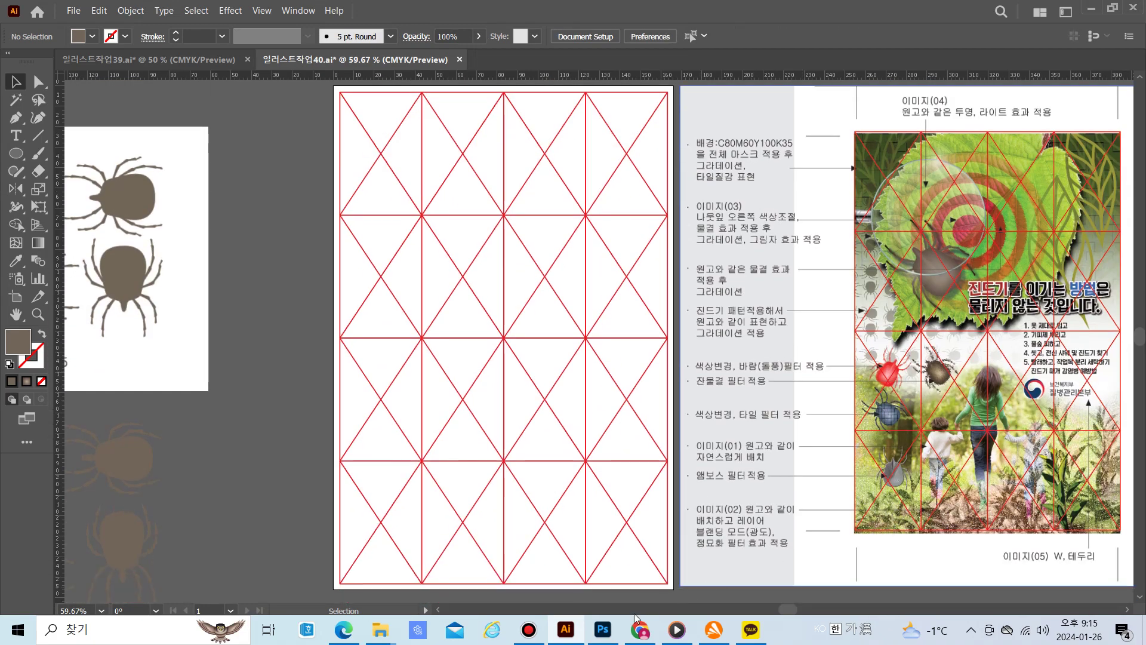
pyautogui.click(603, 633)
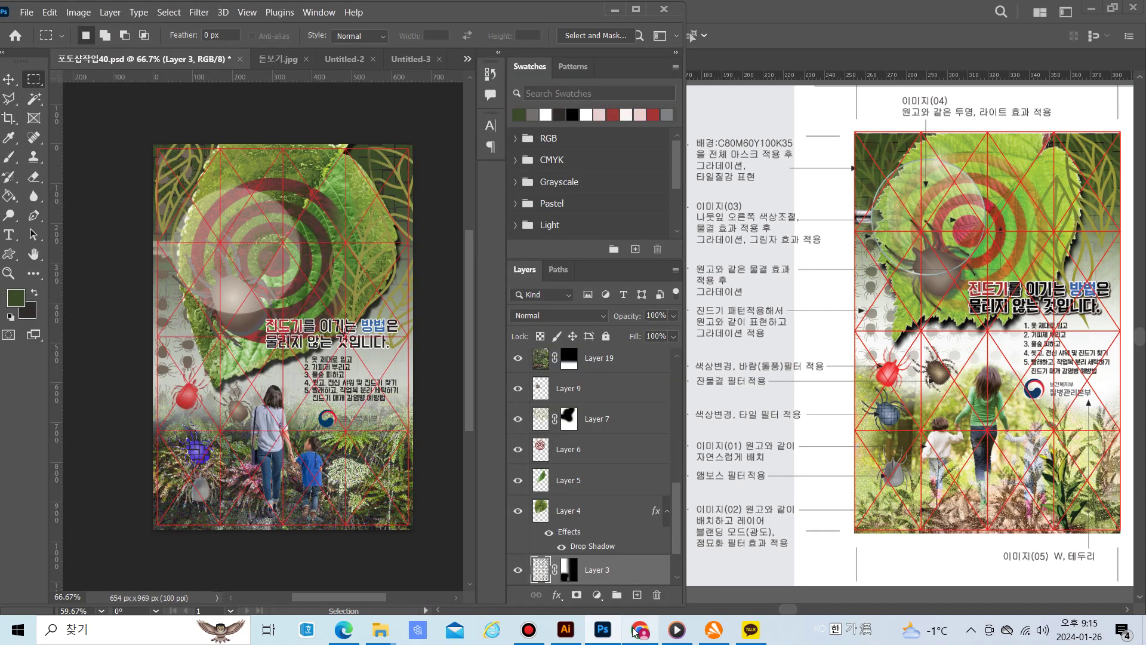
pyautogui.moveTo(634, 632)
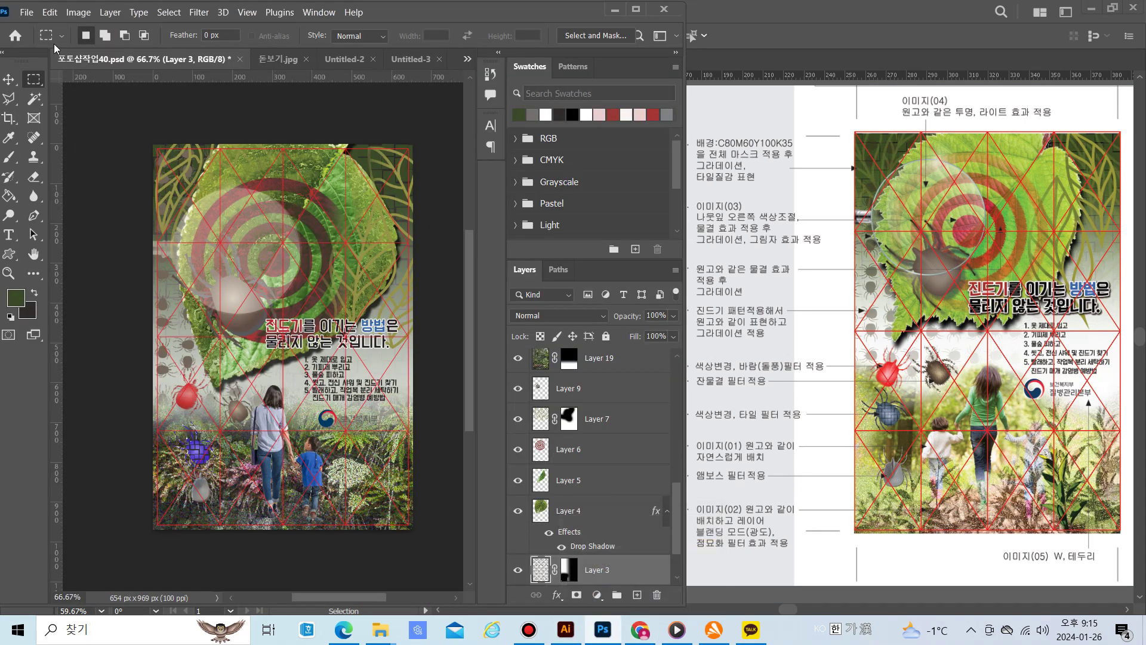
pyautogui.click(26, 12)
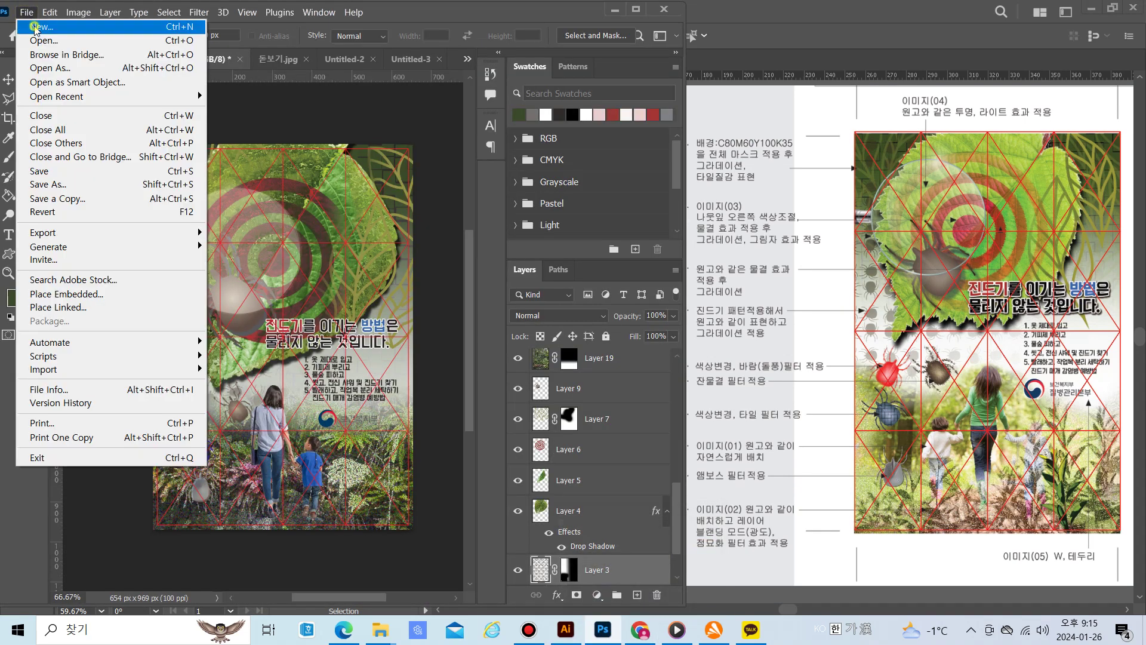
pyautogui.click(31, 23)
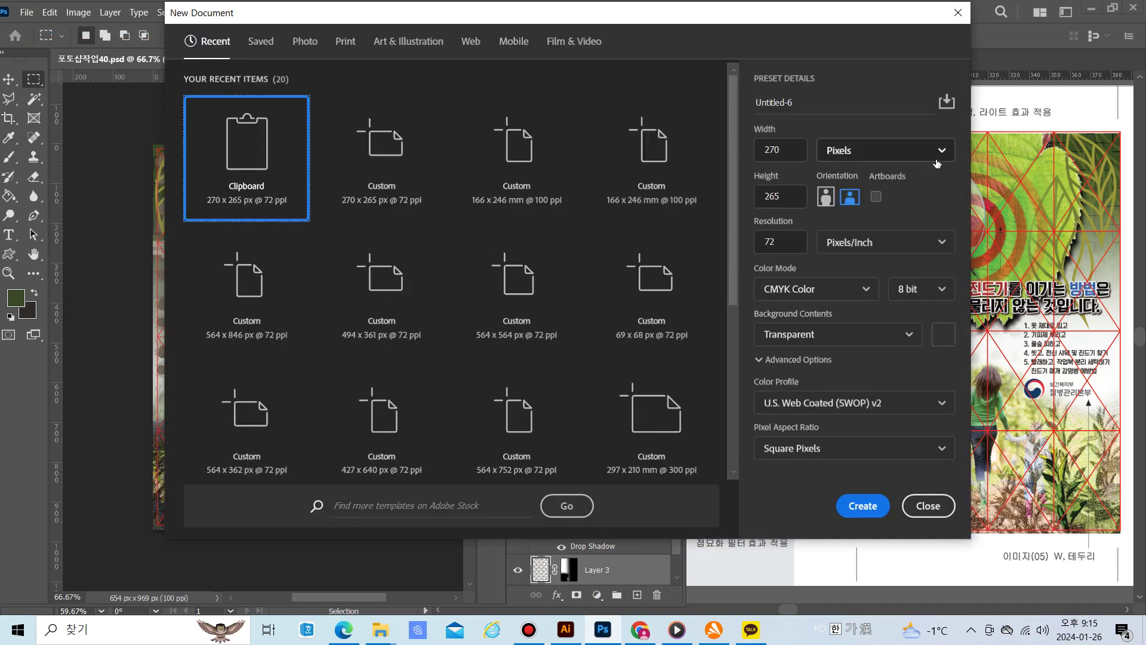
pyautogui.click(938, 154)
pyautogui.click(896, 251)
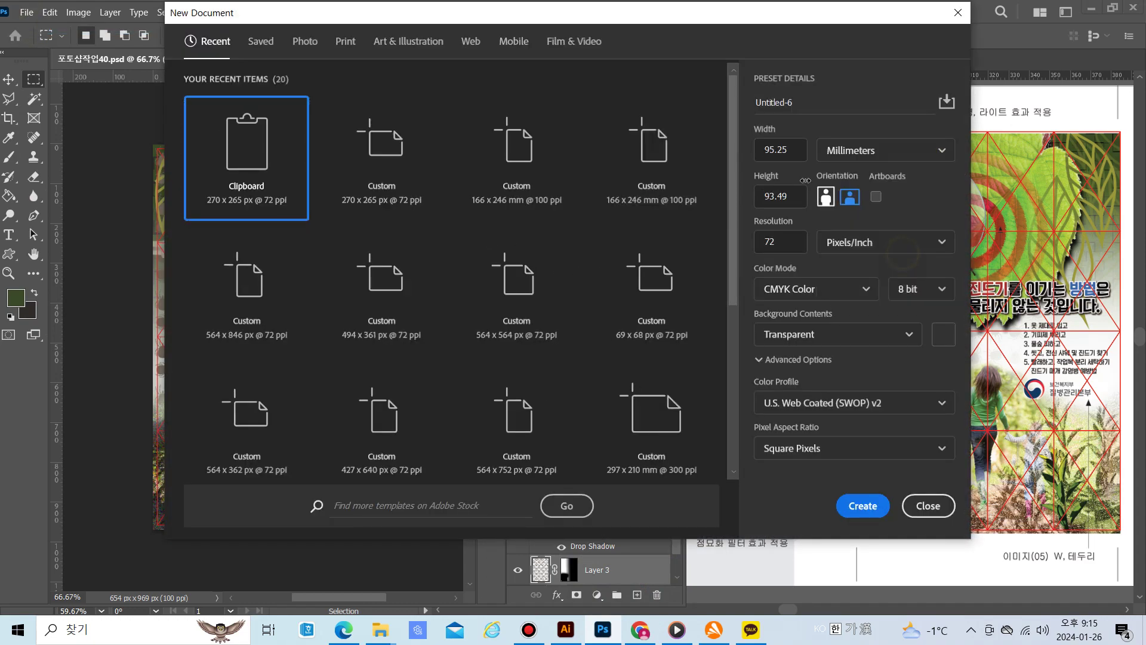
pyautogui.write('1')
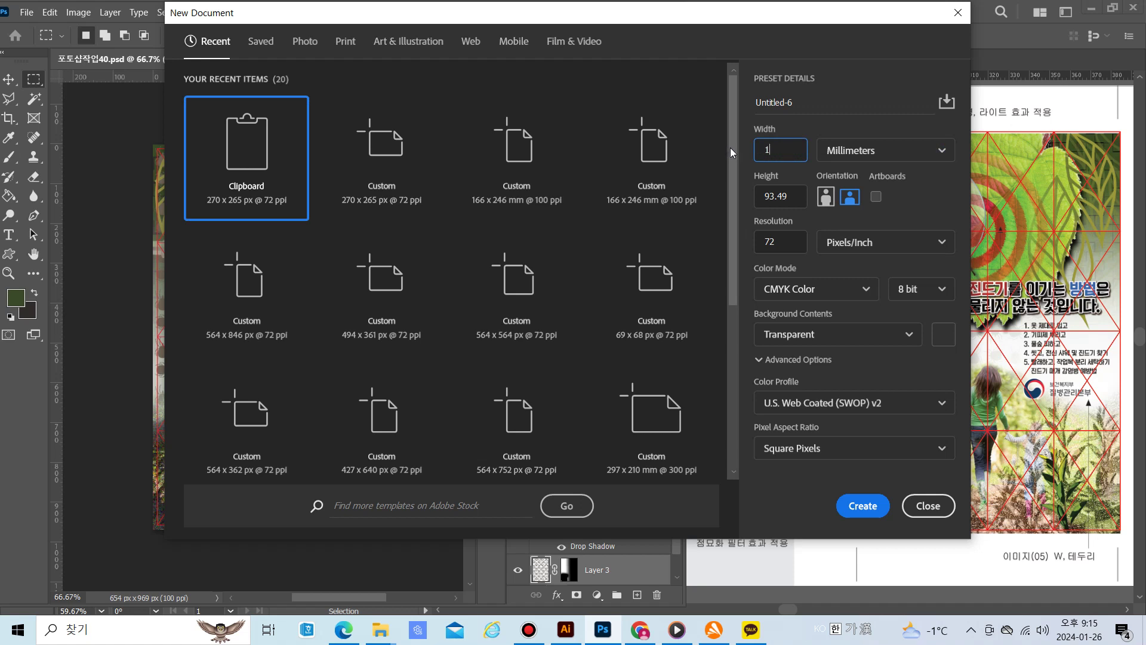
pyautogui.write('66')
pyautogui.press('Tab')
pyautogui.write('24')
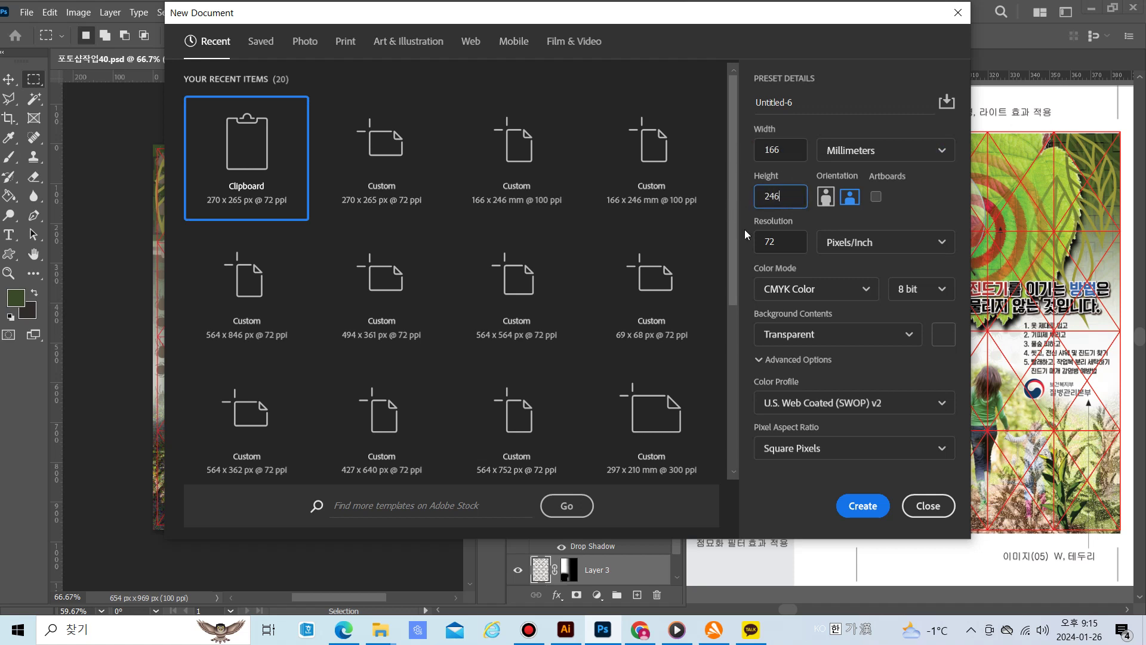
# Set the resolution to 100 pixels/inch and the background contents to White, and create the document
pyautogui.press('Tab')
pyautogui.write('10')
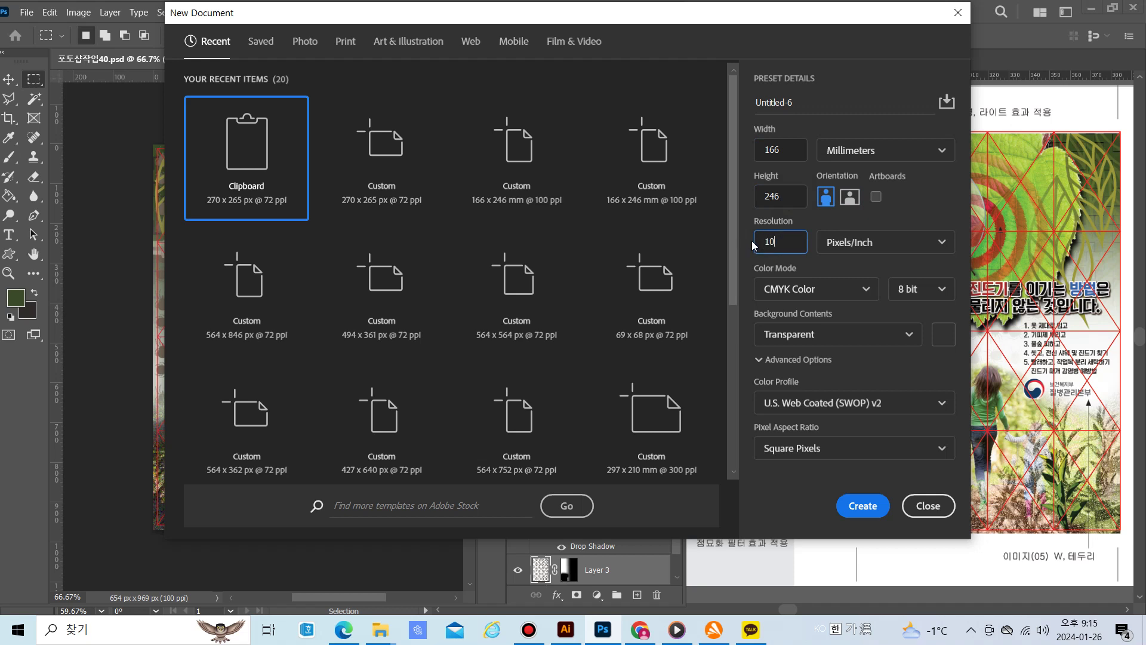
pyautogui.write('0')
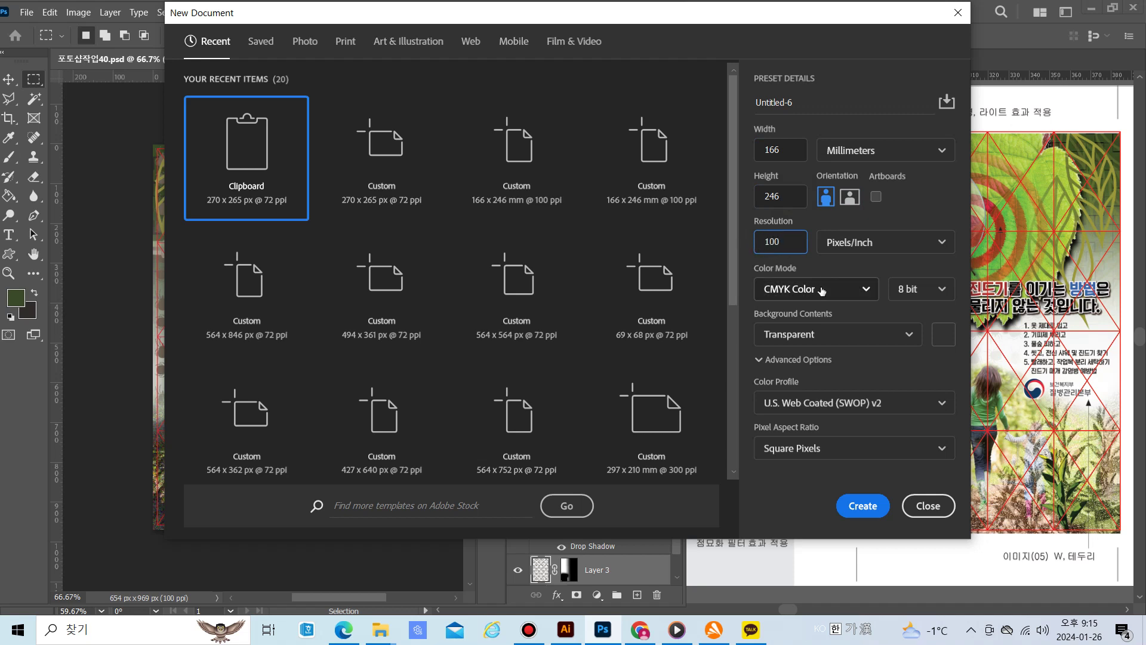
pyautogui.click(906, 336)
pyautogui.click(842, 360)
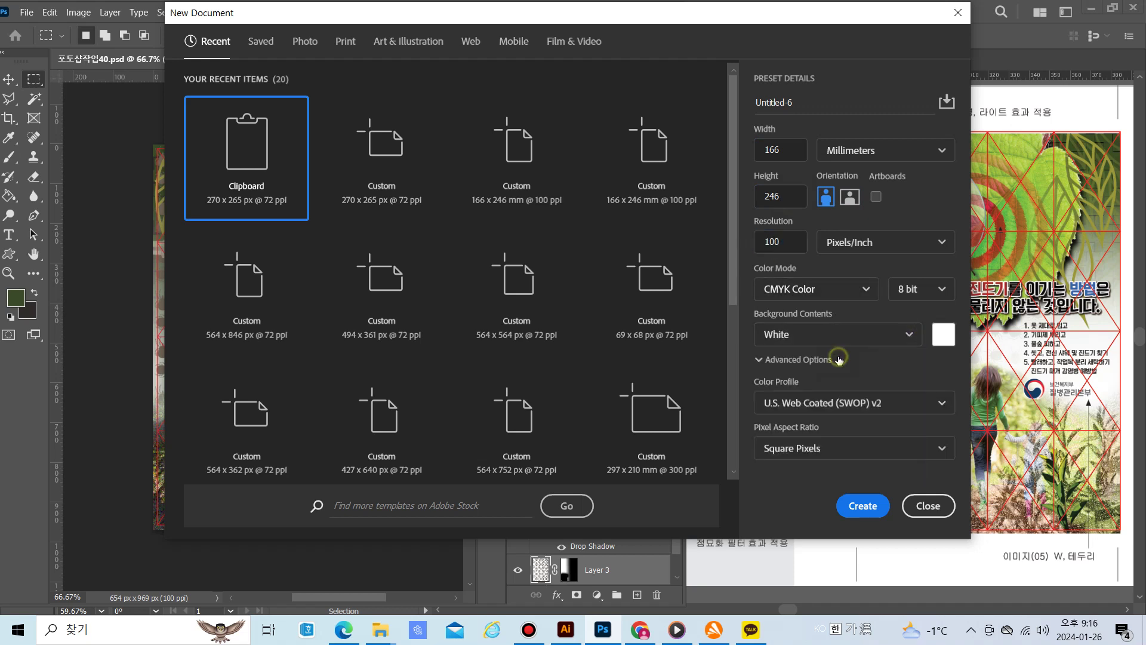
pyautogui.click(852, 506)
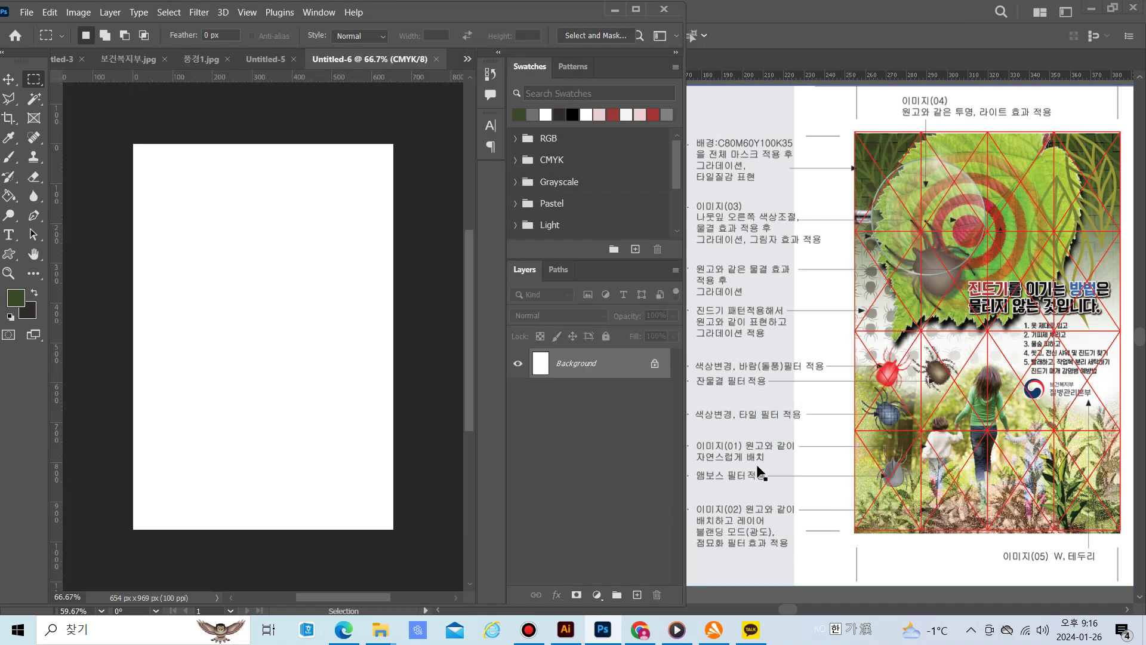
# Copy the whole red grid from the Illustrator document and paste it as Pixels into the new Photoshop document
pyautogui.click(566, 630)
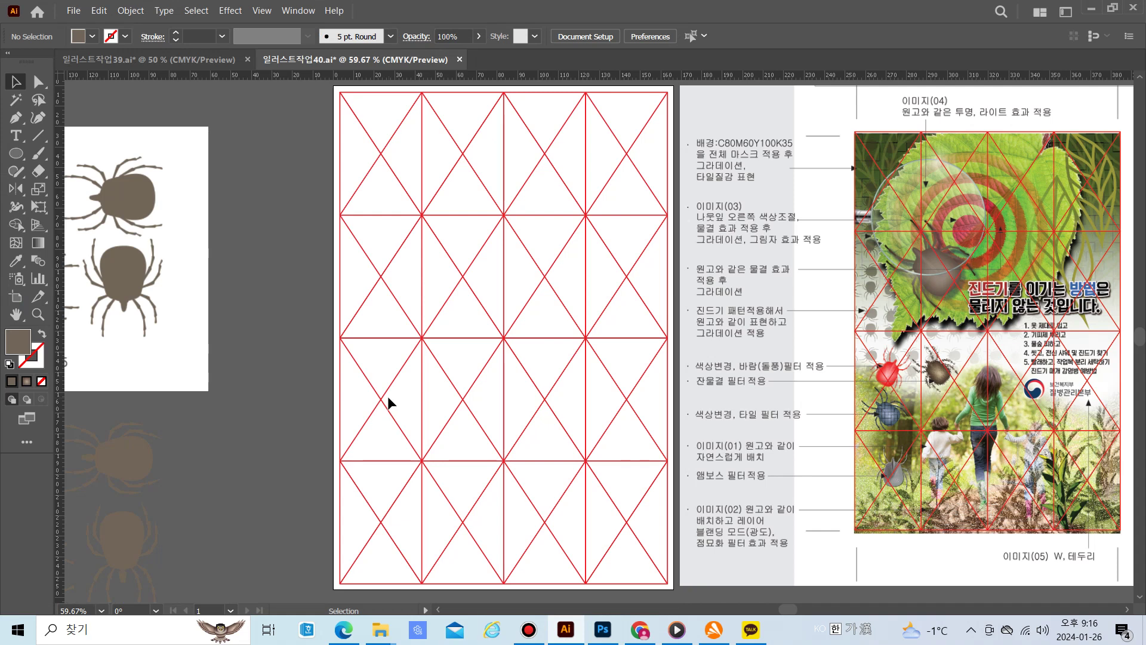
pyautogui.press('a')
pyautogui.hotkey('ctrl', 'a')
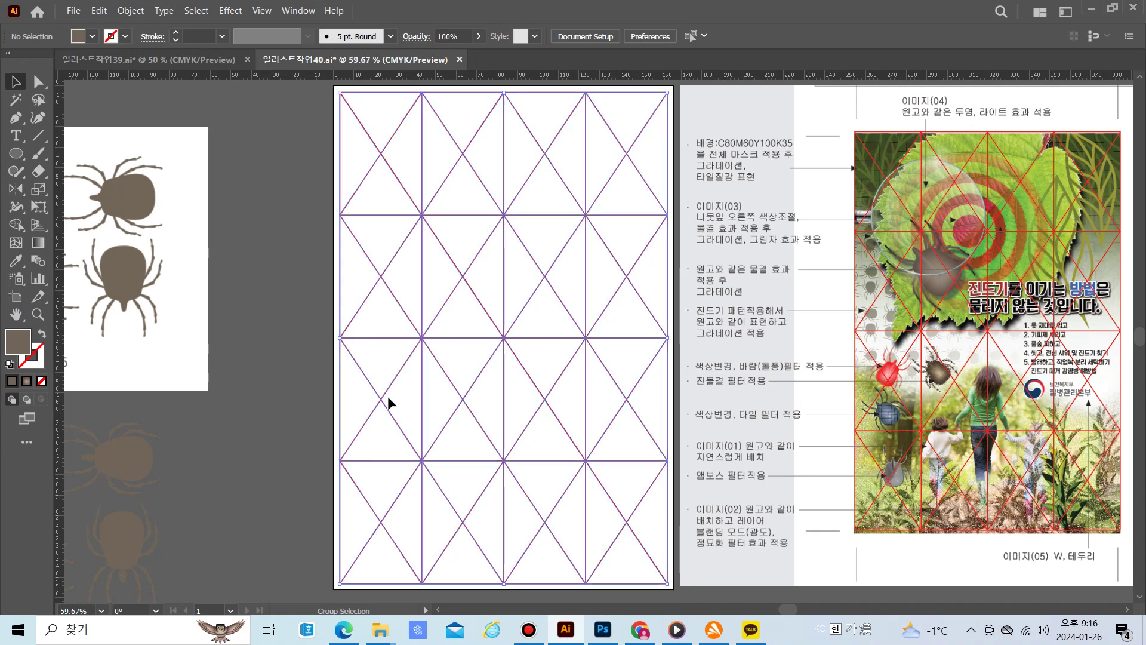
pyautogui.press('v')
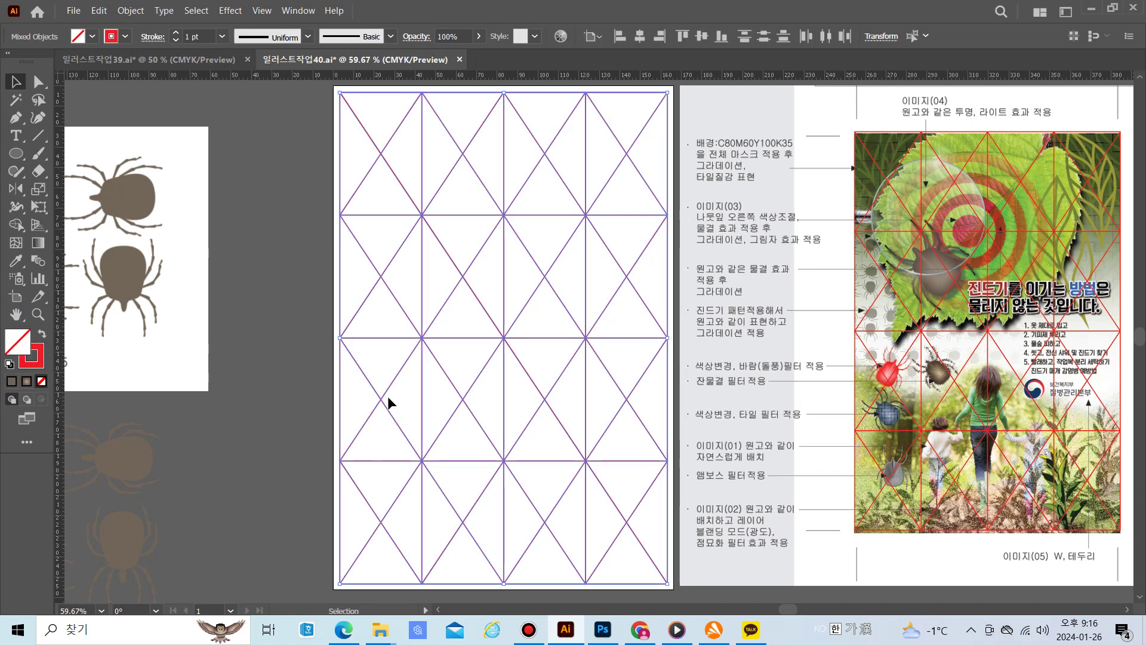
pyautogui.click(388, 402)
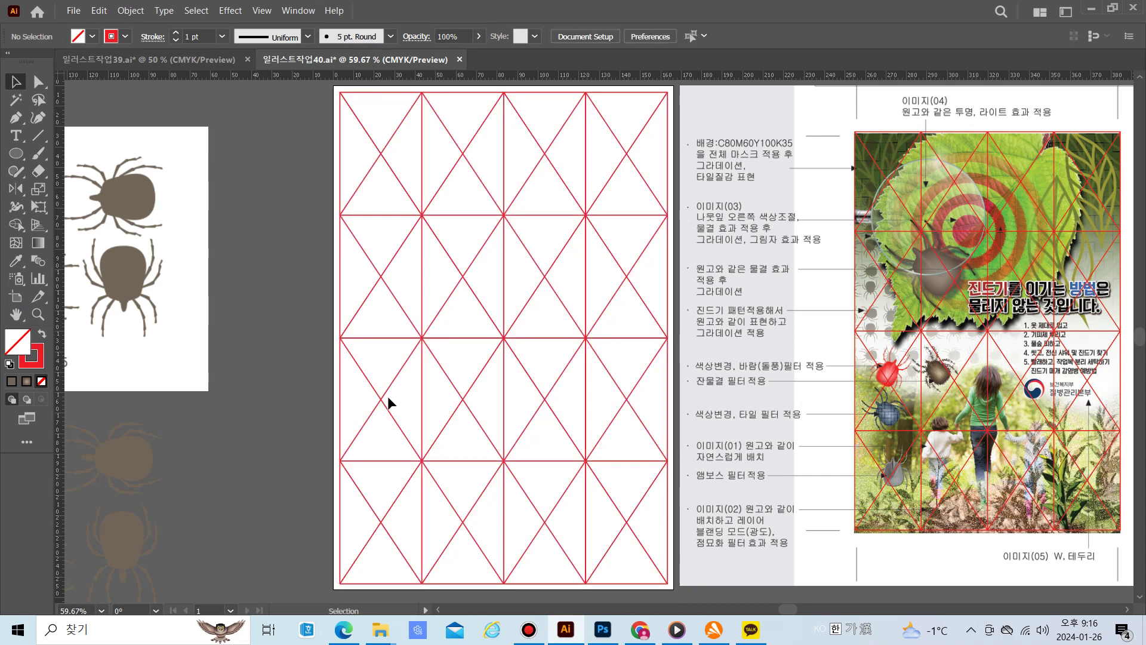
pyautogui.click(603, 630)
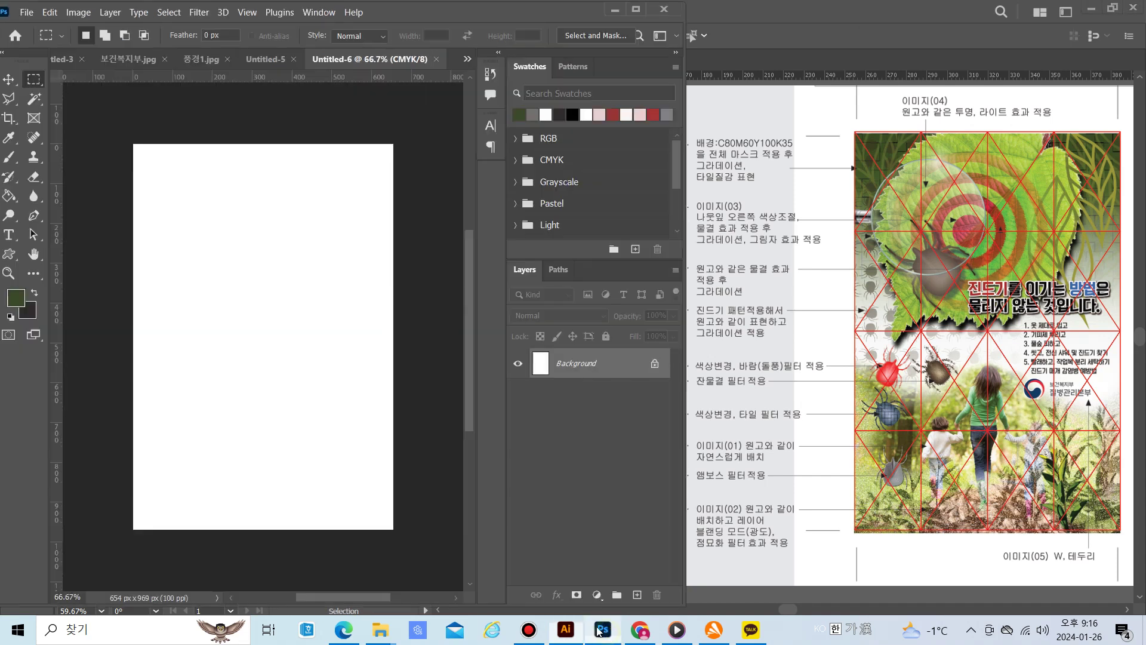
pyautogui.hotkey('ctrl', 'v')
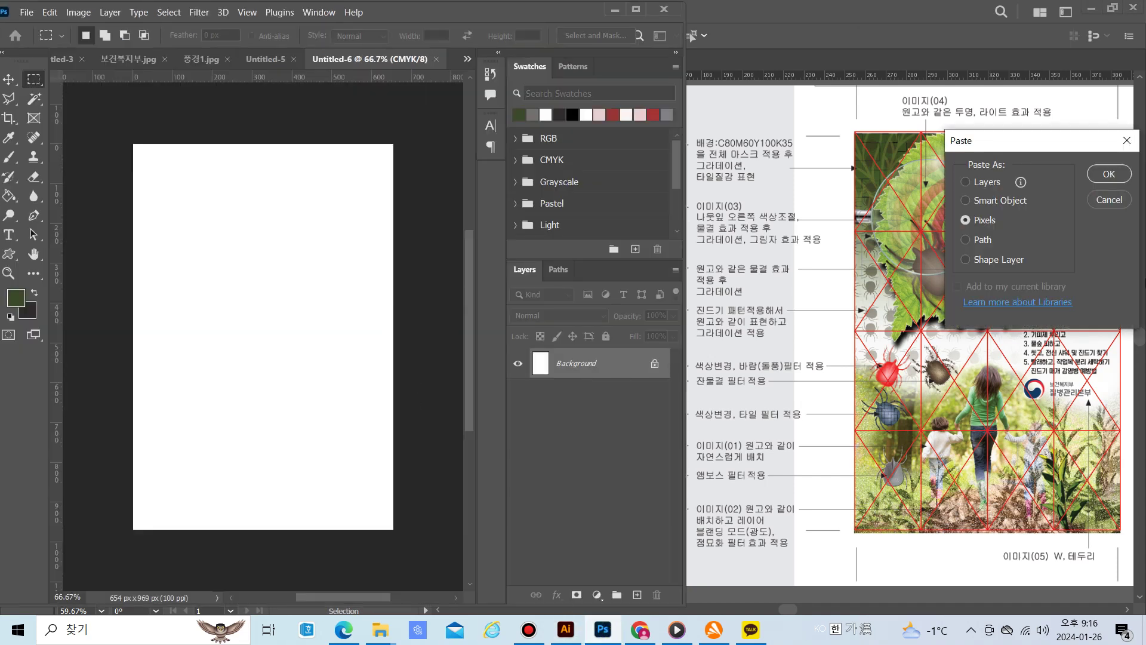
pyautogui.click(1108, 174)
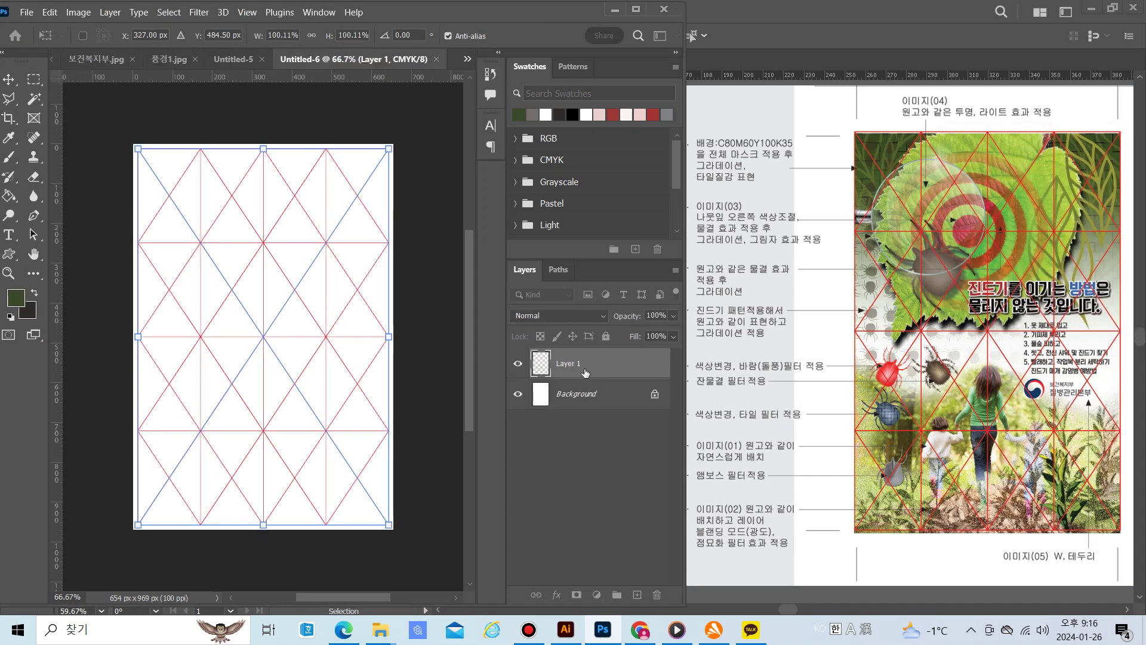
pyautogui.press('Return')
# Rename the pasted grid layer 그리드 and lock it
pyautogui.doubleClick(575, 366)
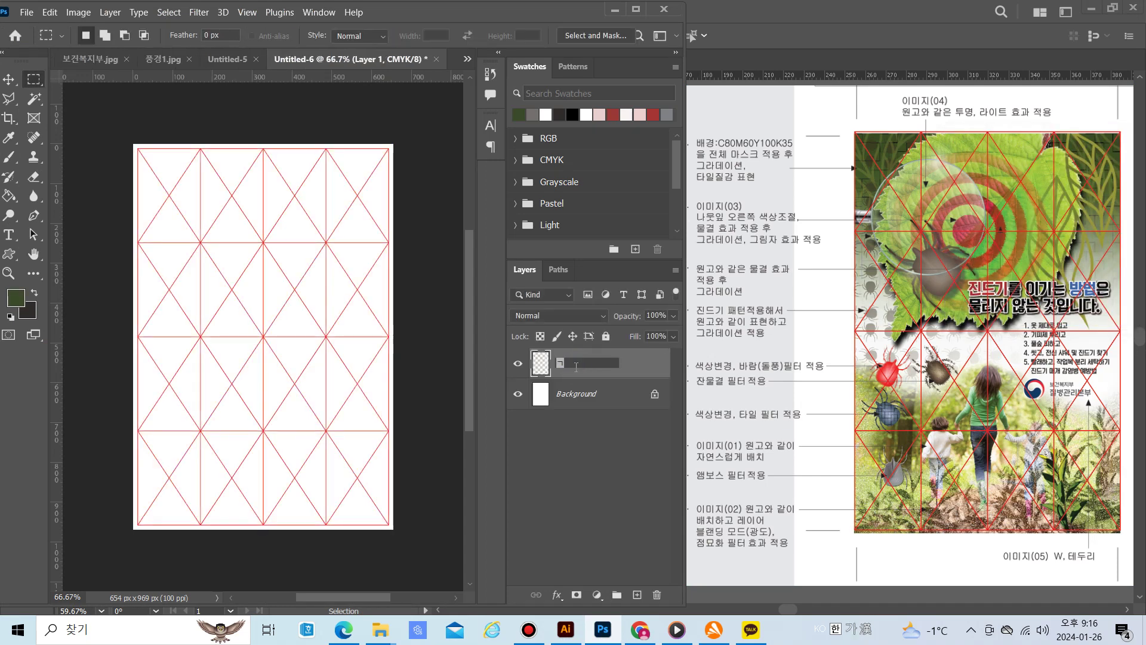
pyautogui.write('그리드')
pyautogui.press('Return')
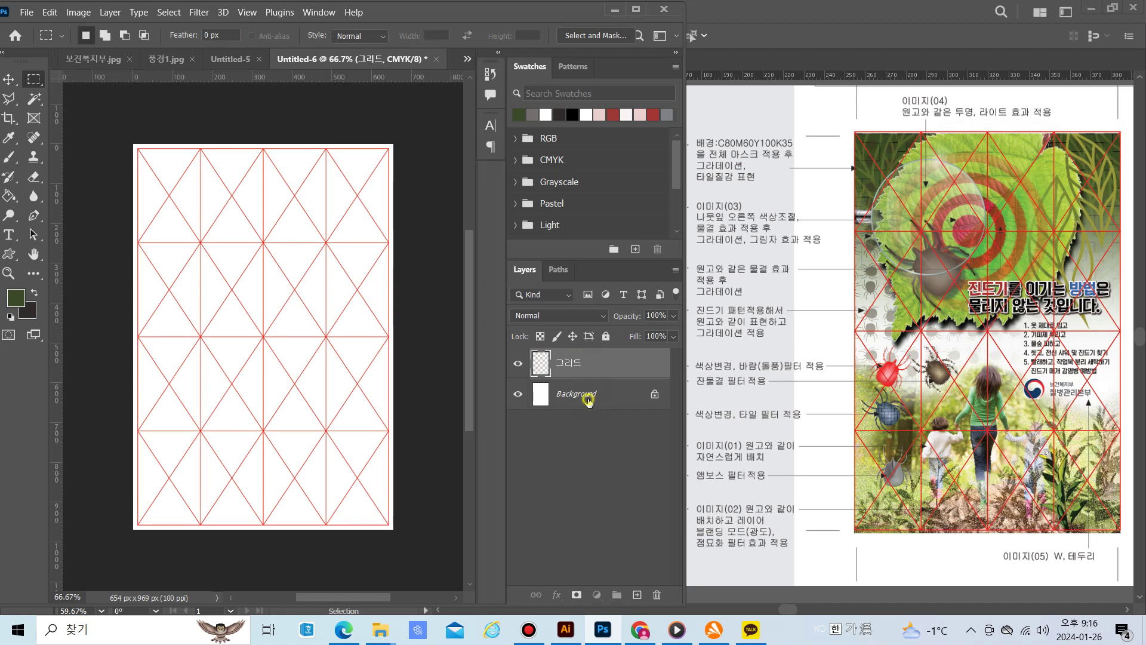
pyautogui.keyDown('shift'); pyautogui.click(588, 397); pyautogui.keyUp('shift')
pyautogui.click(8, 79)
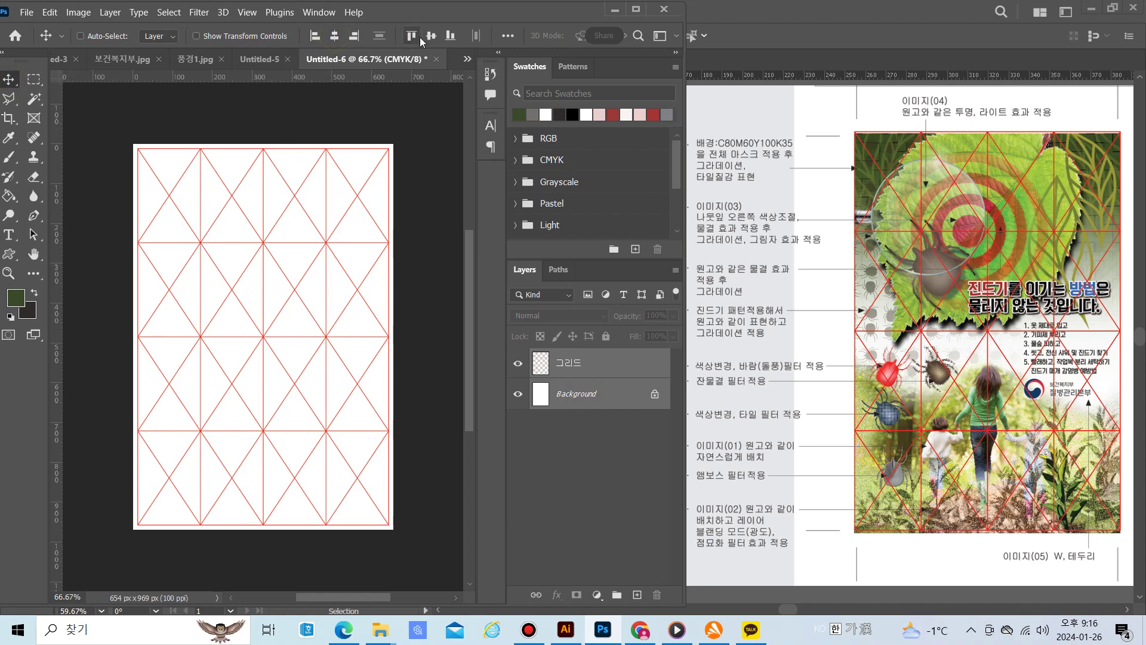
pyautogui.click(588, 361)
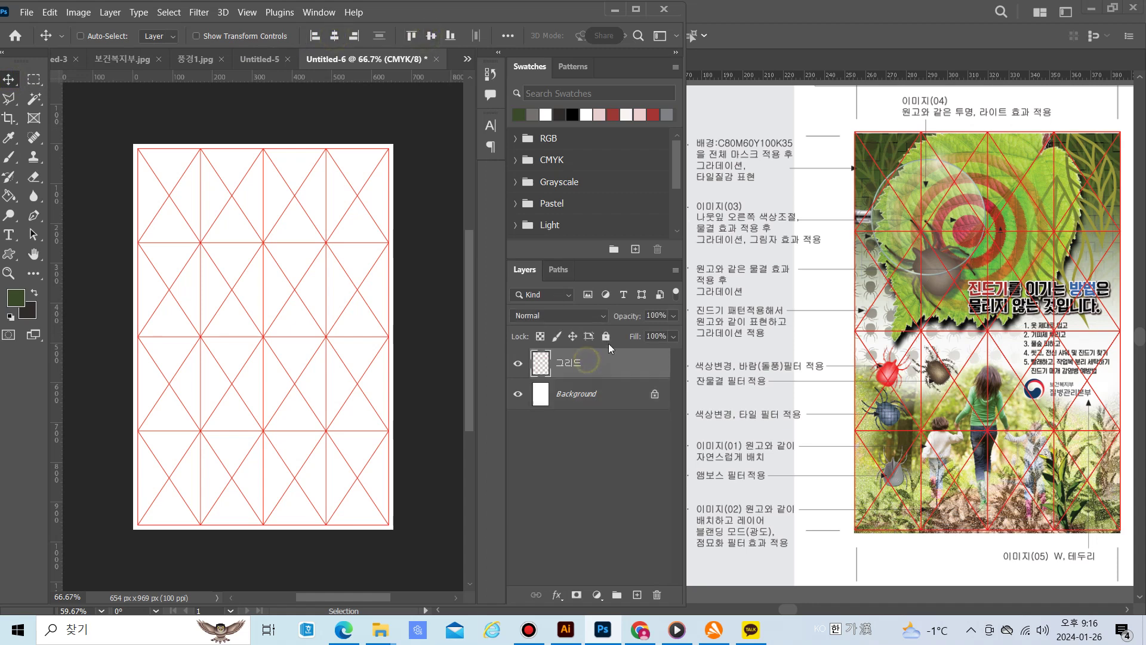
pyautogui.click(605, 336)
# Add a new layer above Background and fill it with the foreground colour C80 M60 Y100 K35
pyautogui.click(581, 395)
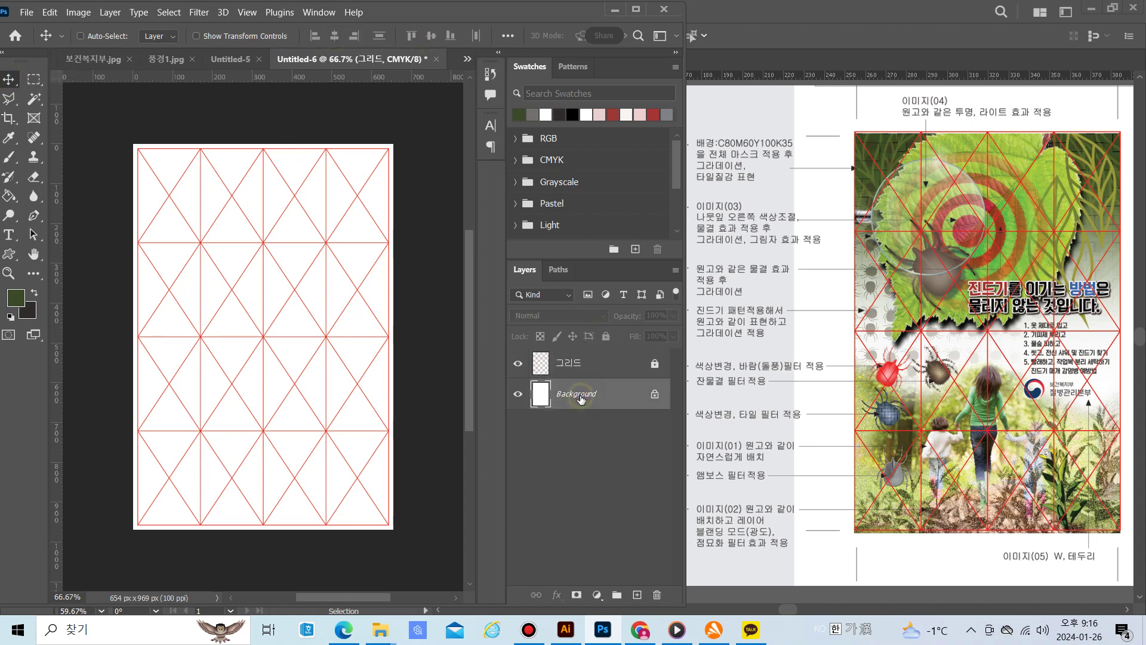
pyautogui.click(637, 596)
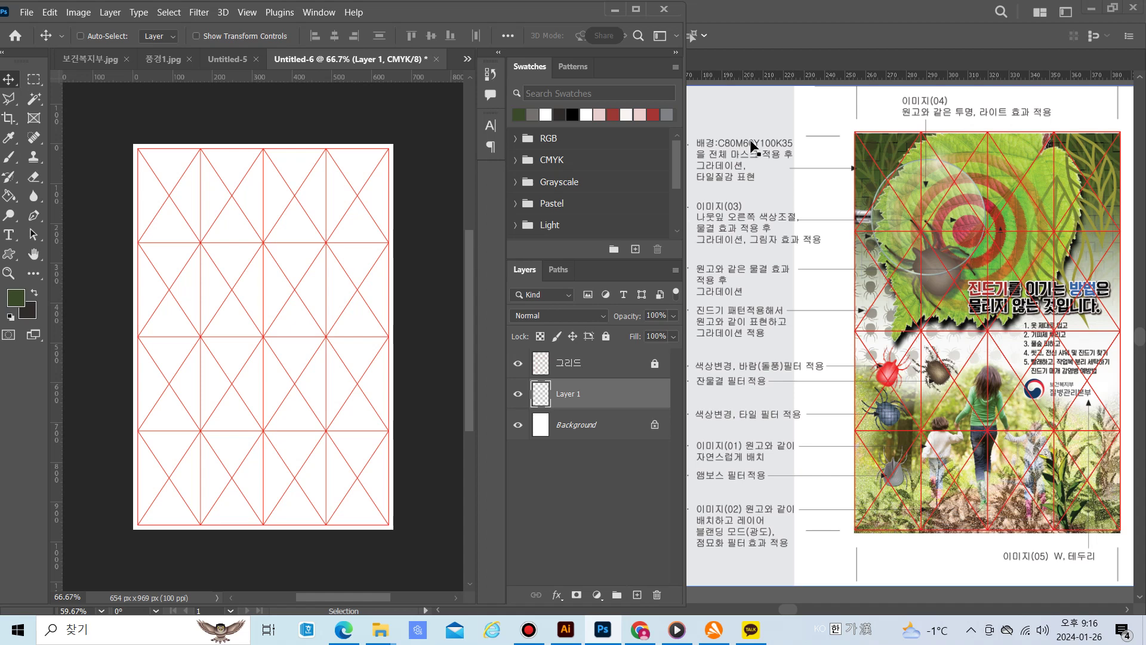
pyautogui.click(16, 299)
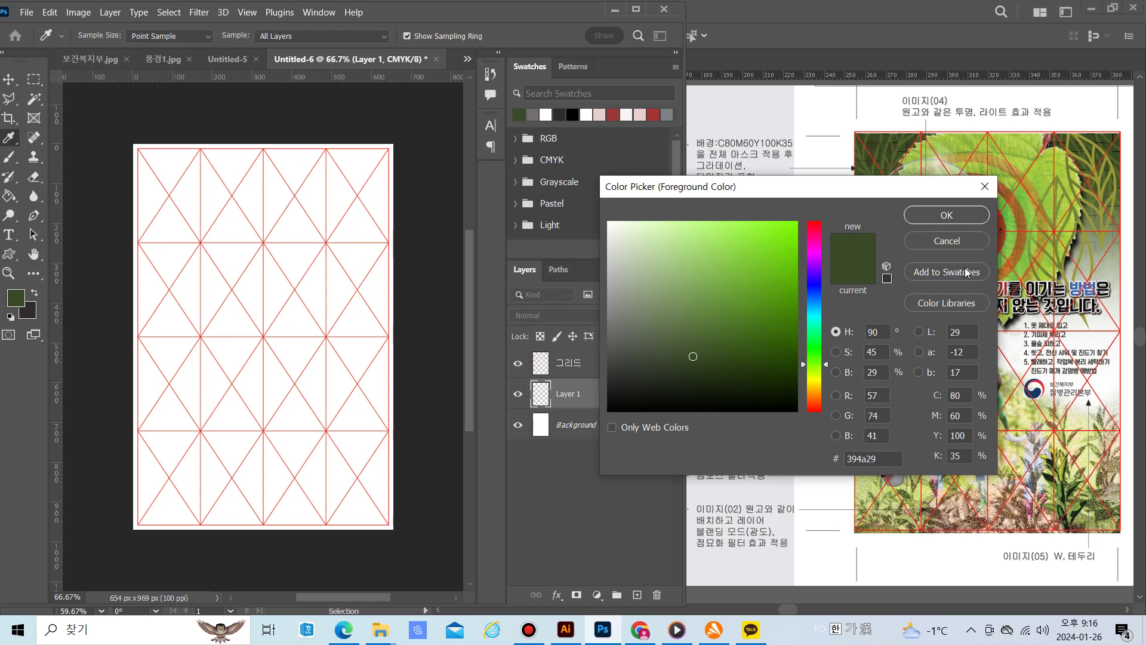
pyautogui.click(953, 216)
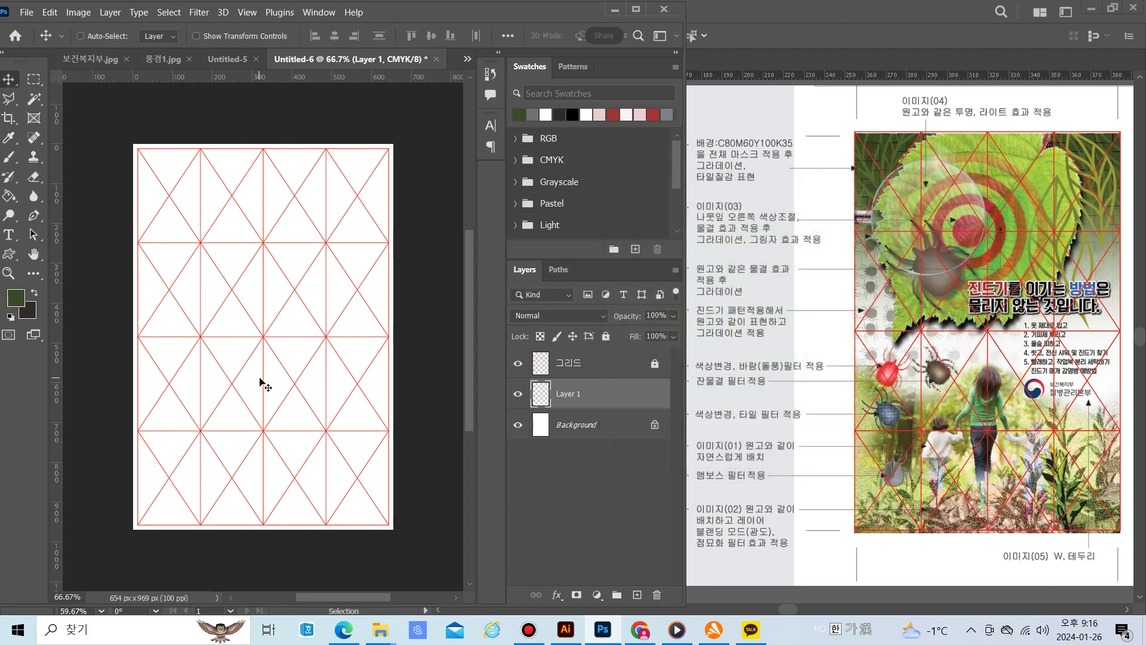
pyautogui.hotkey('alt', 'BackSpace')
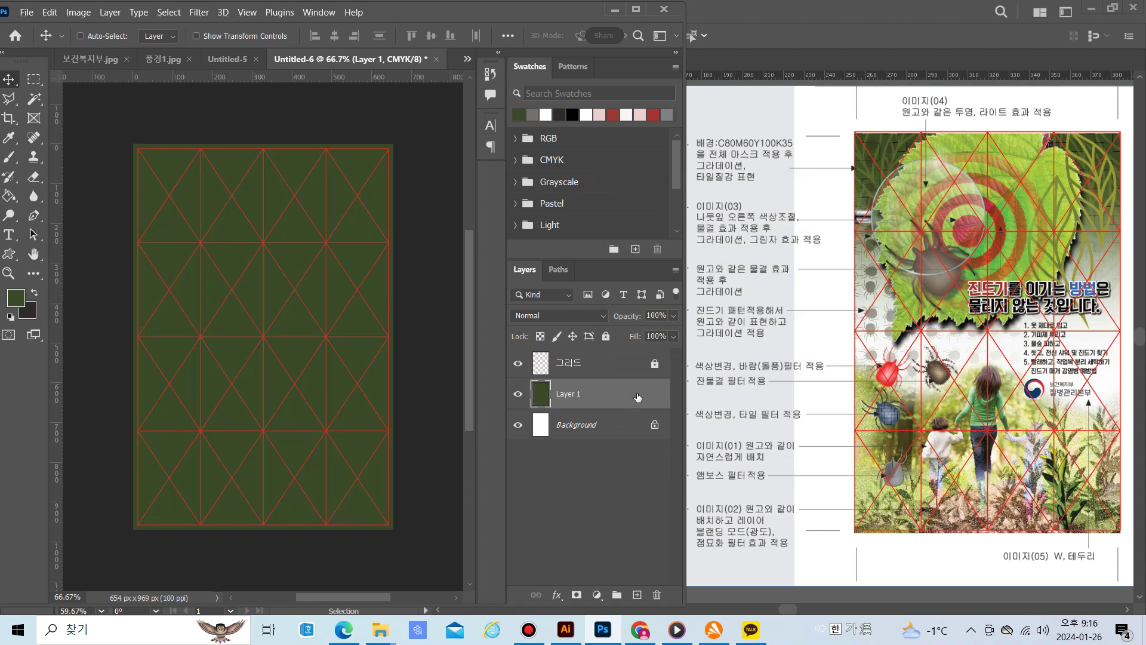
# Add a mask to the green layer and activate the Gradient tool
pyautogui.click(576, 596)
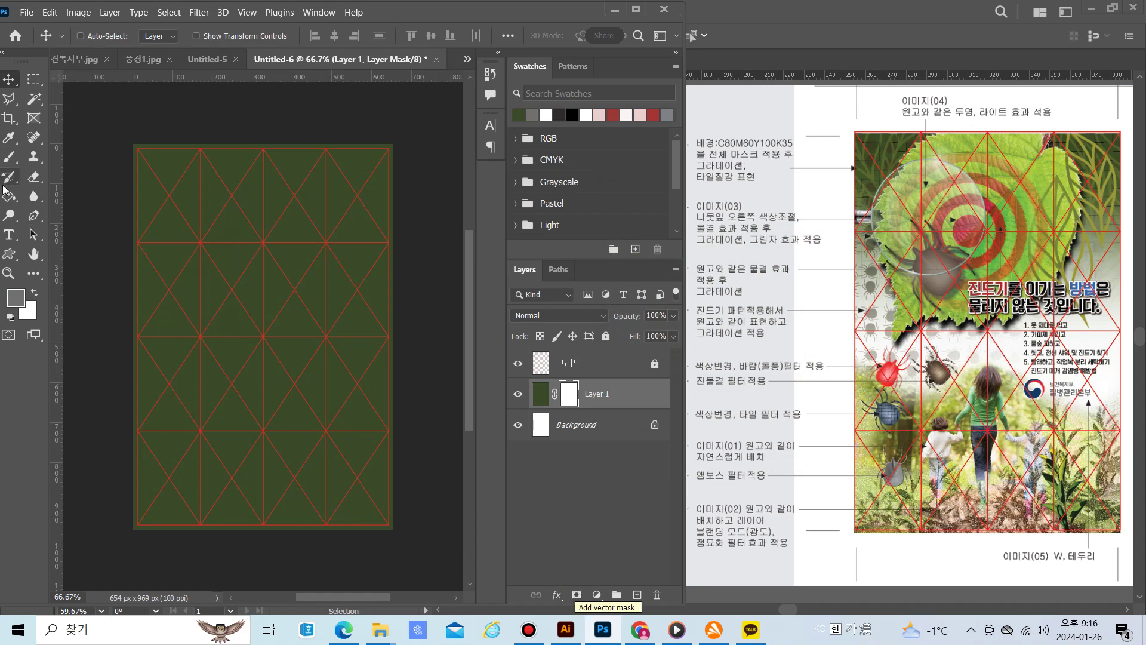
pyautogui.click(12, 200)
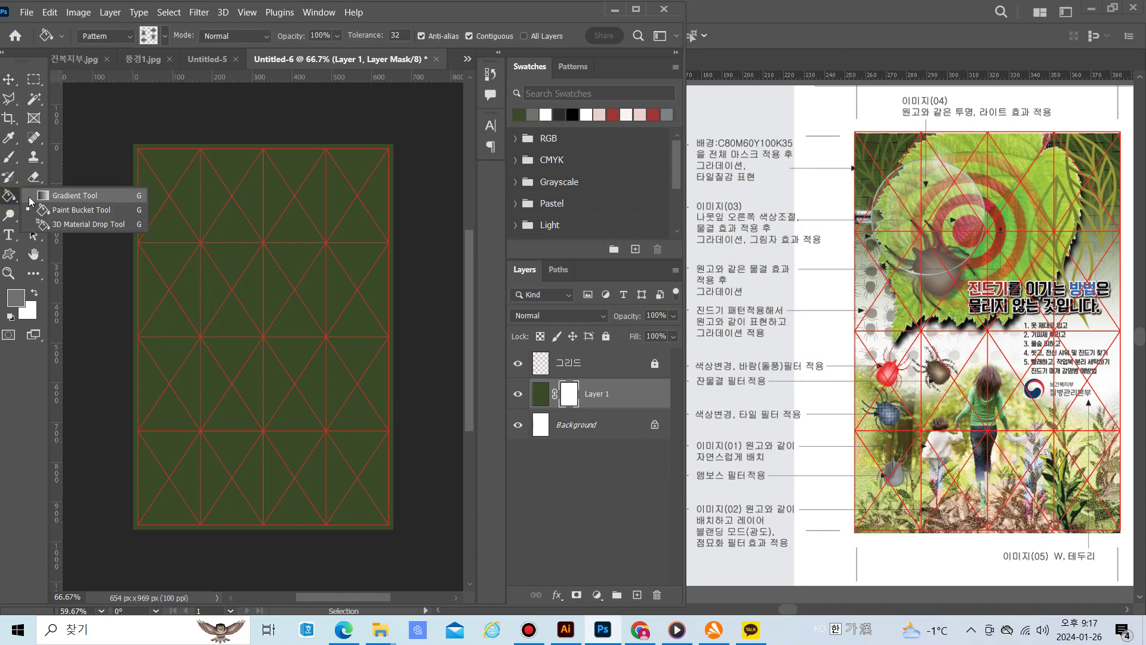
pyautogui.click(90, 194)
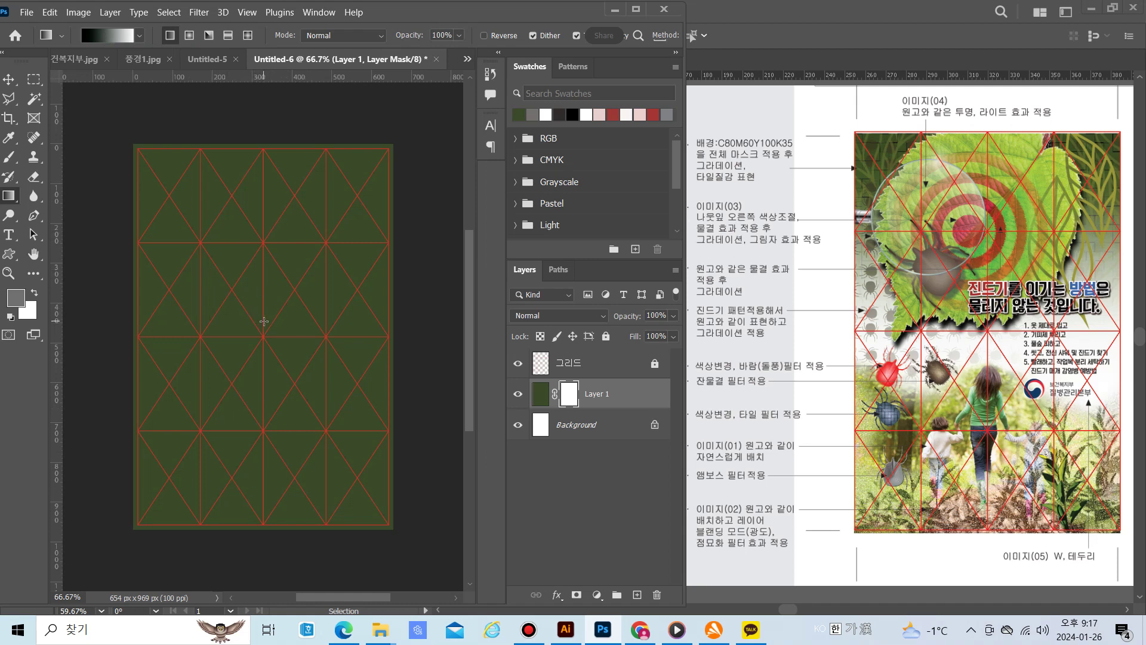
pyautogui.moveTo(264, 321); pyautogui.dragTo(274, 205)
pyautogui.moveTo(270, 165); pyautogui.dragTo(263, 182)
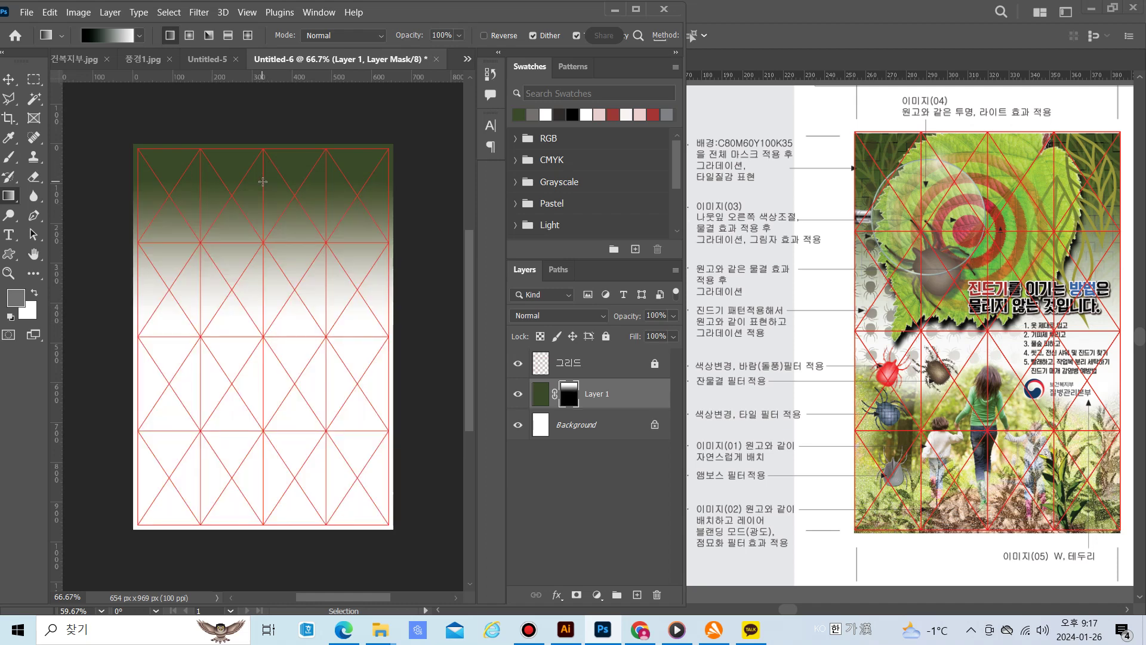
pyautogui.hotkey('ctrl', 'z')
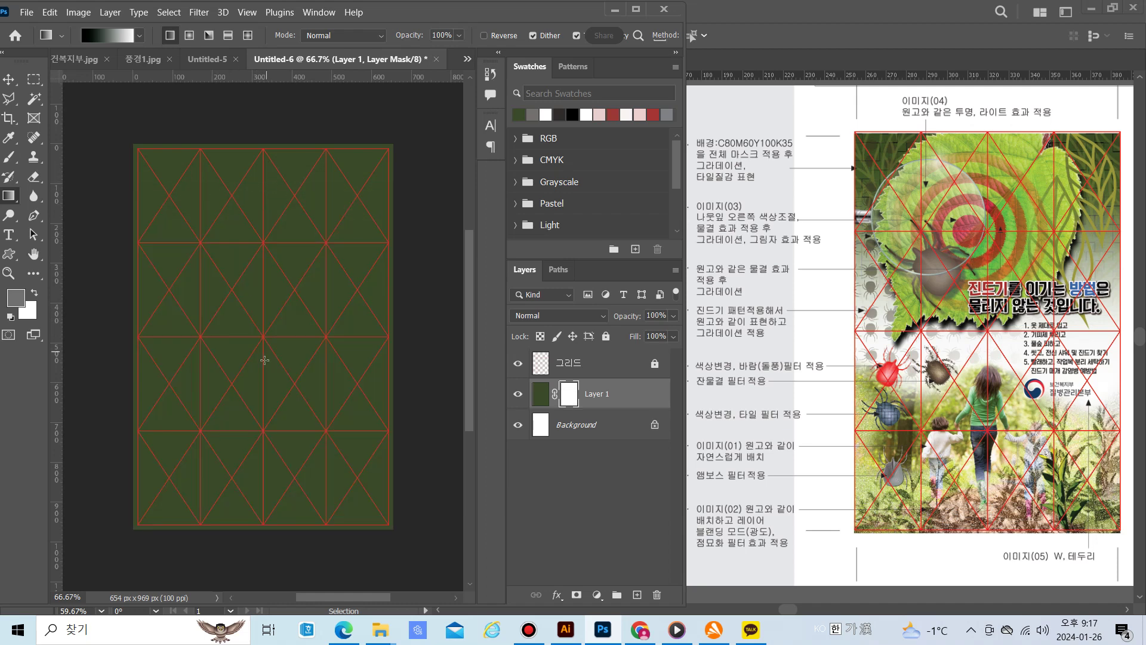
# Apply a linear black-to-white gradient to the mask from just below mid-page up to near the upper edge, and target the layer's colour fill
pyautogui.moveTo(262, 372); pyautogui.dragTo(268, 186)
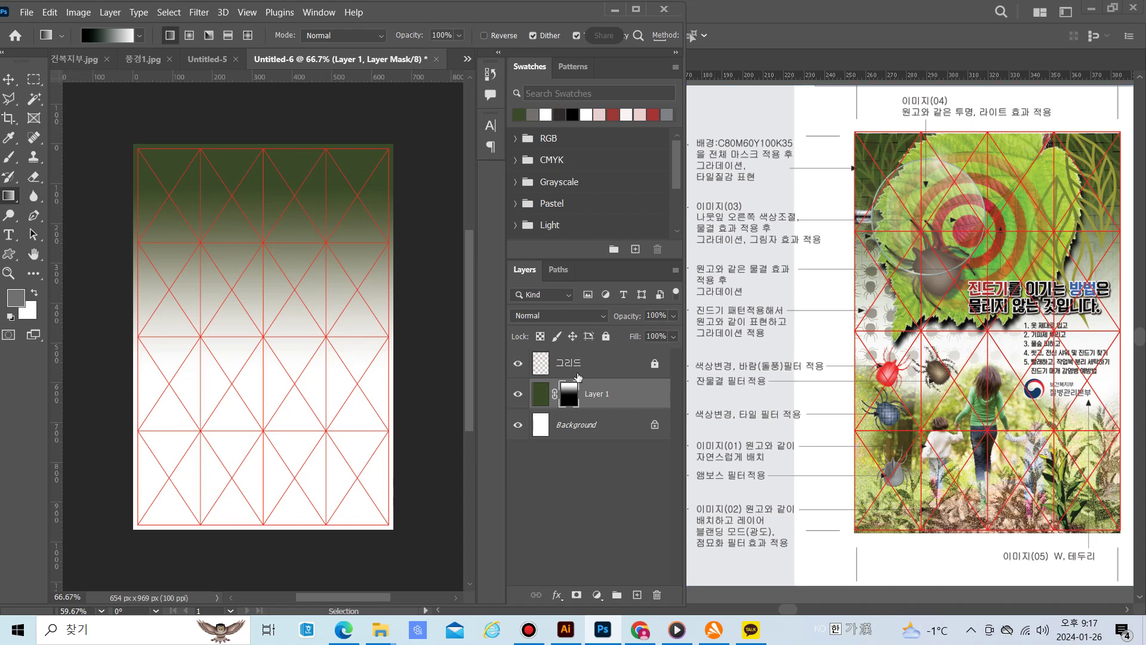
pyautogui.click(540, 398)
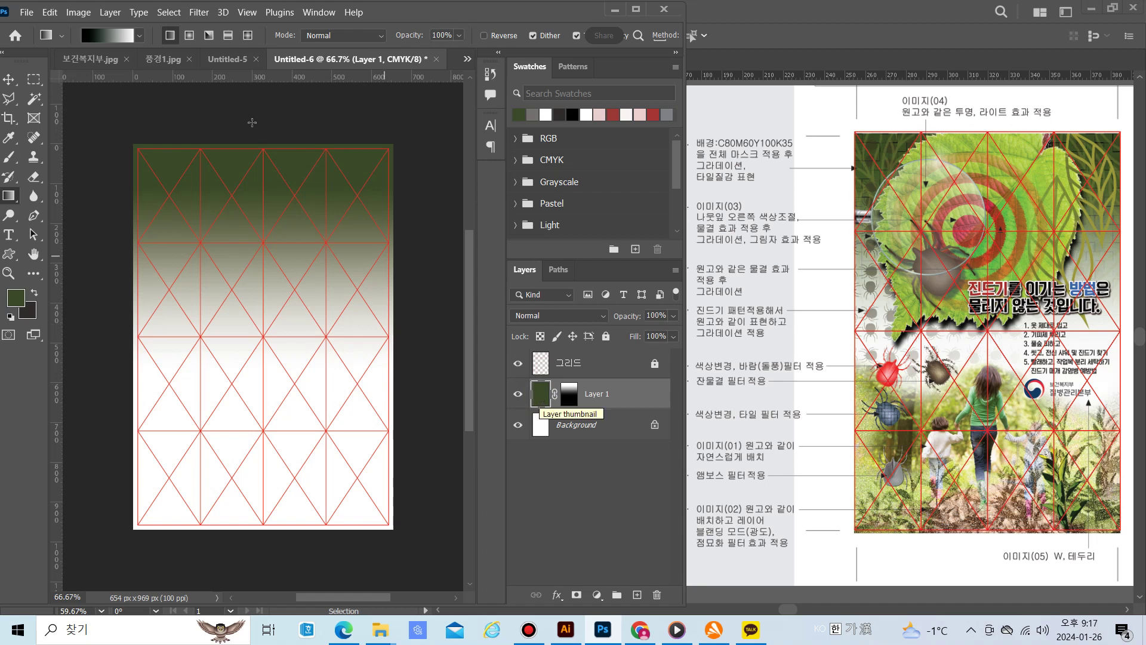
# Apply the Tiles filter to the green layer with 25 tiles, 10% maximum offset and background-colour fill, and add a new layer above it
pyautogui.click(199, 12)
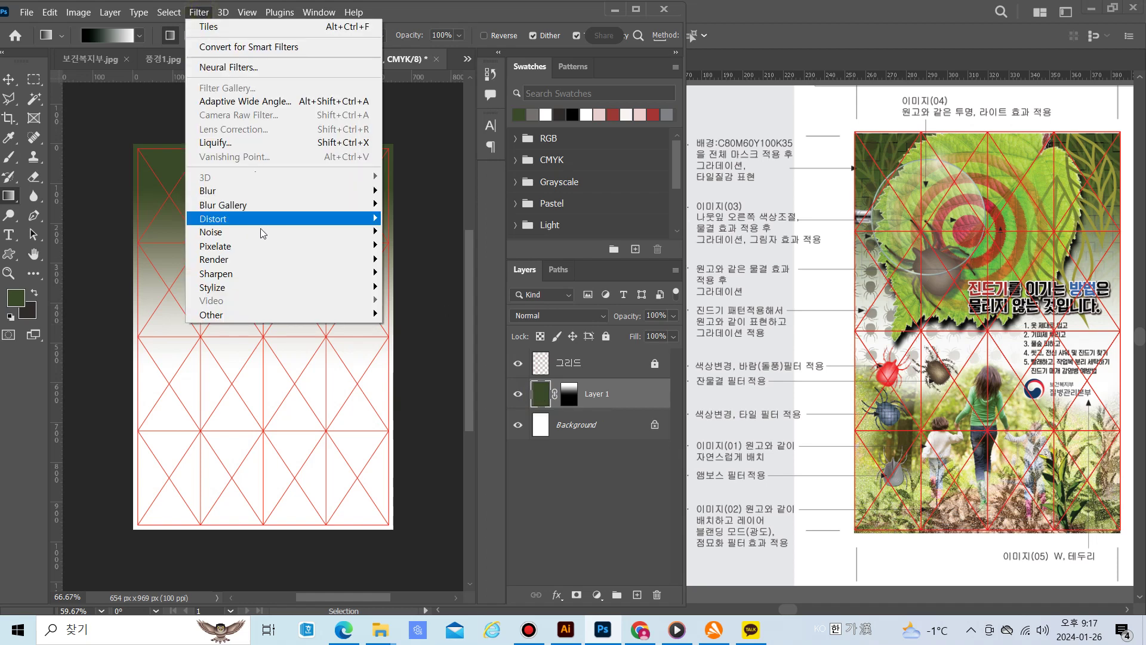
pyautogui.moveTo(256, 288)
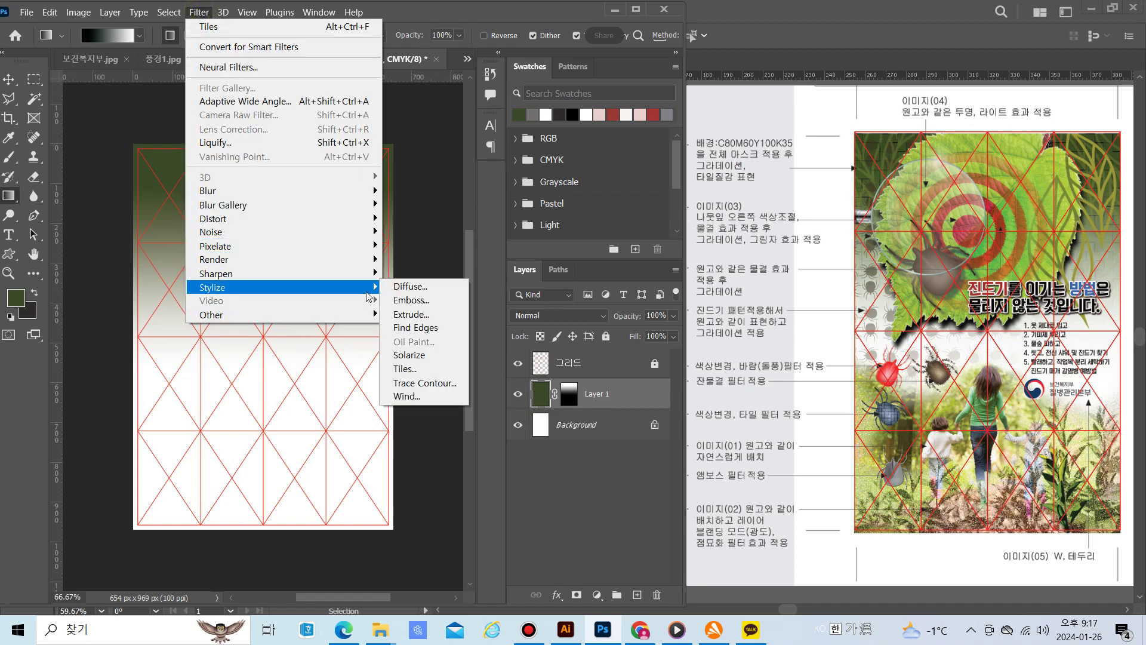
pyautogui.click(408, 369)
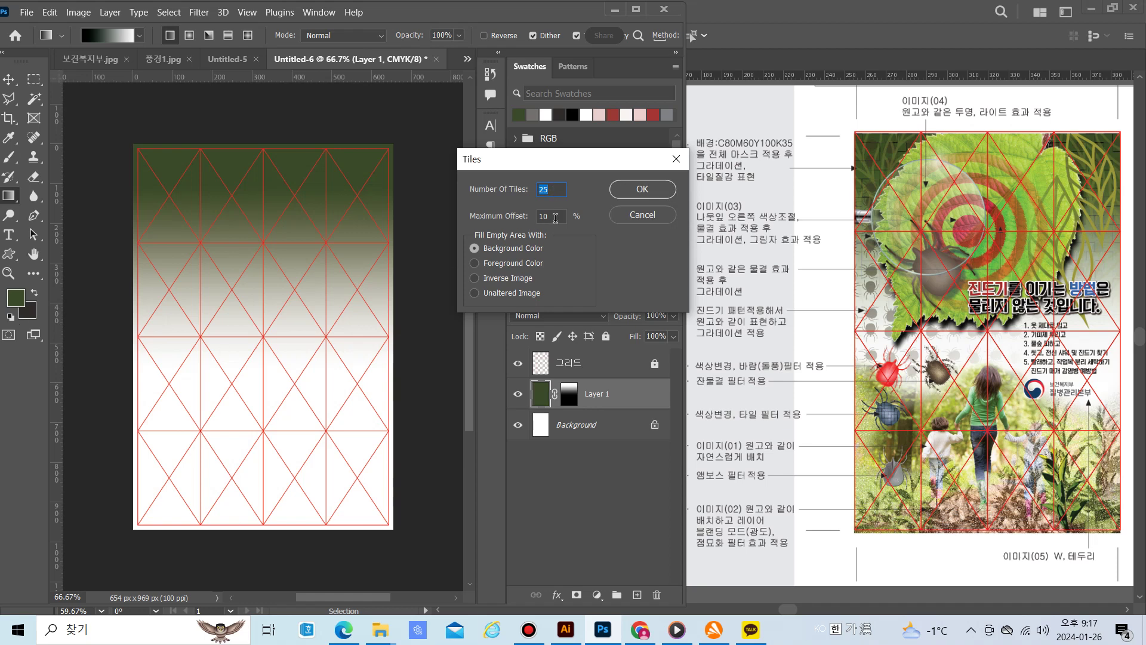
pyautogui.click(639, 191)
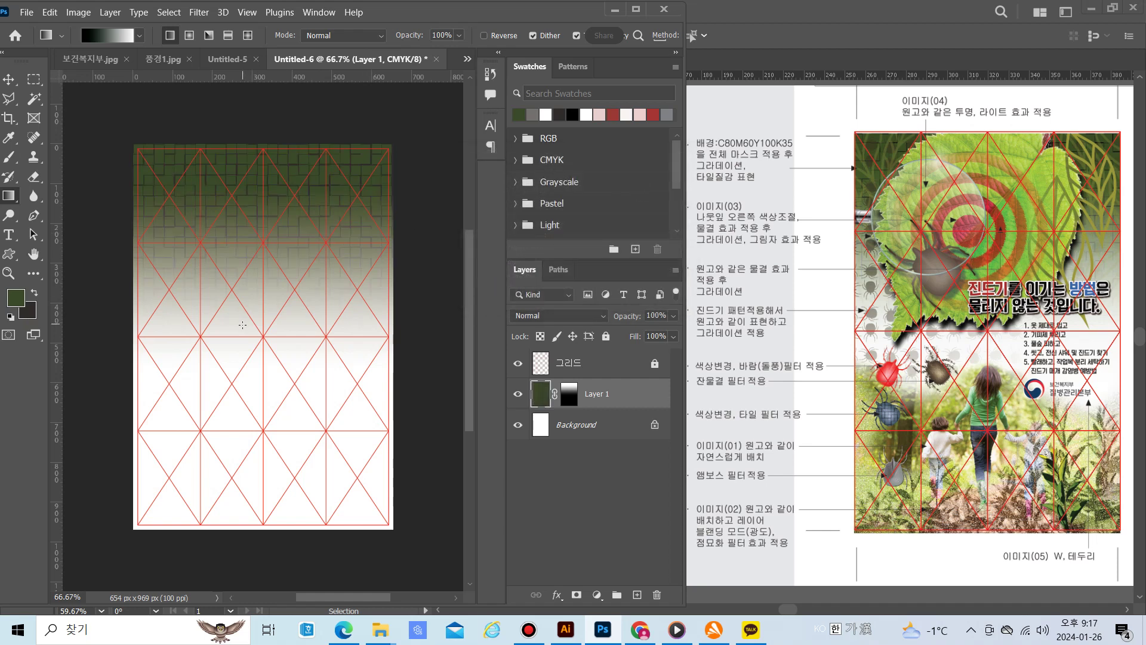
pyautogui.click(637, 595)
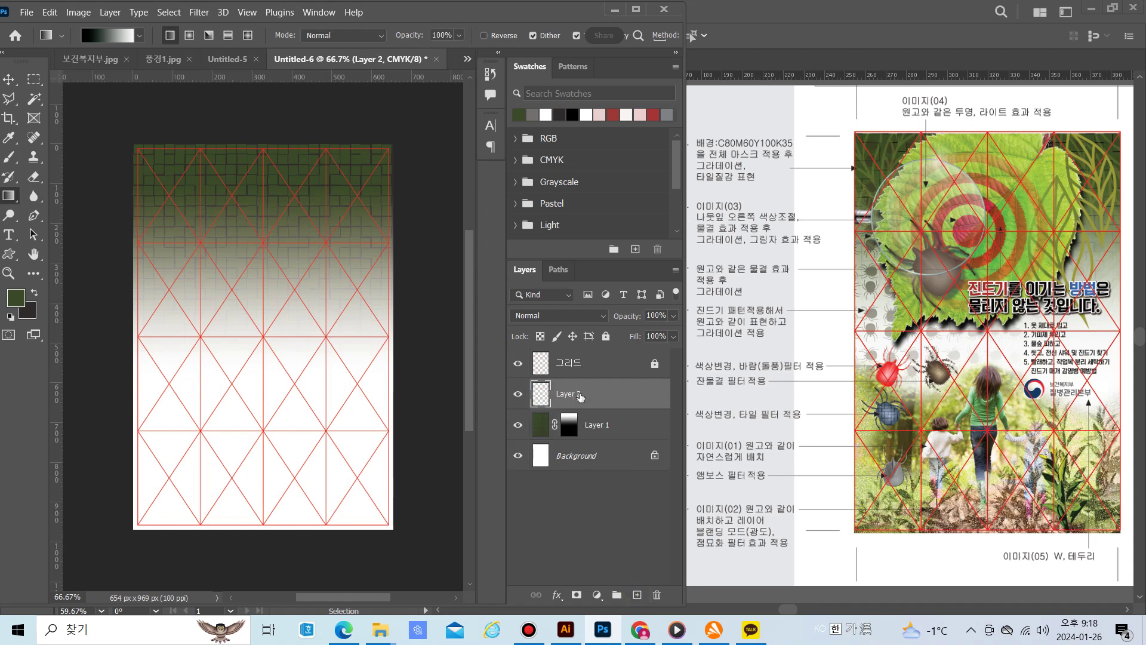
# Switch to Illustrator and copy the small grouped motif of four ticks located below the red grid artboard
pyautogui.click(566, 637)
pyautogui.scroll(-3, 188, 492)
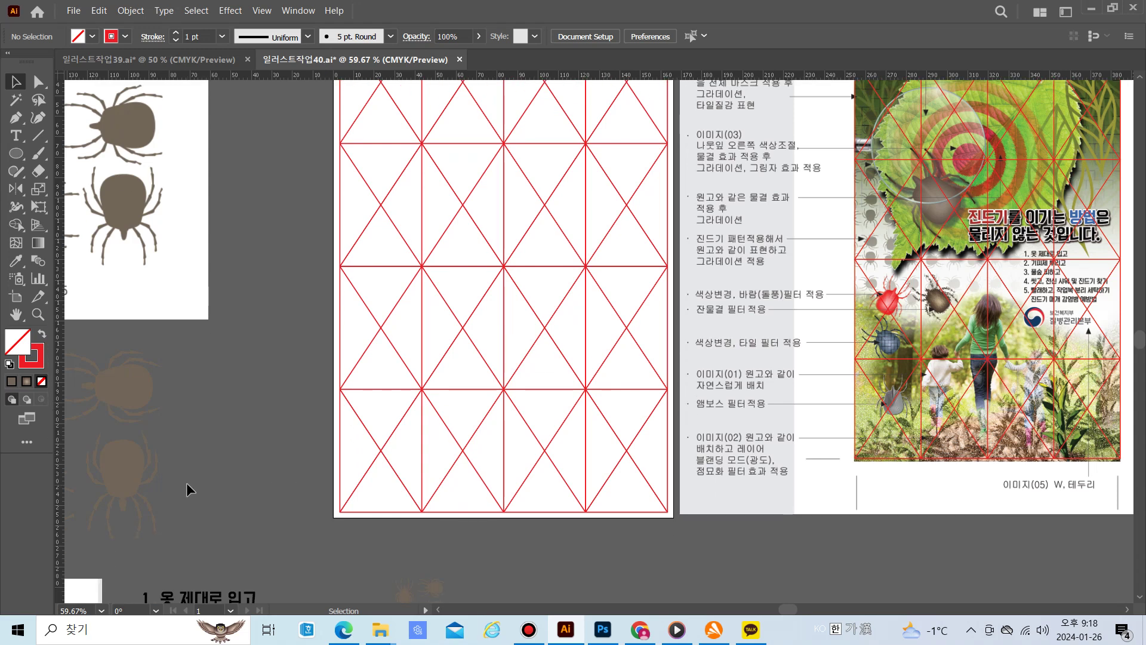
pyautogui.scroll(-3, 188, 490)
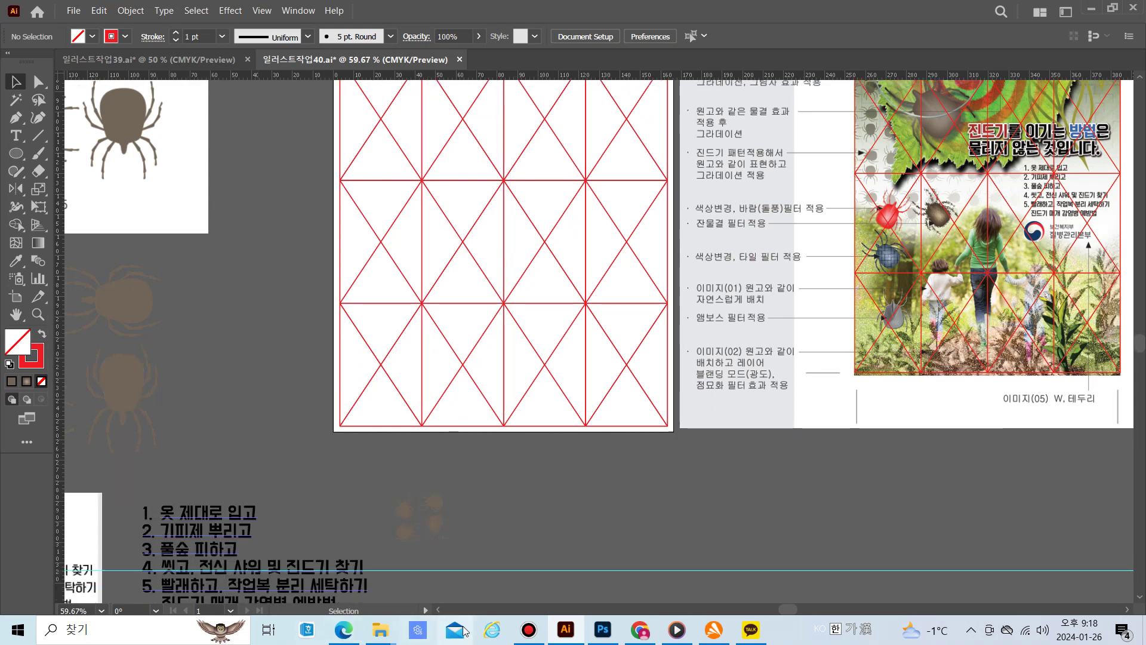
pyautogui.click(438, 610)
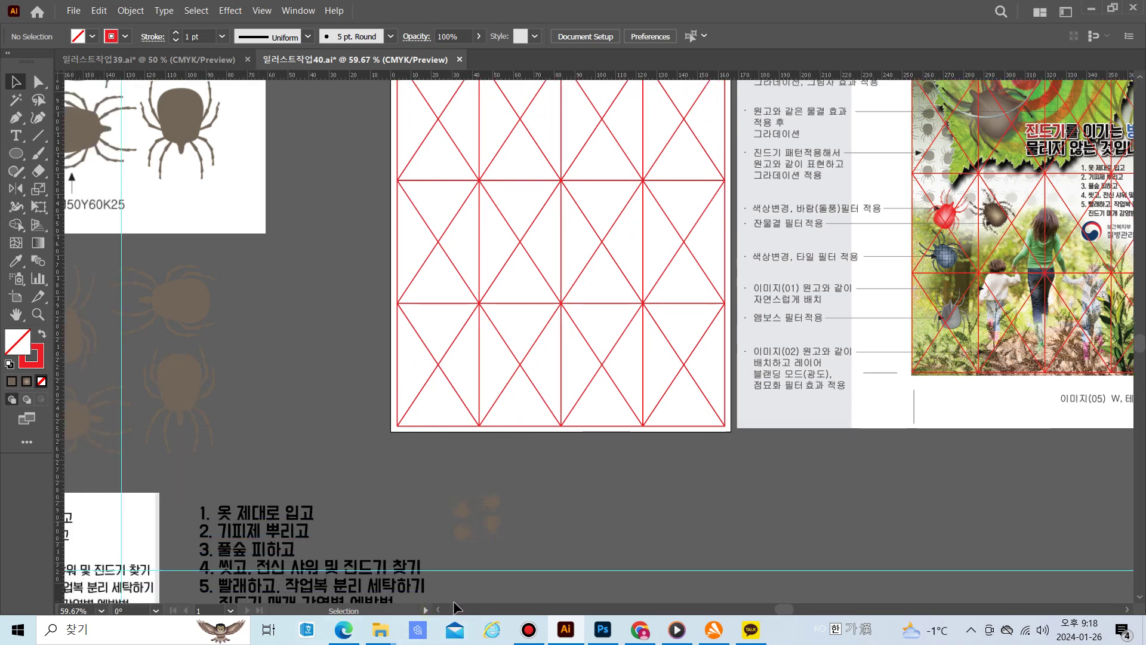
pyautogui.click(463, 506)
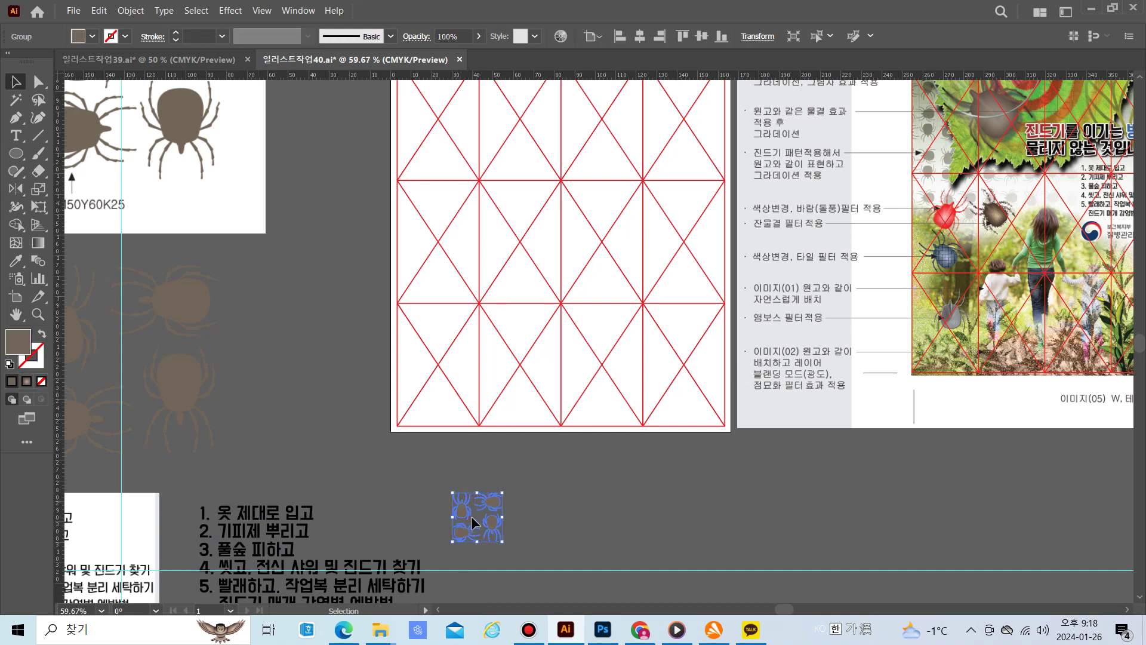
pyautogui.press('ctrl')
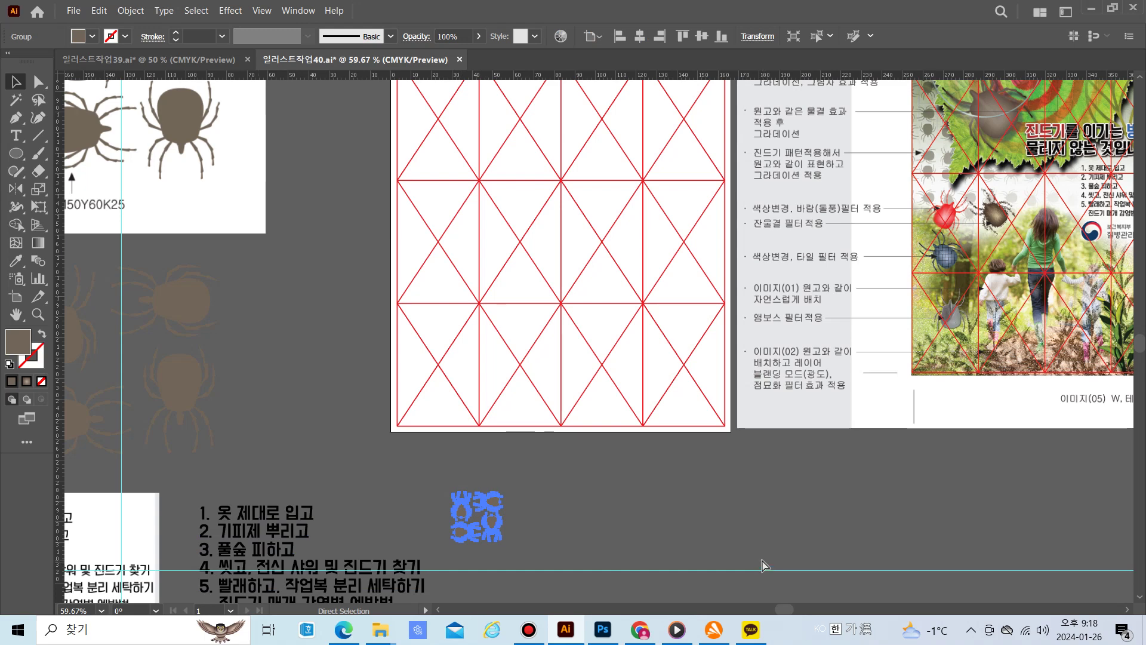
pyautogui.click(1140, 77)
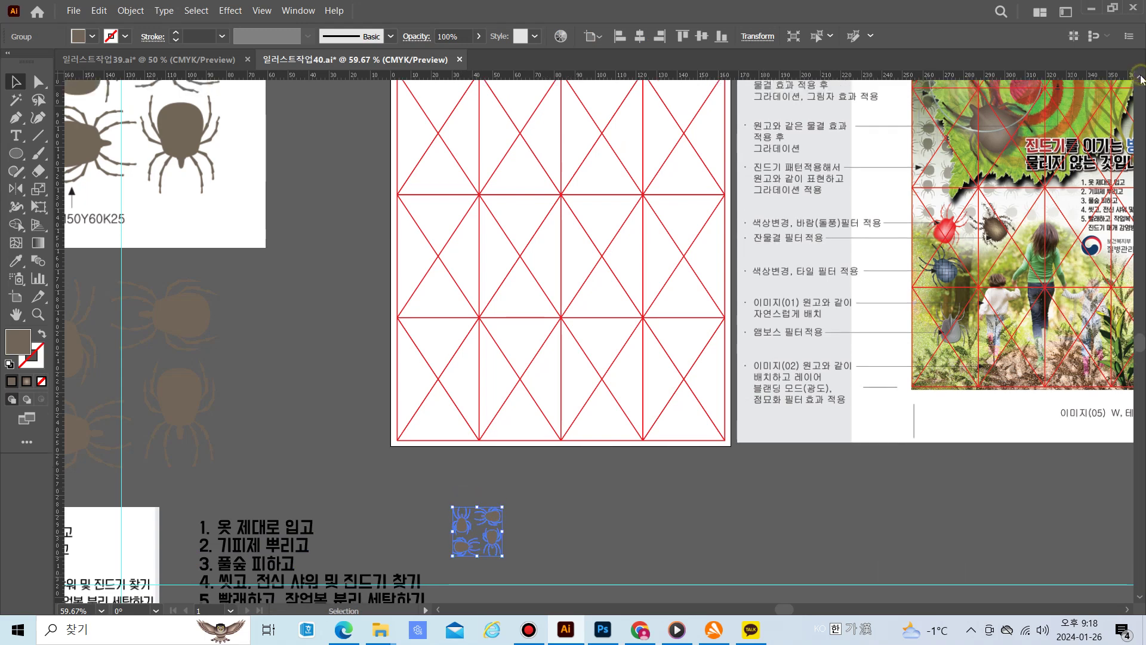
pyautogui.moveTo(1140, 77); pyautogui.dragTo(1140, 76)
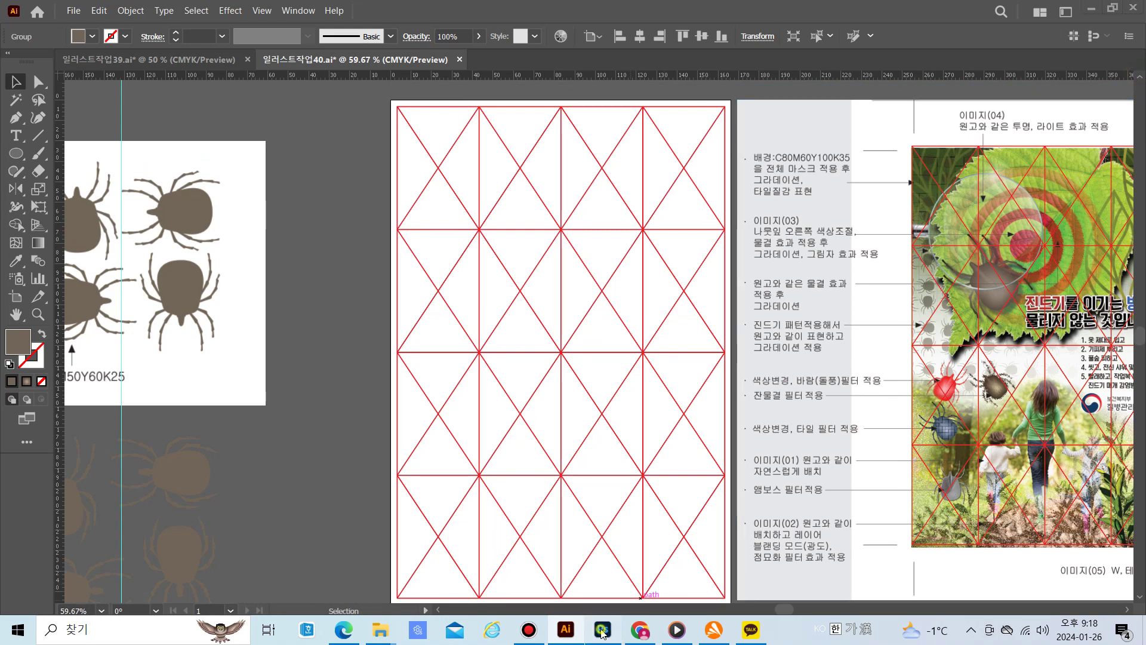
# Switch to Photoshop and create a 69 x 68 px document at 72 ppi in RGB Color with transparent background contents
pyautogui.hotkey('alt', 'Tab')
pyautogui.click(27, 12)
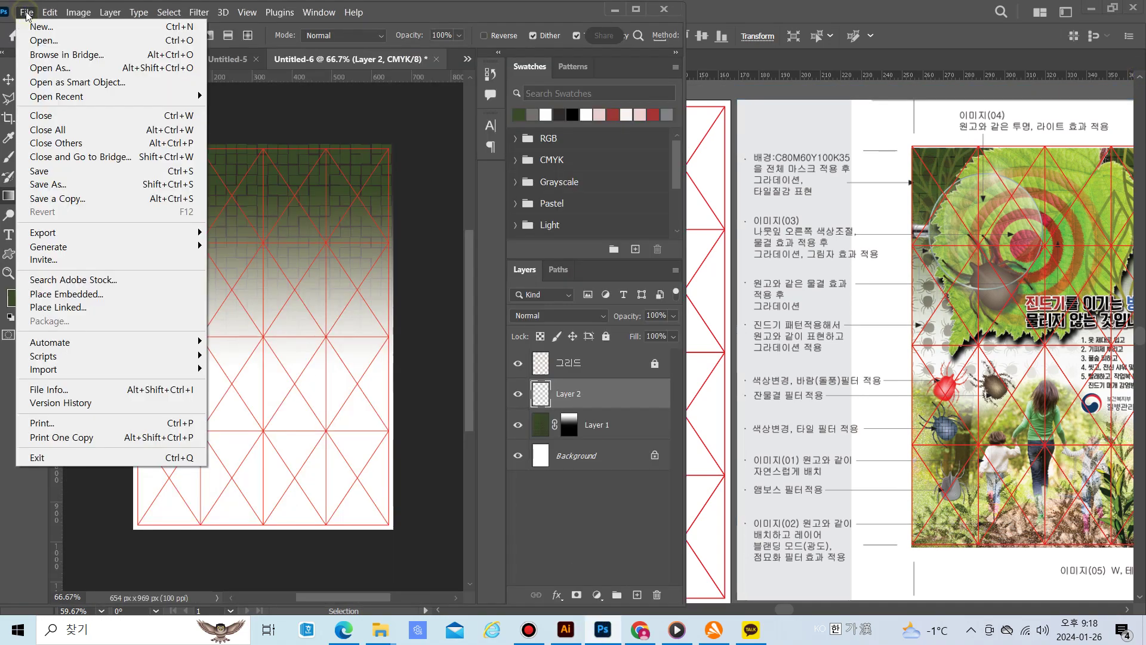
pyautogui.click(33, 27)
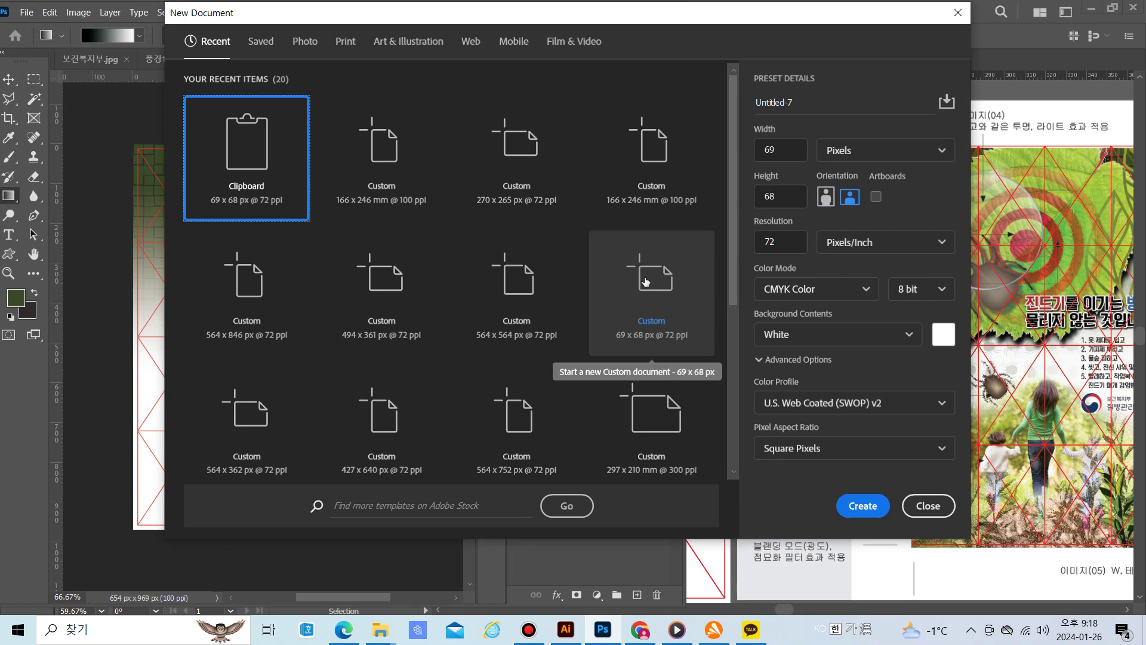
pyautogui.click(867, 290)
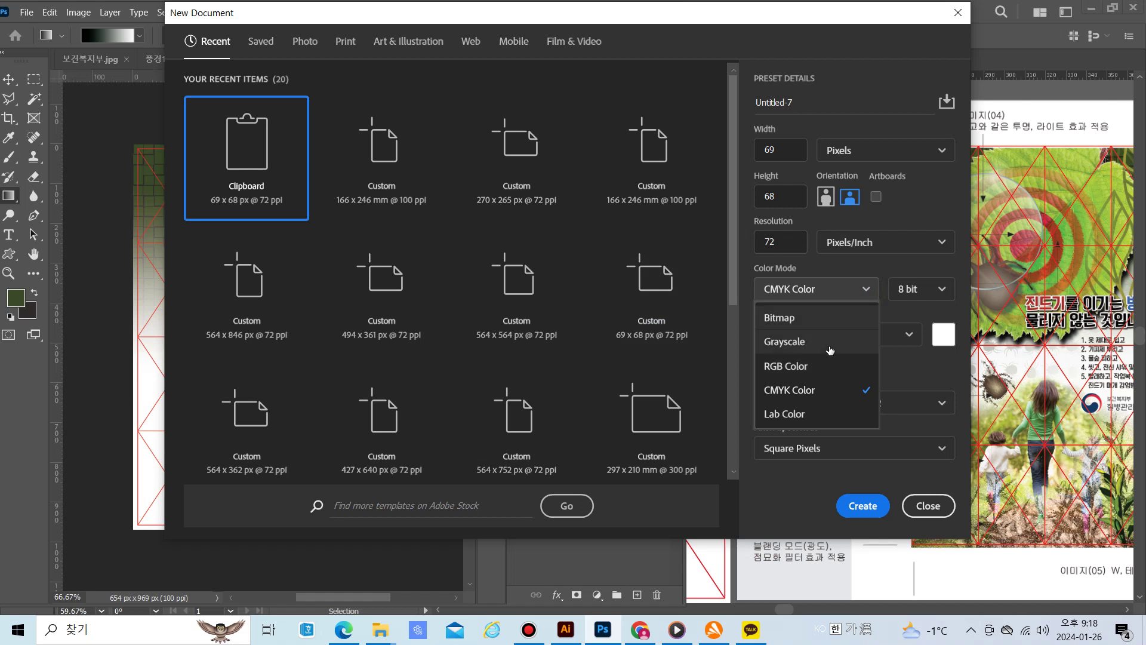
pyautogui.click(829, 366)
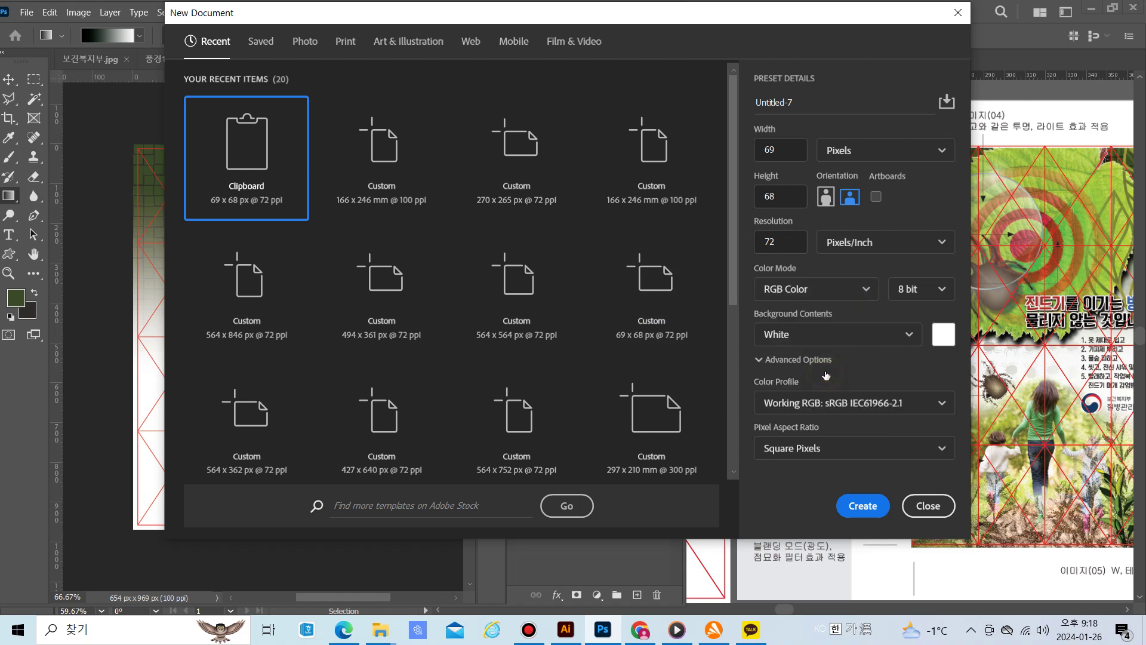
pyautogui.click(907, 334)
pyautogui.click(863, 435)
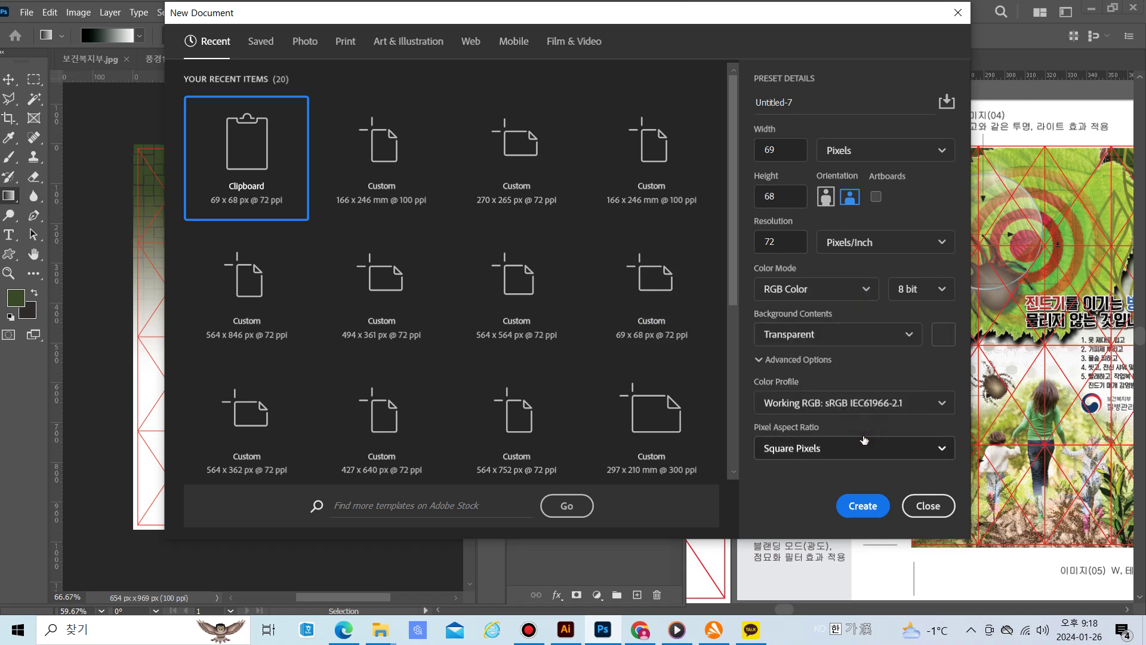
pyautogui.click(862, 507)
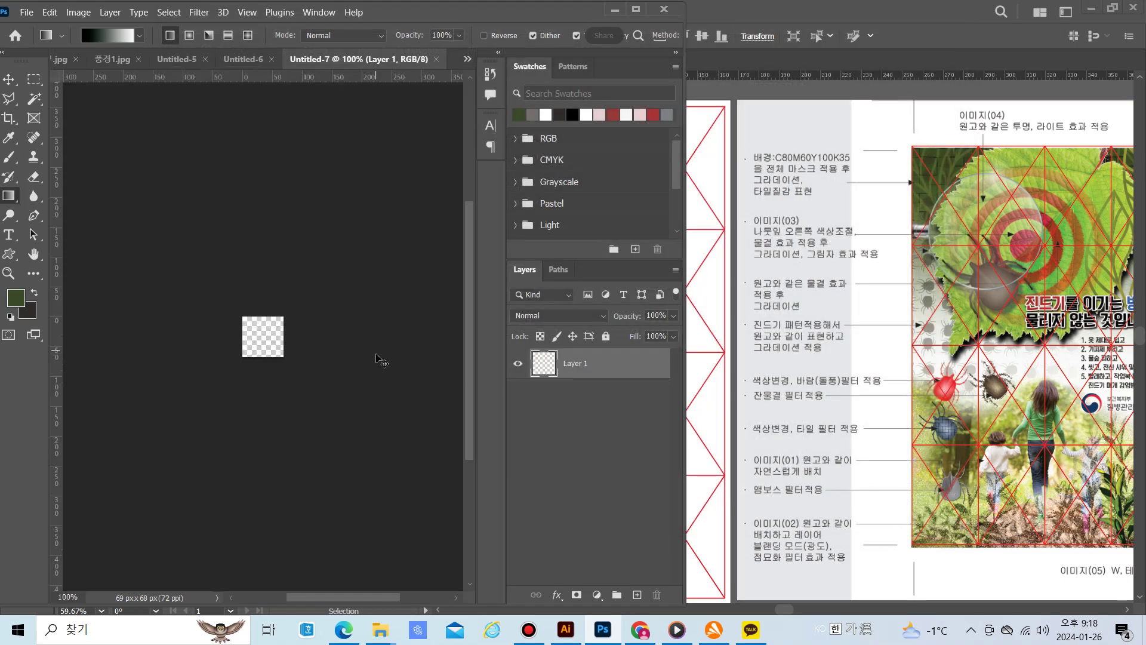
# Paste the copied tick motif as pixels into the new document and commit its placement
pyautogui.hotkey('ctrl', 'v')
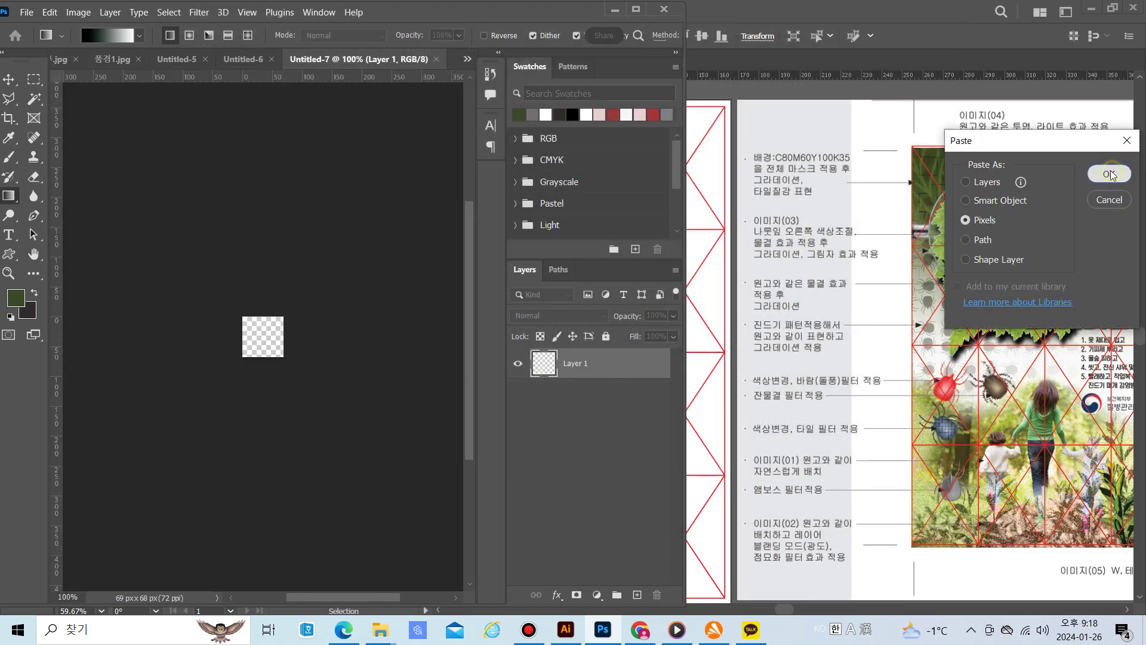
pyautogui.click(1109, 174)
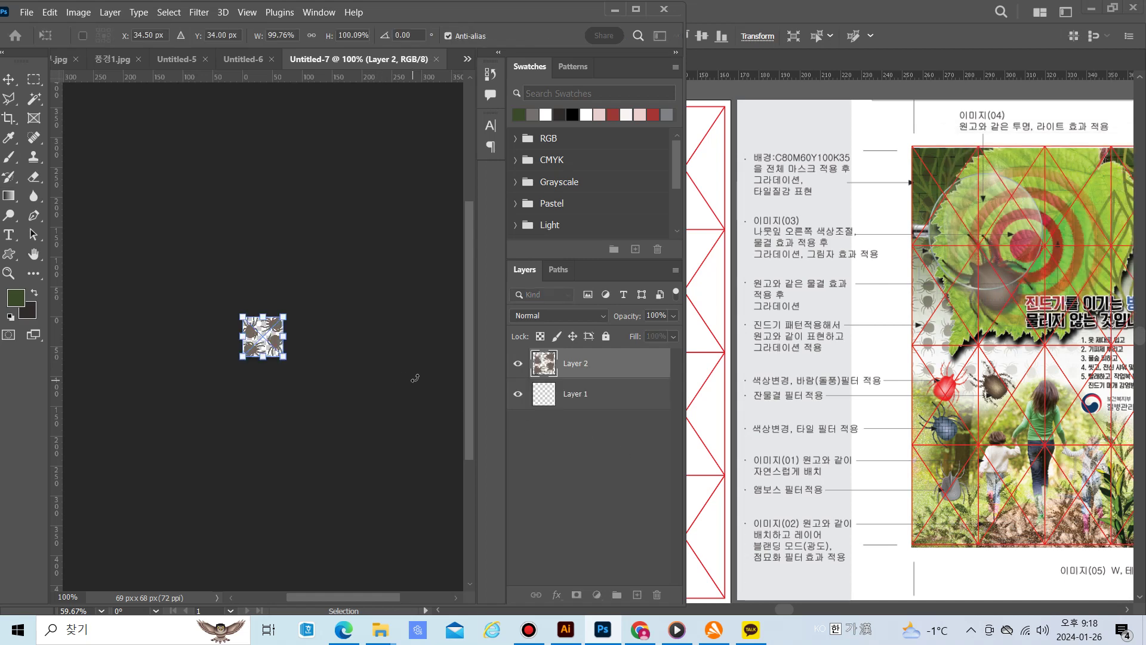
pyautogui.press('Return')
pyautogui.press('g')
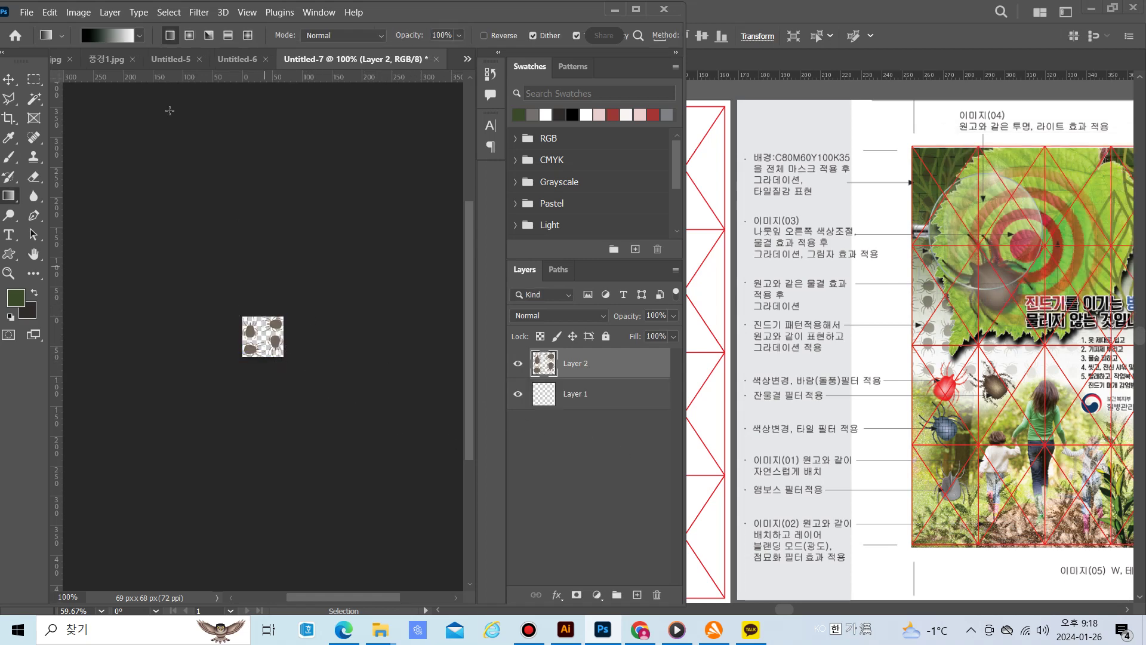
# Try enlarging the tick tile's canvas to 100 x 100 pixels, and undo the resize
pyautogui.click(79, 12)
pyautogui.click(102, 129)
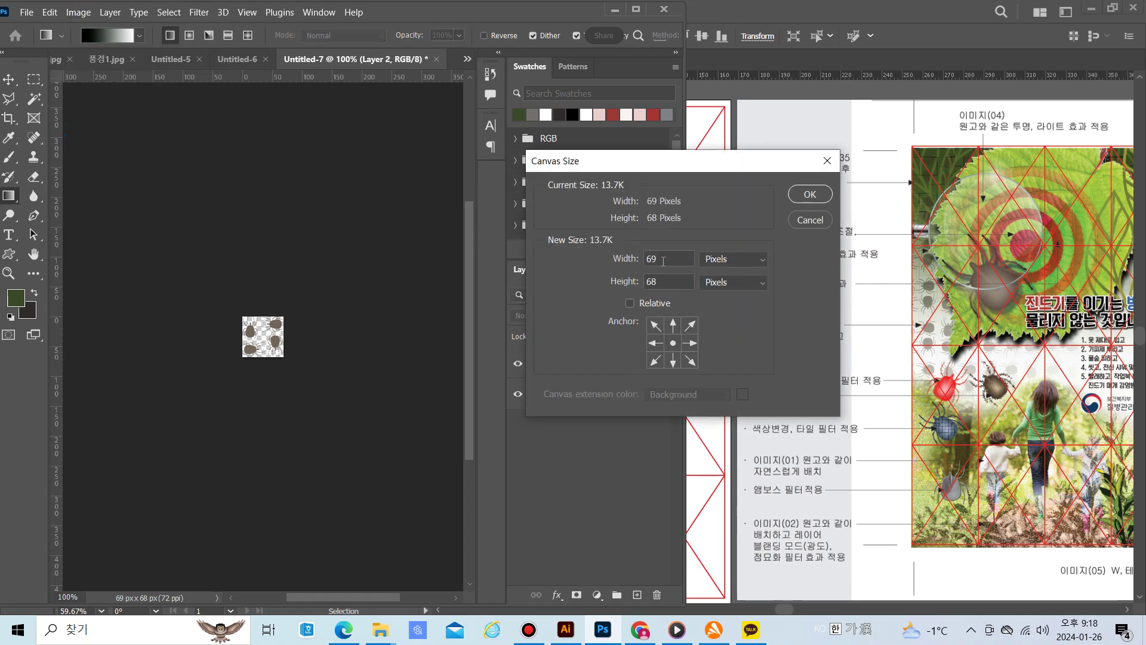
pyautogui.doubleClick(656, 259)
pyautogui.write('90')
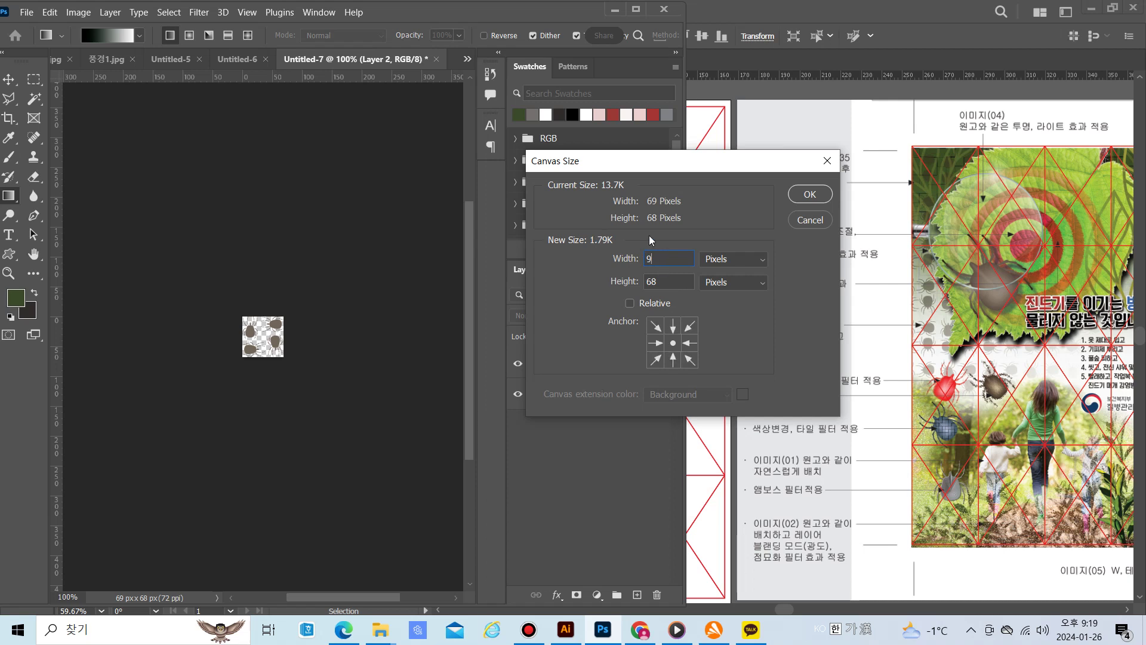
pyautogui.press('BackSpace')
pyautogui.press('BackSpace')
pyautogui.write('100')
pyautogui.doubleClick(665, 279)
pyautogui.write('100')
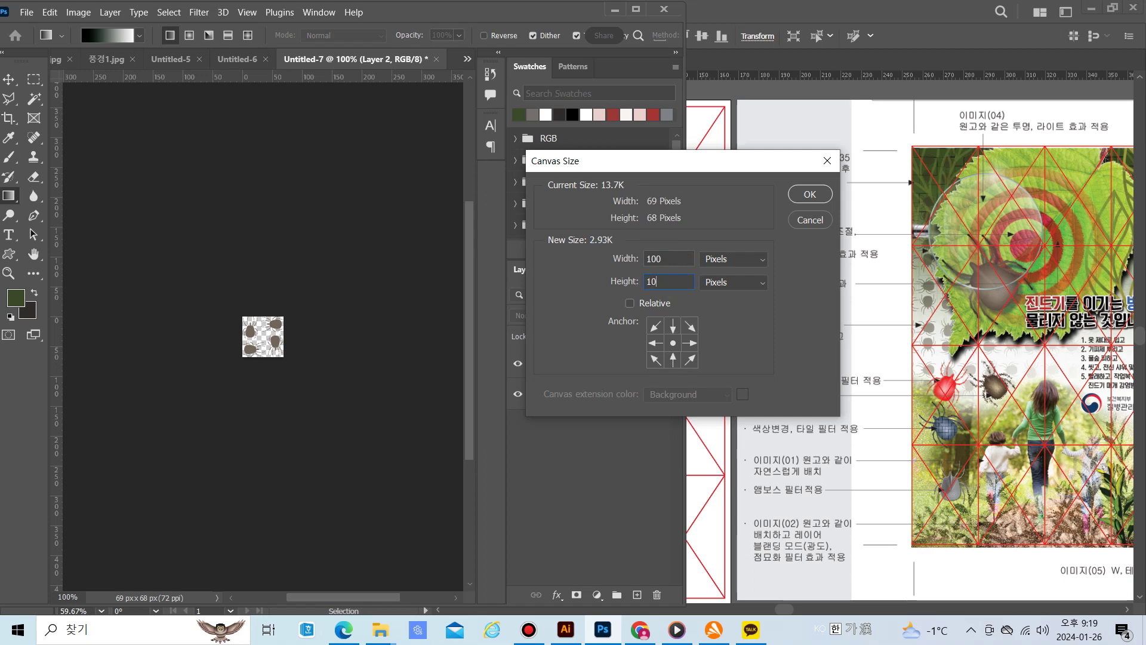
pyautogui.click(809, 193)
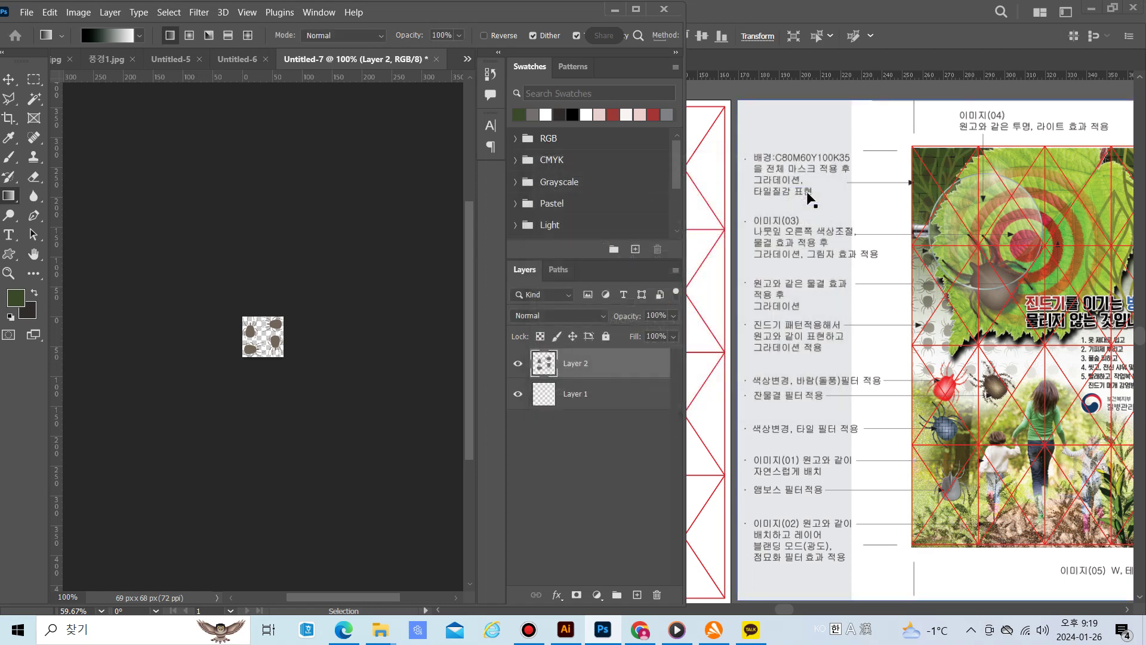
pyautogui.hotkey('ctrl', 'z')
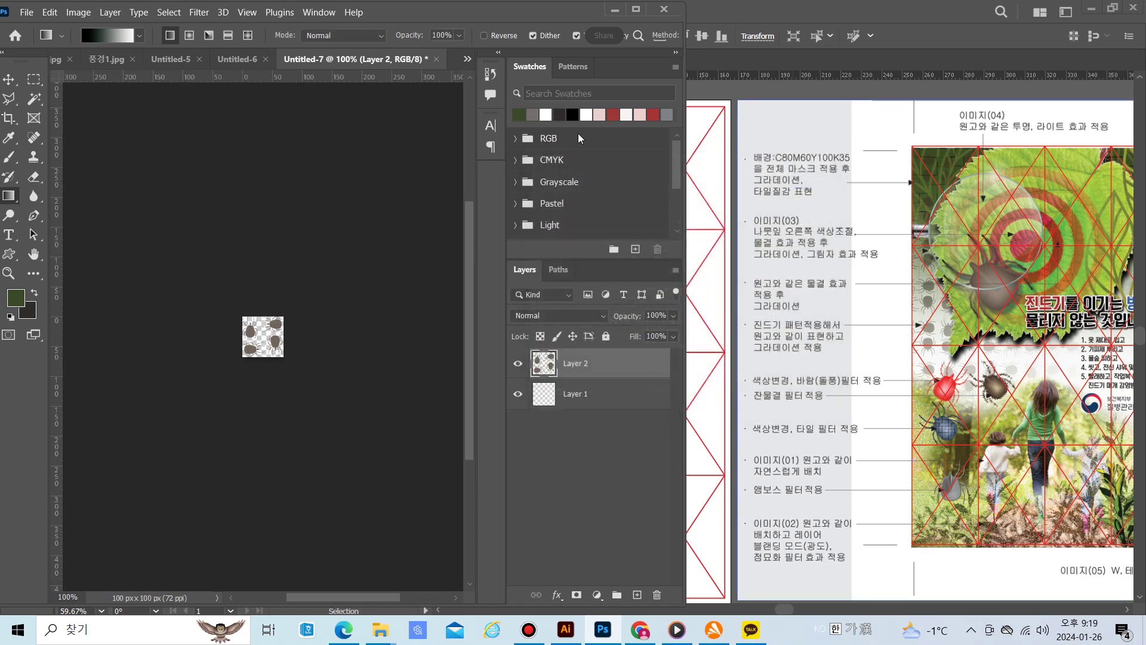
# Set the tick tile's canvas size to 90 x 90 pixels with a centred anchor
pyautogui.click(71, 13)
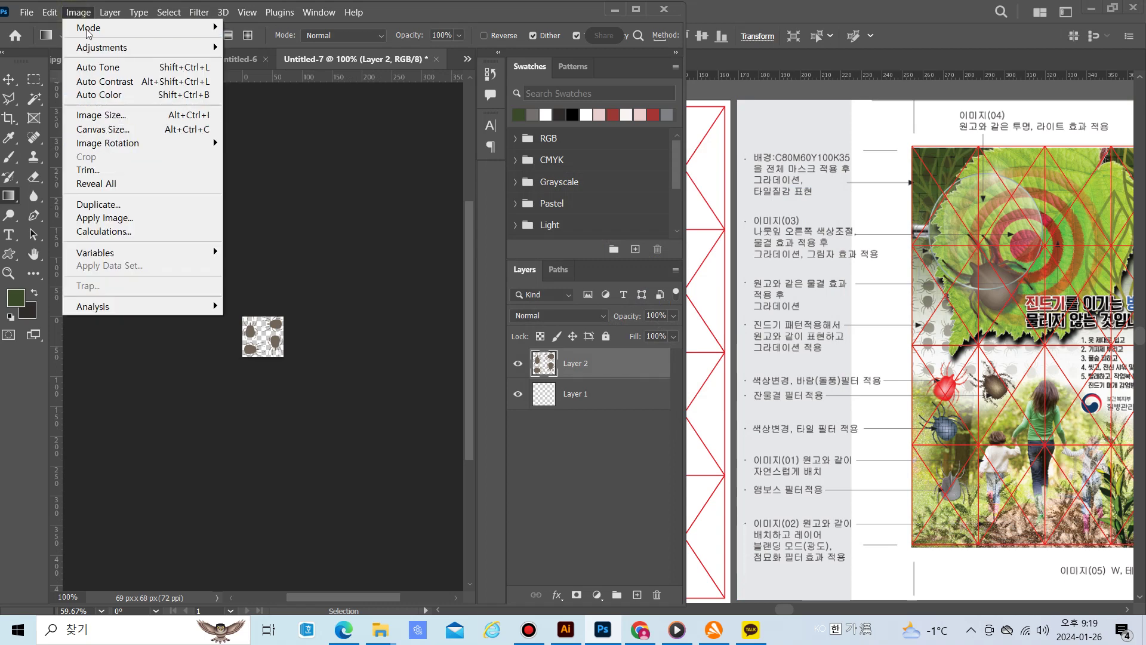
pyautogui.click(105, 129)
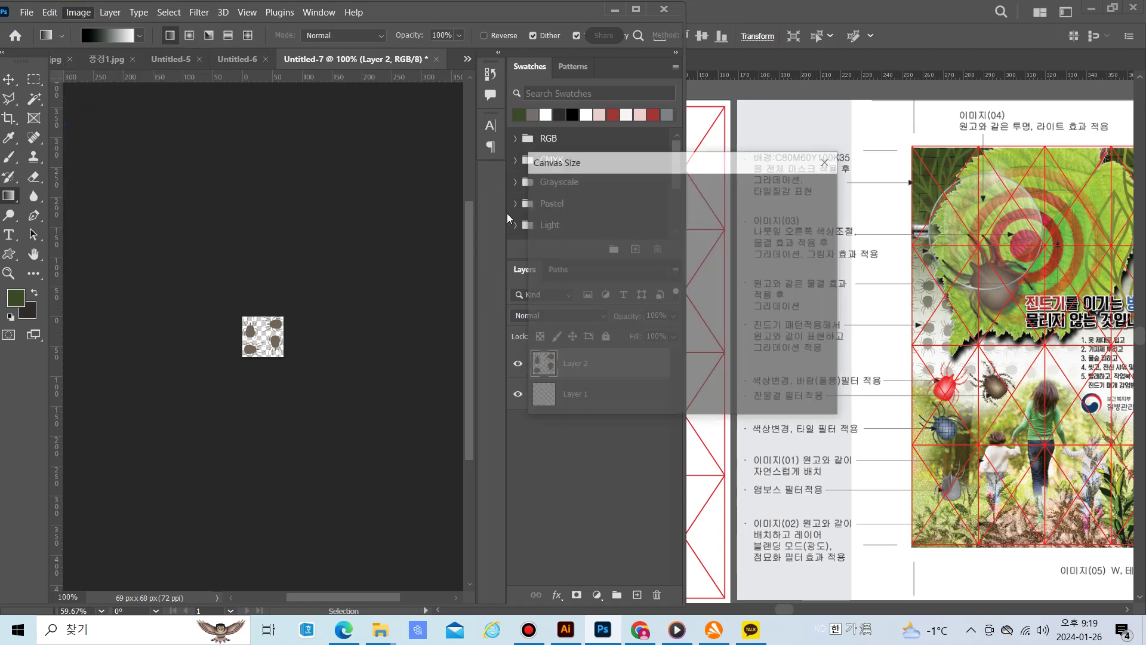
pyautogui.doubleClick(680, 261)
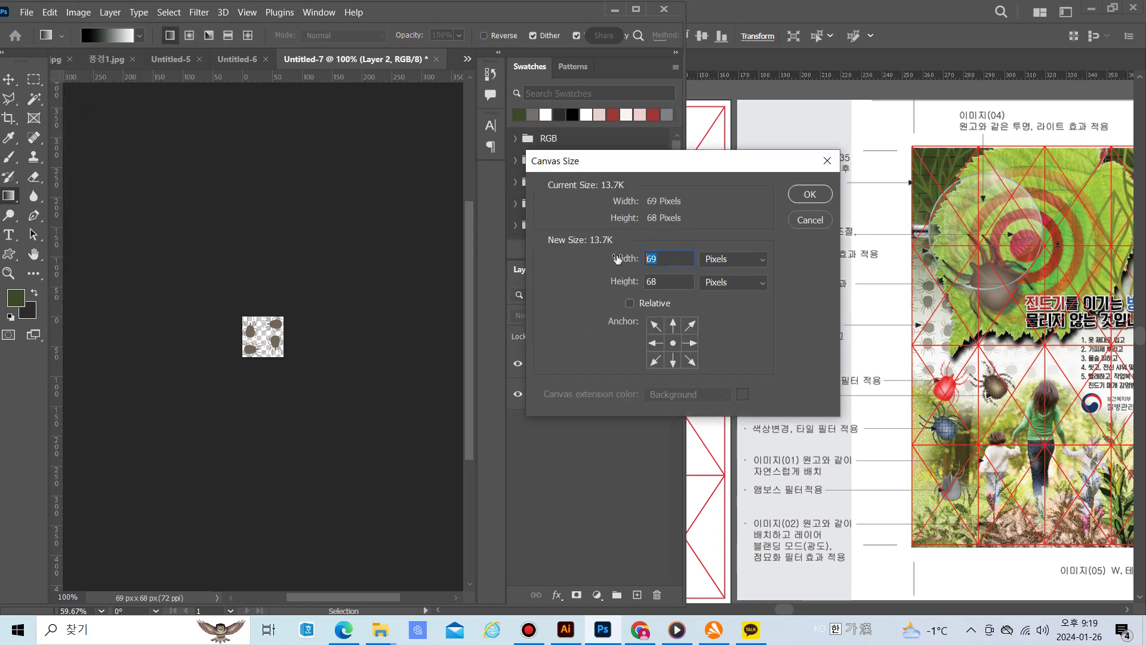
pyautogui.write('90')
pyautogui.doubleClick(666, 281)
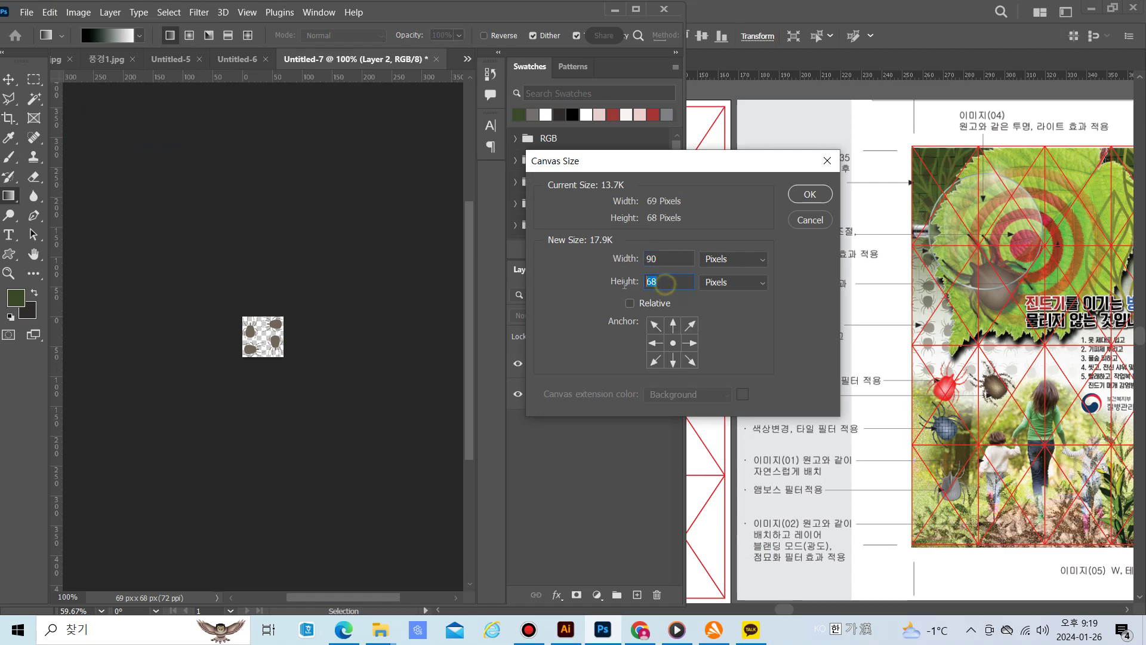
pyautogui.write('90')
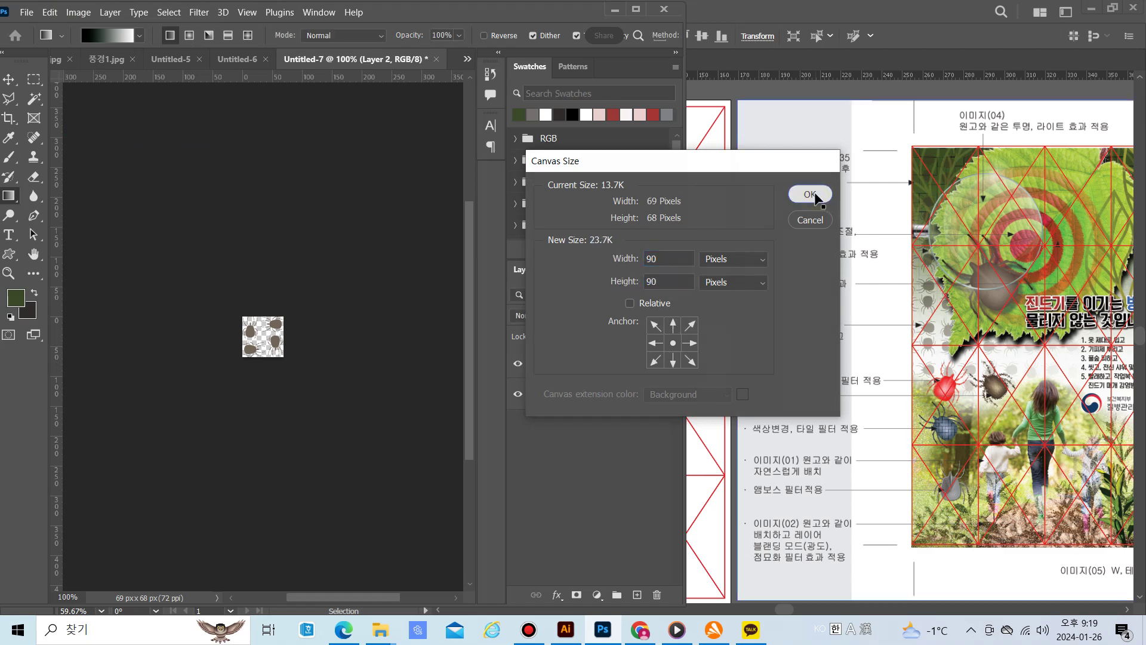
pyautogui.click(812, 195)
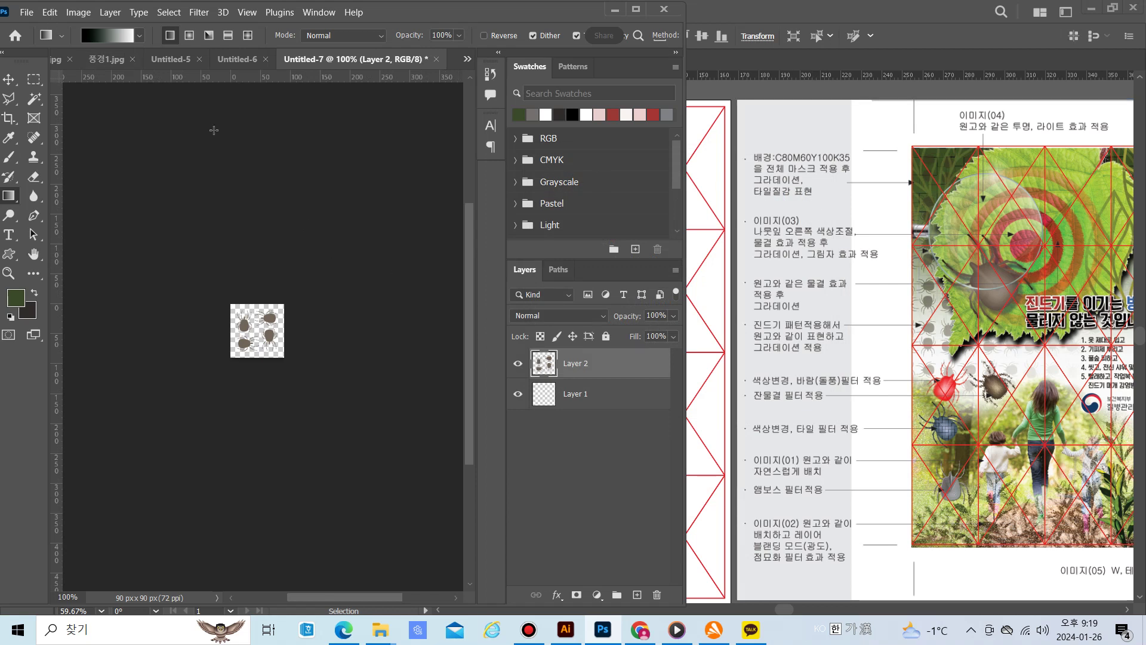
# Merge the tick tile's two layers and define the 90 x 90 px tile as a pattern
pyautogui.keyDown('shift'); pyautogui.click(566, 400); pyautogui.keyUp('shift')
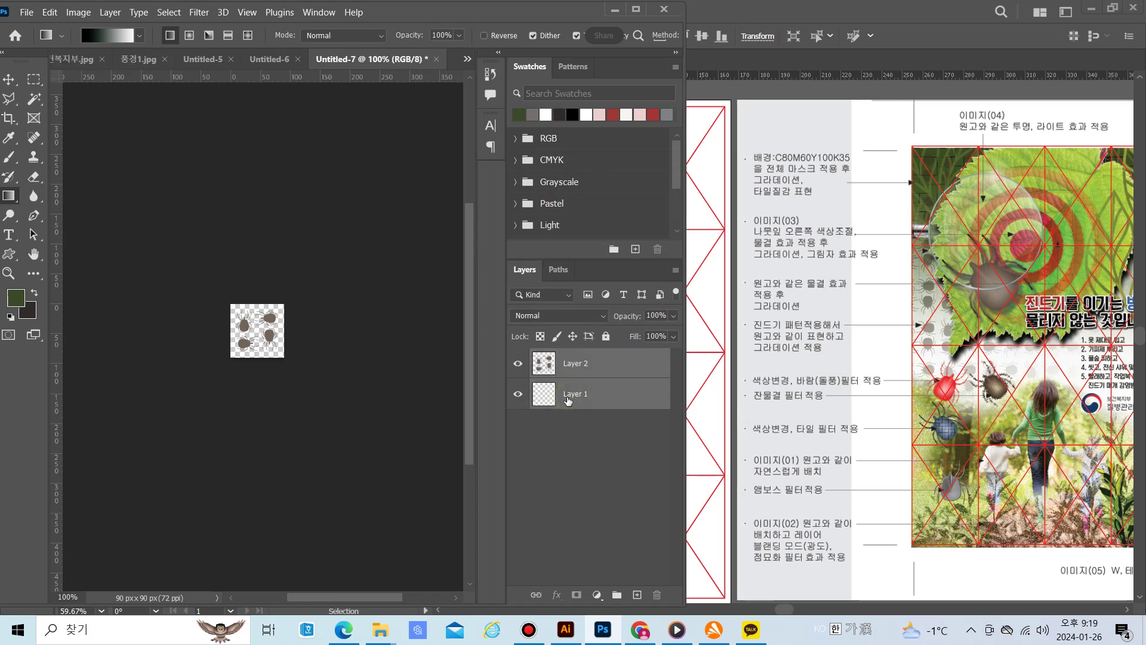
pyautogui.hotkey('ctrl', 'e')
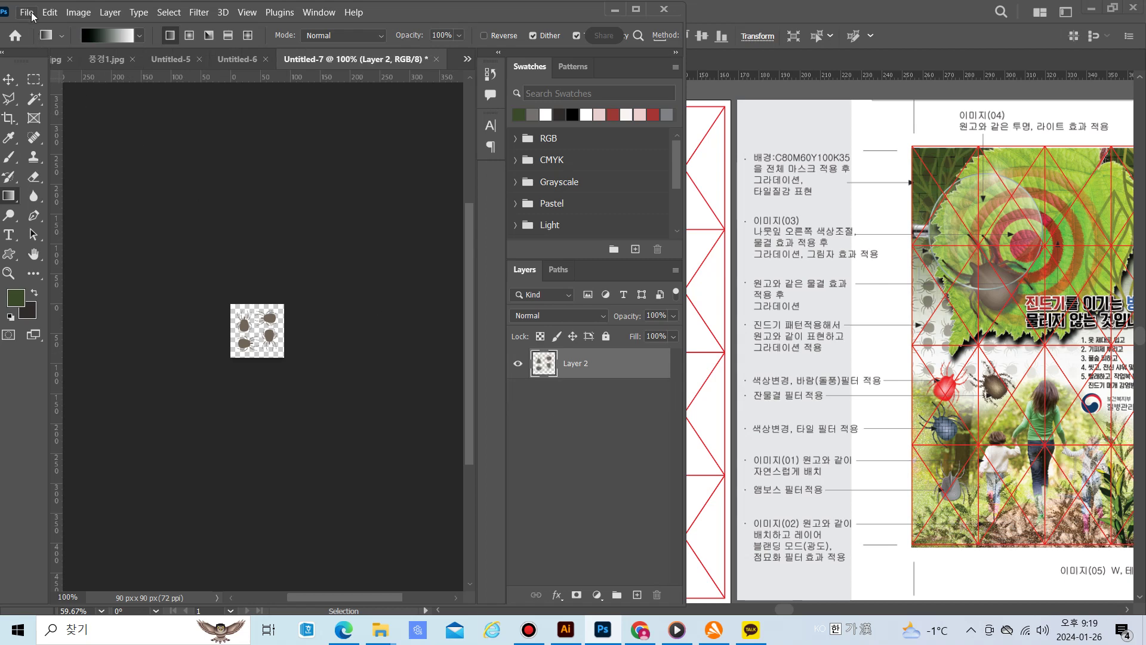
pyautogui.click(48, 13)
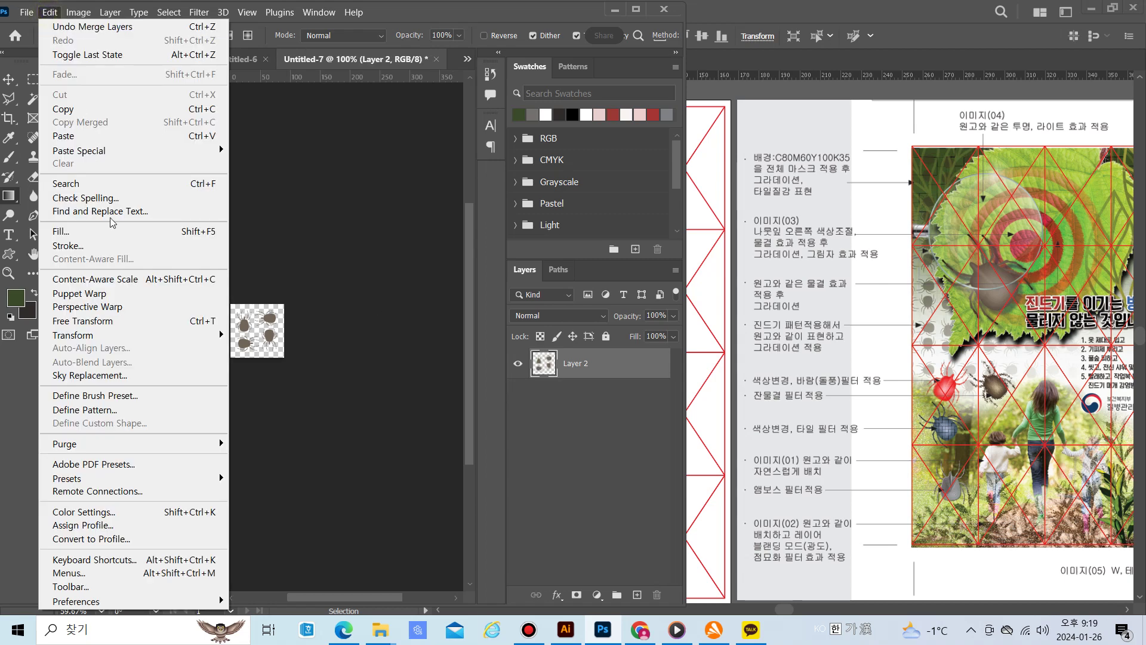
pyautogui.click(135, 409)
pyautogui.click(722, 190)
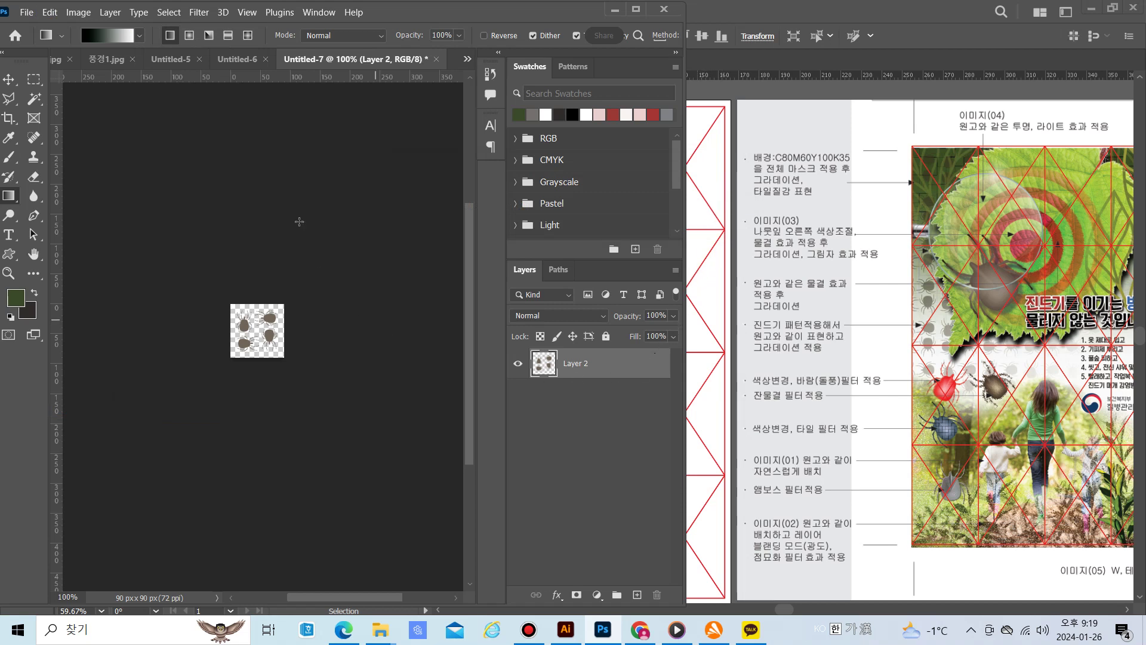
# Fill Layer 2 of the Untitled-6 poster document with the new tick pattern using the Paint Bucket tool
pyautogui.click(234, 58)
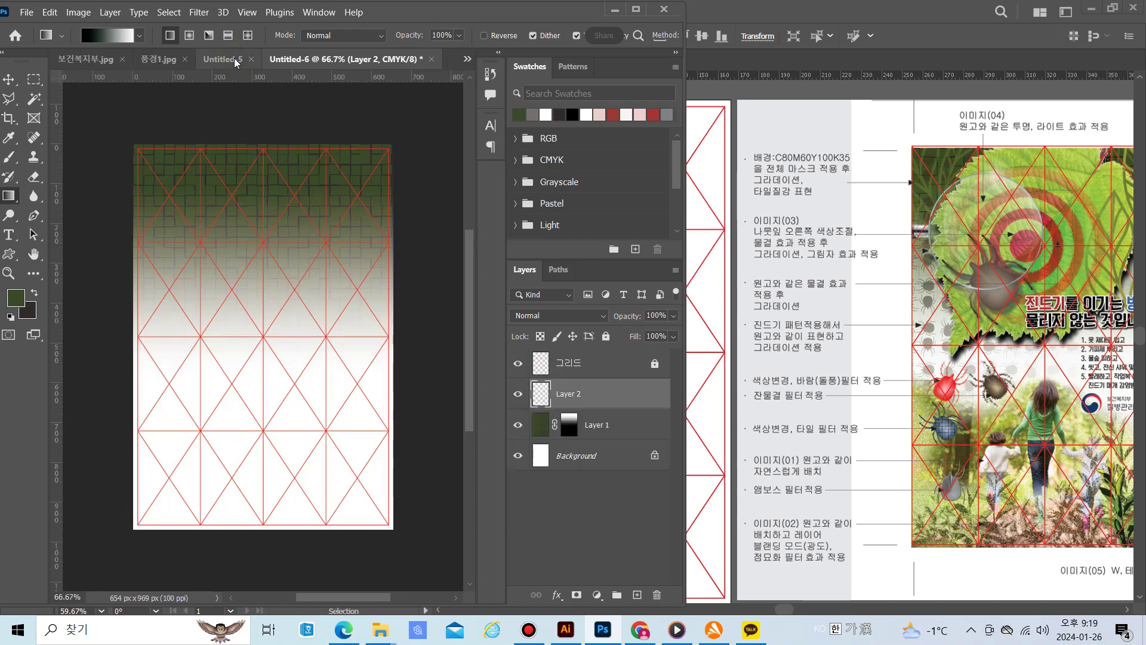
pyautogui.rightClick(9, 197)
pyautogui.click(71, 209)
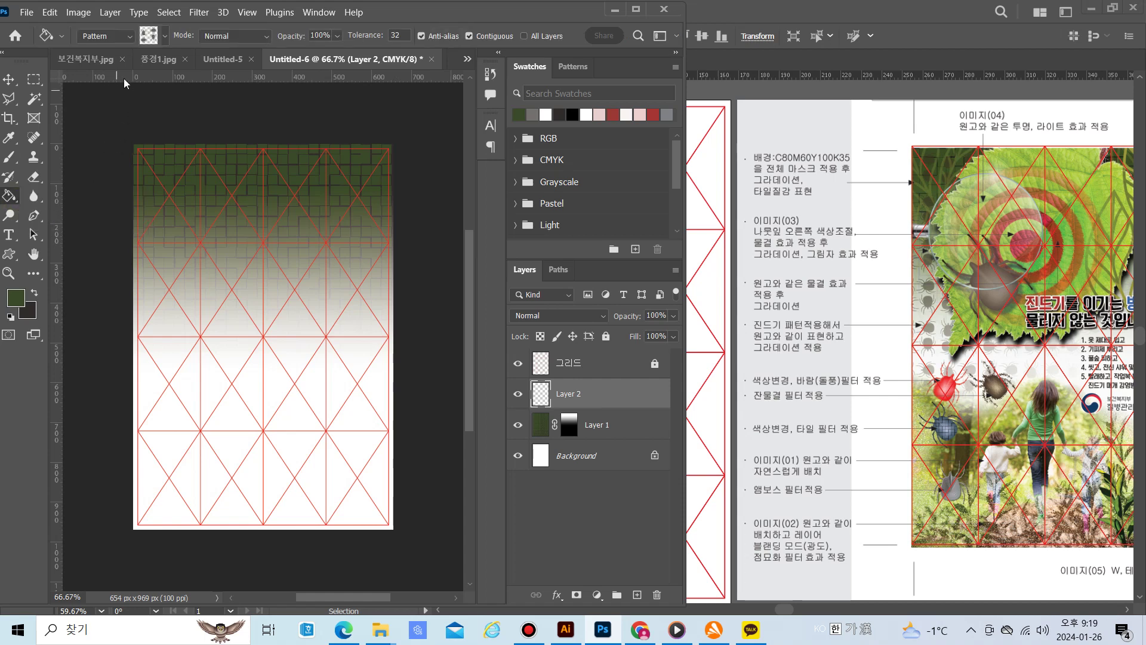
pyautogui.click(165, 37)
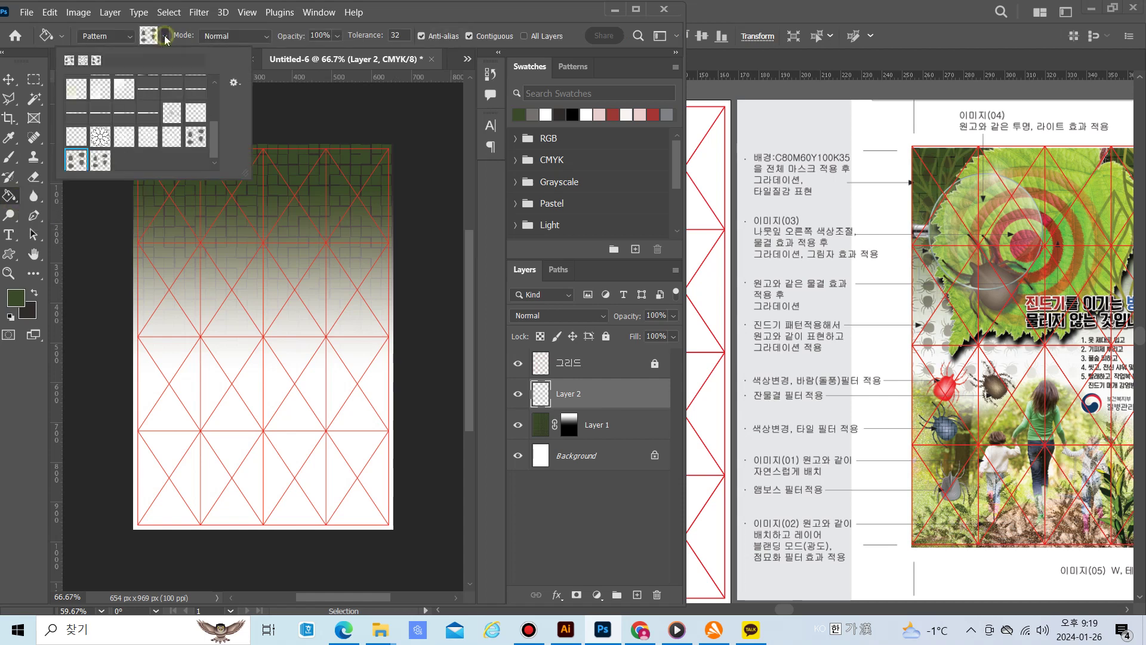
pyautogui.click(101, 161)
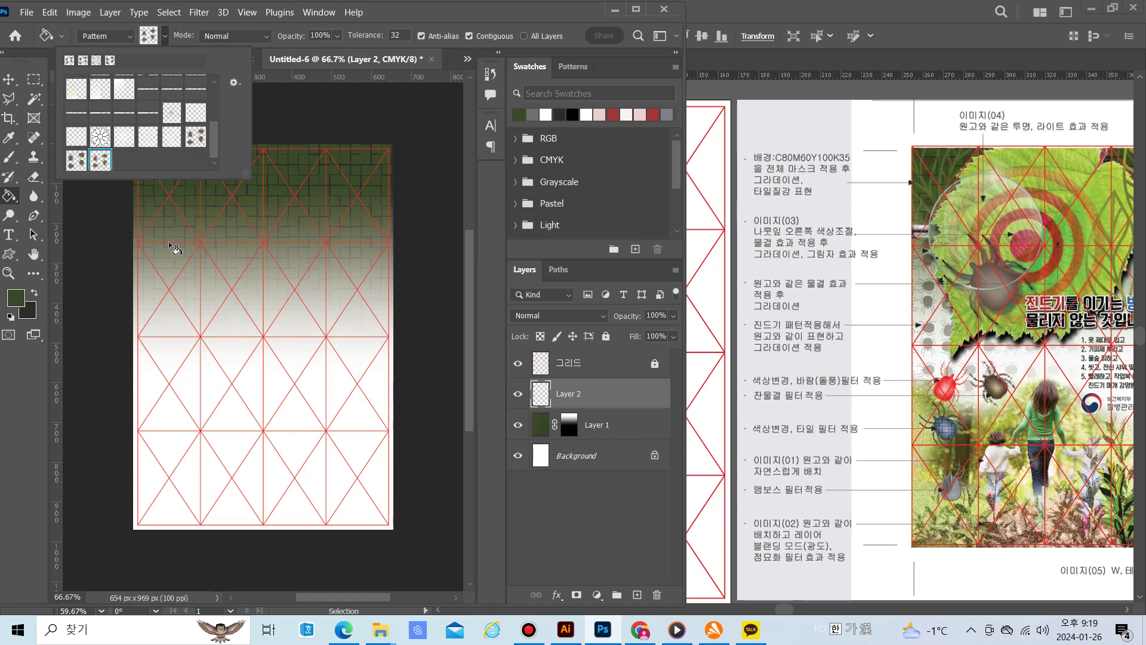
pyautogui.click(168, 241)
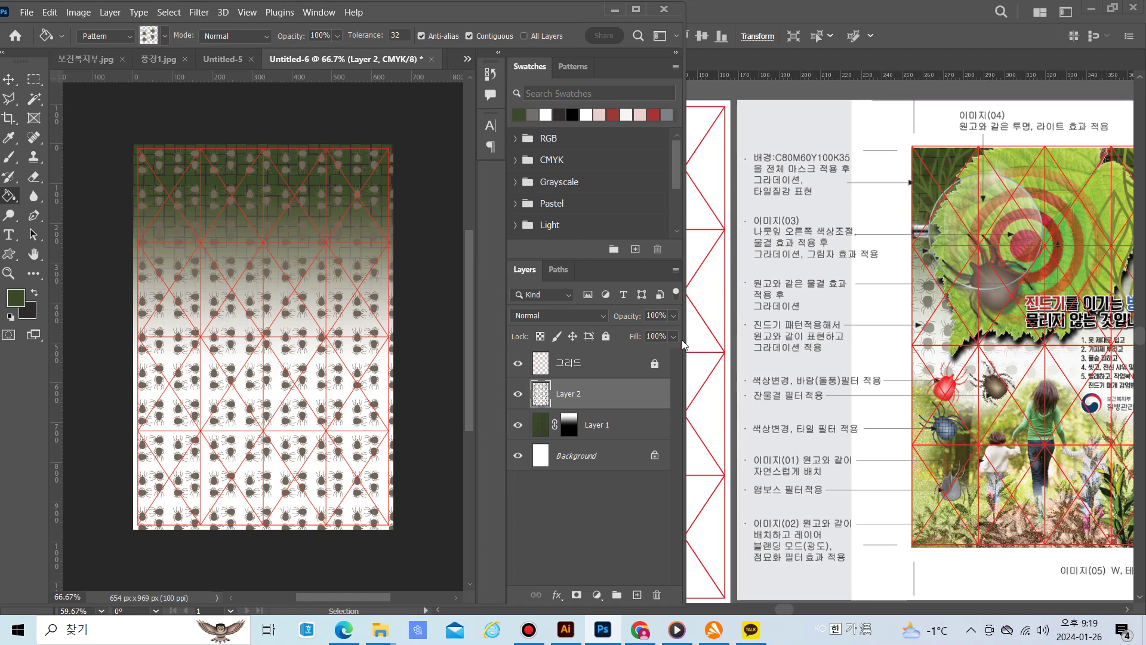
# Narrow the Photoshop window, switch to Illustrator to bring the whole reference poster into view beside it, and return to Photoshop
pyautogui.moveTo(682, 339); pyautogui.dragTo(671, 339)
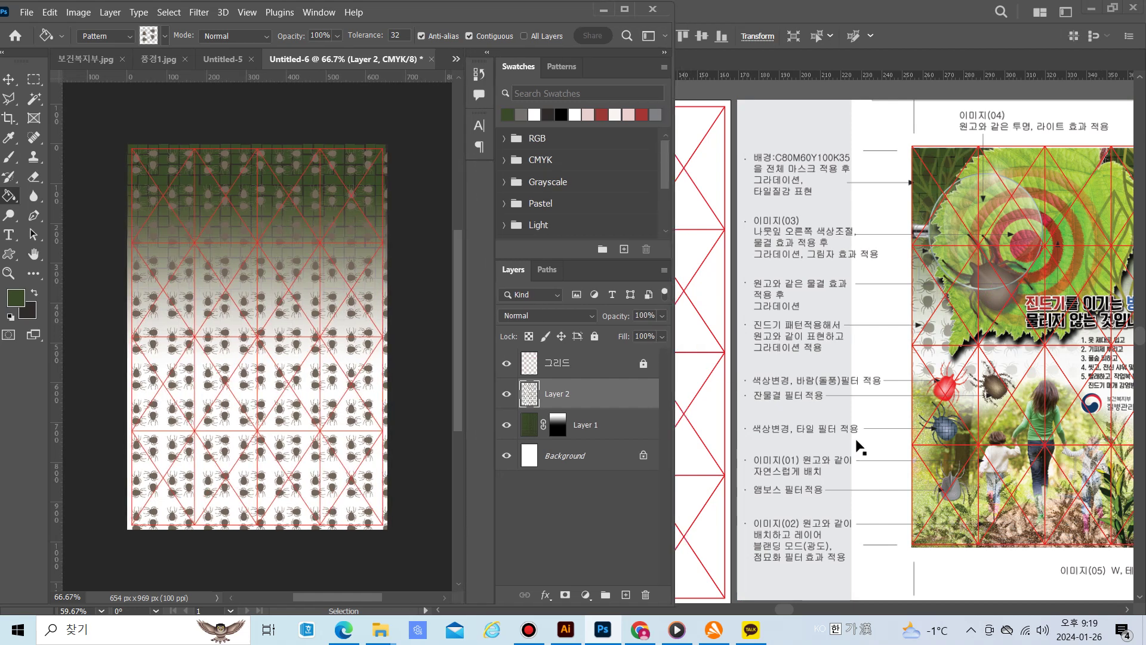
pyautogui.click(1126, 610)
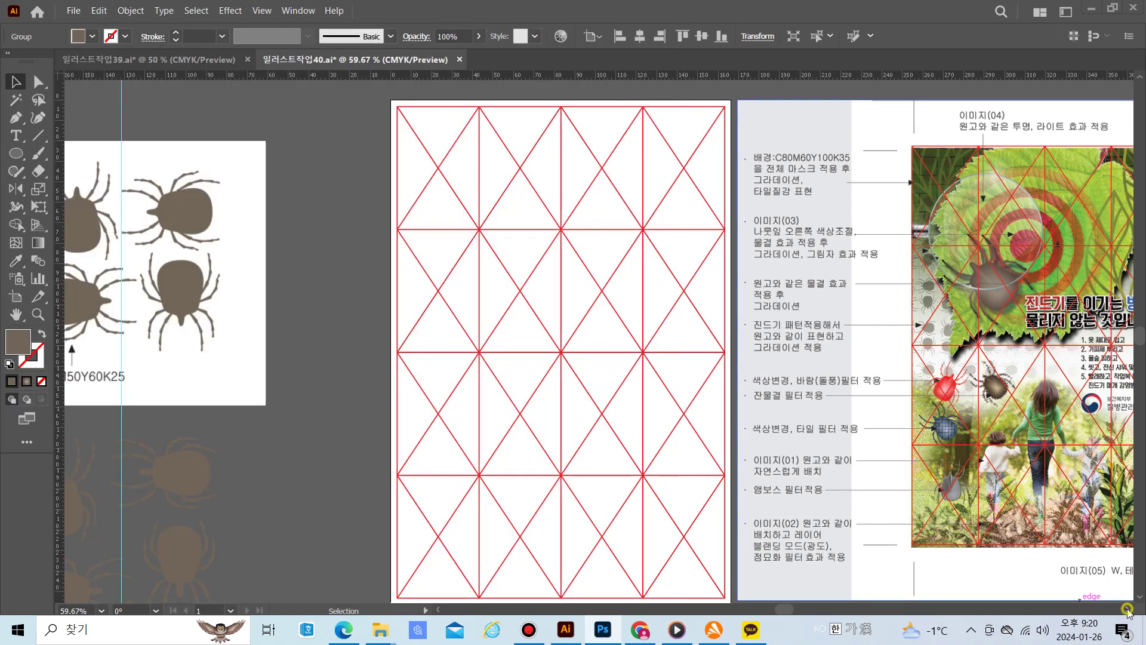
pyautogui.click(1127, 610)
pyautogui.click(1127, 610)
pyautogui.click(1127, 610)
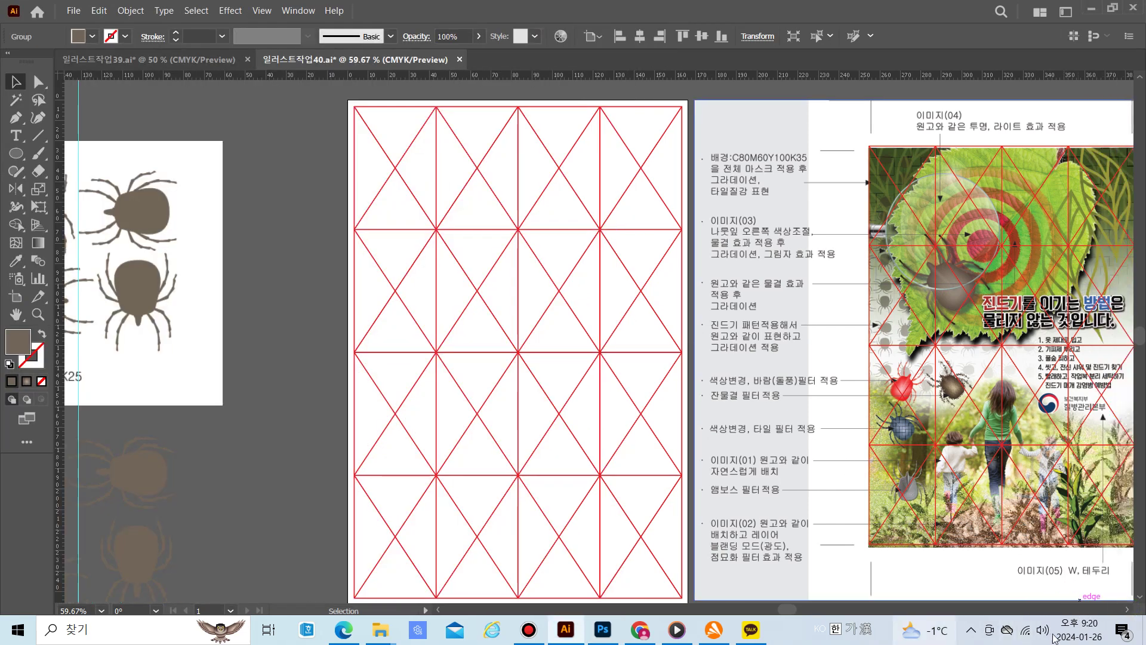
pyautogui.click(1126, 610)
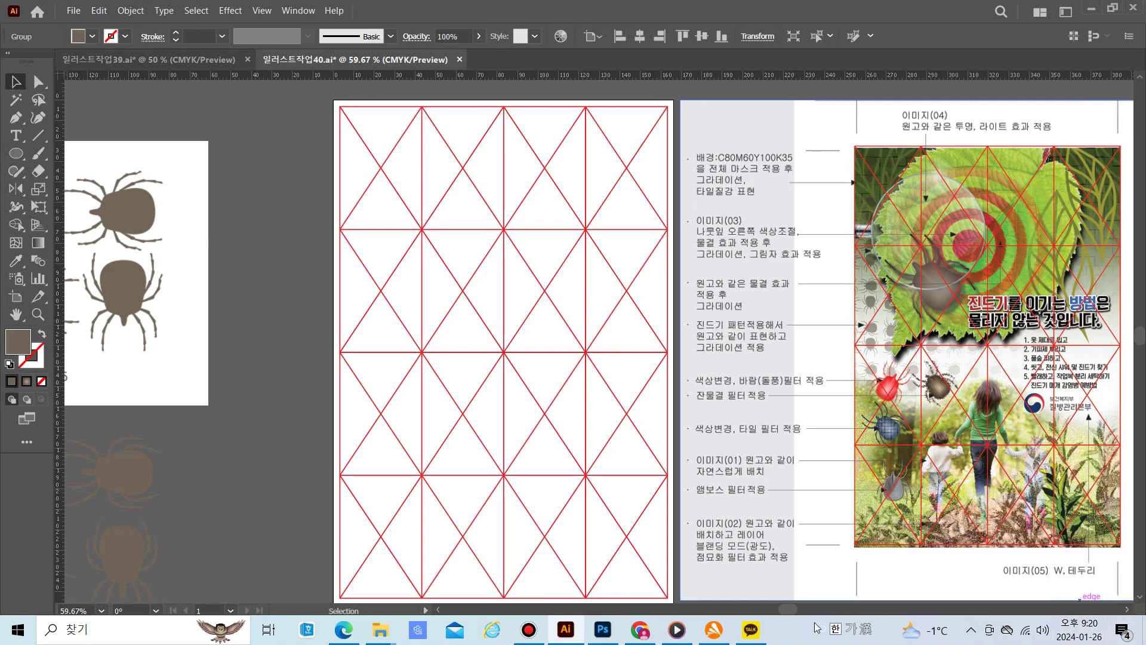
pyautogui.click(591, 629)
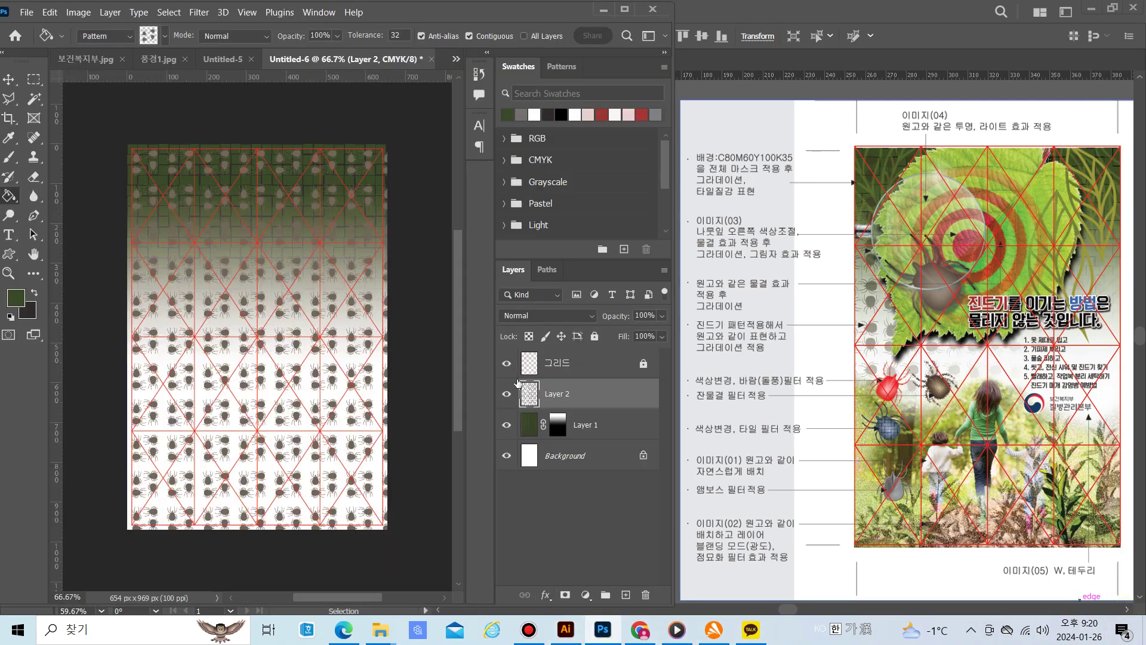
# Add a layer mask to the tick pattern layer and fade out the pattern's right half with a black-to-white linear gradient
pyautogui.click(565, 596)
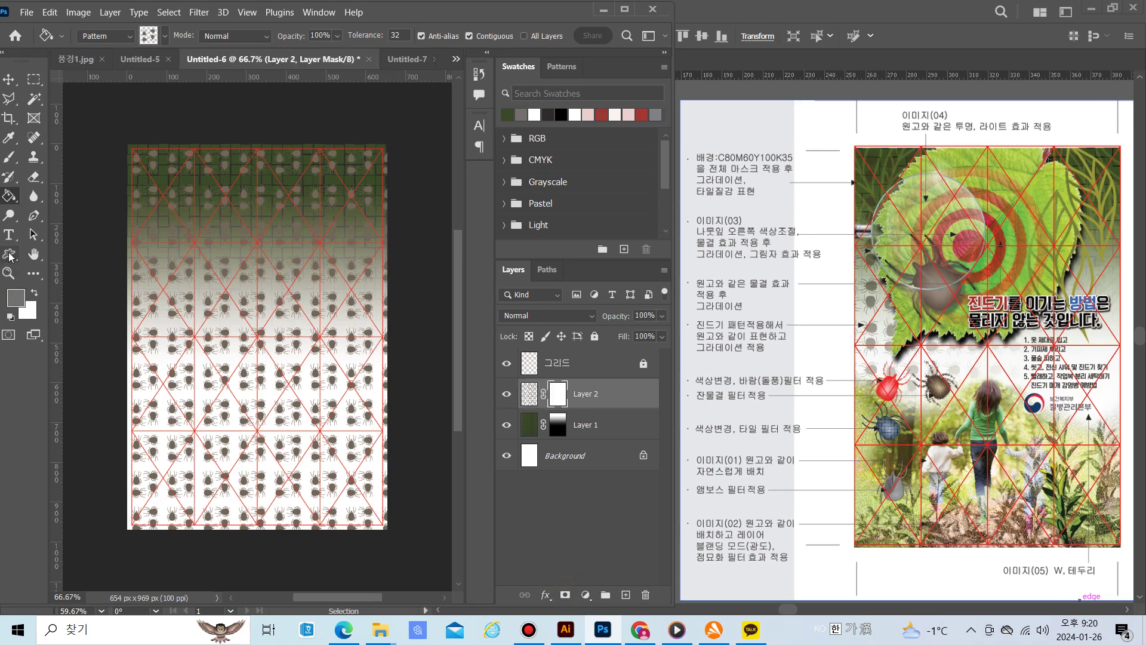
pyautogui.rightClick(14, 199)
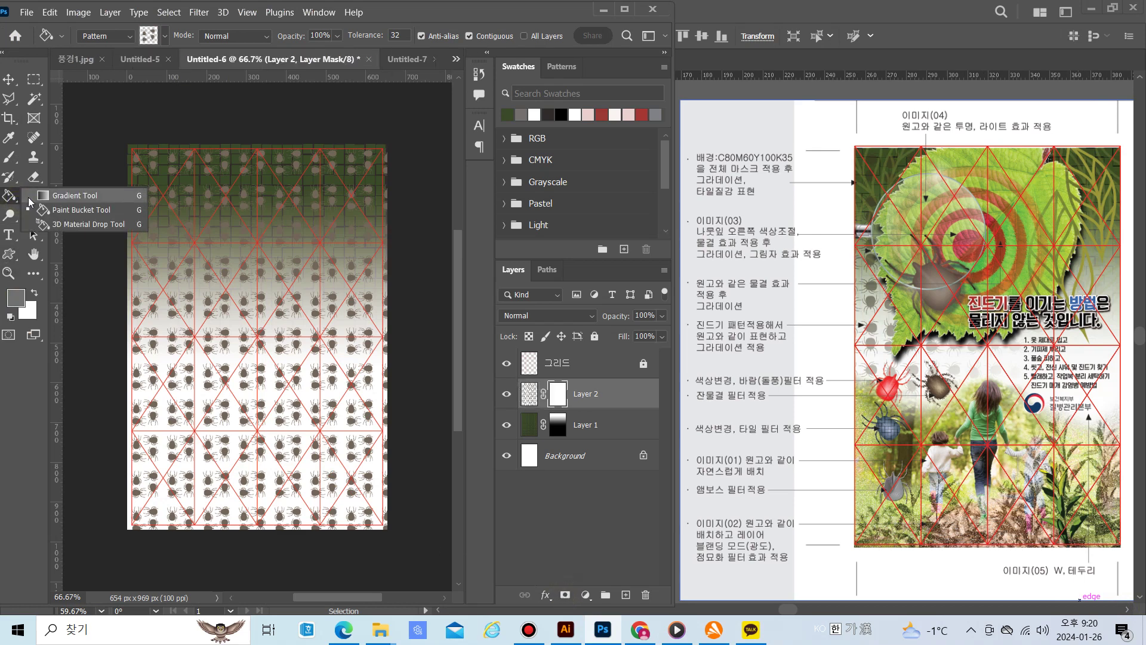
pyautogui.click(43, 195)
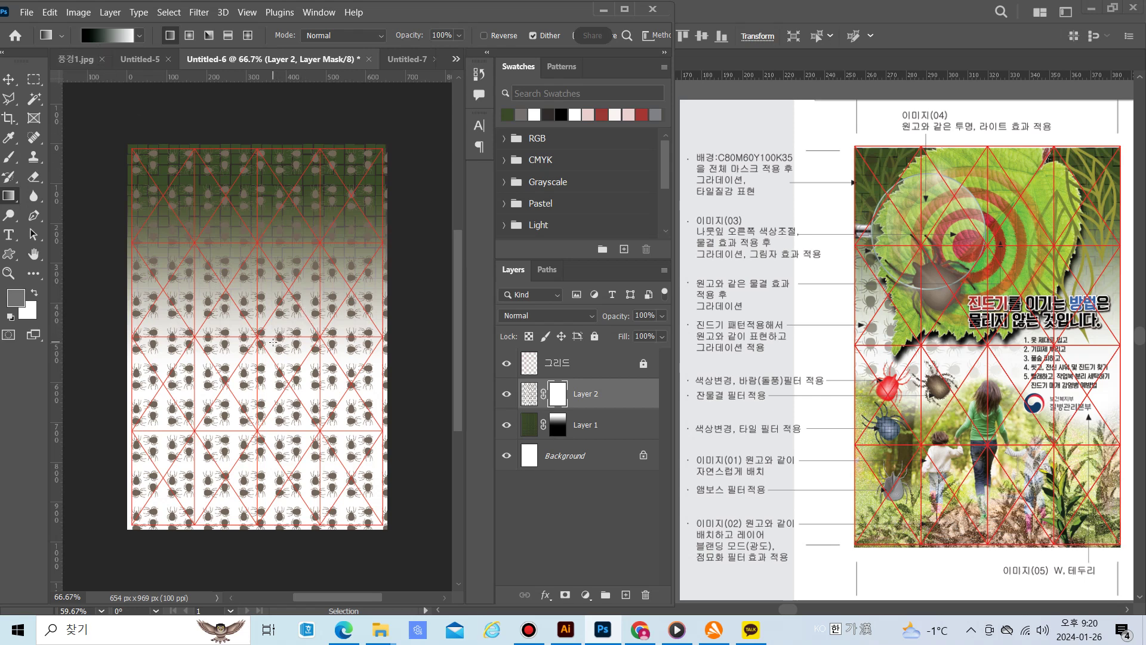
pyautogui.moveTo(277, 341); pyautogui.dragTo(225, 333)
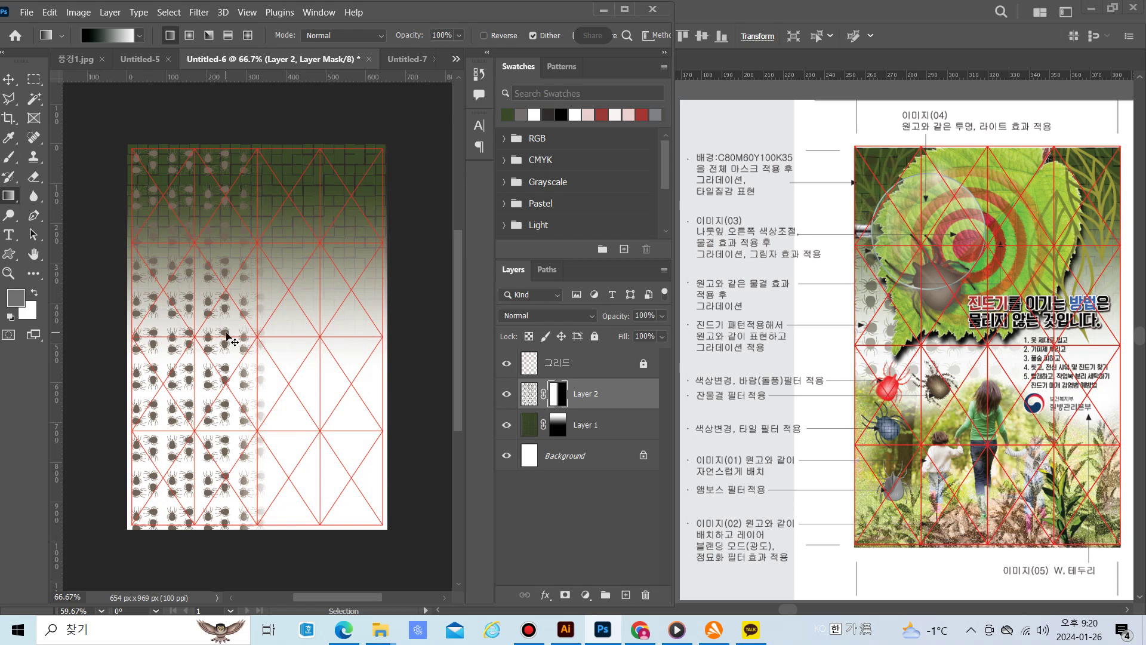
# Enlarge the masked tick pattern layer proportionally beyond the page edges with Free Transform and commit the transformation
pyautogui.hotkey('ctrl', 't')
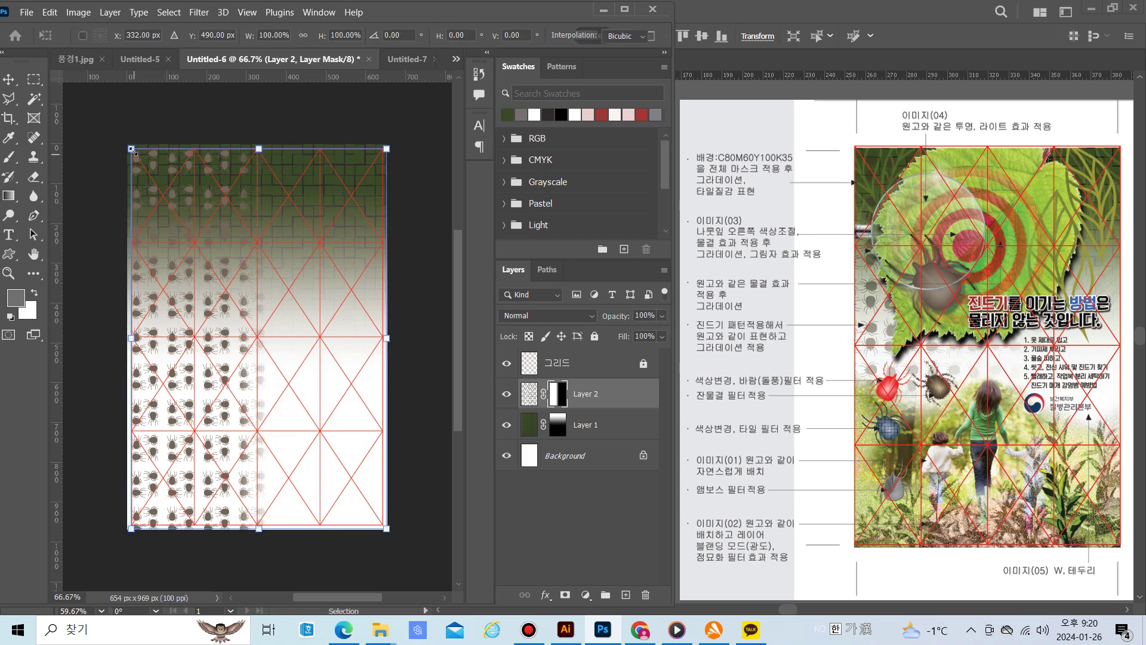
pyautogui.moveTo(130, 148); pyautogui.dragTo(119, 129)
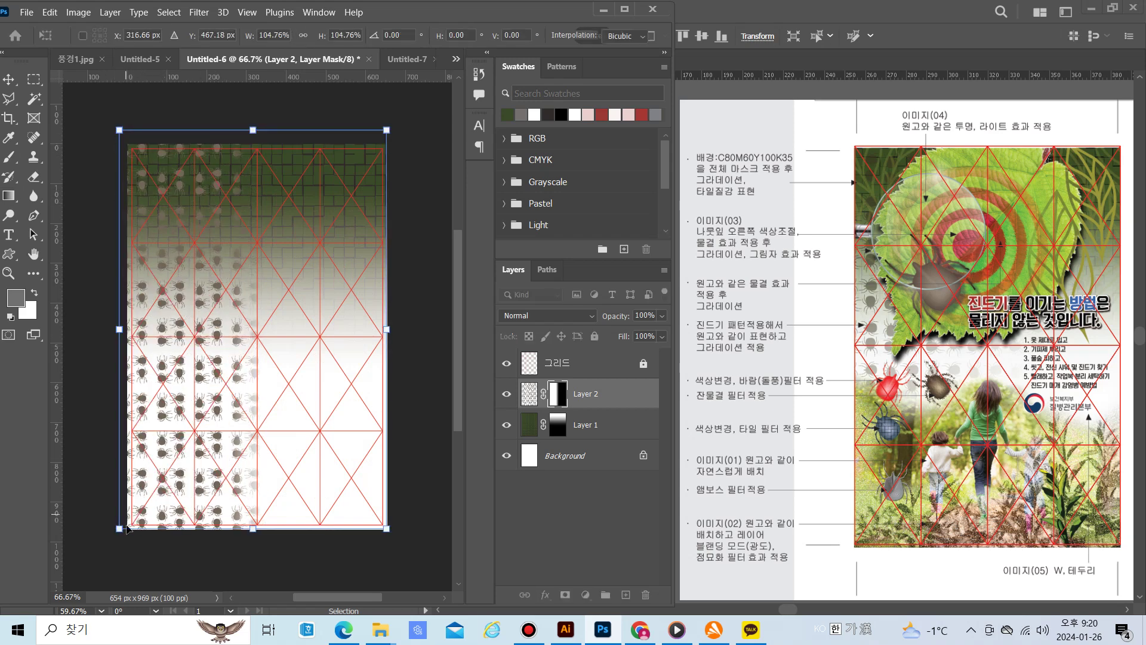
pyautogui.moveTo(121, 531); pyautogui.dragTo(106, 550)
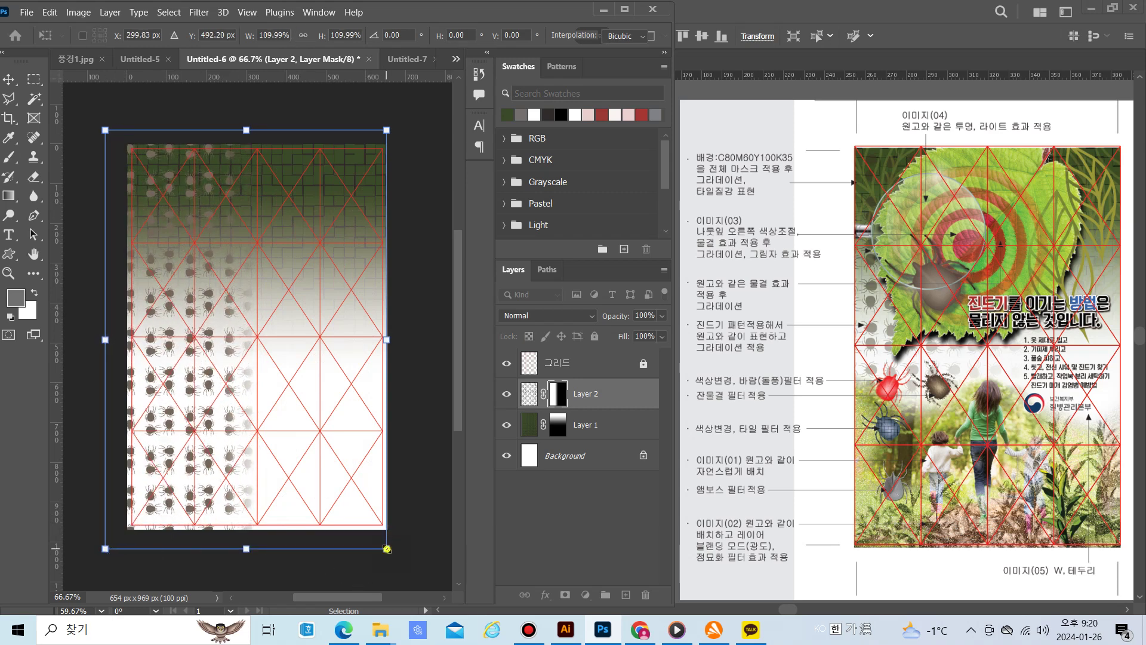
pyautogui.moveTo(386, 548); pyautogui.dragTo(401, 569)
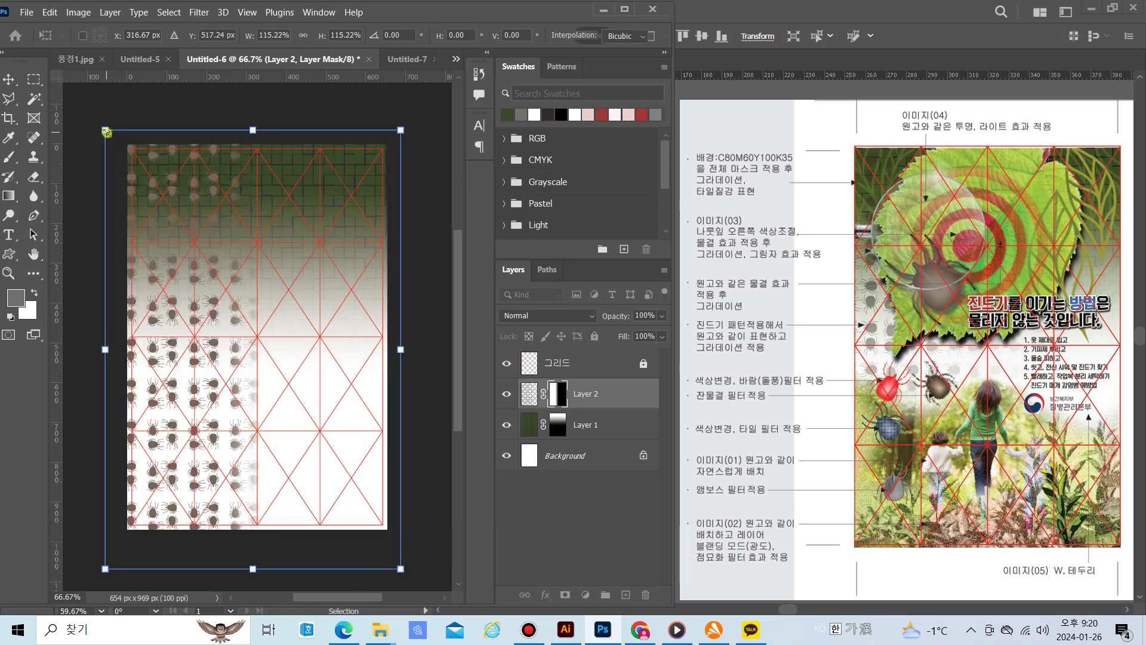
pyautogui.moveTo(105, 130); pyautogui.dragTo(70, 112)
pyautogui.press('Return')
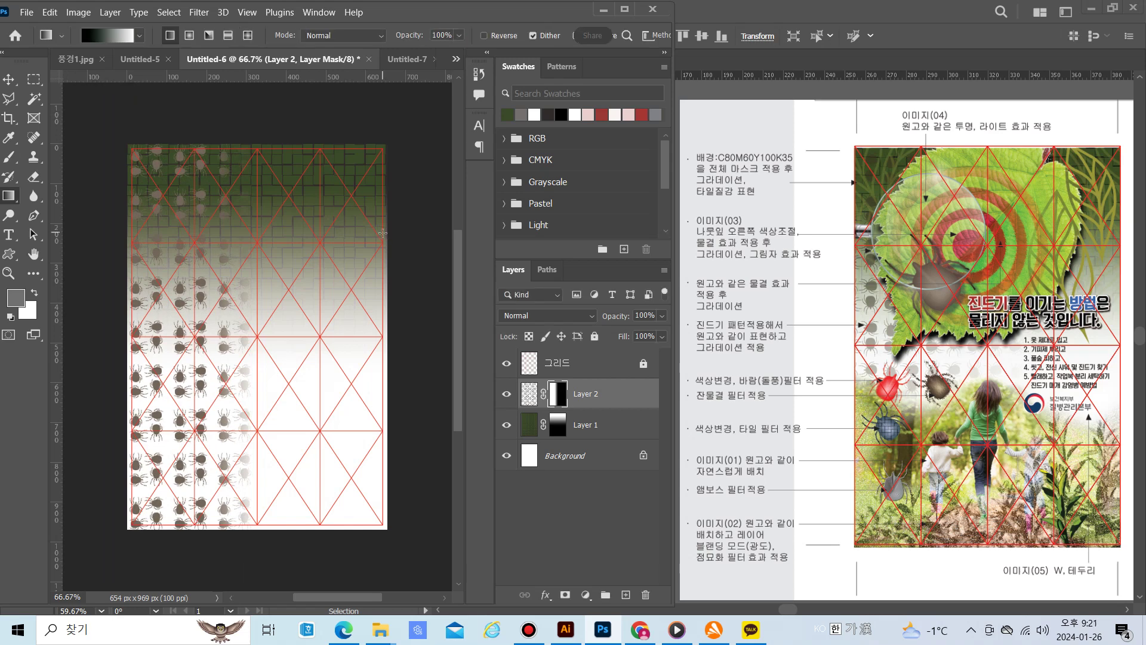
# Copy the selected leaf from 깻잎.jpg and paste it into Untitled-6 above the tick pattern layer
pyautogui.click(973, 182)
pyautogui.click(455, 59)
pyautogui.click(480, 76)
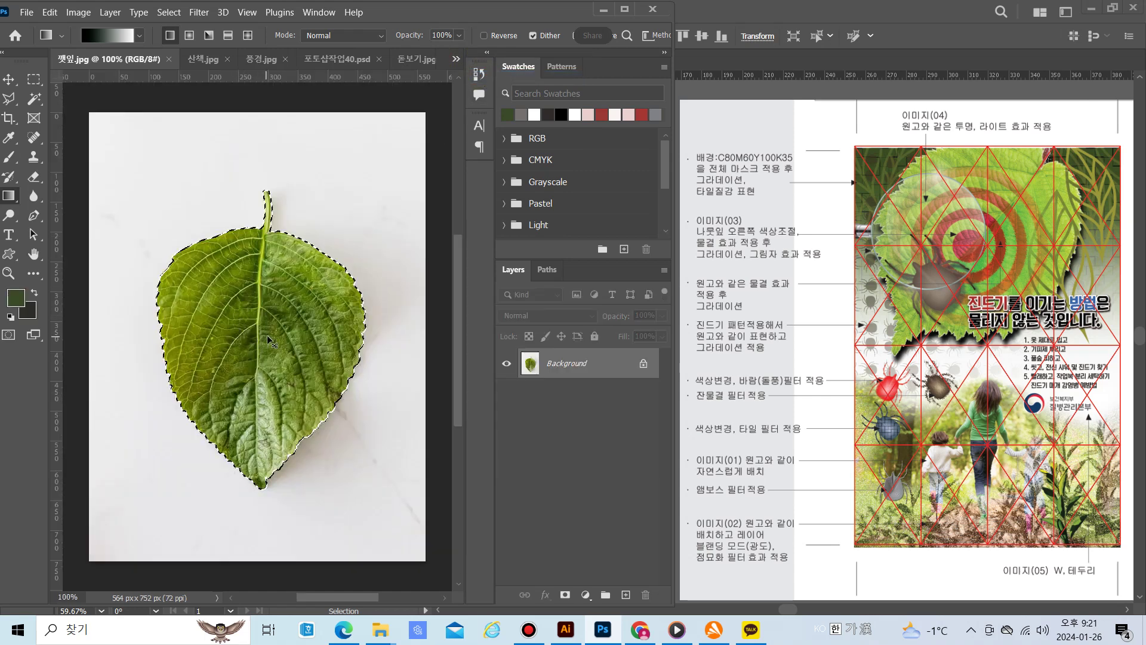
pyautogui.click(457, 60)
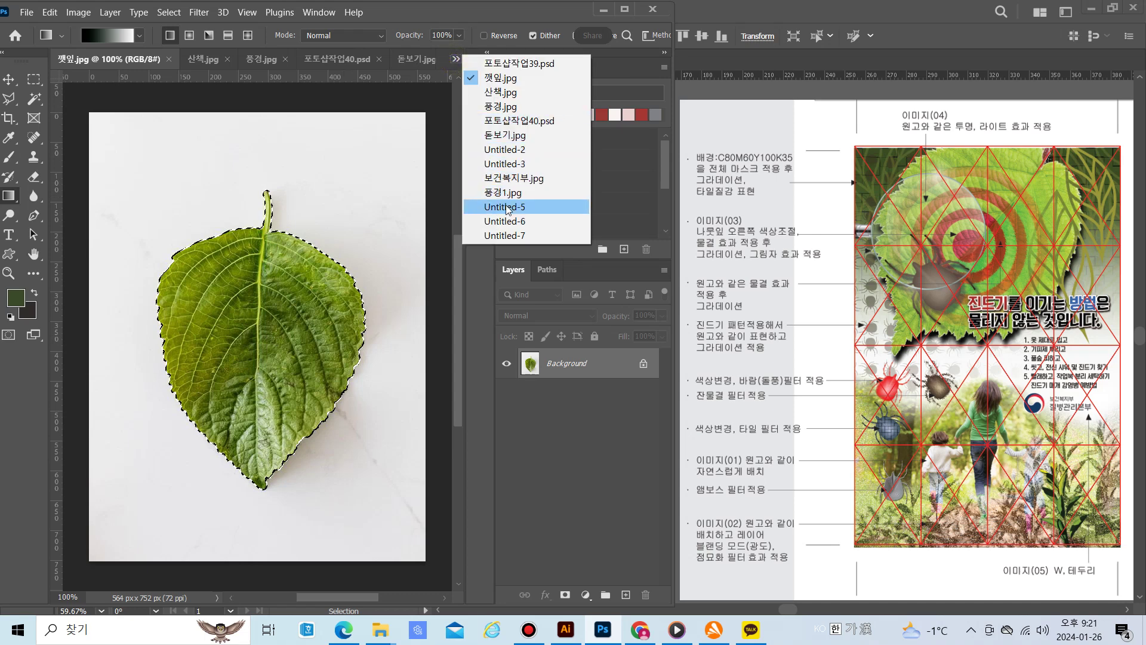
pyautogui.click(509, 236)
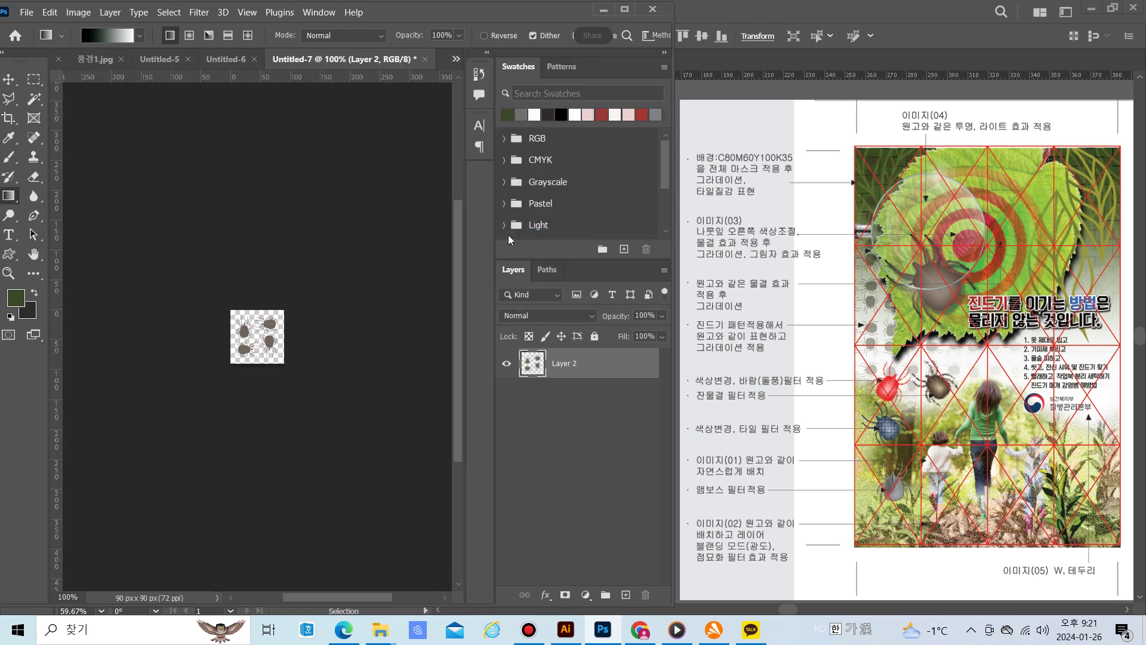
pyautogui.click(455, 61)
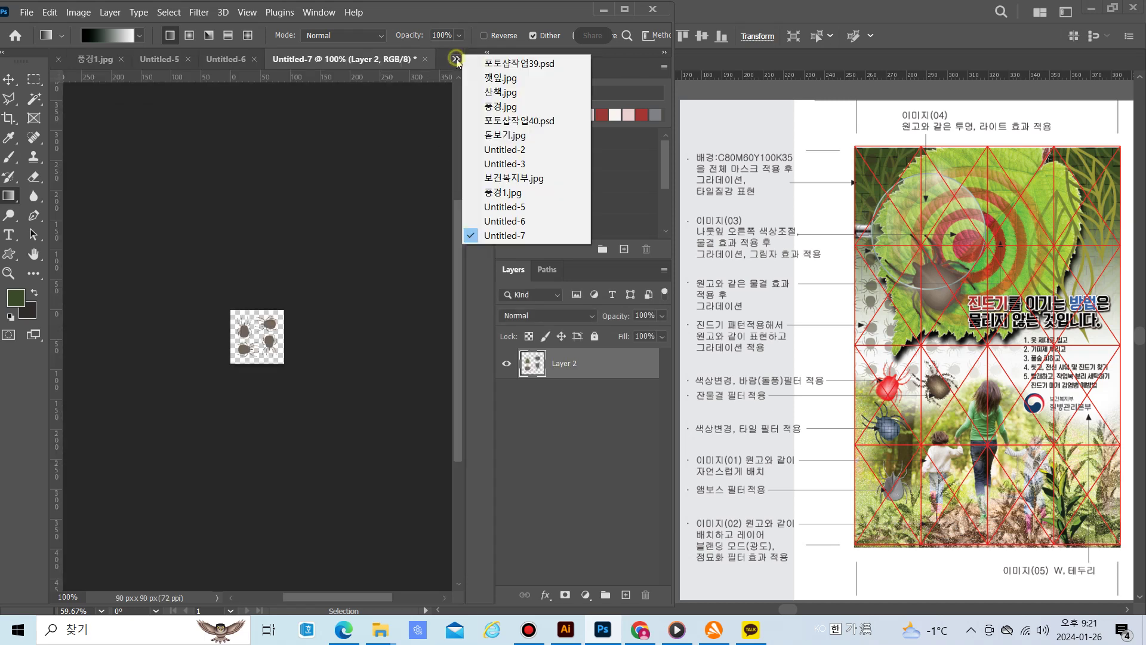
pyautogui.click(502, 225)
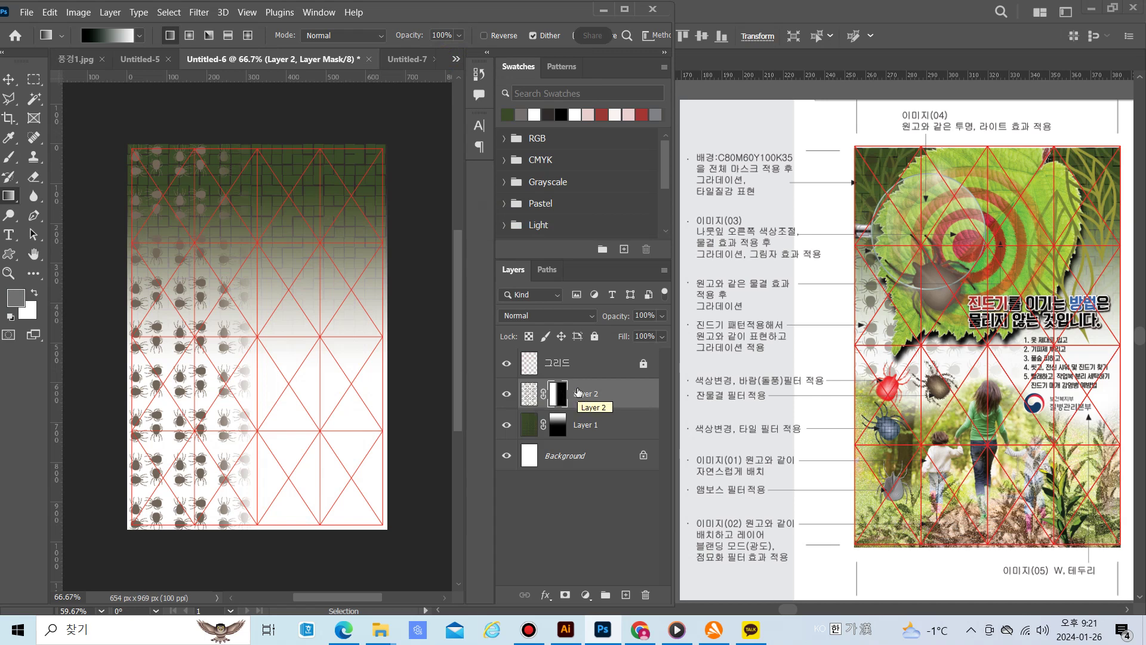
pyautogui.hotkey('ctrl', 'v')
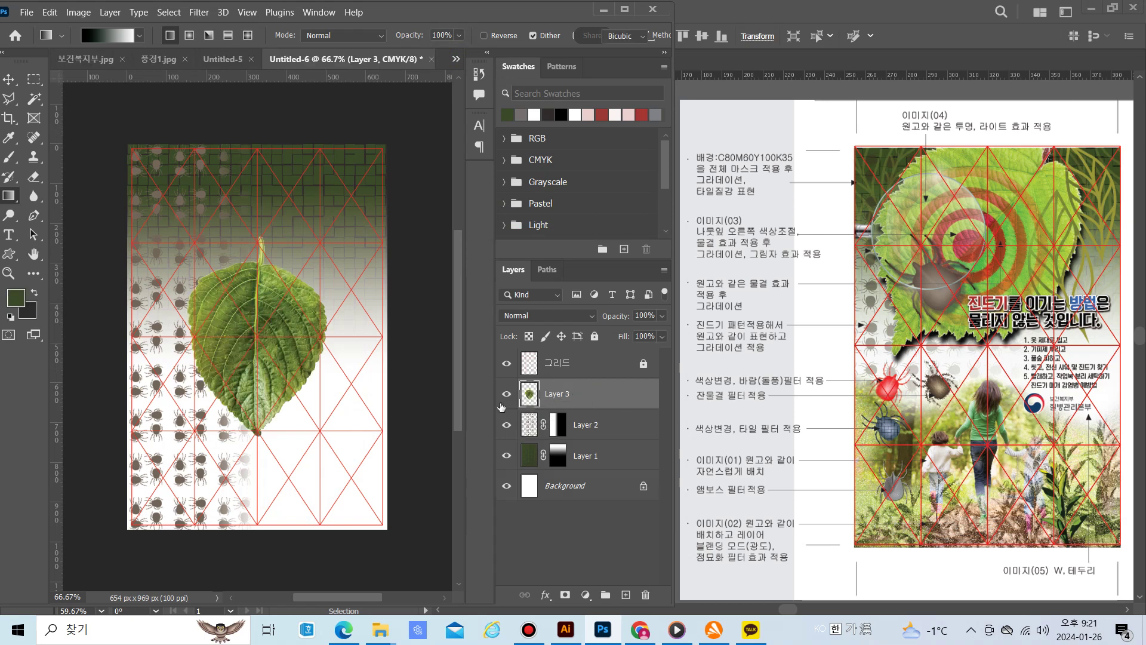
# Free Transform the leaf to about 140% scale and 27.6° rotation, positioned across the page's upper half with its stem beyond the top edge
pyautogui.hotkey('ctrl', 't')
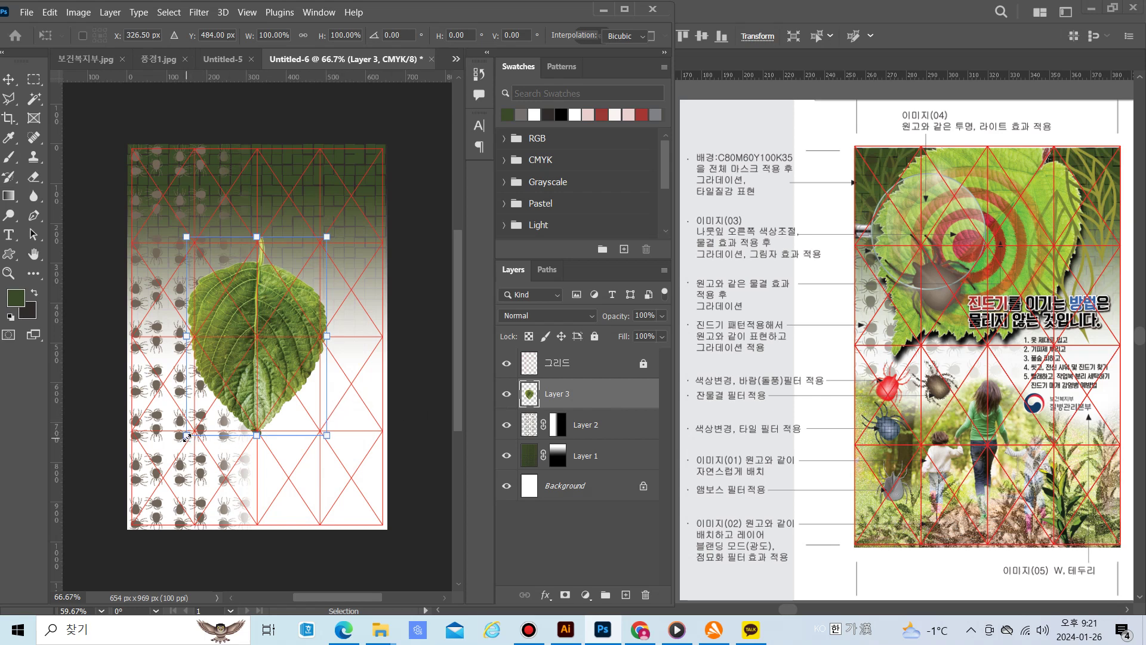
pyautogui.moveTo(191, 440); pyautogui.dragTo(147, 492)
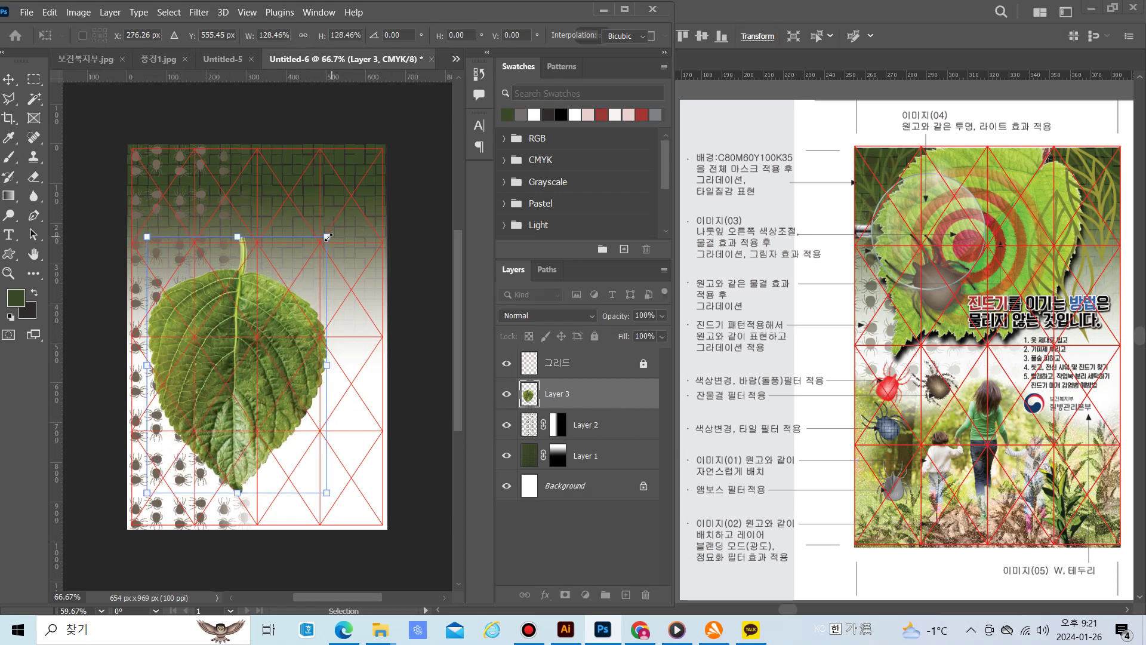
pyautogui.moveTo(327, 237); pyautogui.dragTo(369, 290)
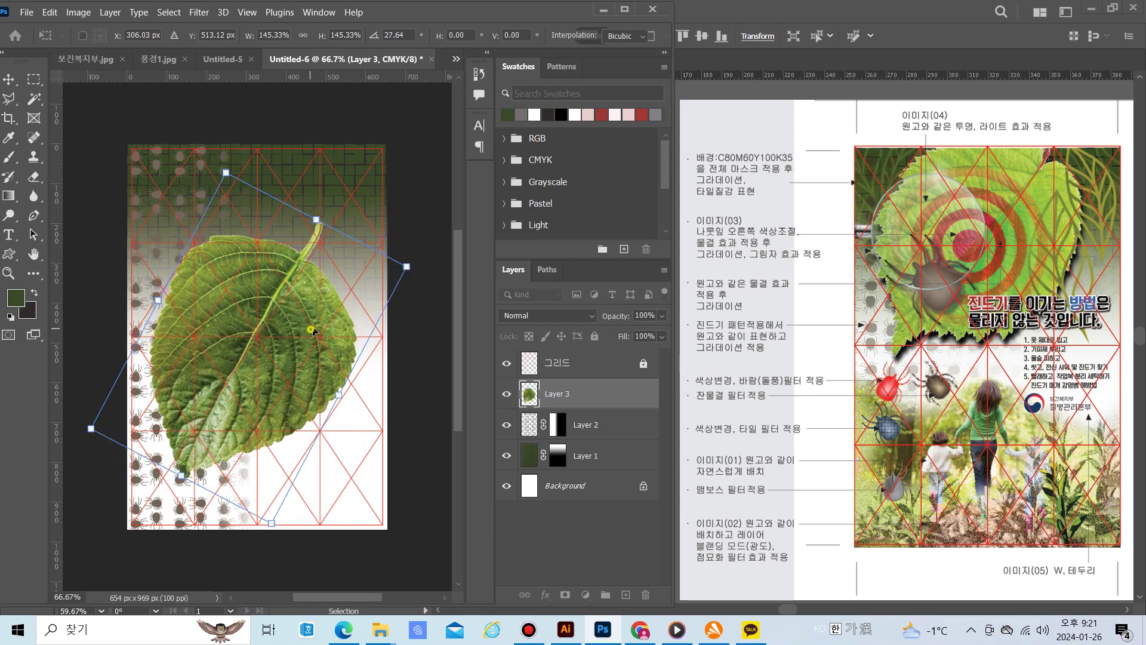
pyautogui.moveTo(310, 321); pyautogui.dragTo(317, 218)
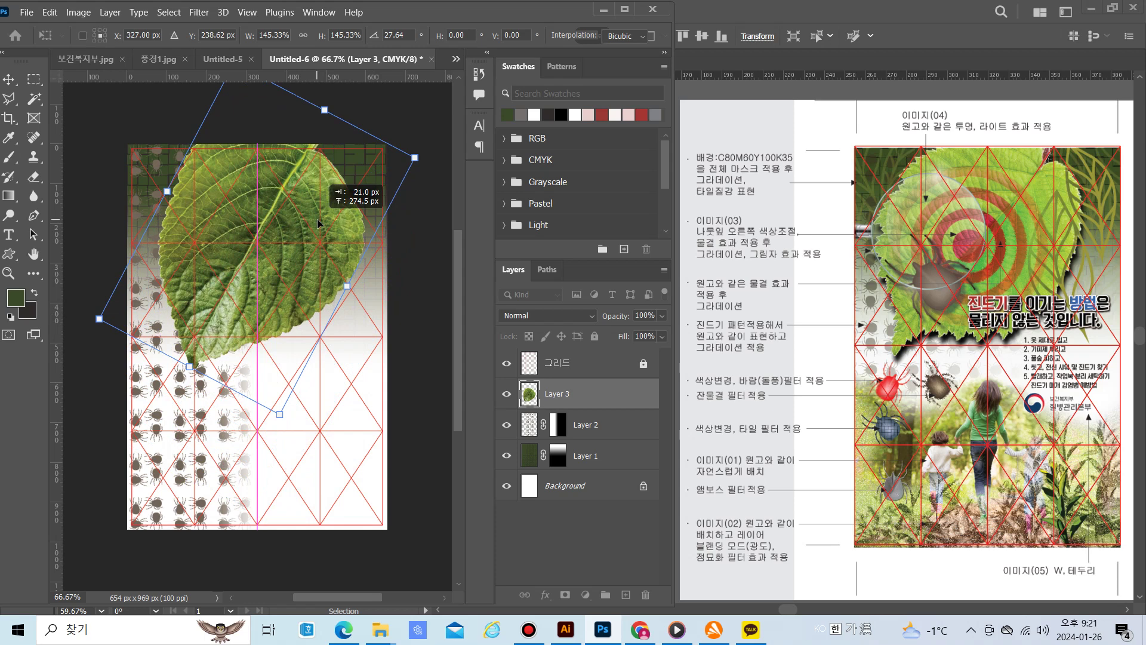
pyautogui.moveTo(317, 218); pyautogui.dragTo(324, 223)
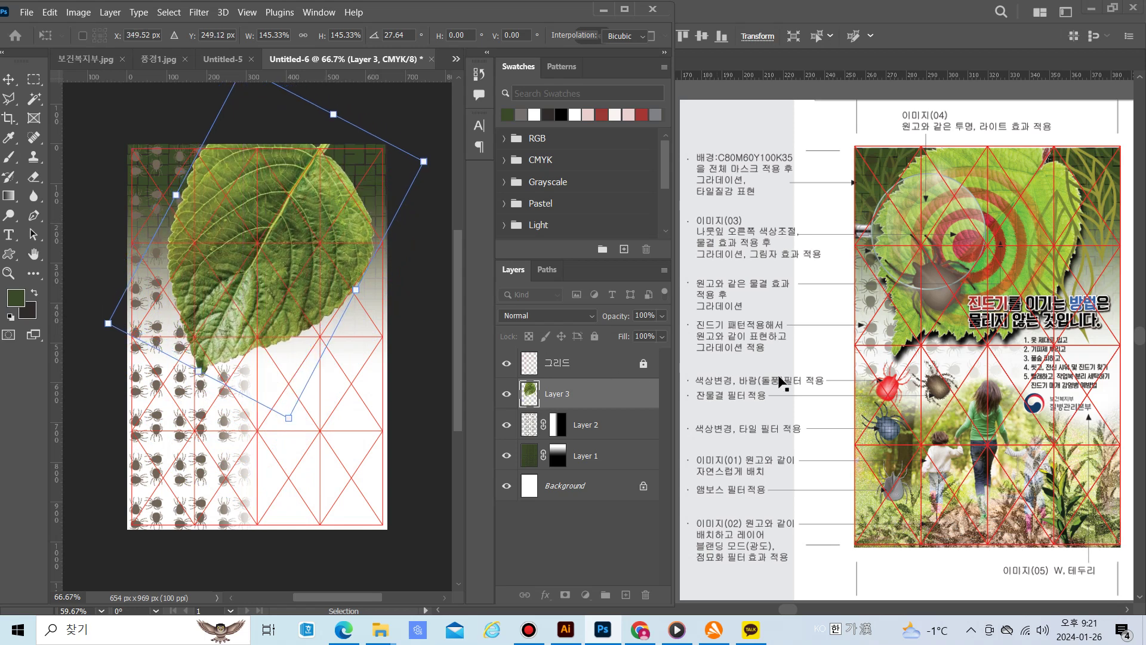
pyautogui.moveTo(287, 417); pyautogui.dragTo(293, 390)
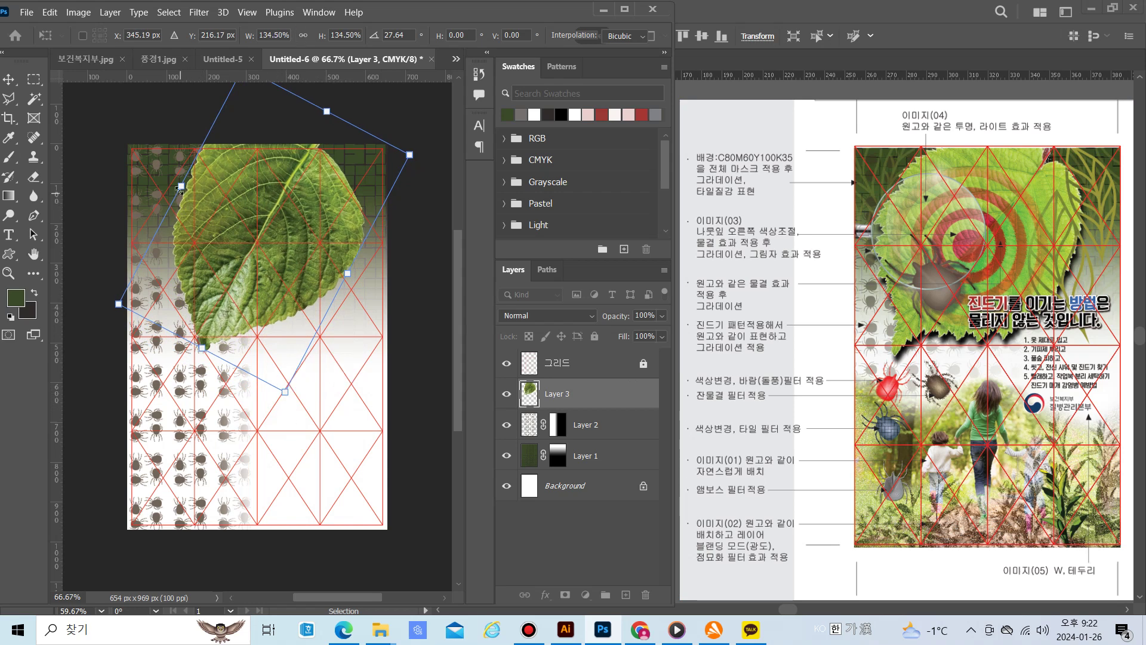
pyautogui.moveTo(181, 186); pyautogui.dragTo(170, 187)
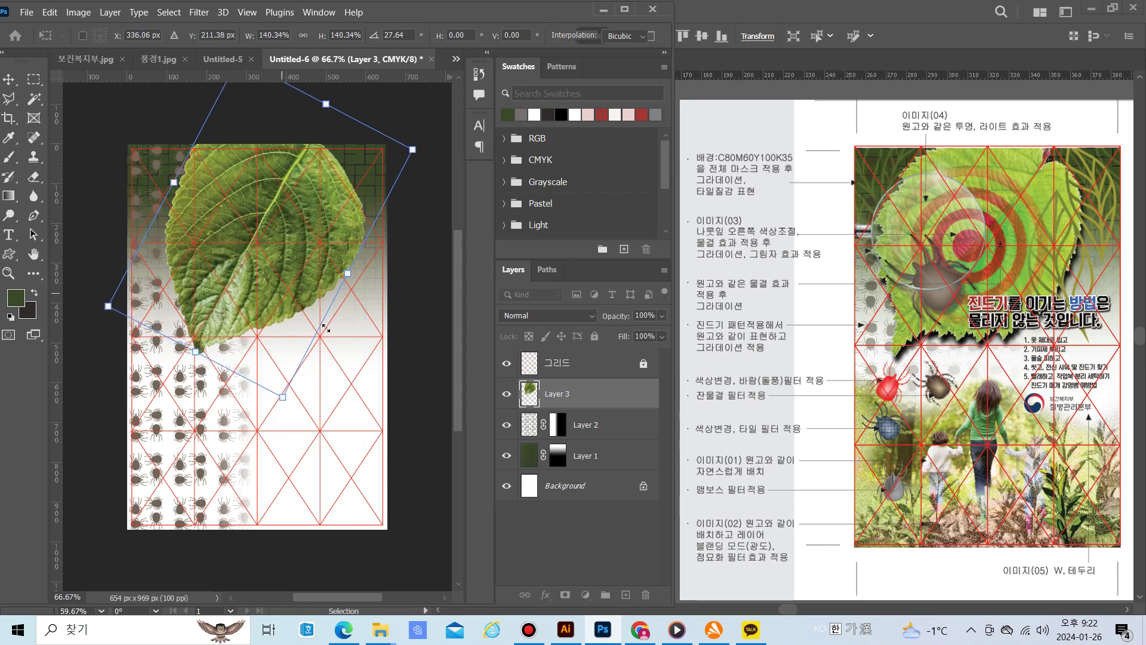
pyautogui.press('Return')
# Select the inner area of the leaf between its central vein and right edge with the Polygonal Lasso tool
pyautogui.press('g')
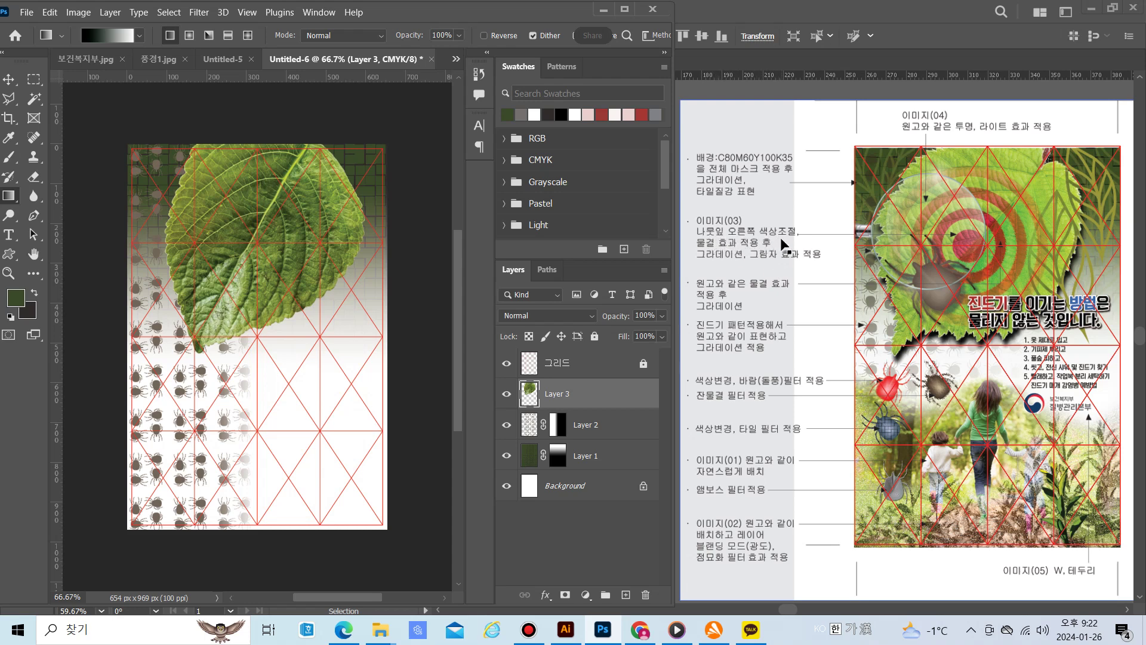
pyautogui.click(240, 237)
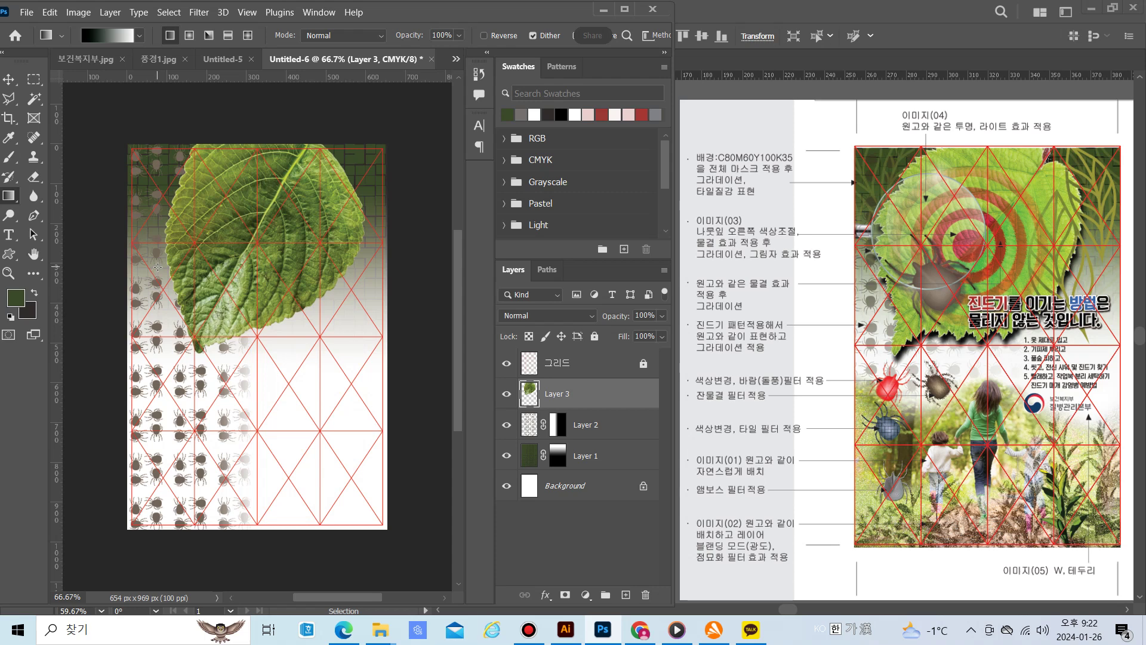
pyautogui.click(16, 103)
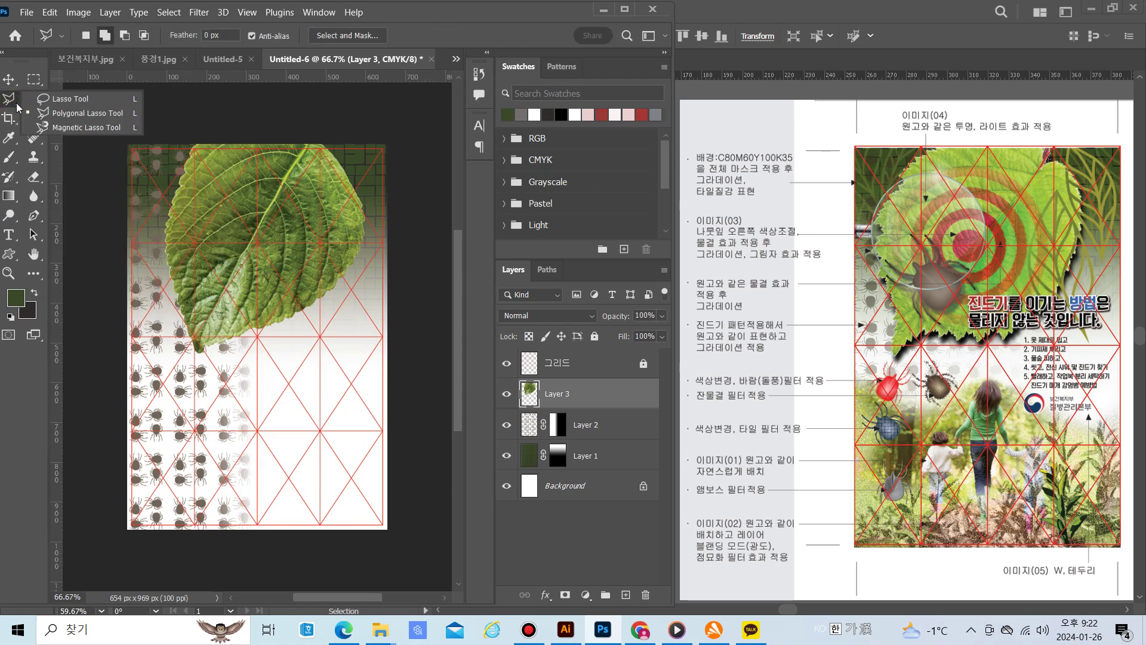
pyautogui.click(54, 114)
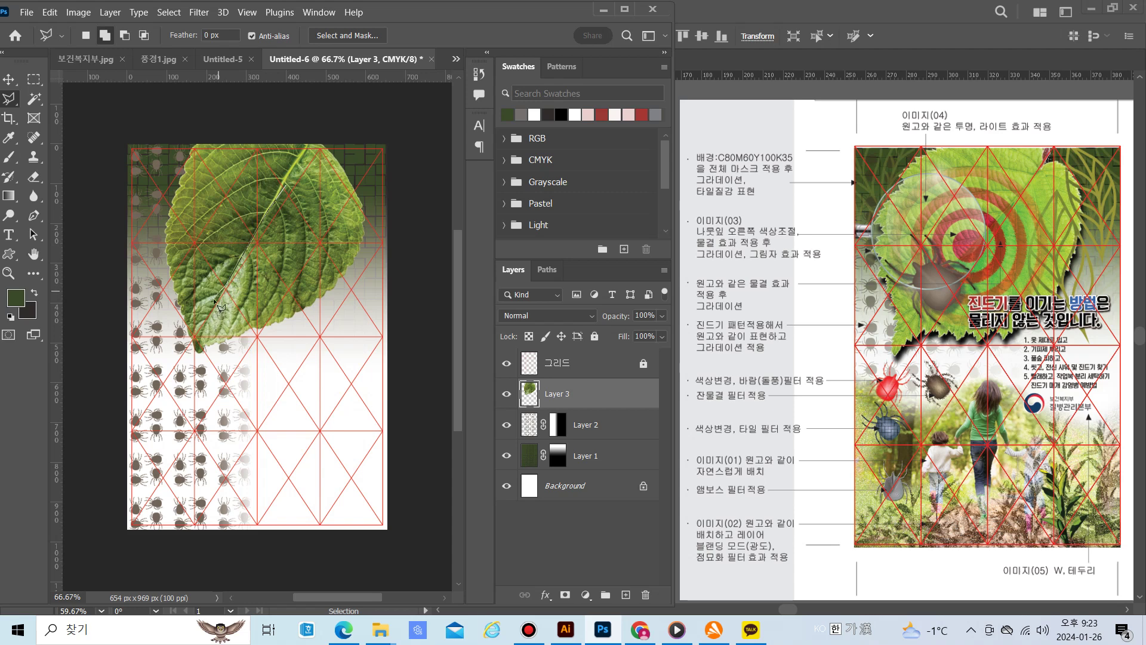
pyautogui.click(206, 320)
pyautogui.click(236, 320)
pyautogui.click(285, 185)
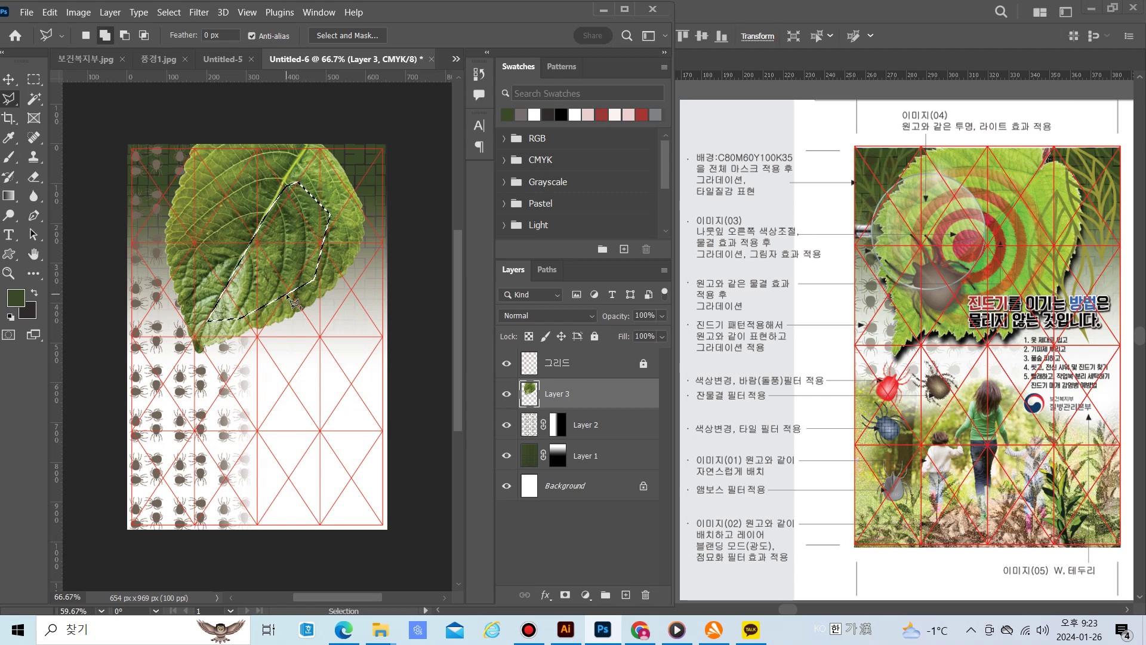
# Colorize the selected leaf area with Hue/Saturation at Hue 103, Saturation 67 and Lightness -6, and deselect it
pyautogui.hotkey('ctrl', 'u')
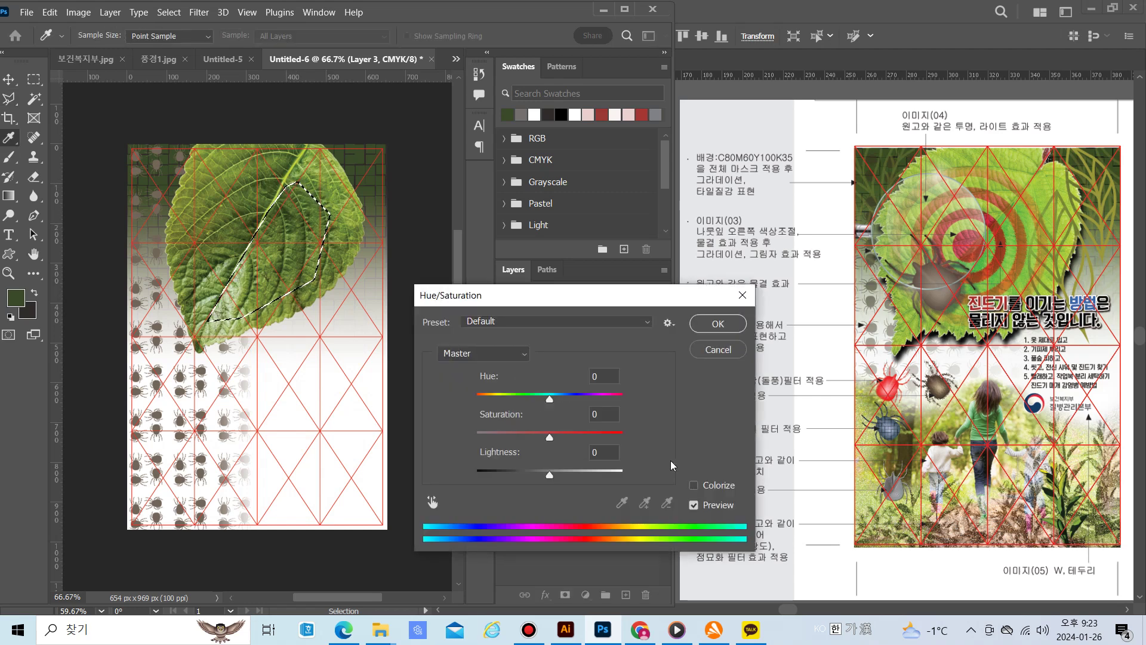
pyautogui.click(694, 485)
pyautogui.moveTo(512, 399); pyautogui.dragTo(515, 441)
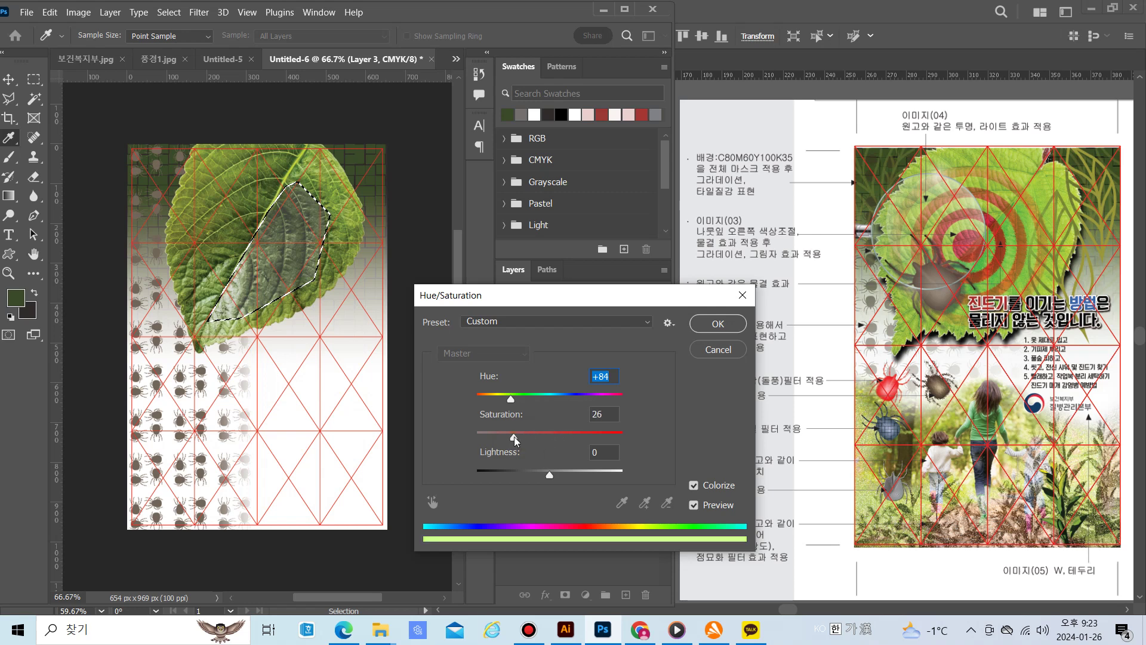
pyautogui.click(558, 436)
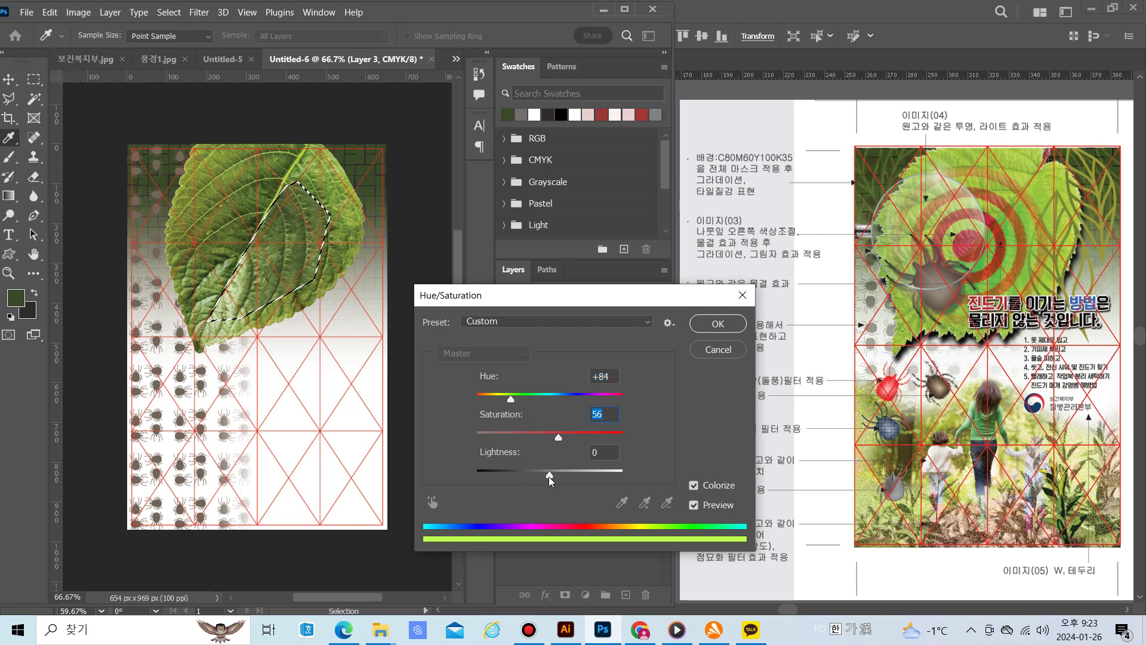
pyautogui.moveTo(550, 475)
pyautogui.mouseDown()
pyautogui.moveTo(528, 476)
pyautogui.moveTo(561, 478)
pyautogui.moveTo(507, 474)
pyautogui.moveTo(534, 475)
pyautogui.mouseUp()
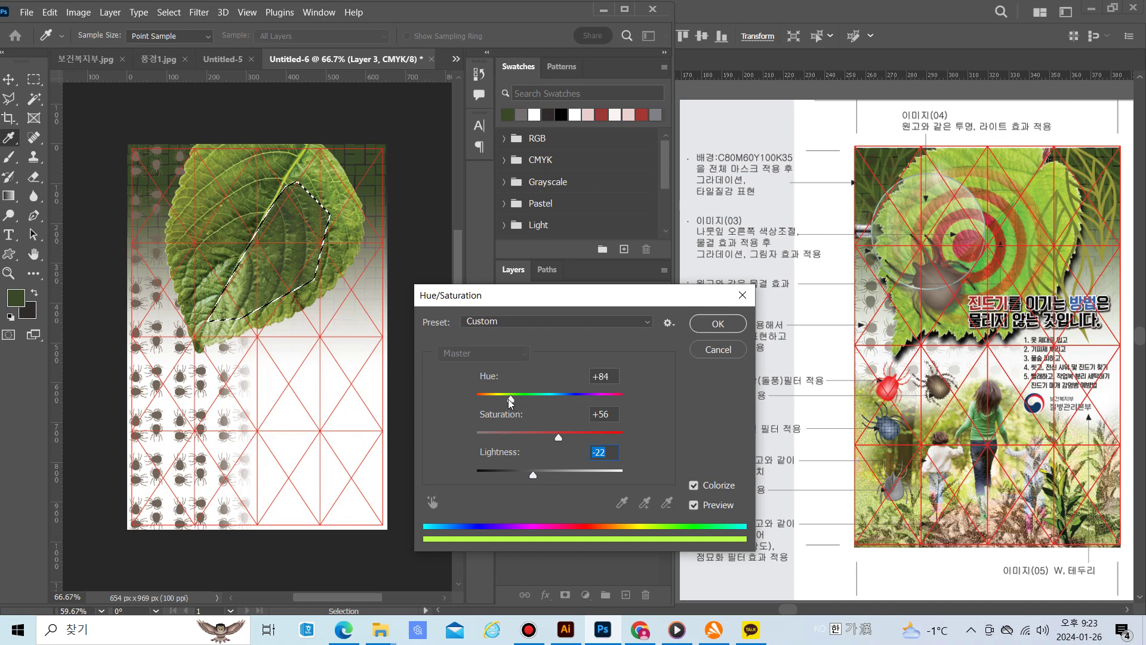
pyautogui.moveTo(511, 400); pyautogui.dragTo(551, 482)
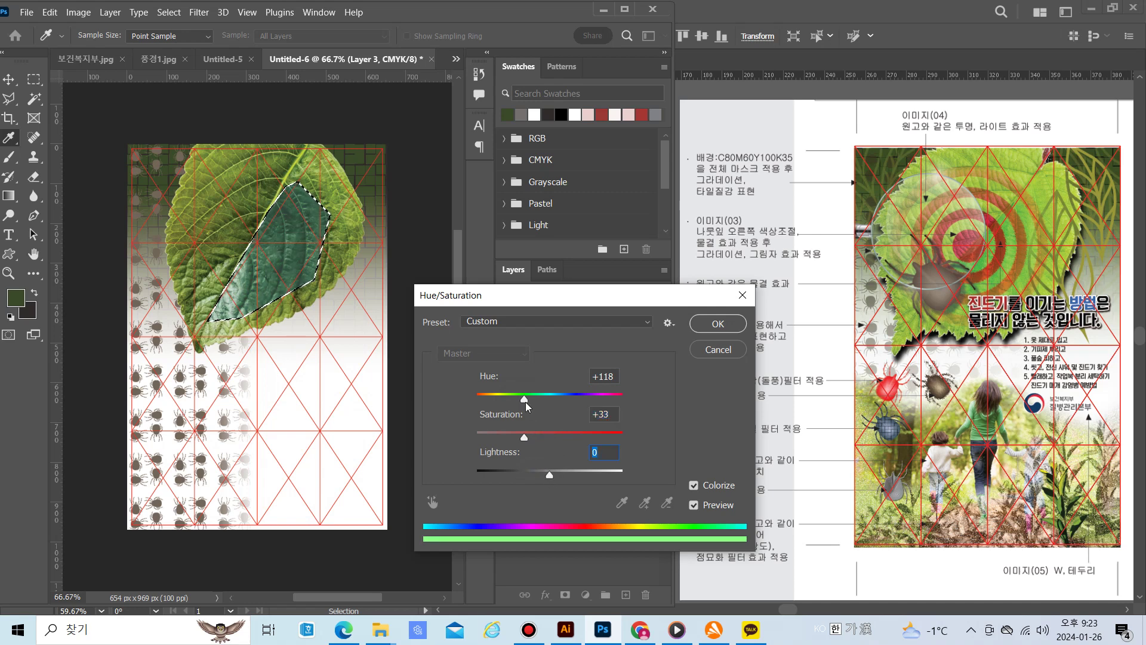
pyautogui.moveTo(524, 404); pyautogui.dragTo(514, 441)
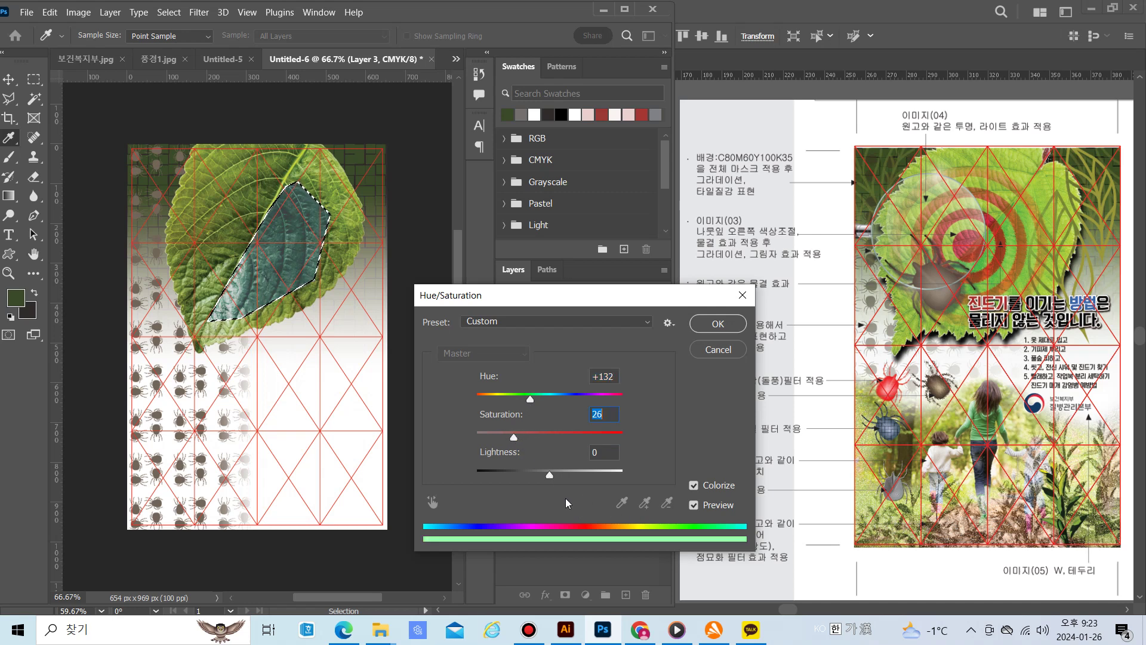
pyautogui.moveTo(550, 478); pyautogui.dragTo(569, 439)
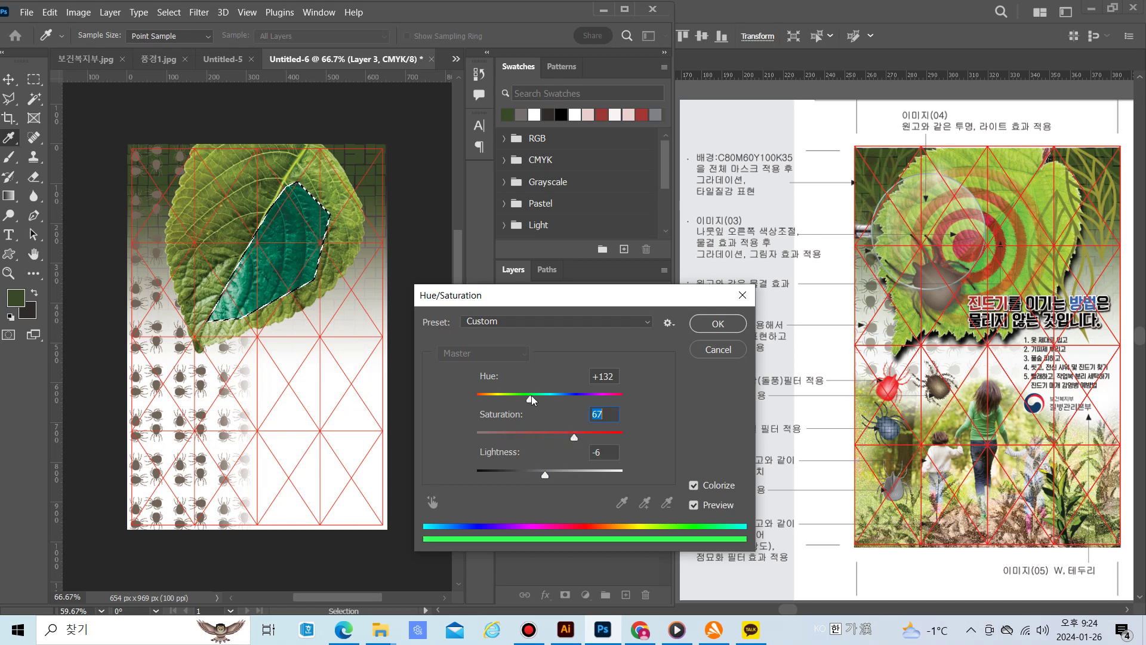
pyautogui.moveTo(531, 396)
pyautogui.mouseDown()
pyautogui.moveTo(478, 397)
pyautogui.moveTo(607, 401)
pyautogui.moveTo(518, 403)
pyautogui.mouseUp()
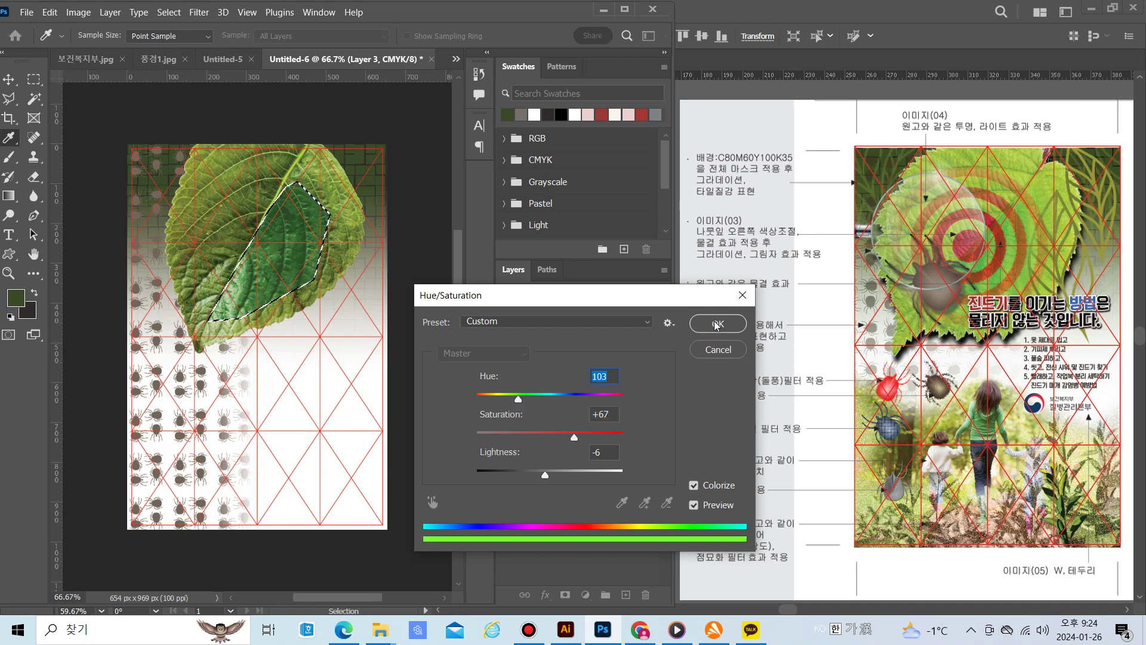
pyautogui.click(716, 324)
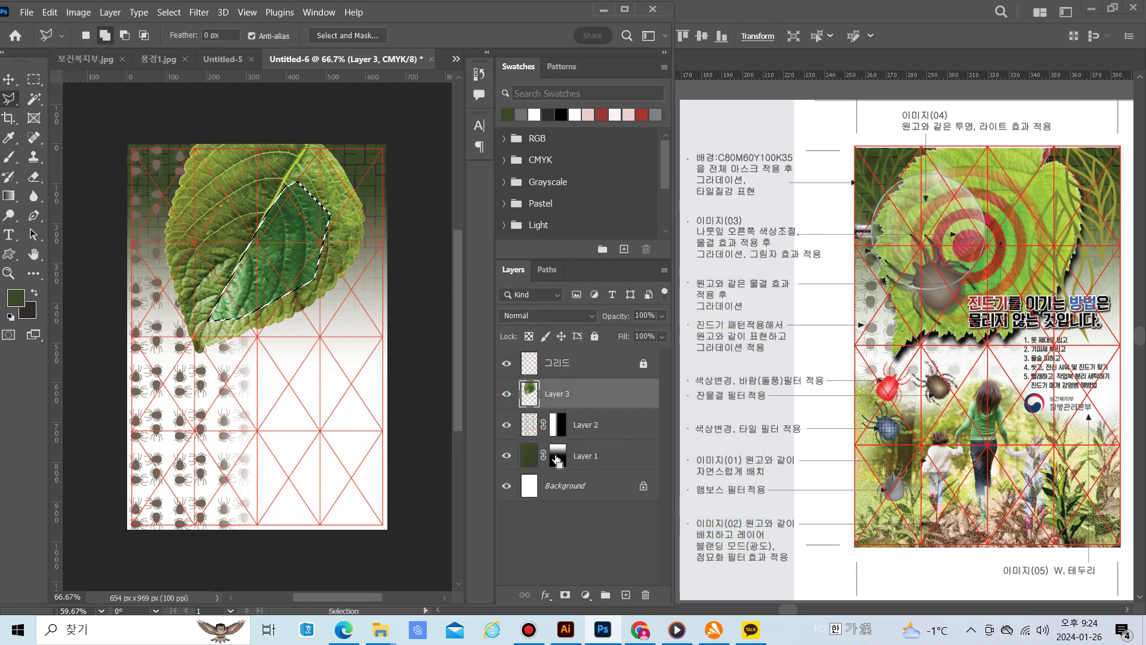
pyautogui.hotkey('ctrl', 'd')
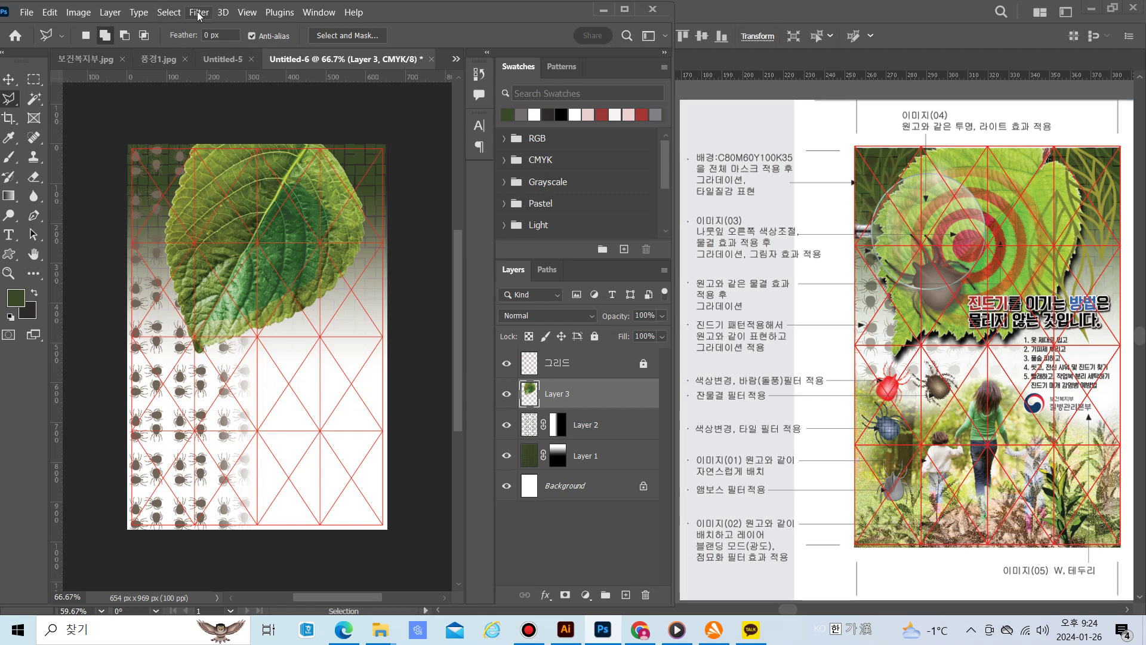
# Convert the document to RGB Color mode without flattening the layers
pyautogui.click(78, 13)
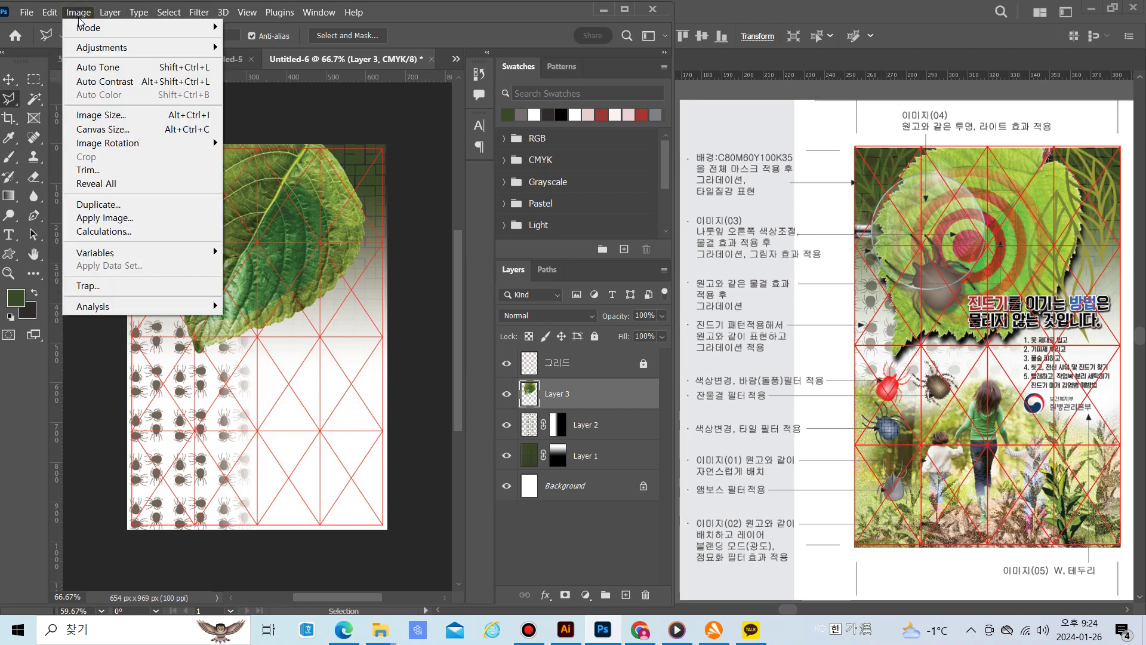
pyautogui.moveTo(88, 29)
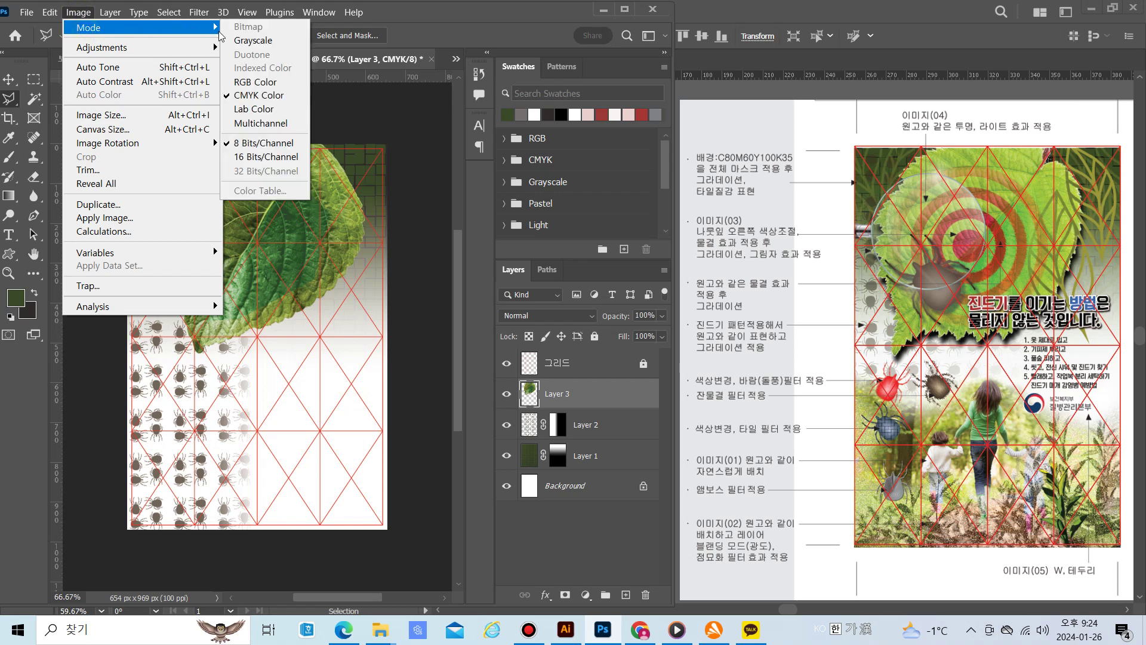
pyautogui.click(246, 83)
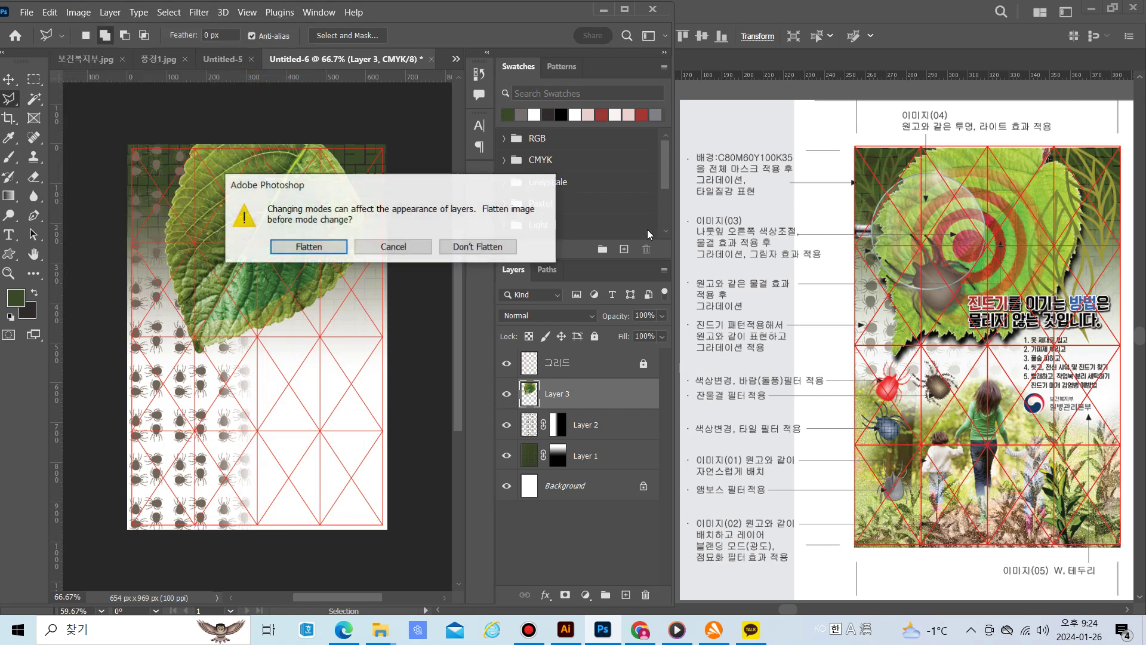
pyautogui.click(491, 247)
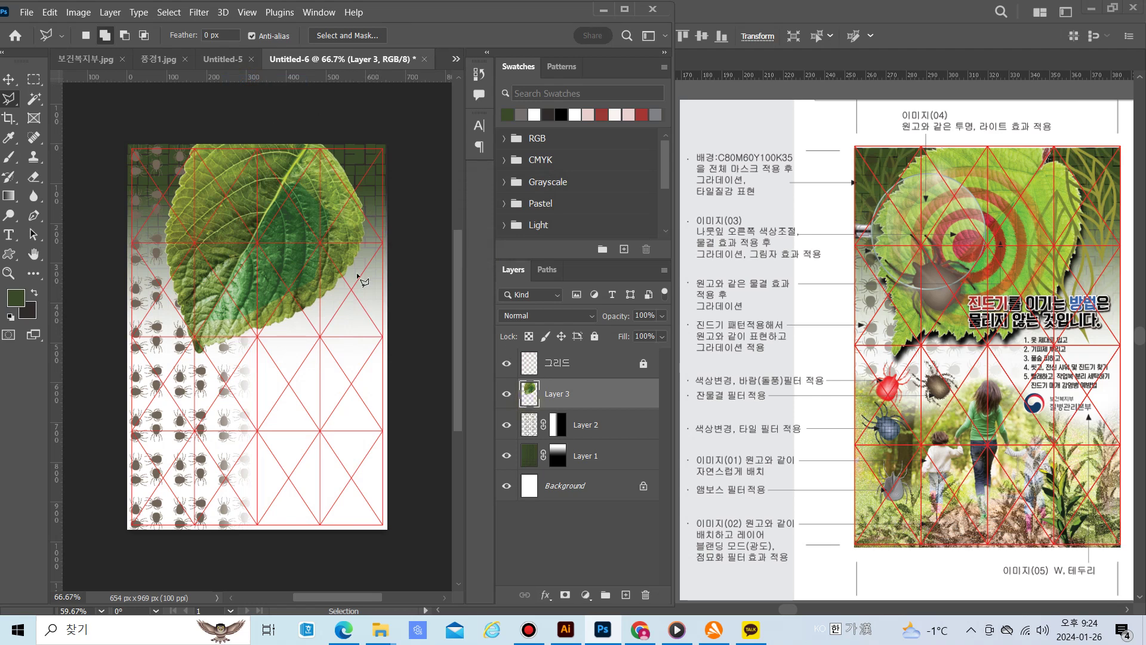
# Try the Ocean Ripple filter on the leaf layer with Ripple Size 9 and Ripple Magnitude 9
pyautogui.click(199, 12)
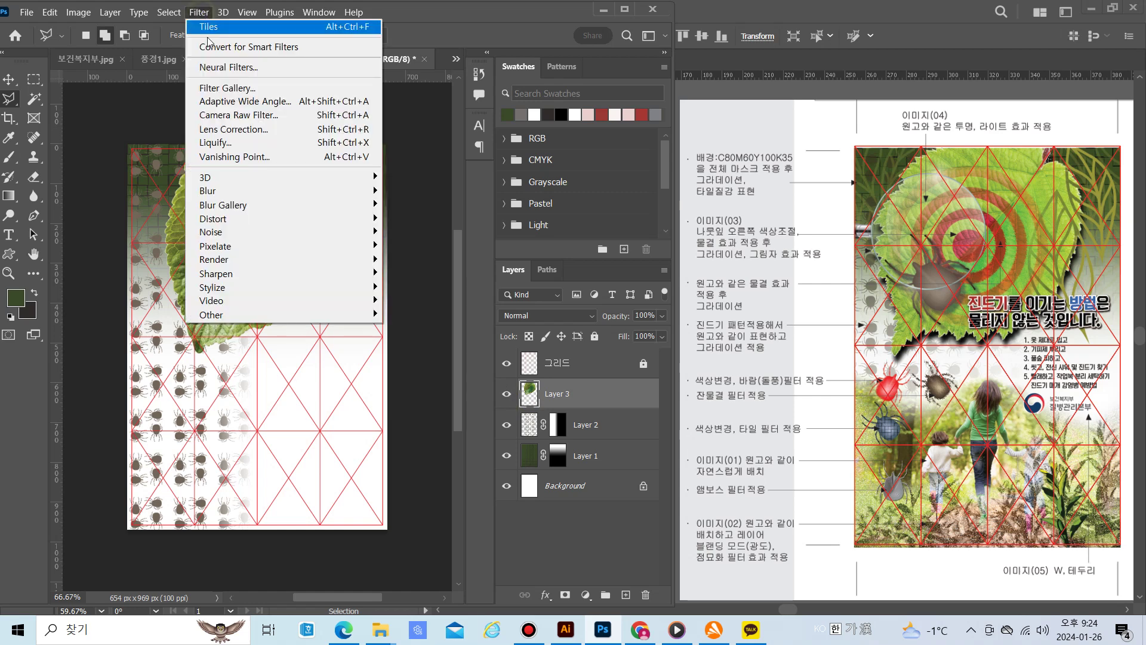
pyautogui.click(230, 91)
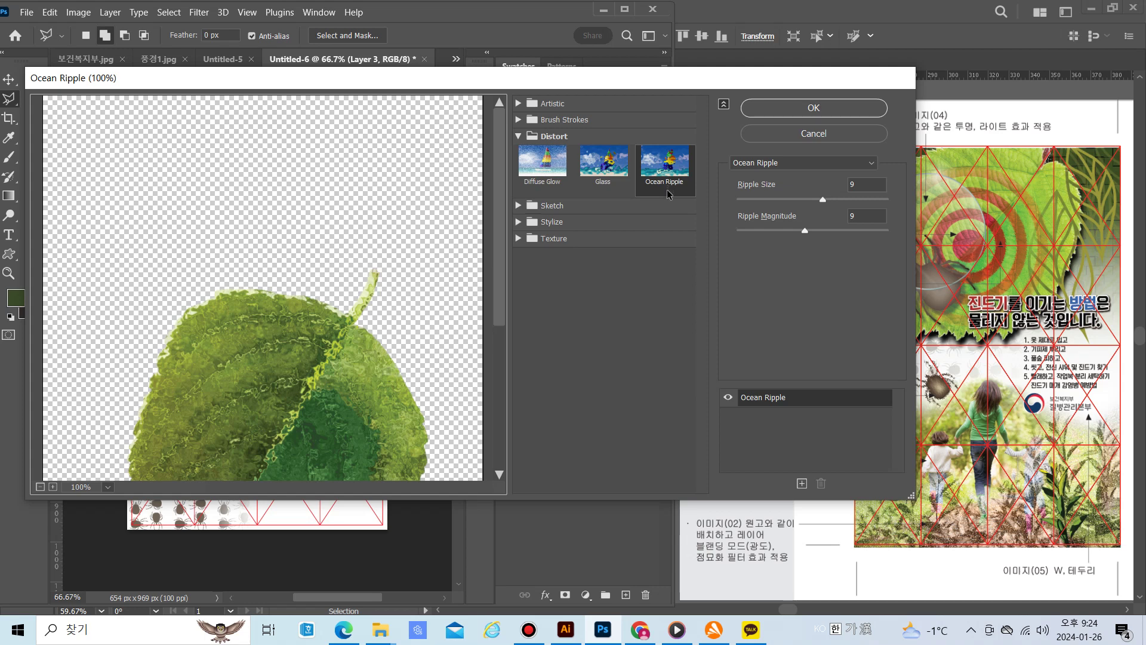
pyautogui.moveTo(497, 310); pyautogui.dragTo(489, 411)
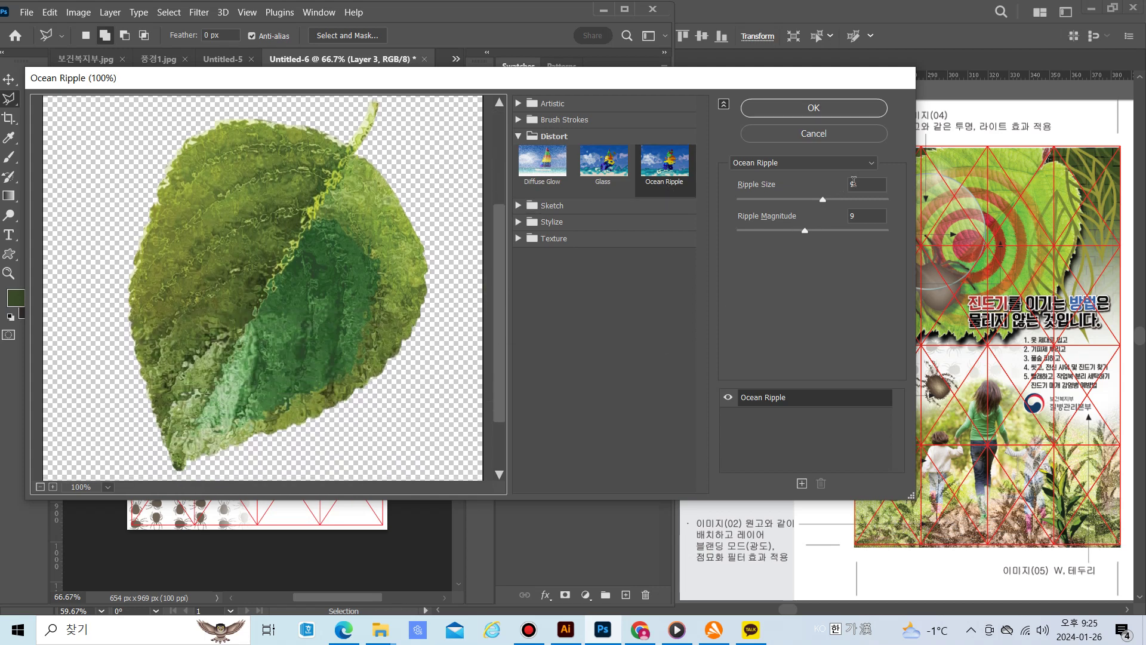
pyautogui.click(820, 108)
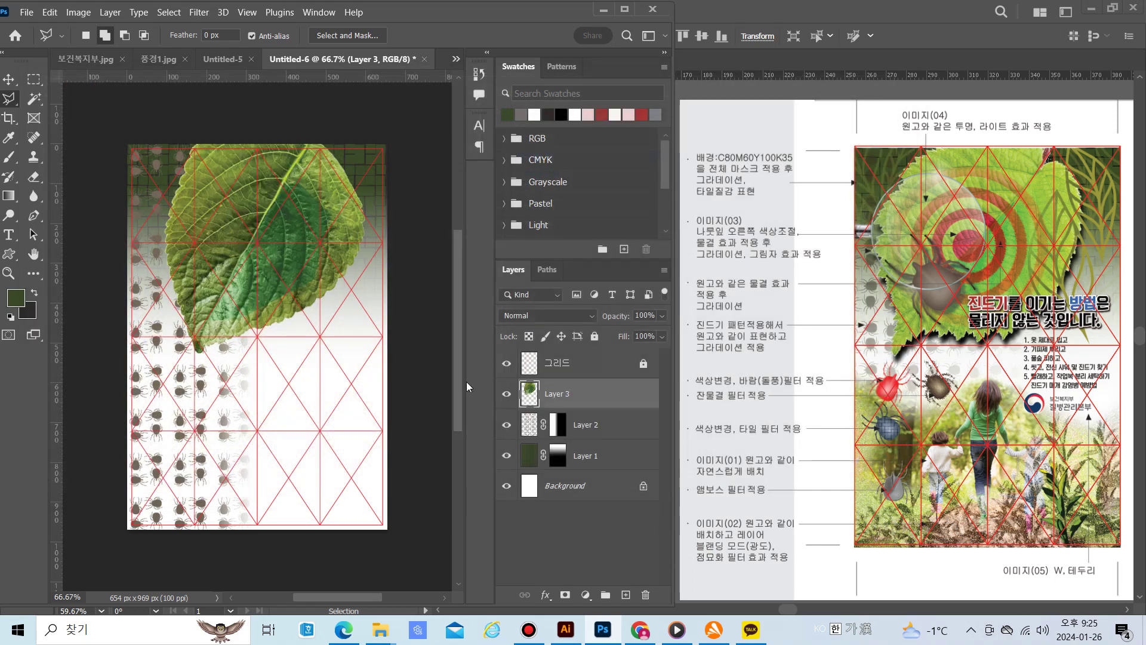
# Apply the Ocean Ripple filter to the leaf layer with Ripple Size 6 and Ripple Magnitude 5
pyautogui.click(199, 12)
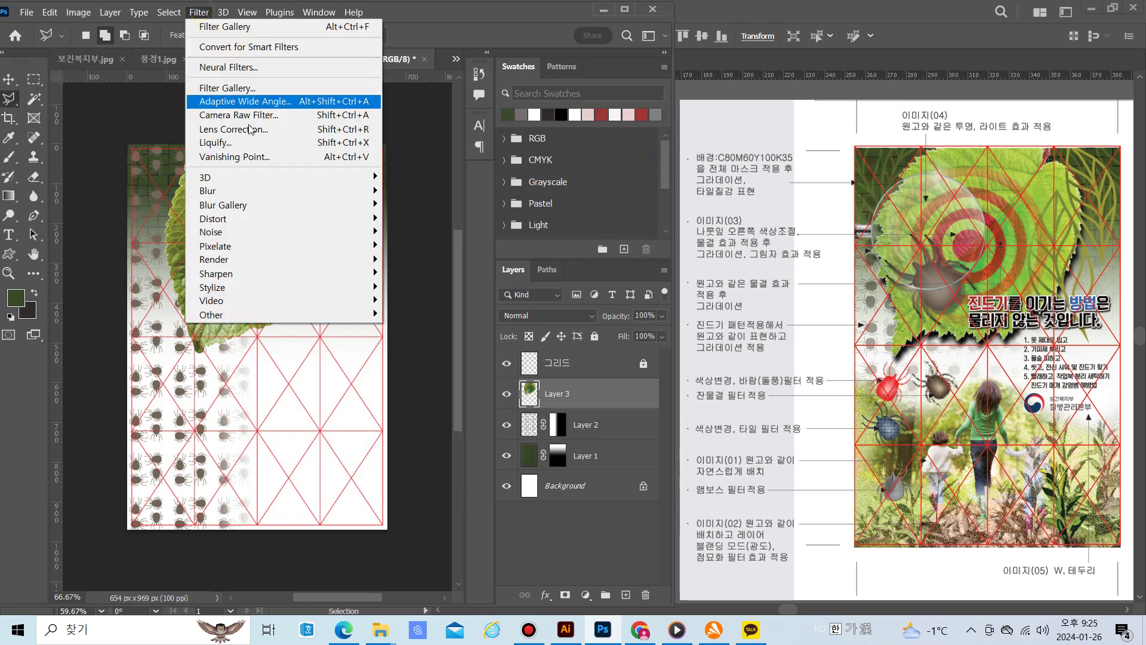
pyautogui.click(274, 87)
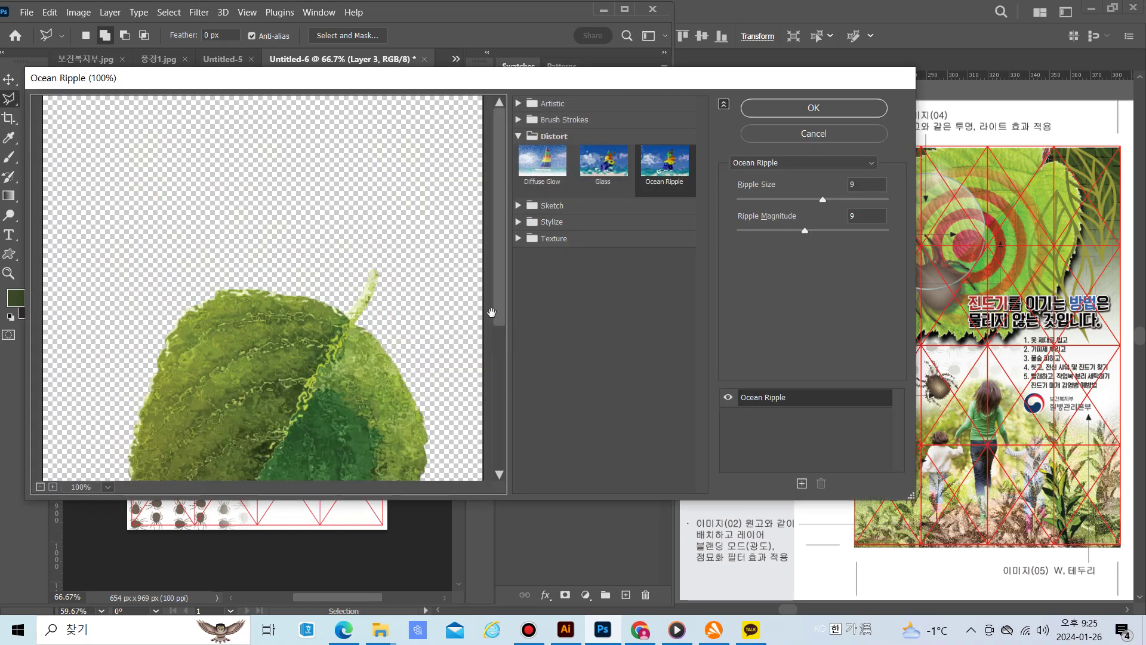
pyautogui.scroll(-4, 499, 314)
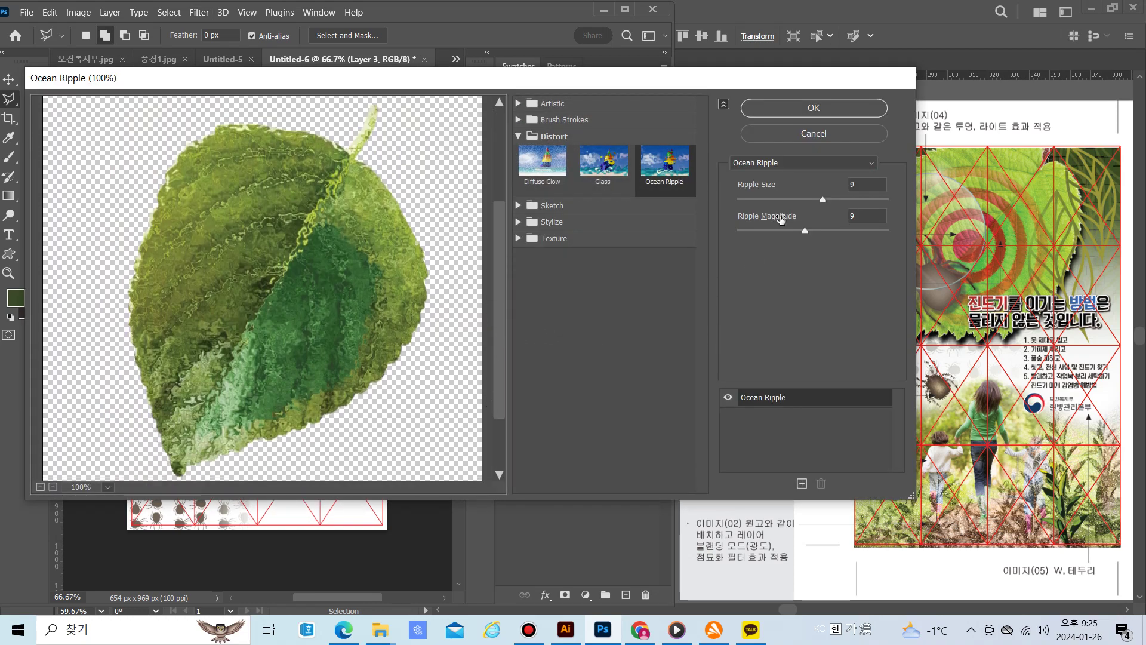
pyautogui.moveTo(822, 199); pyautogui.dragTo(776, 233)
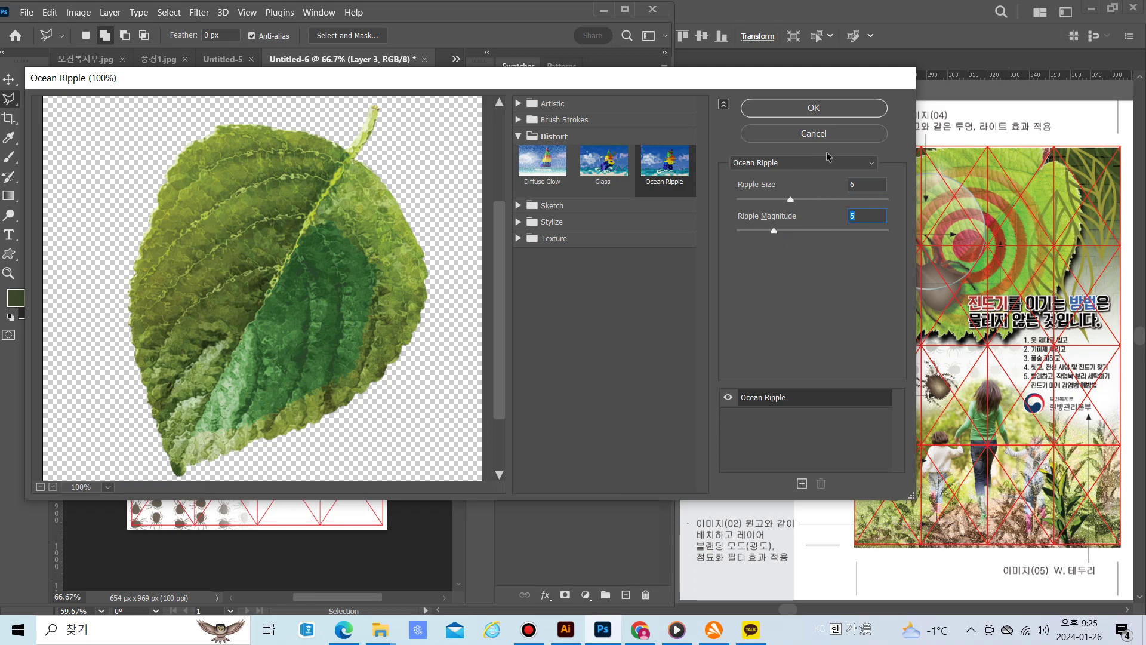
pyautogui.click(821, 111)
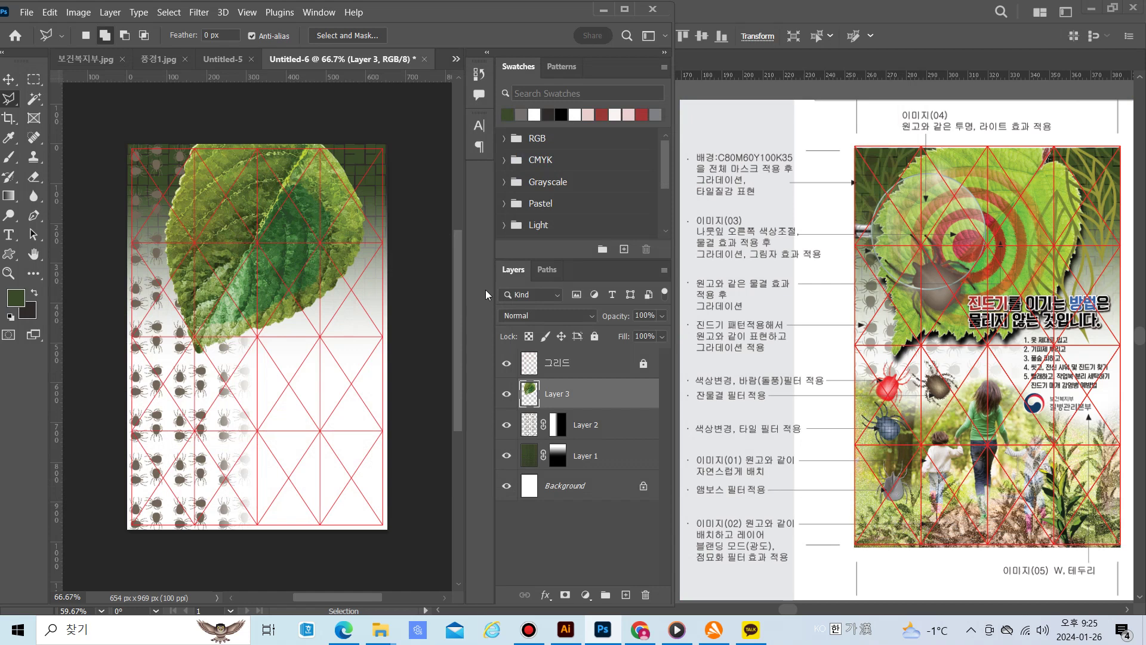
# Try a Multiply drop shadow on the leaf layer at 75% opacity and a 71° angle, and undo it
pyautogui.click(800, 271)
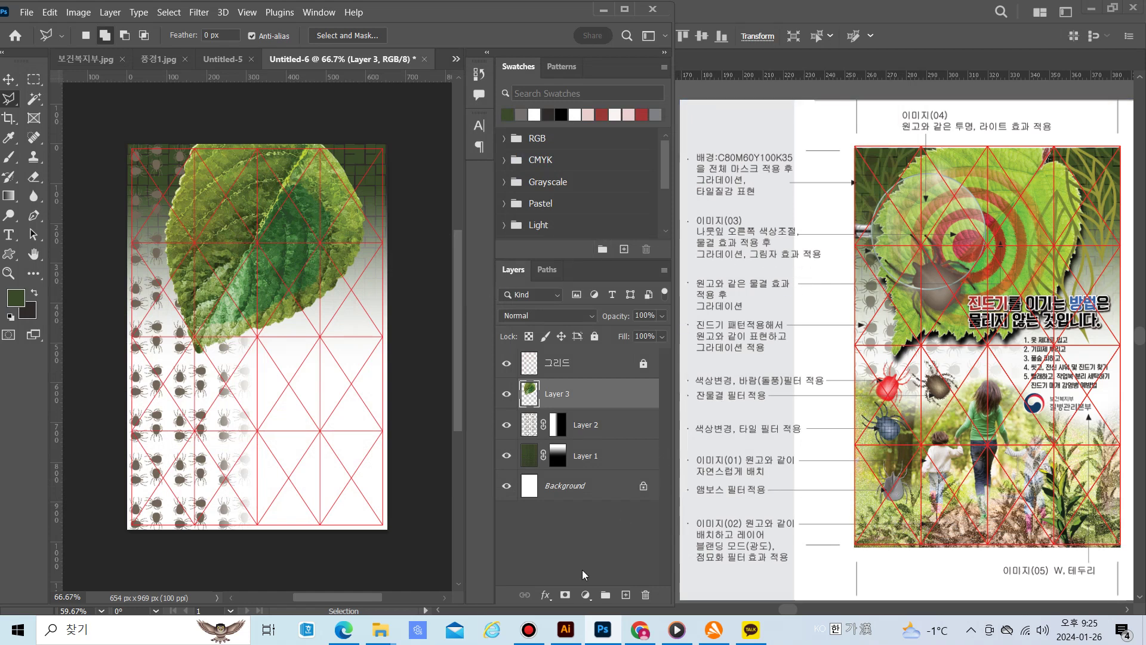
pyautogui.click(547, 595)
pyautogui.click(549, 593)
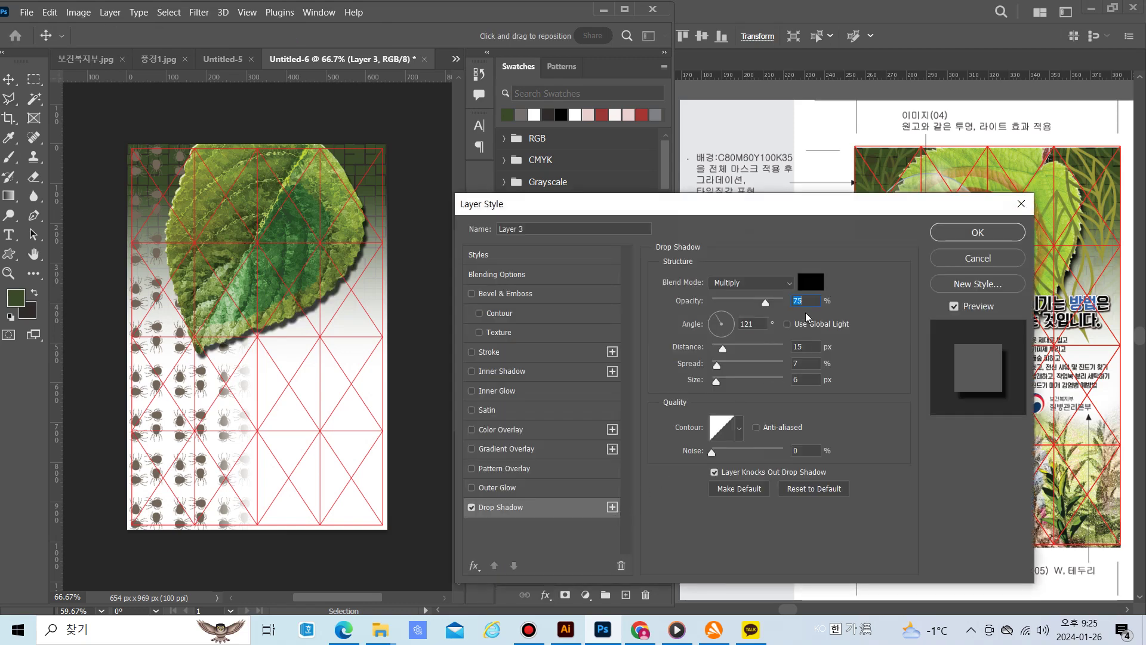
pyautogui.moveTo(796, 211); pyautogui.dragTo(663, 332)
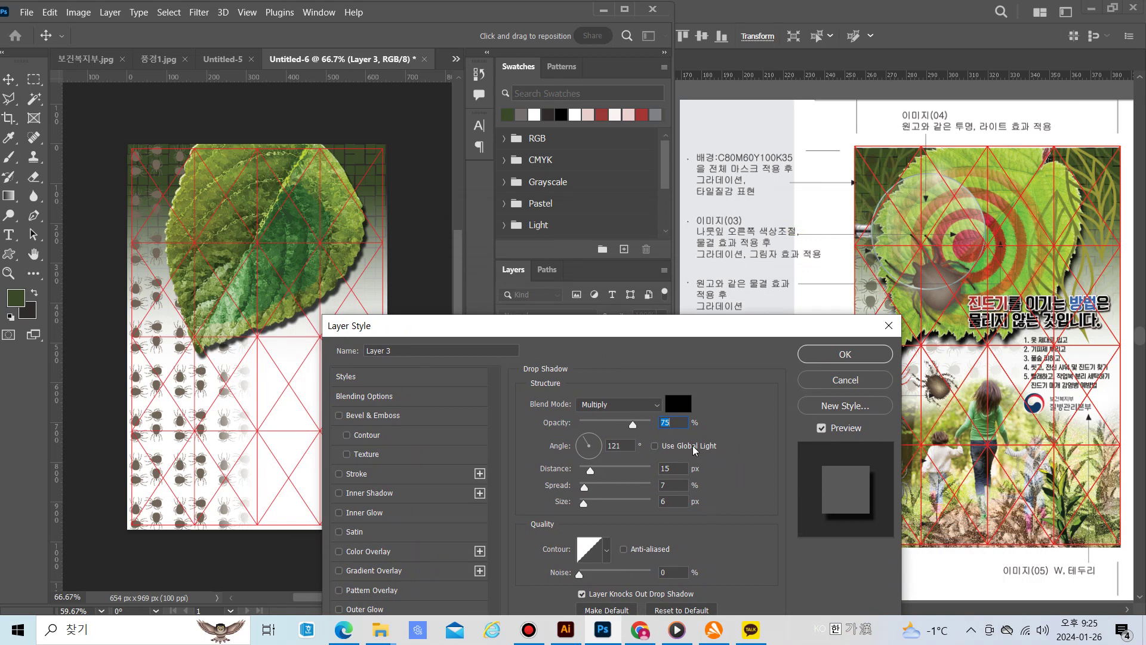
pyautogui.moveTo(585, 440); pyautogui.dragTo(595, 436)
pyautogui.click(818, 354)
pyautogui.press('l')
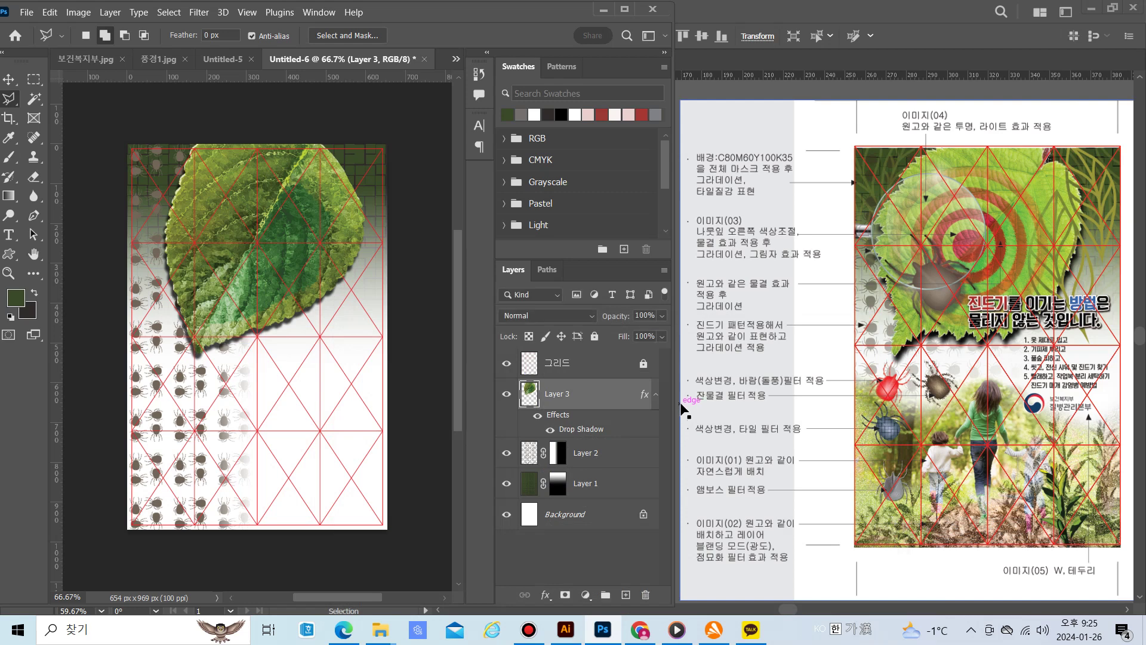
pyautogui.hotkey('ctrl', 'z')
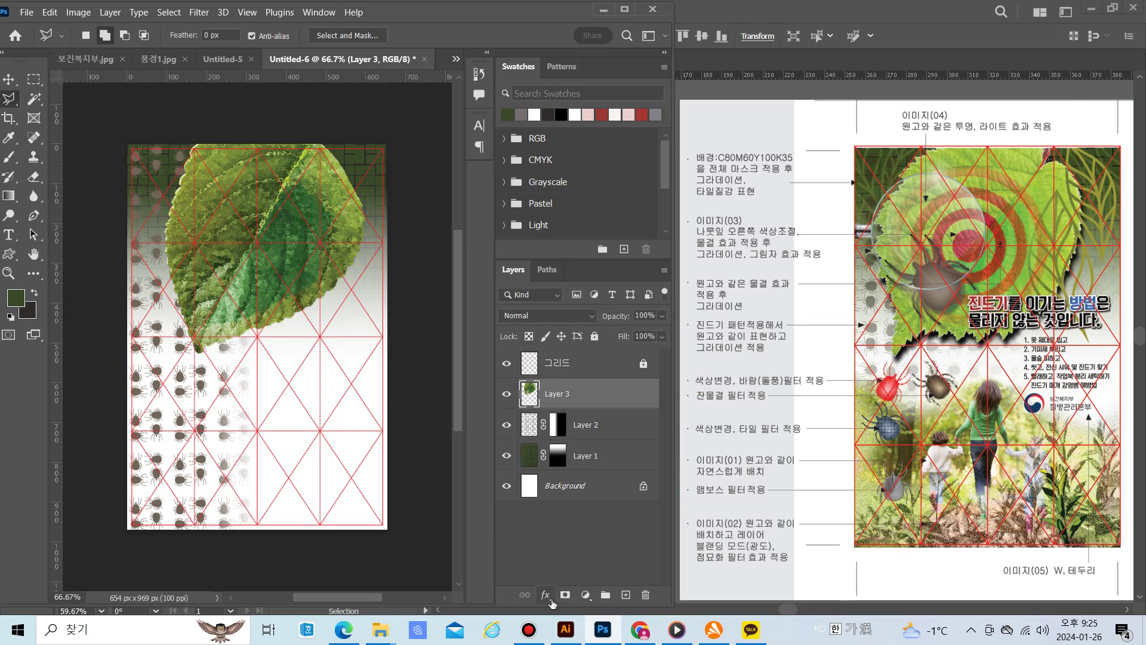
# Add a Multiply drop shadow to the leaf layer with Opacity 75%, Angle 140°, Distance 15 px, Spread 7% and Size 6 px
pyautogui.click(545, 596)
pyautogui.click(559, 592)
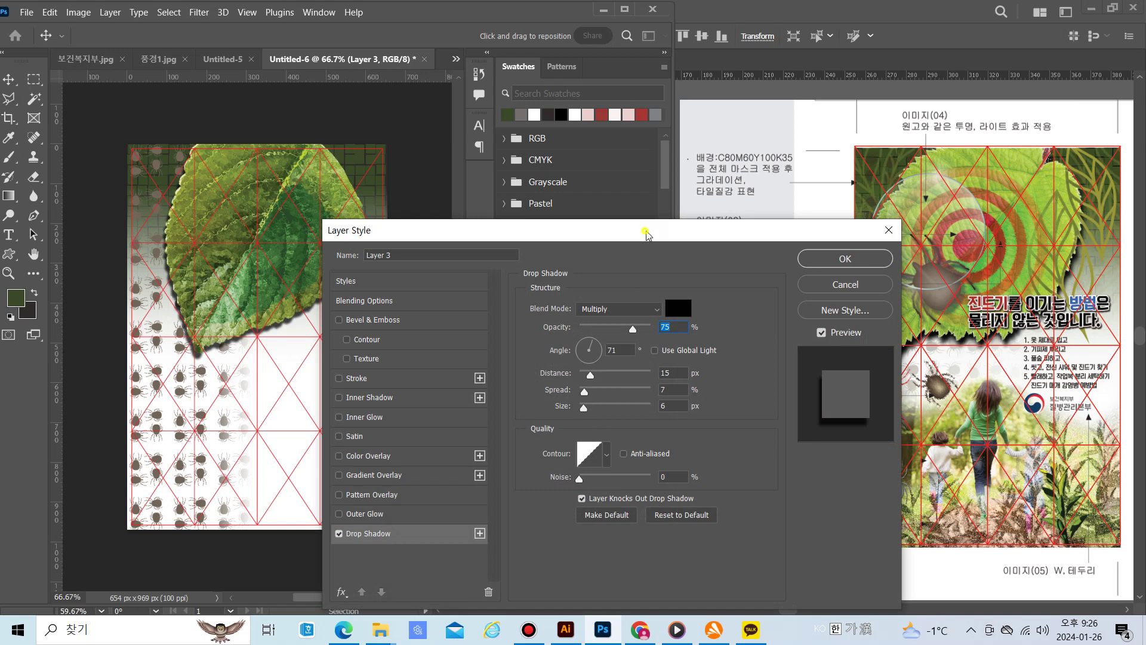
pyautogui.moveTo(642, 228); pyautogui.dragTo(667, 255)
pyautogui.moveTo(618, 370)
pyautogui.mouseDown()
pyautogui.moveTo(625, 382)
pyautogui.moveTo(609, 376)
pyautogui.mouseUp()
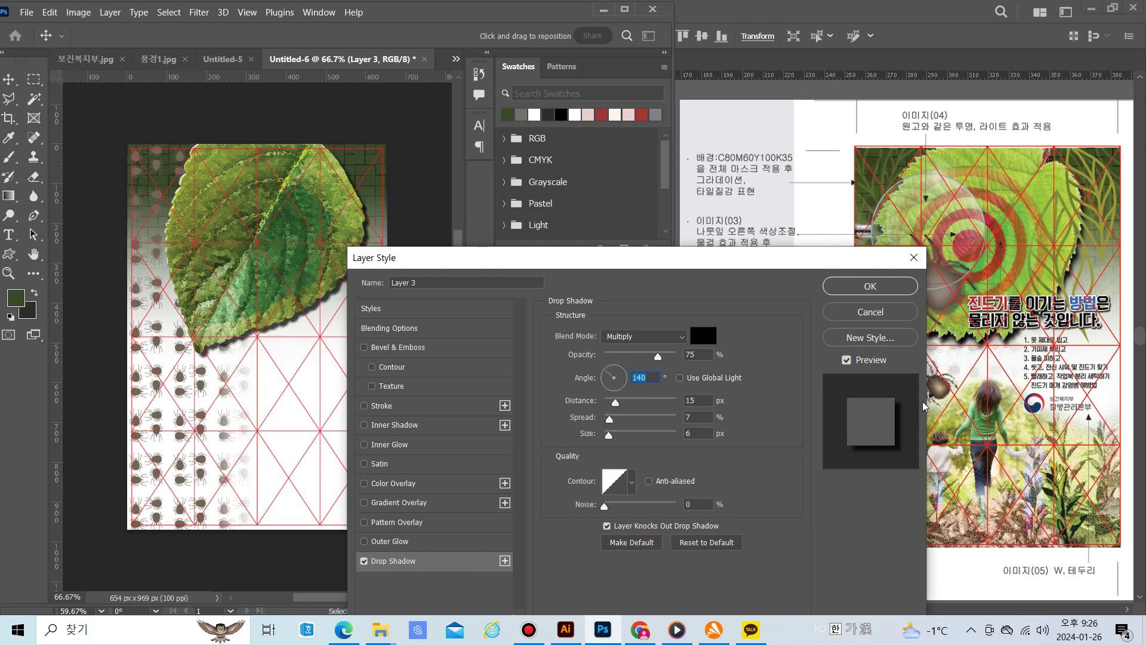
pyautogui.click(871, 287)
pyautogui.press('l')
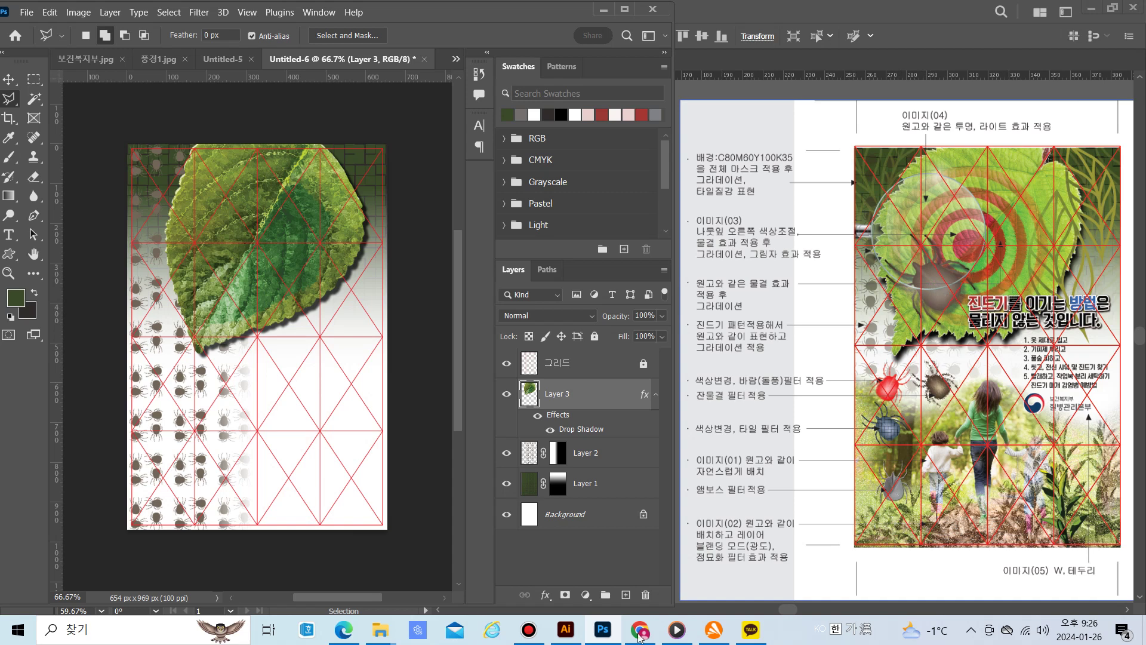
# Switch to Illustrator and copy the large red concentric-circle target in 일러스트작업40.ai
pyautogui.click(565, 637)
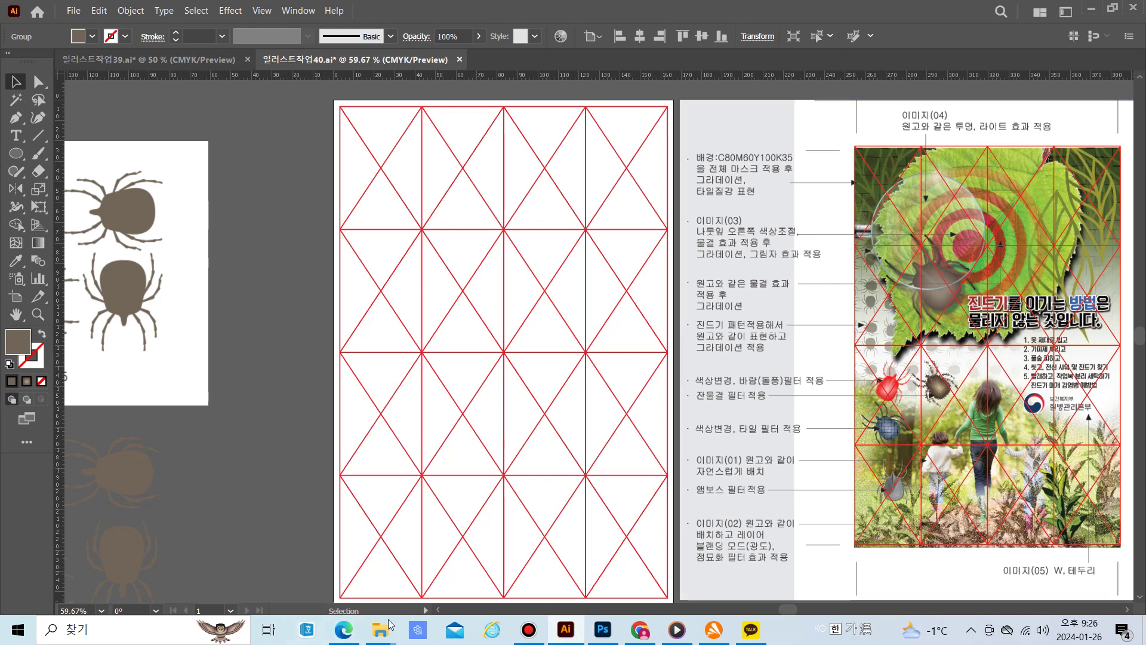
pyautogui.moveTo(436, 612); pyautogui.dragTo(436, 612)
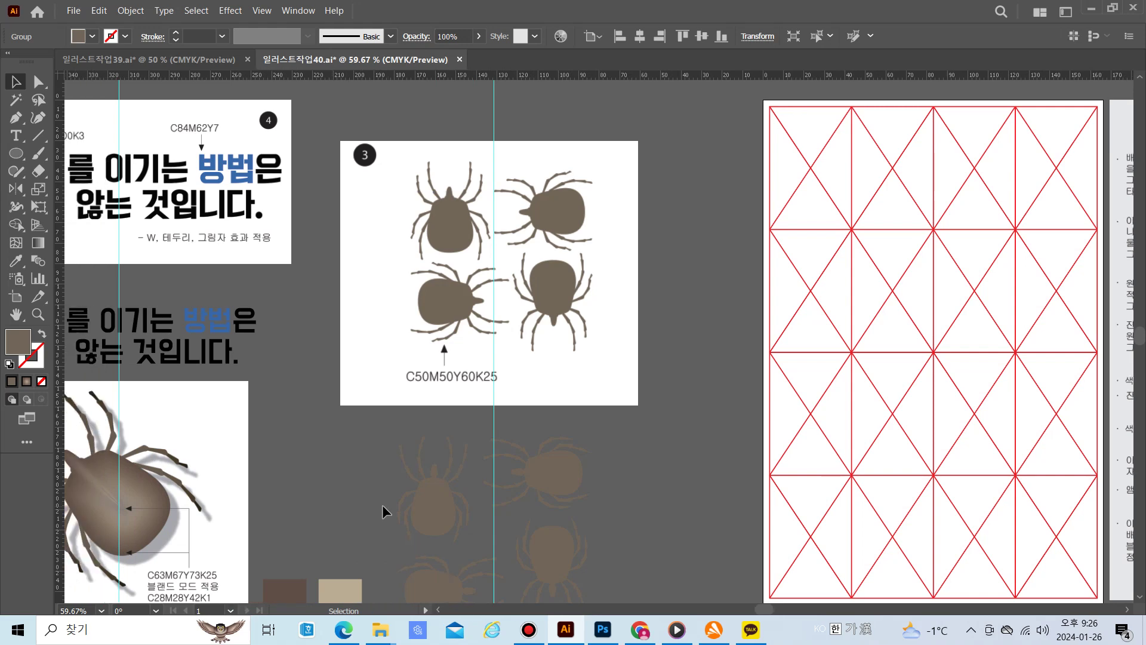
pyautogui.scroll(-4, 382, 506)
pyautogui.scroll(-6, 373, 506)
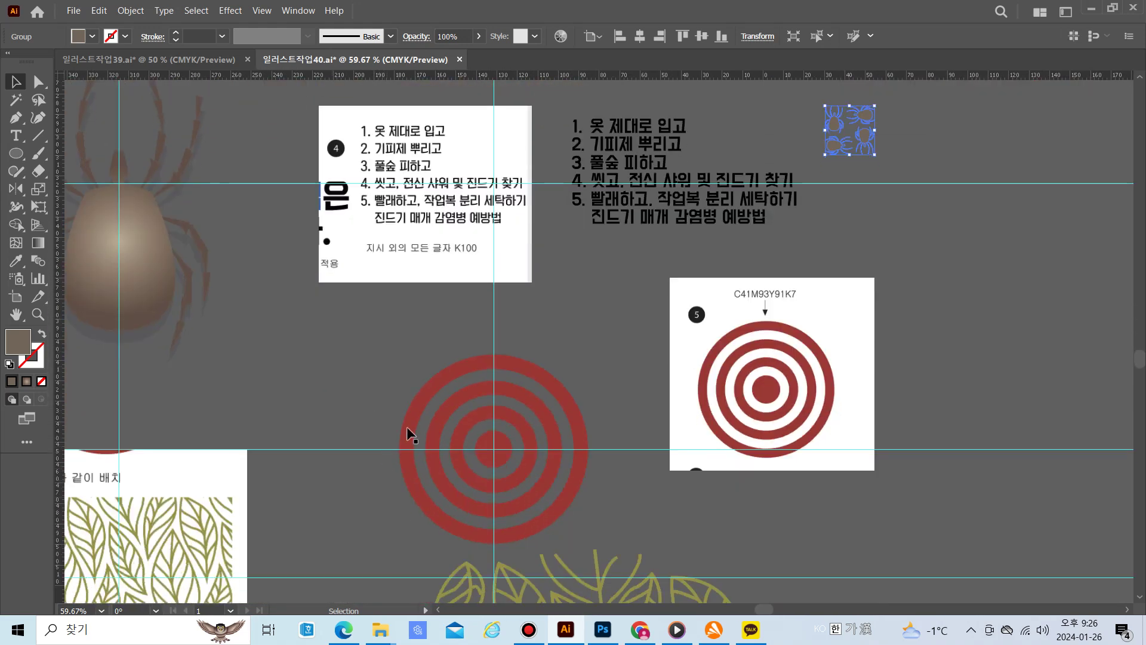
pyautogui.click(576, 480)
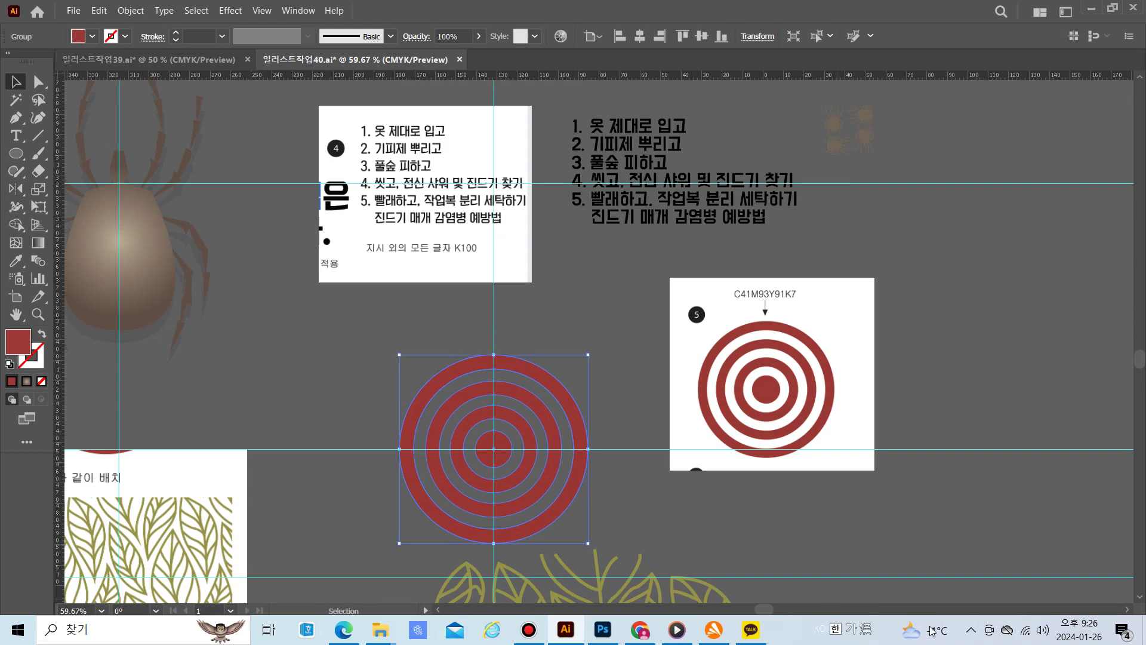
# Switch back to Photoshop with the reference poster in view, and paste the red target as pixels above the leaf layer
pyautogui.hscroll(6, 765, 609)
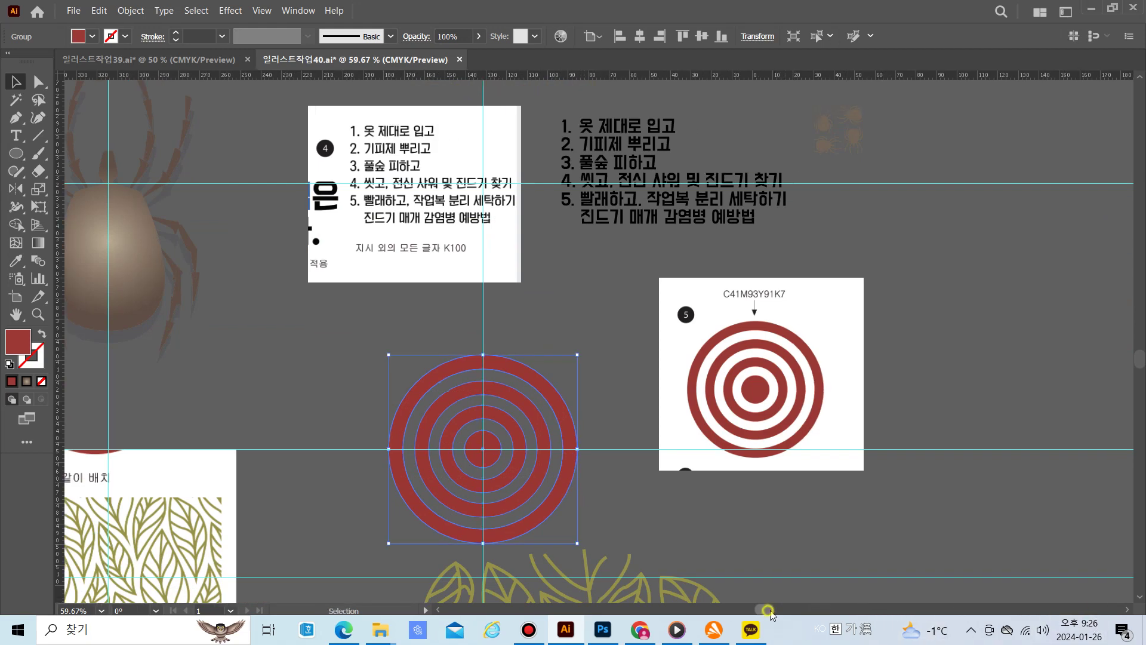
pyautogui.scroll(6, 788, 487)
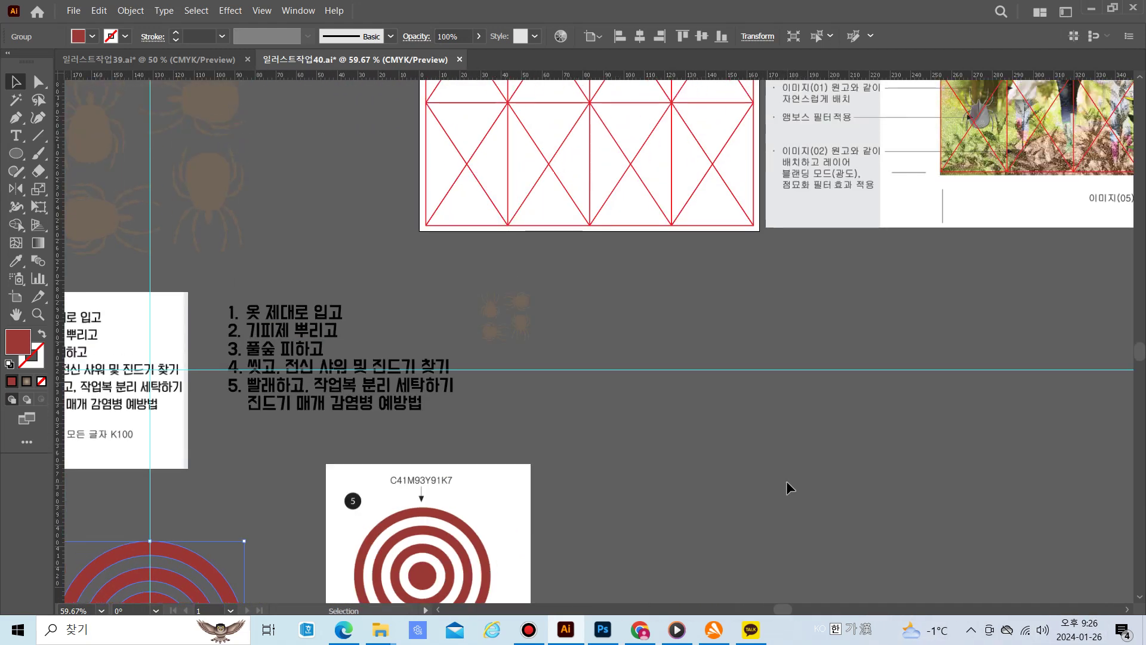
pyautogui.scroll(3, 792, 486)
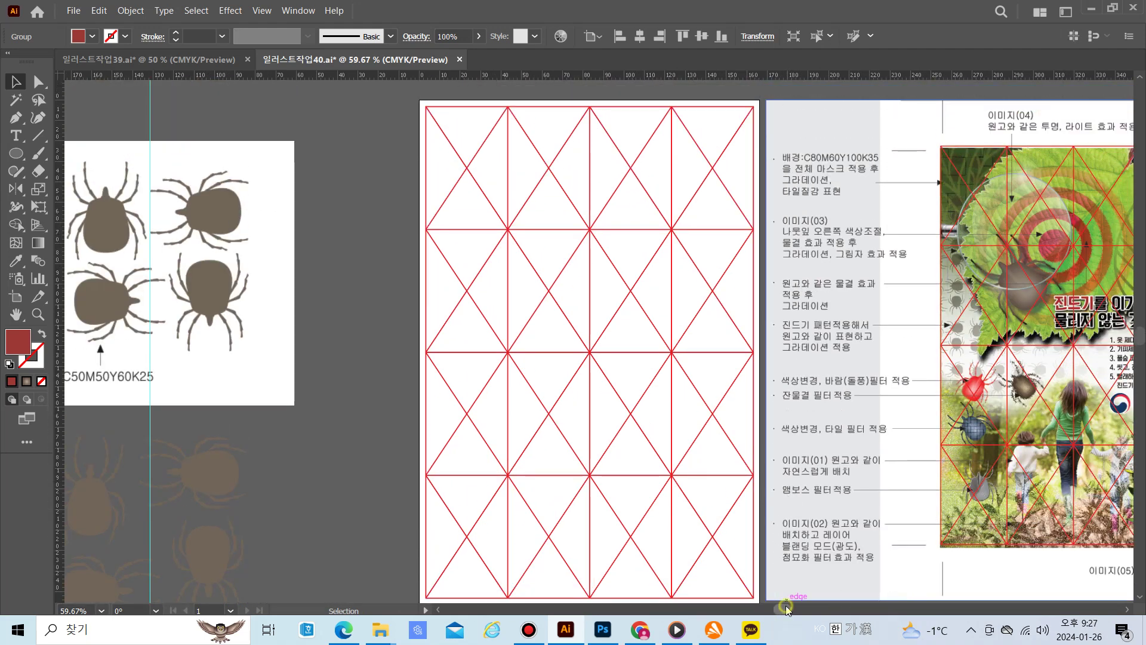
pyautogui.hscroll(1, 791, 610)
pyautogui.hscroll(3, 791, 609)
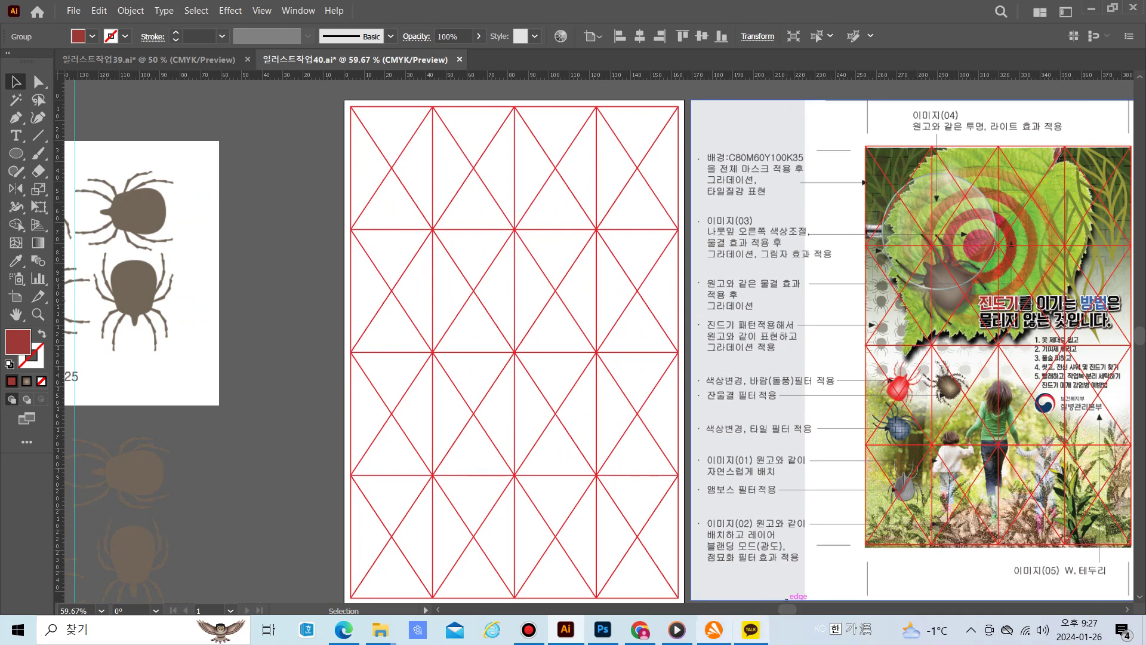
pyautogui.click(604, 632)
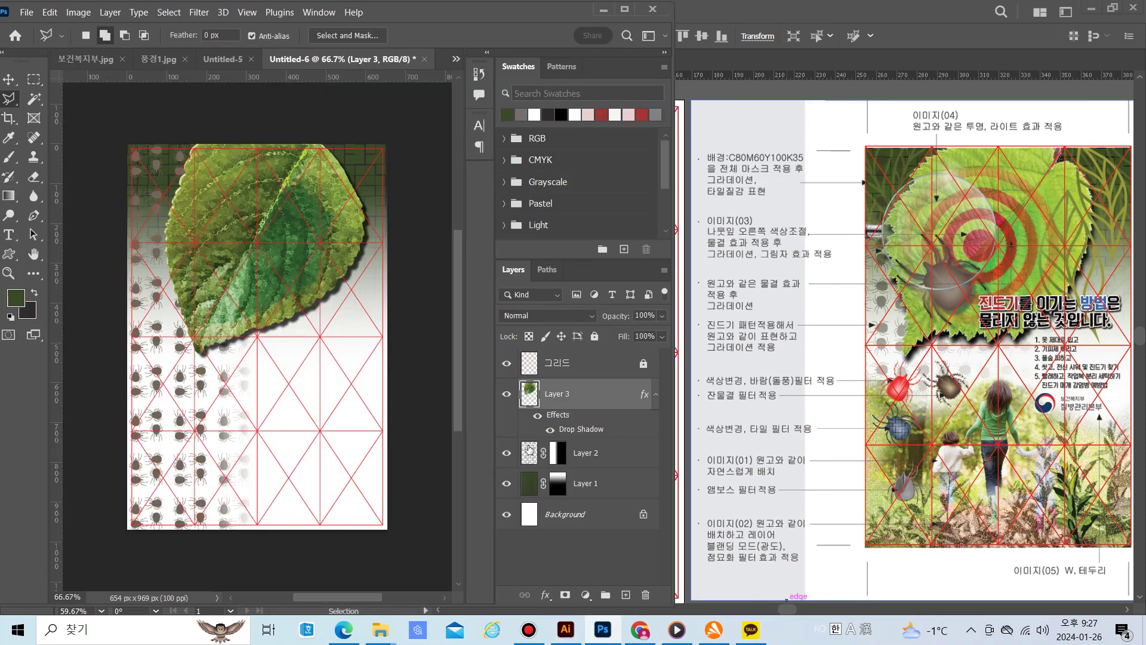
pyautogui.hotkey('ctrl', 'v')
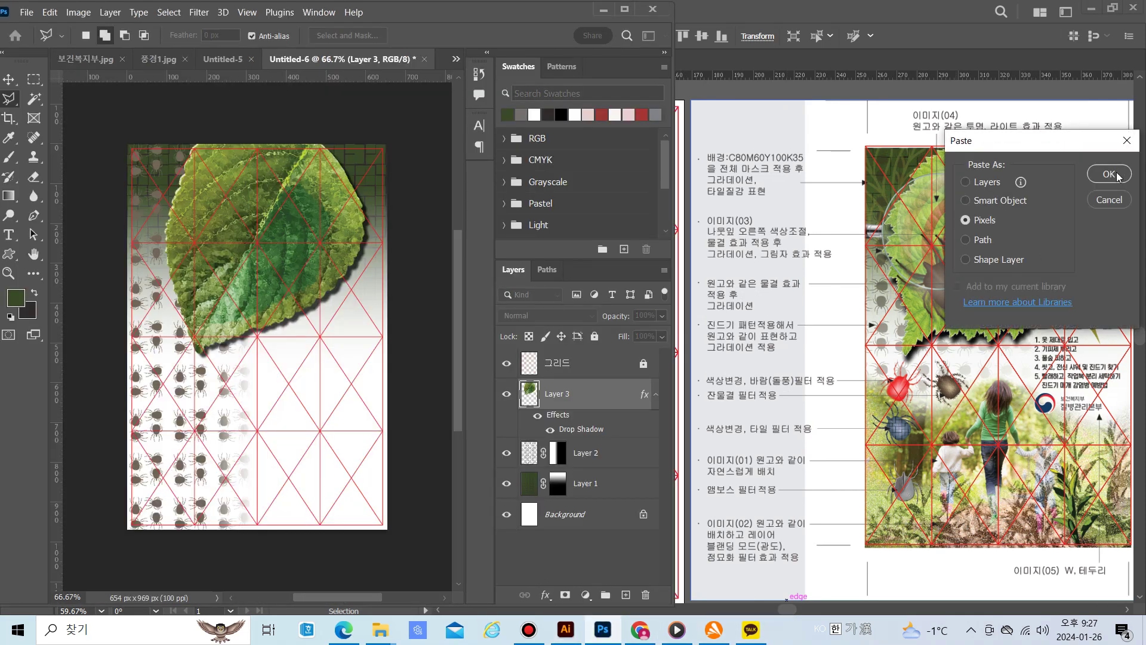
pyautogui.click(1108, 174)
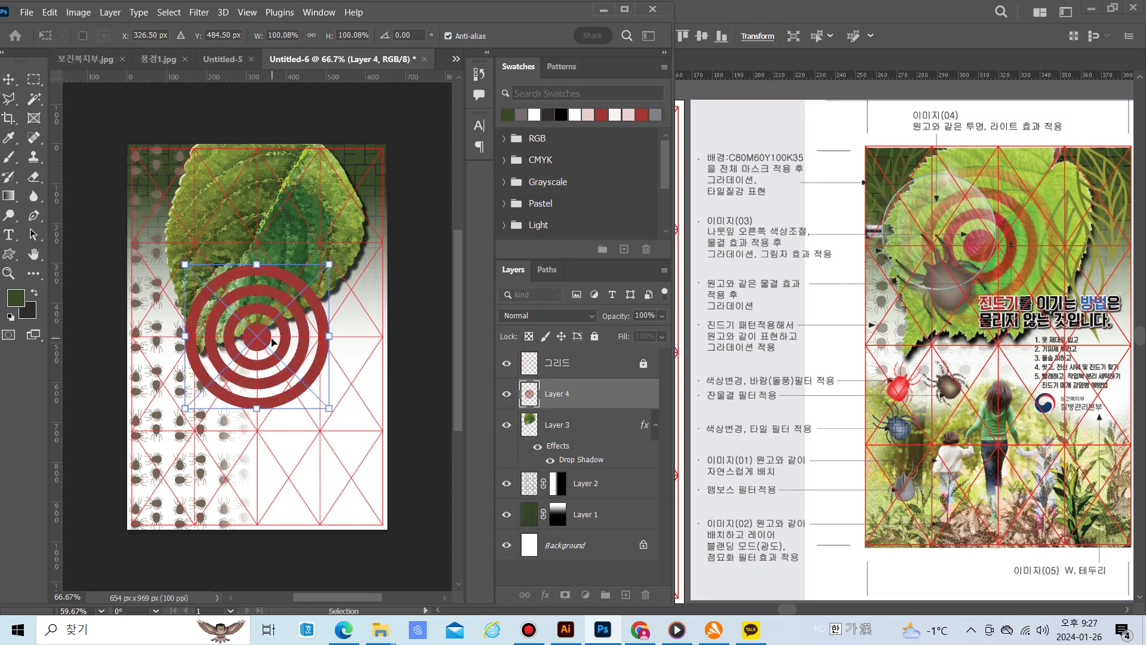
# Shrink the pasted target slightly and place it over the leaf's upper-left half, around its central vein
pyautogui.moveTo(264, 342); pyautogui.dragTo(260, 243)
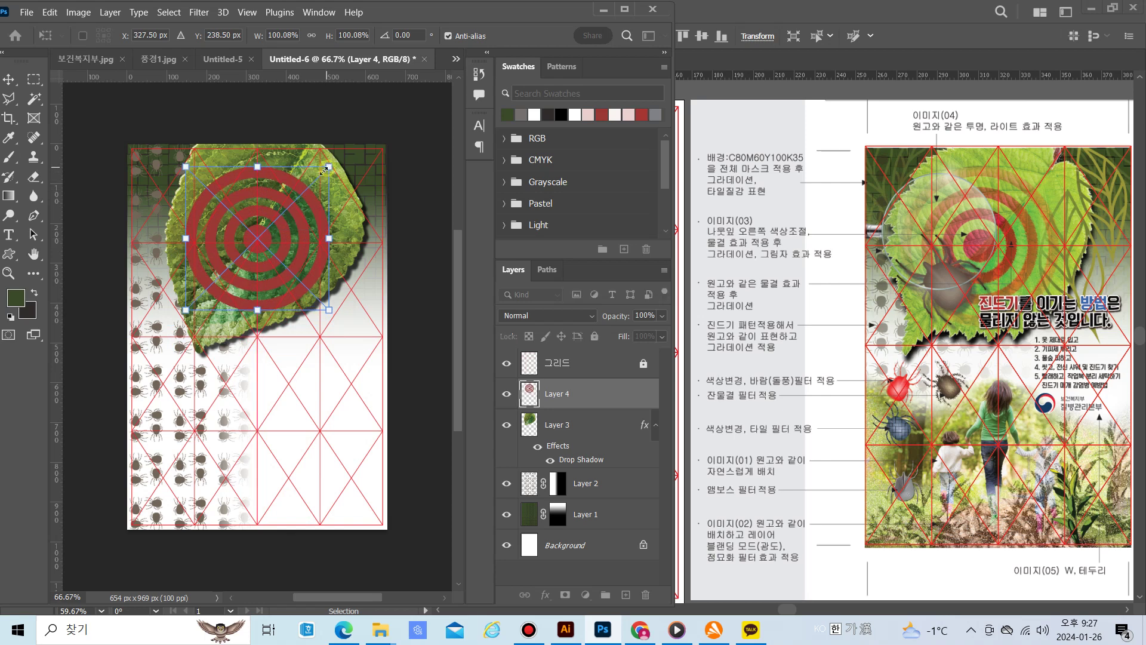
pyautogui.moveTo(325, 170); pyautogui.dragTo(311, 185)
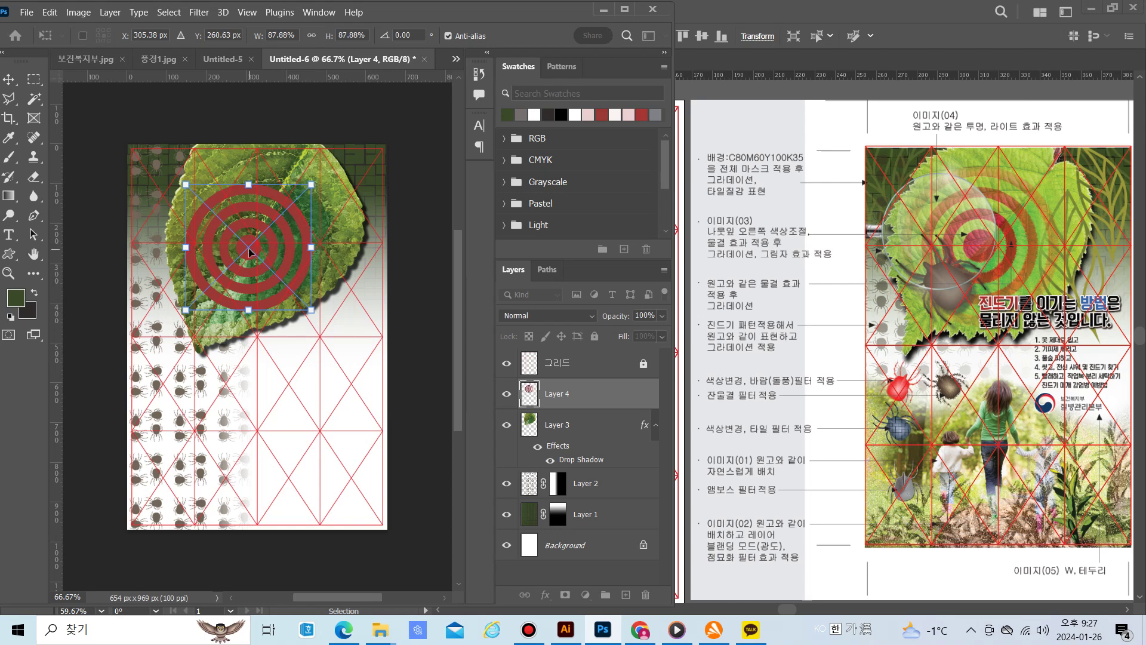
pyautogui.moveTo(249, 252); pyautogui.dragTo(244, 241)
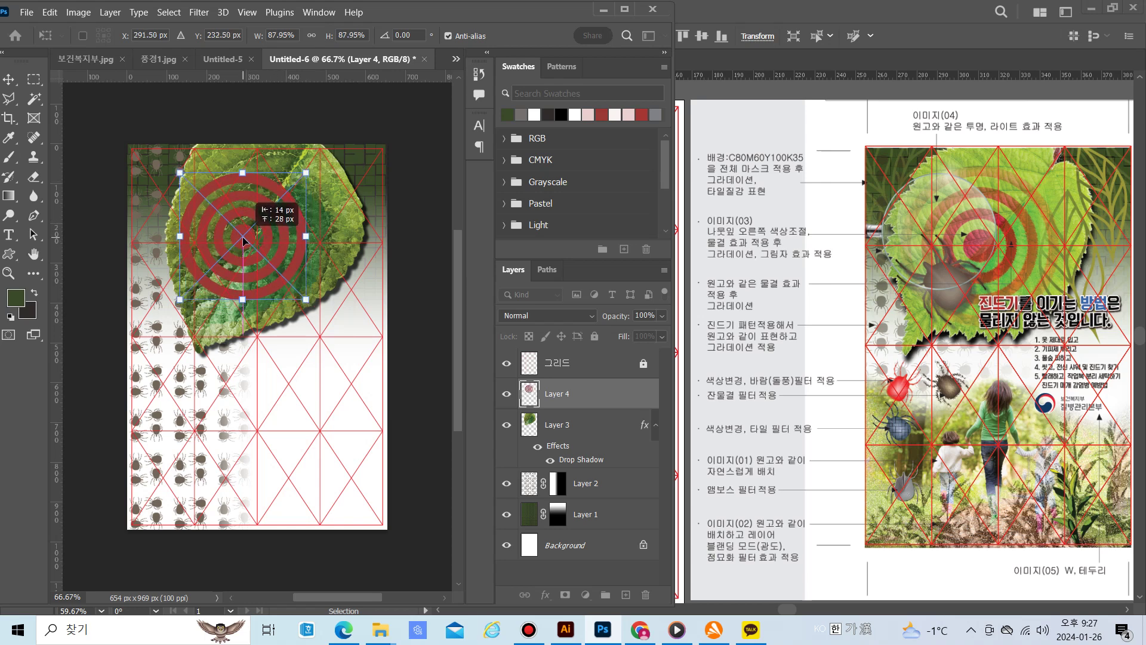
pyautogui.moveTo(243, 241); pyautogui.dragTo(244, 240)
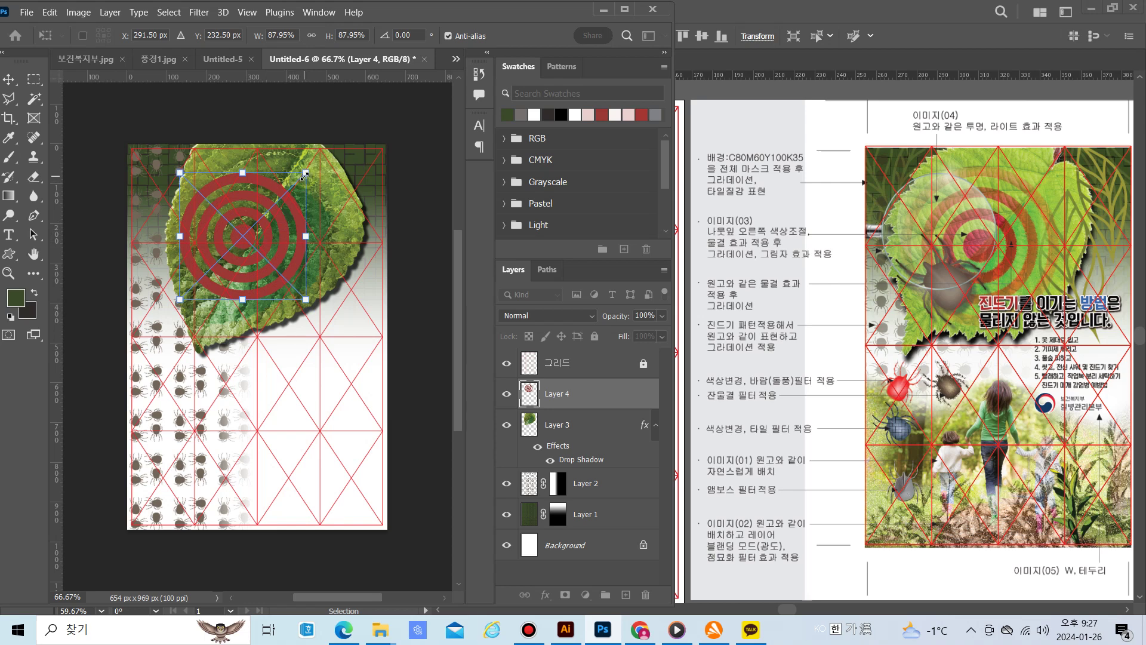
pyautogui.moveTo(305, 175); pyautogui.dragTo(310, 174)
pyautogui.press('Return')
pyautogui.press('l')
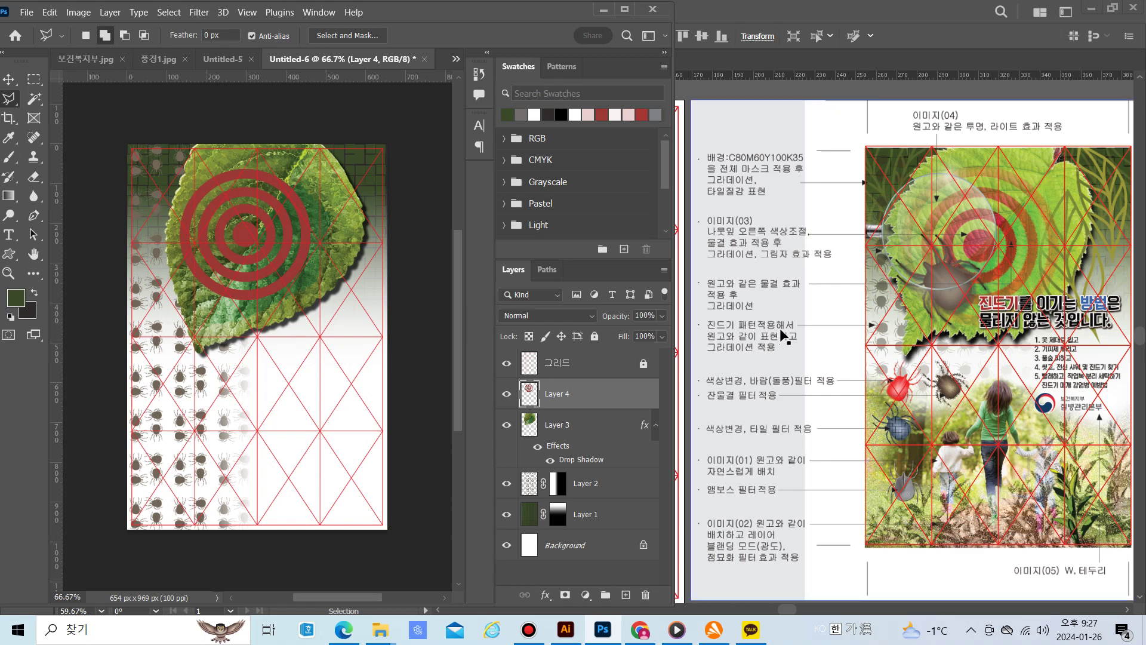
# Apply the Ocean Ripple filter to the target layer with Ripple Size 6 and Ripple Magnitude 5, and set its blending mode to Overlay
pyautogui.click(198, 13)
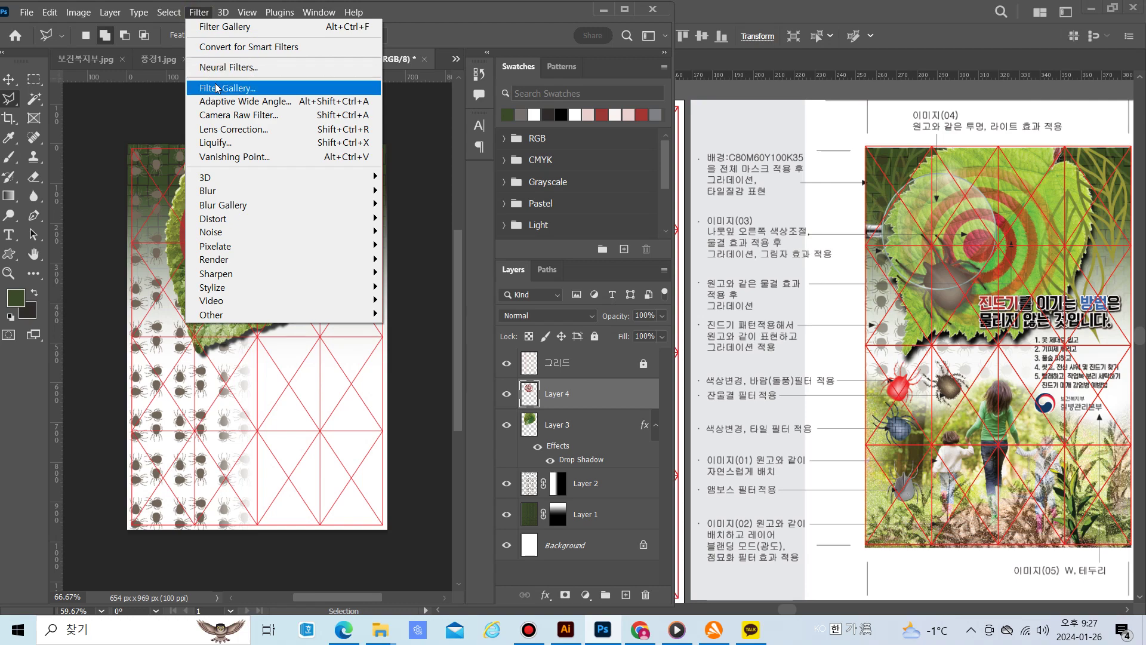
pyautogui.click(217, 82)
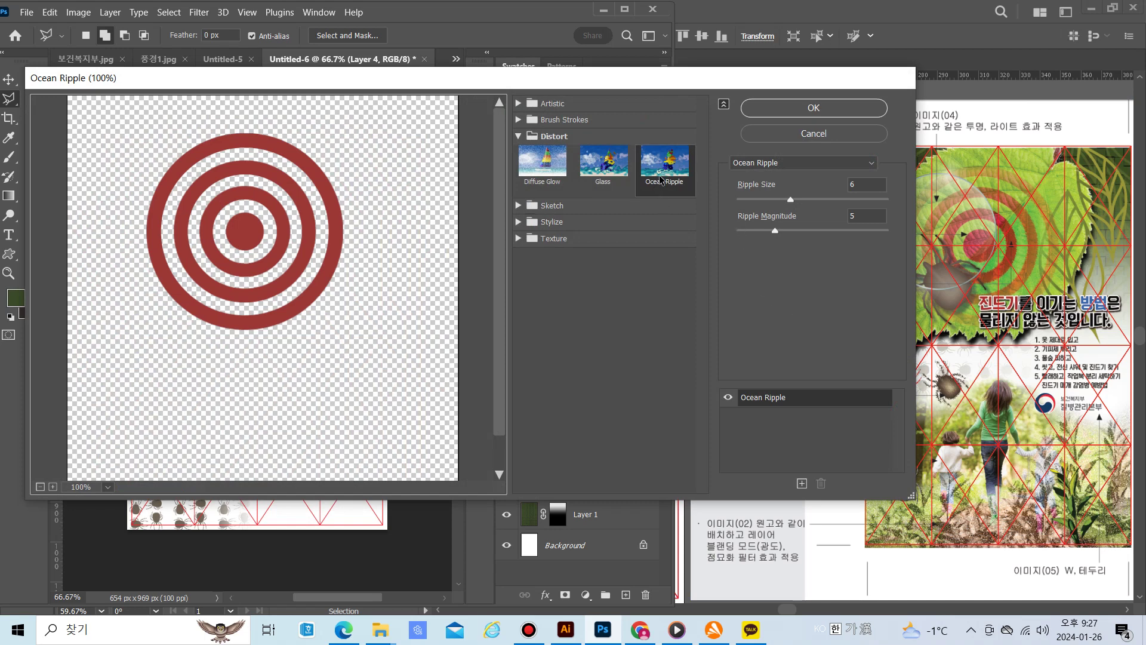
pyautogui.click(782, 108)
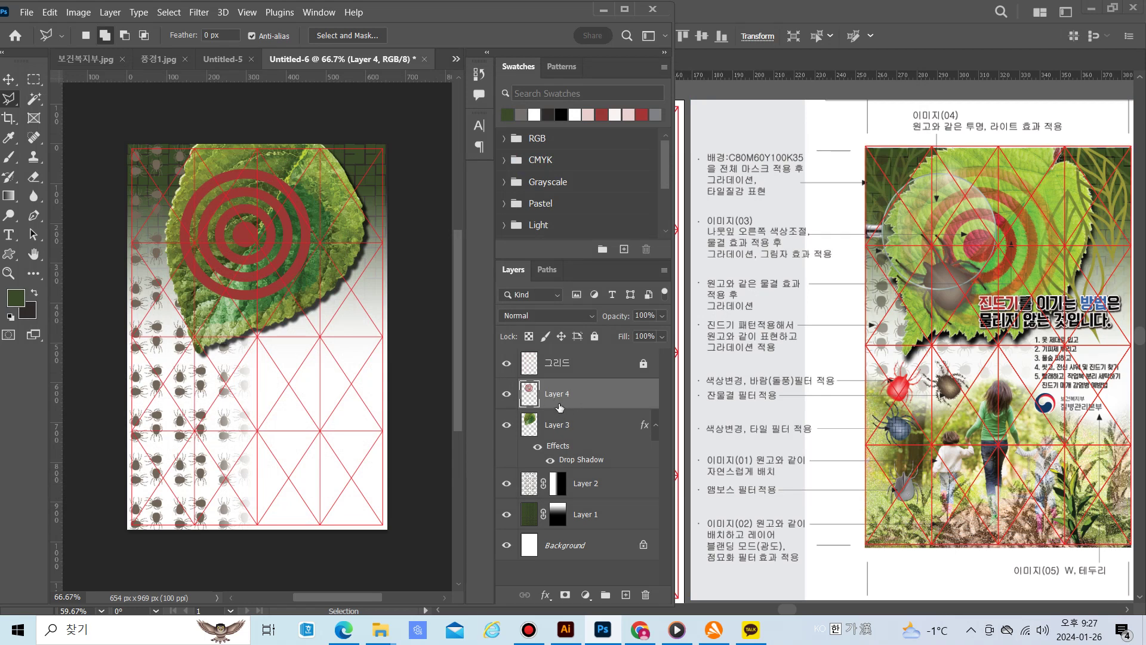
pyautogui.click(591, 320)
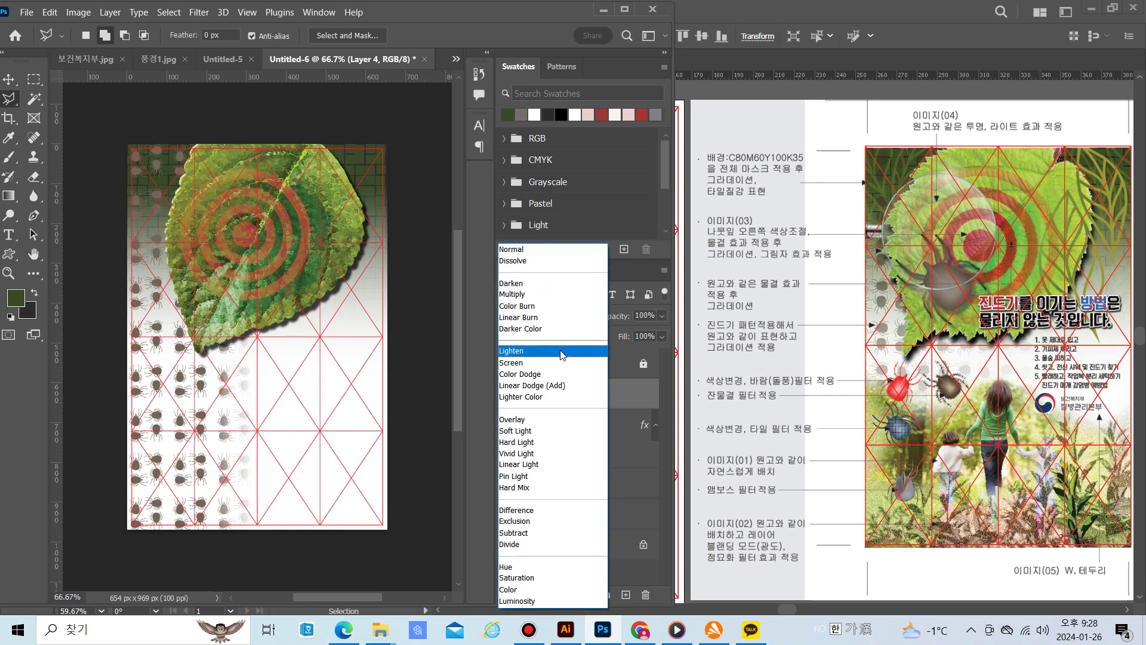
pyautogui.click(564, 420)
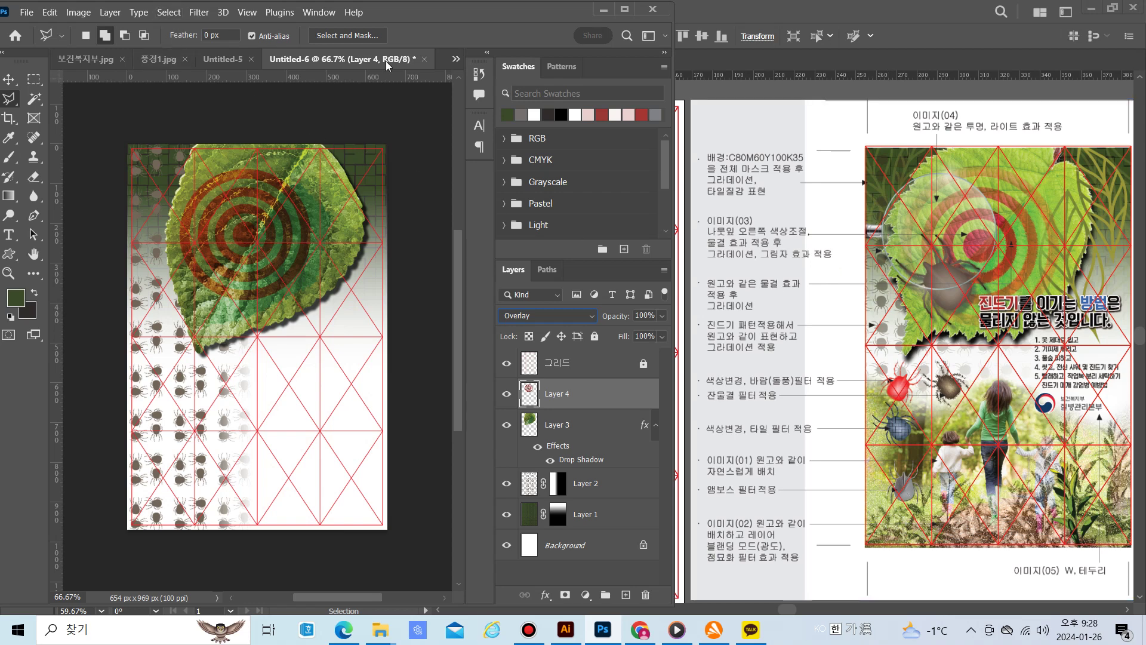
# Copy the selected magnifying glass from 돋보기.jpg and paste it into Untitled-6 above the target layer
pyautogui.click(456, 61)
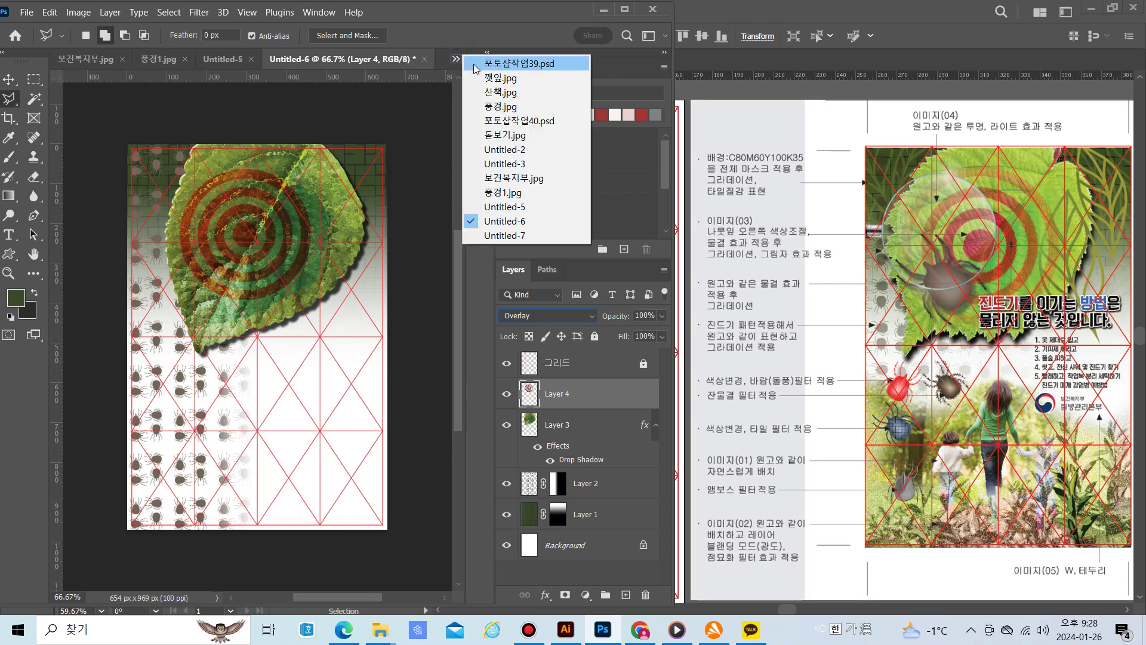
pyautogui.click(513, 136)
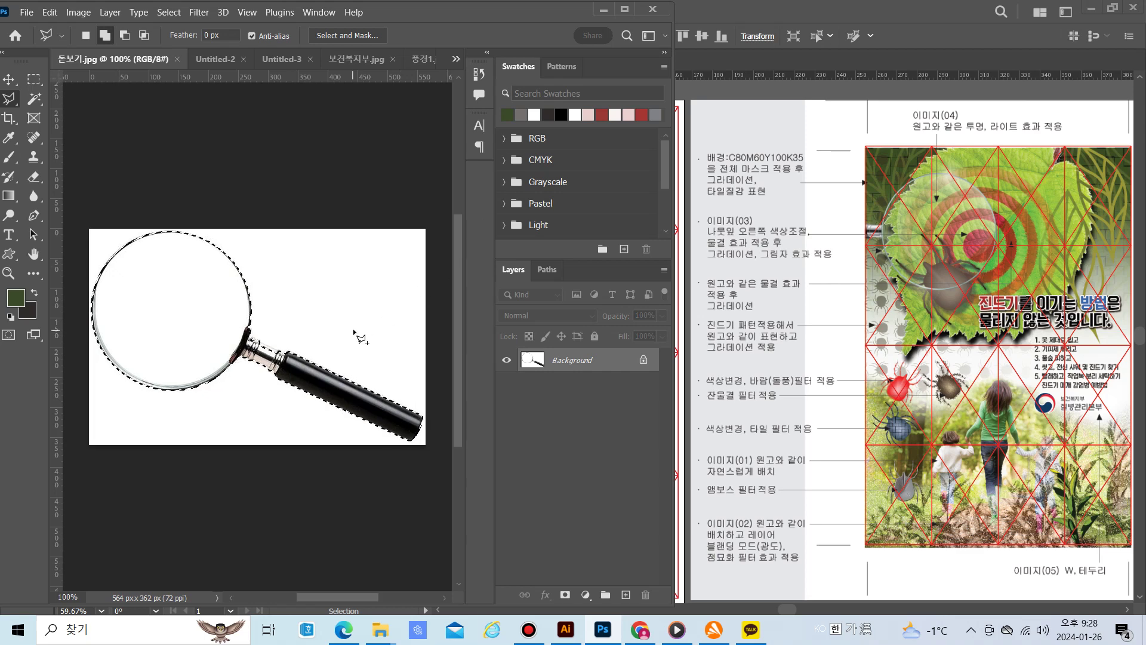
pyautogui.click(456, 59)
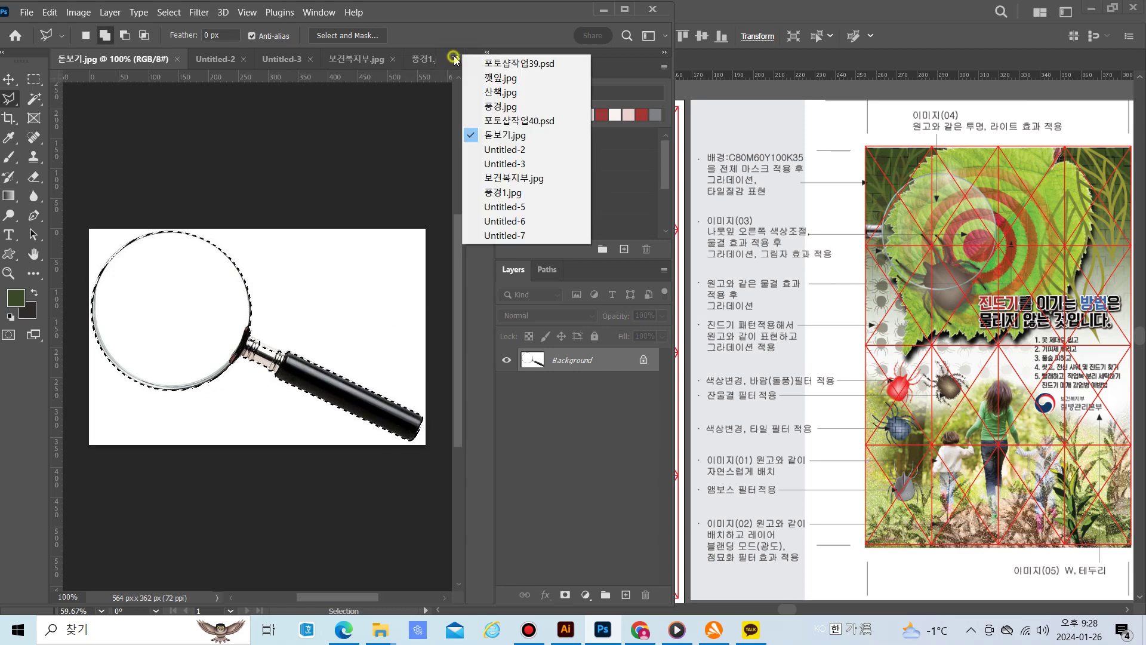
pyautogui.click(505, 221)
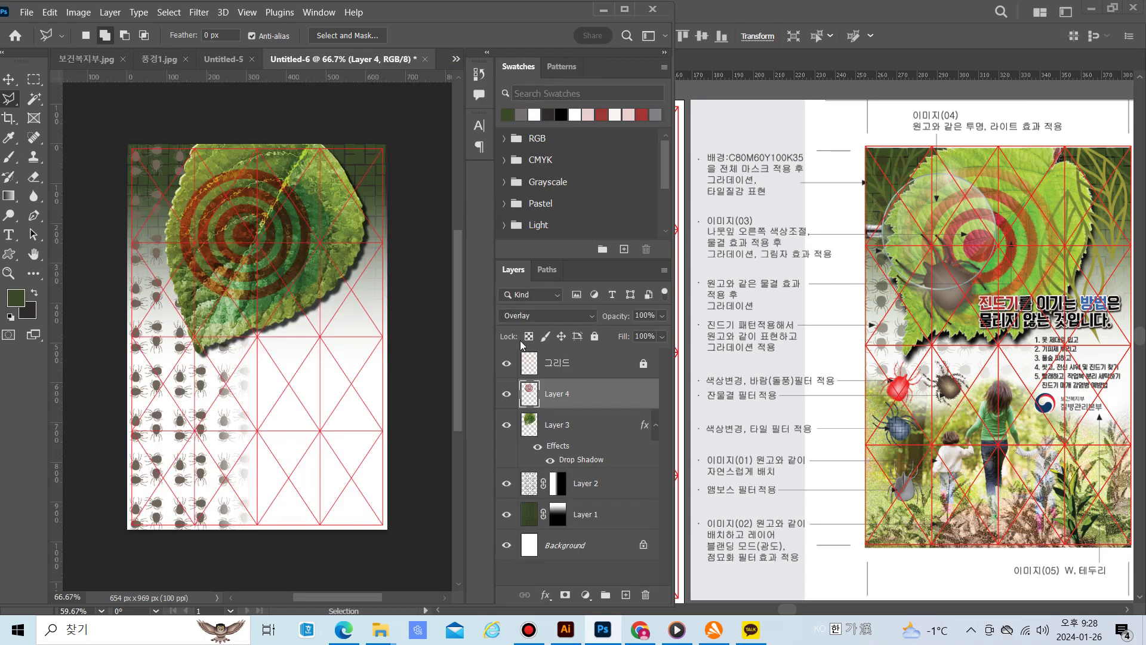
pyautogui.hotkey('ctrl', 'v')
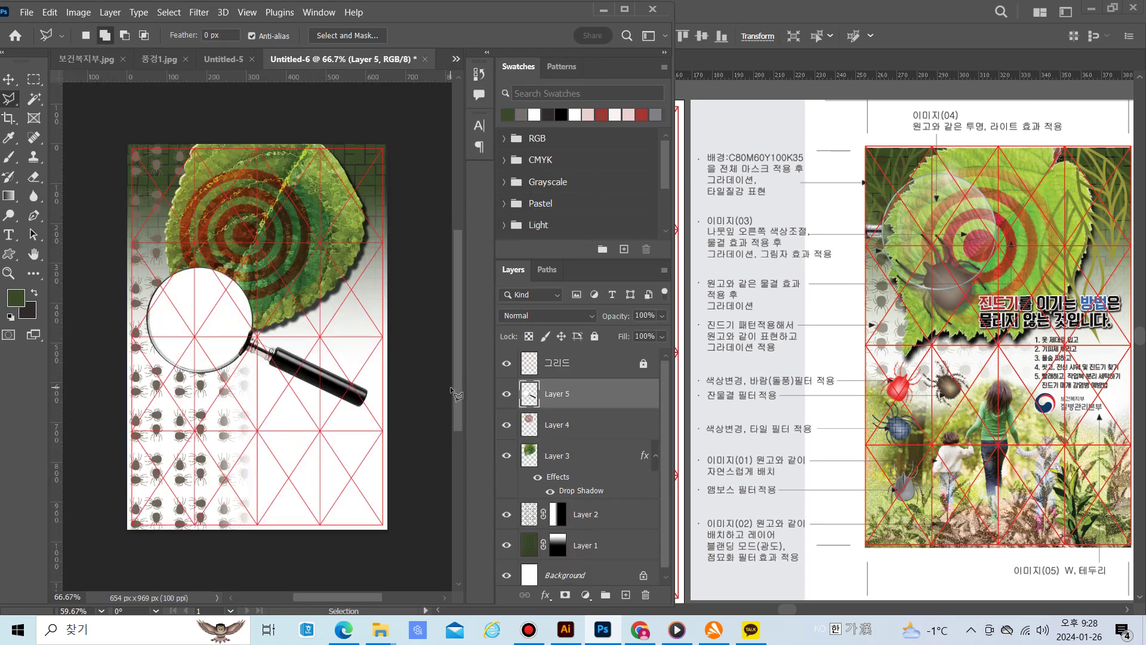
# Rotate the magnifying glass about 153°, place its lens over the leaf's left half with the handle off the poster's left edge, and set Soft Light blending
pyautogui.hotkey('ctrl', 't')
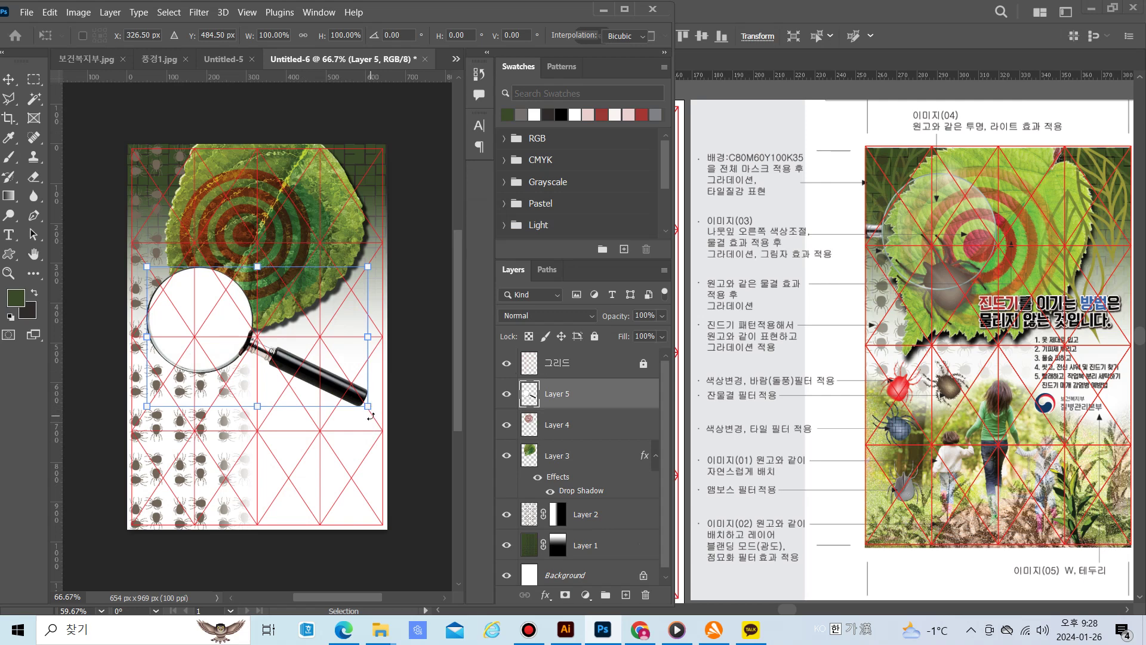
pyautogui.moveTo(371, 416); pyautogui.dragTo(209, 330)
pyautogui.moveTo(137, 253); pyautogui.dragTo(95, 238)
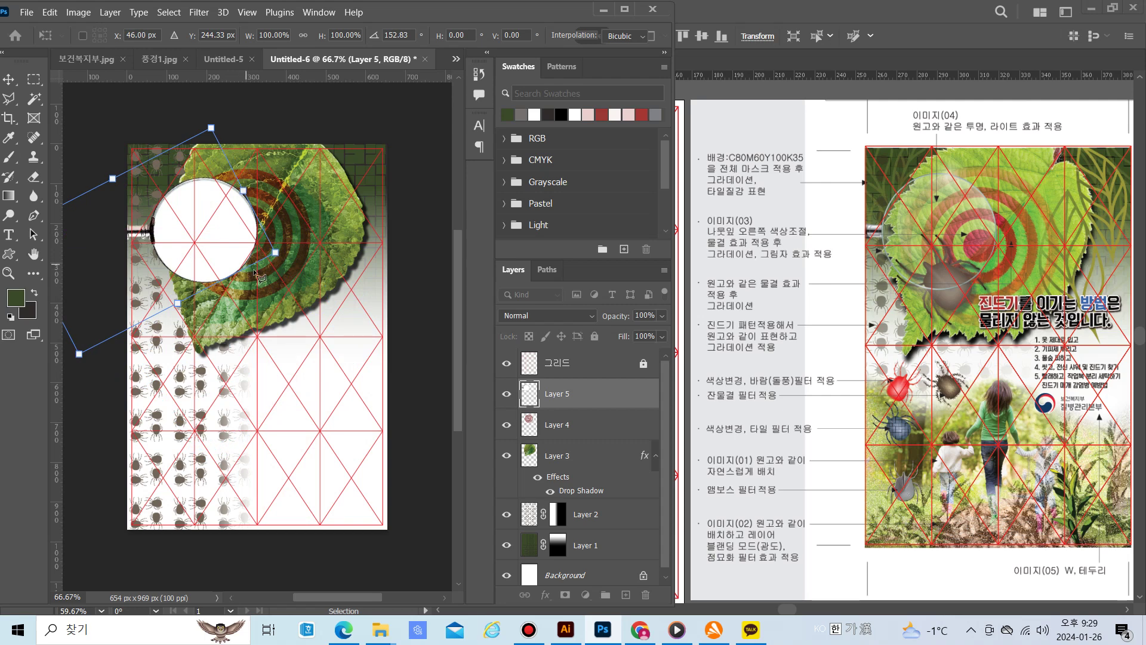
pyautogui.press('Return')
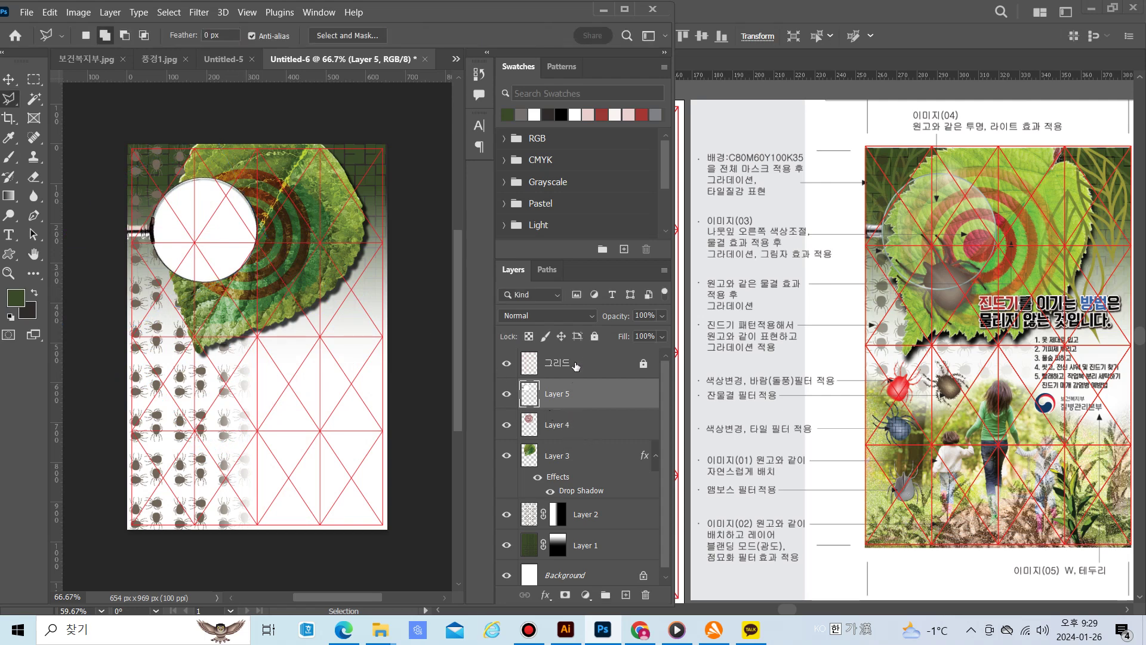
pyautogui.click(593, 314)
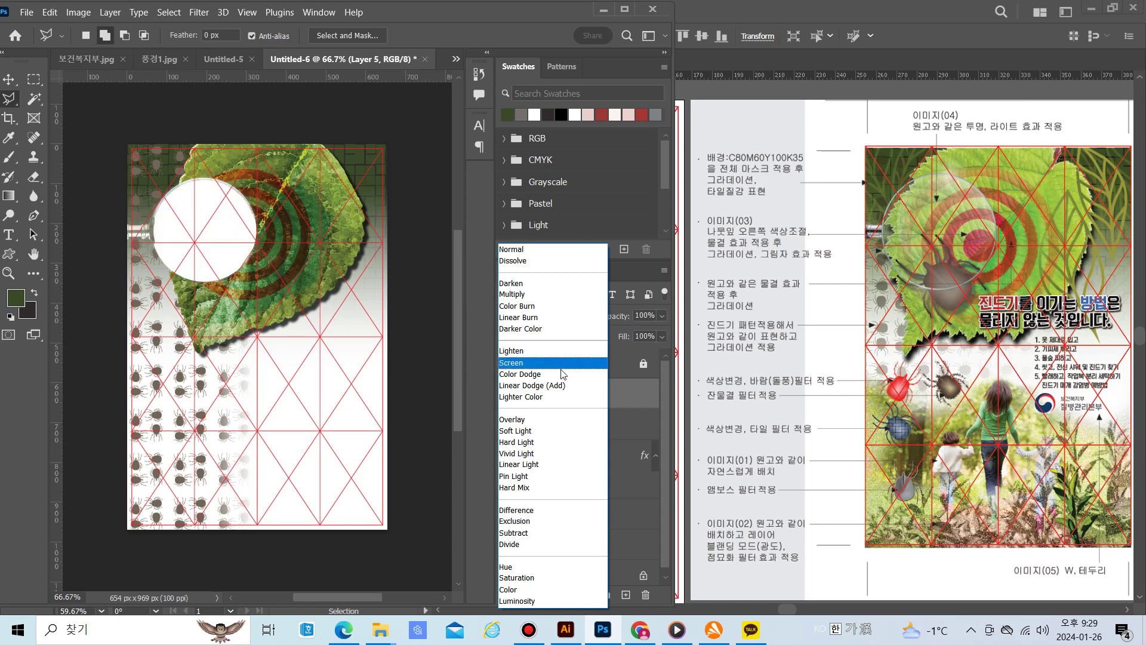
pyautogui.click(555, 434)
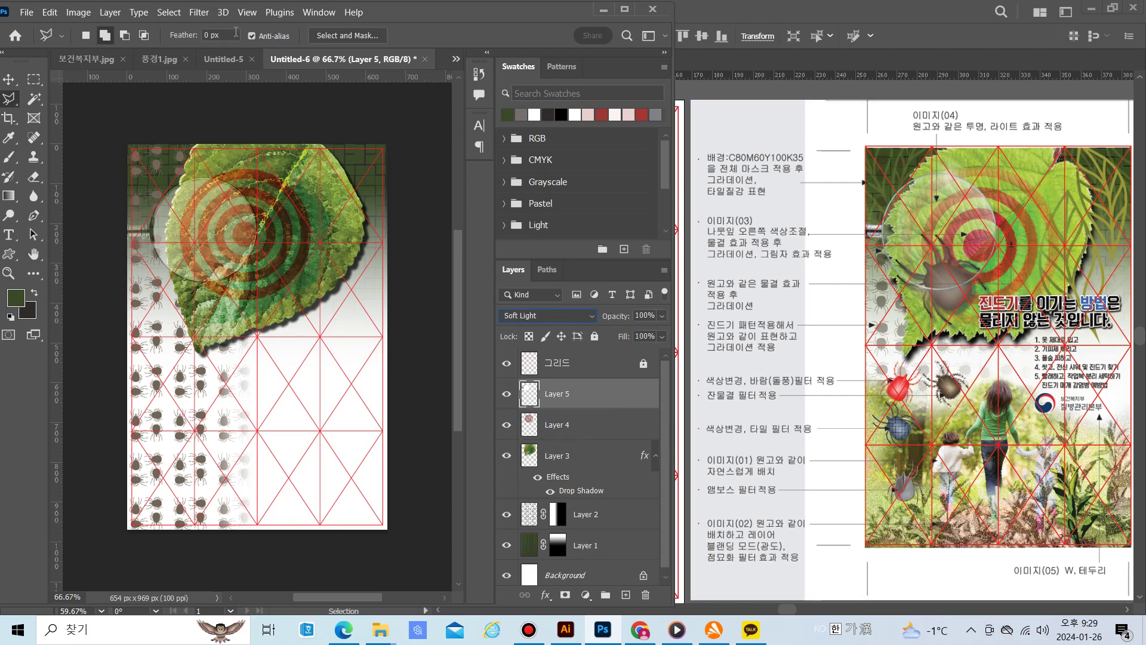
# Try a Lens Flare on the magnifying glass layer with 178% brightness and the 50-300mm Zoom lens type
pyautogui.click(200, 12)
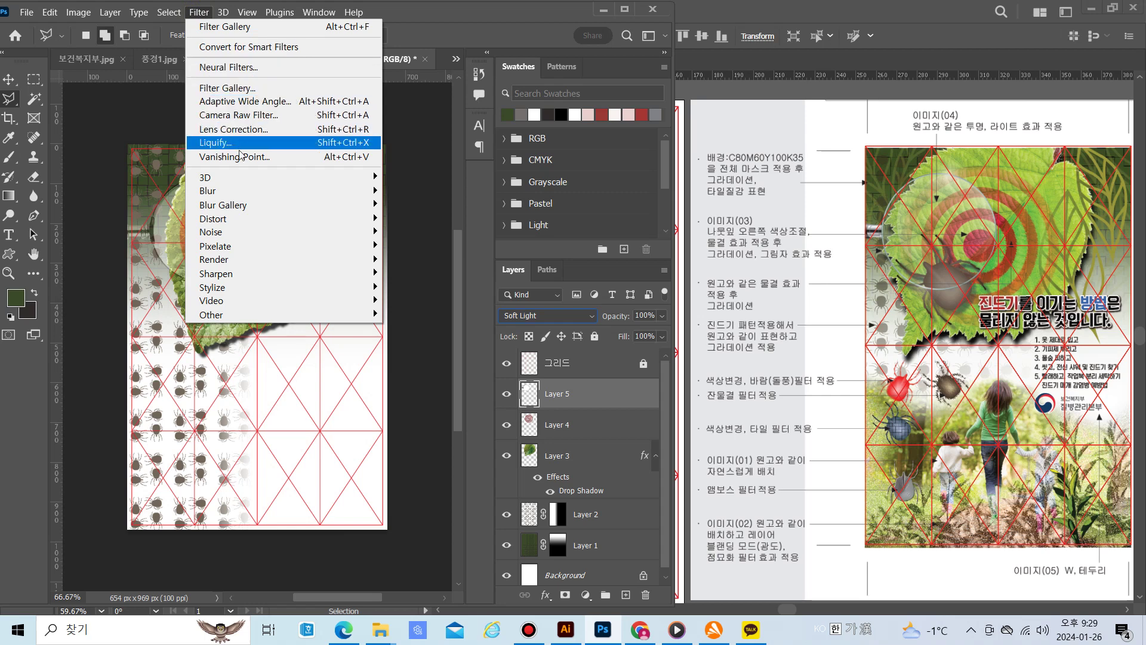
pyautogui.moveTo(299, 259)
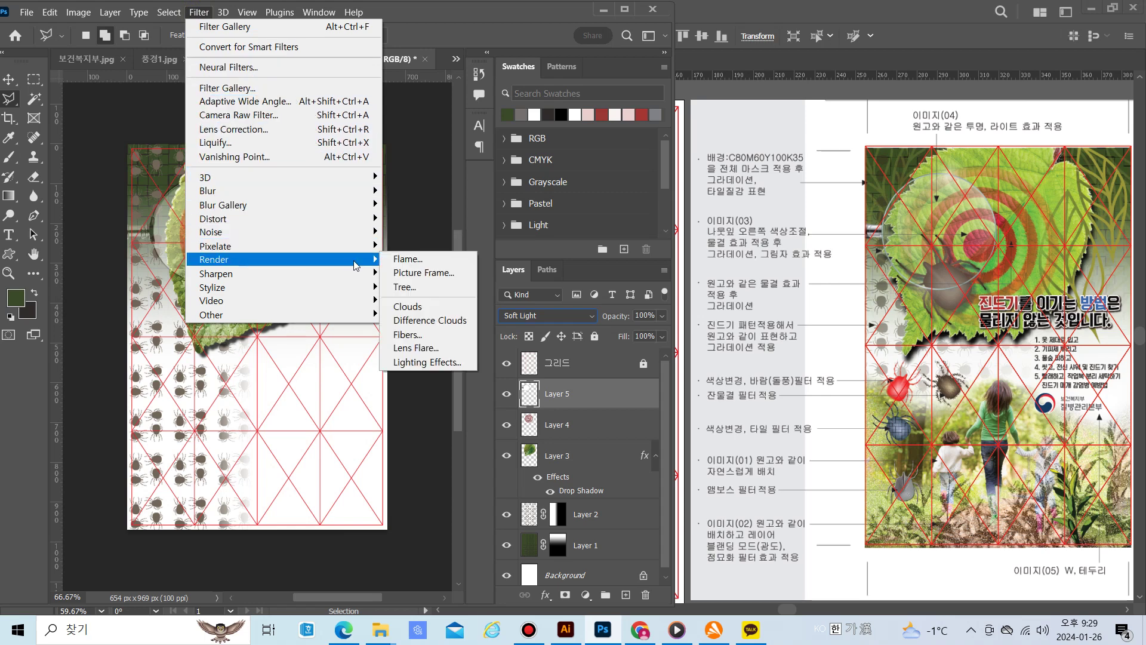
pyautogui.click(416, 349)
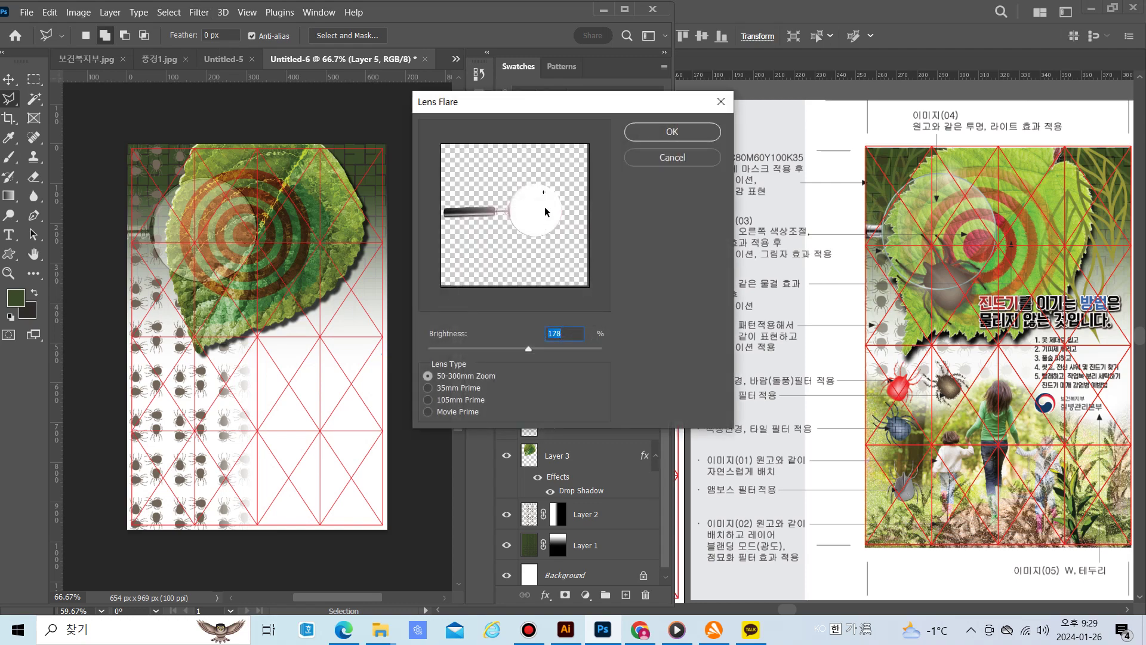
pyautogui.click(659, 132)
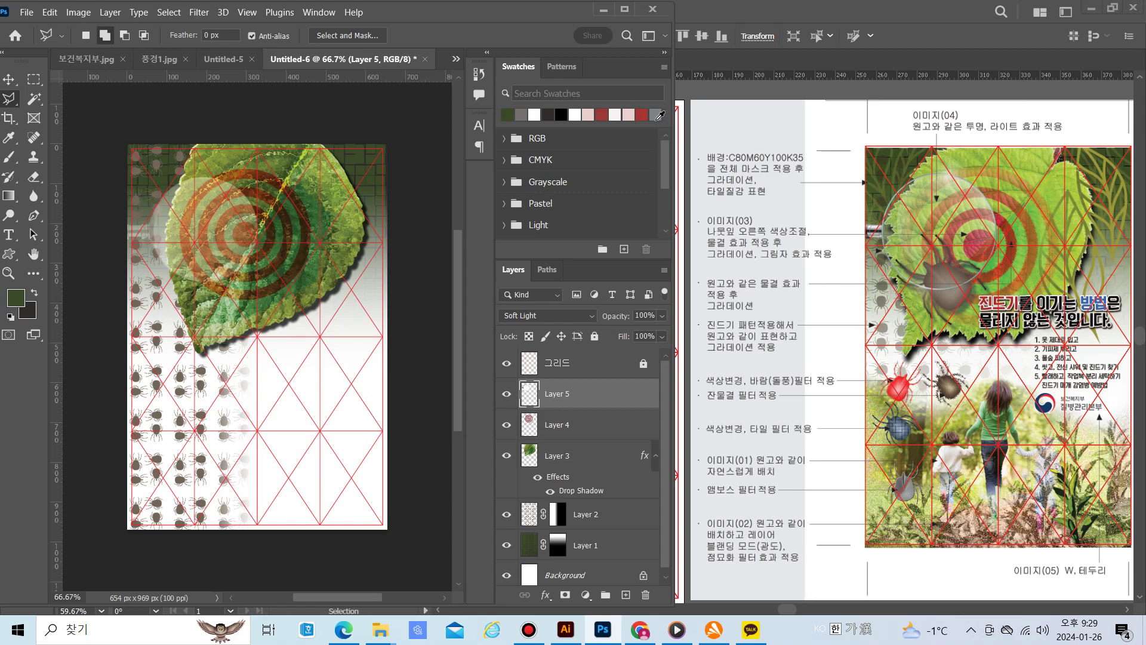
# Apply a Lens Flare to the magnifying glass layer with brightness lowered to 86% and the 50-300mm Zoom lens type
pyautogui.click(199, 12)
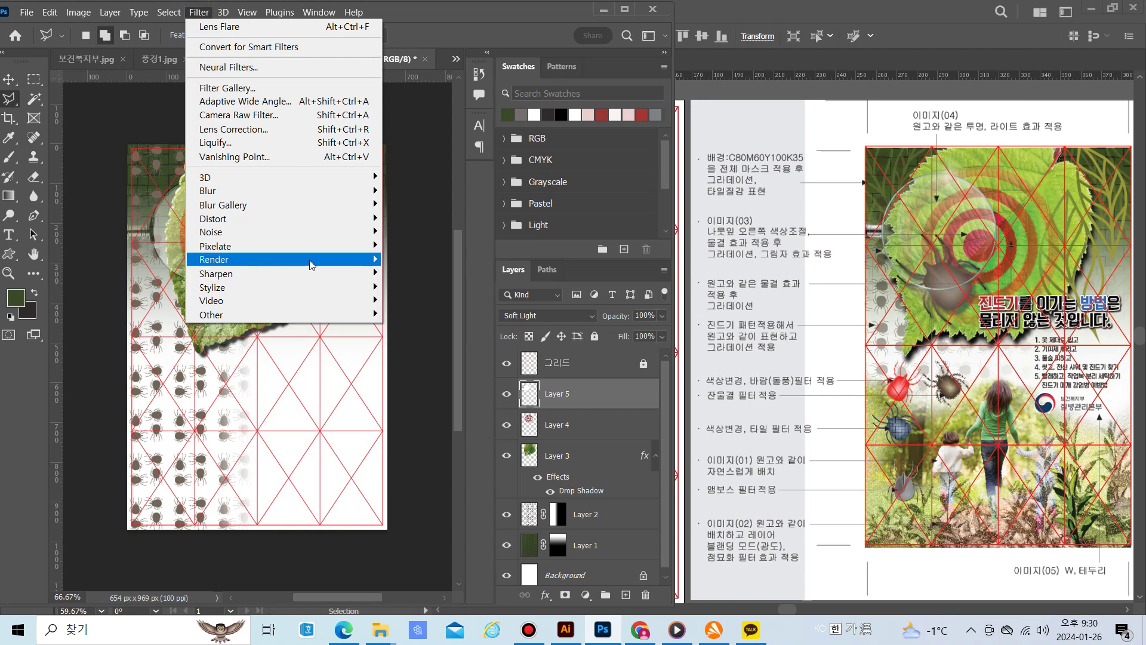
pyautogui.moveTo(312, 264)
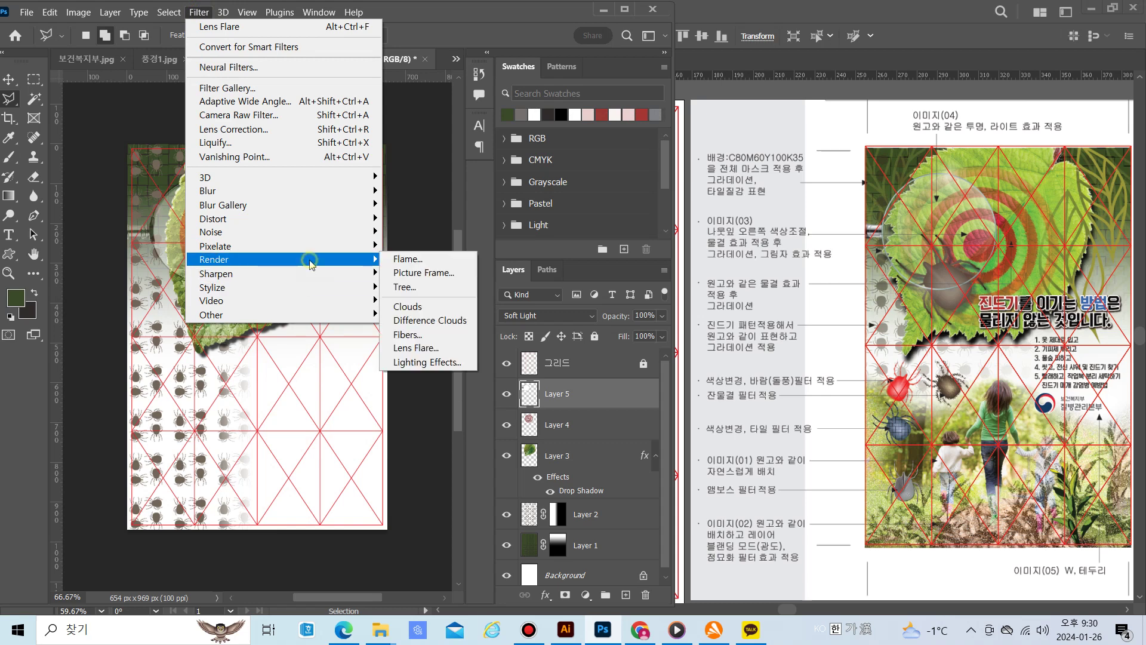
pyautogui.click(416, 349)
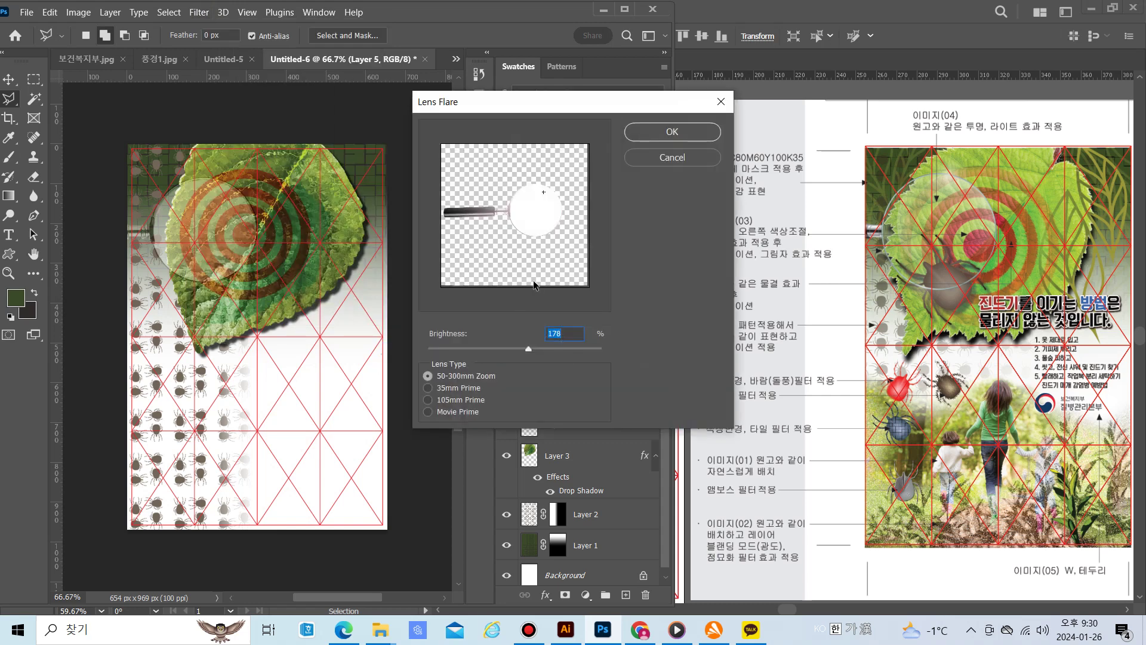
pyautogui.moveTo(525, 348); pyautogui.dragTo(473, 354)
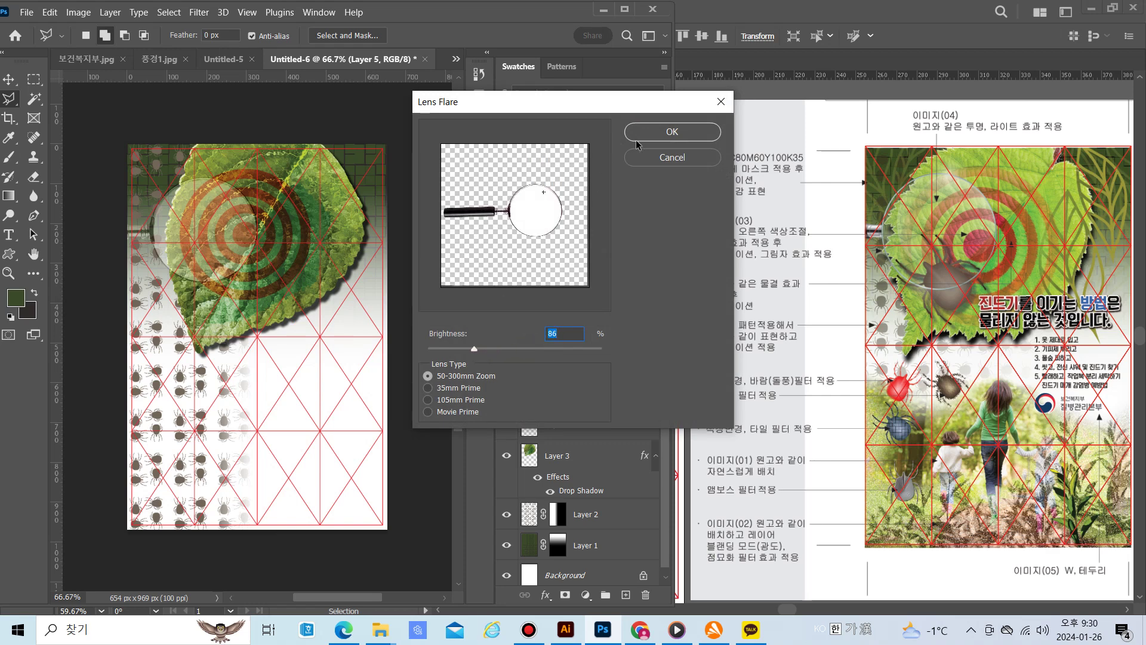
pyautogui.click(657, 132)
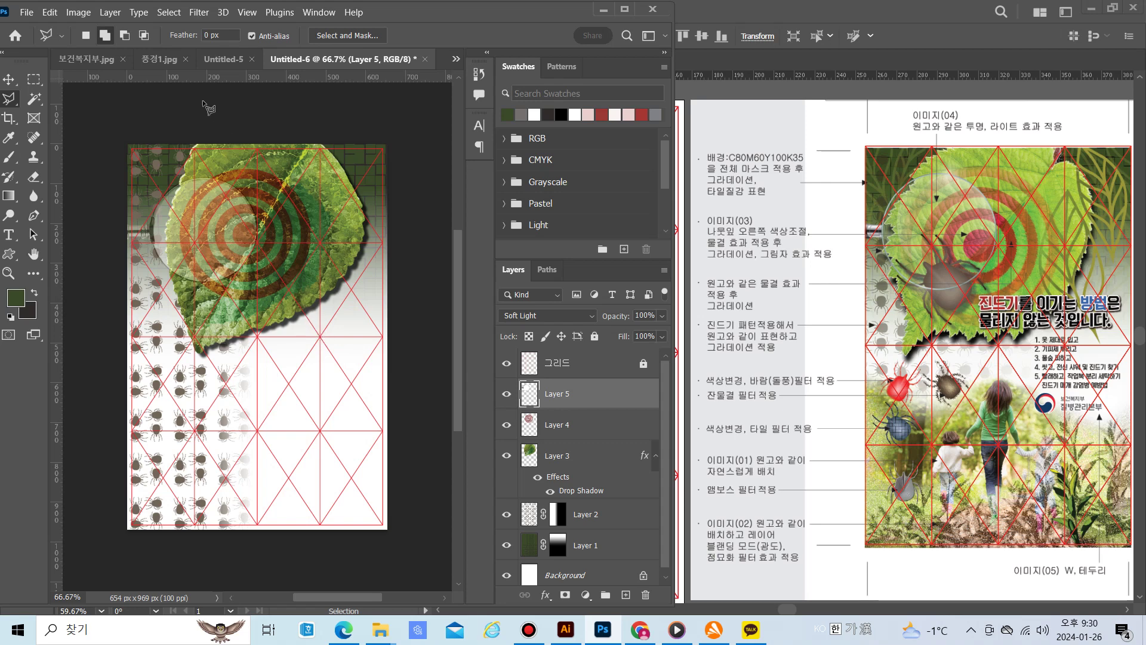
# Apply a Lens Flare centred on the magnifying lens's upper rim with 99% brightness and the 35mm Prime lens type
pyautogui.click(191, 15)
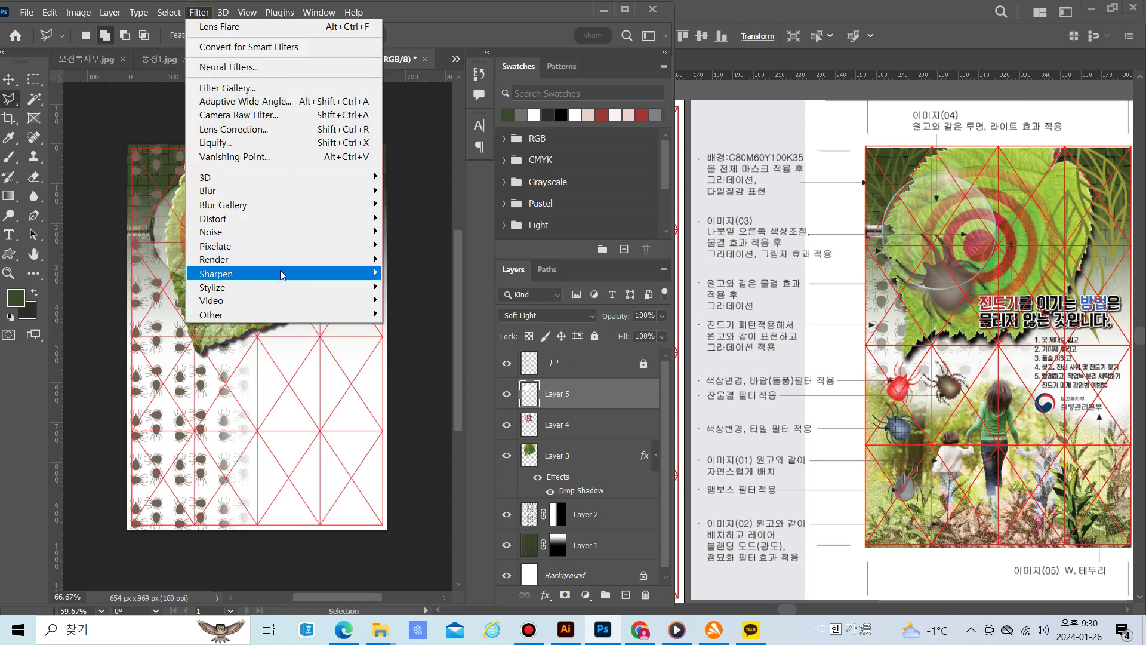
pyautogui.moveTo(287, 259)
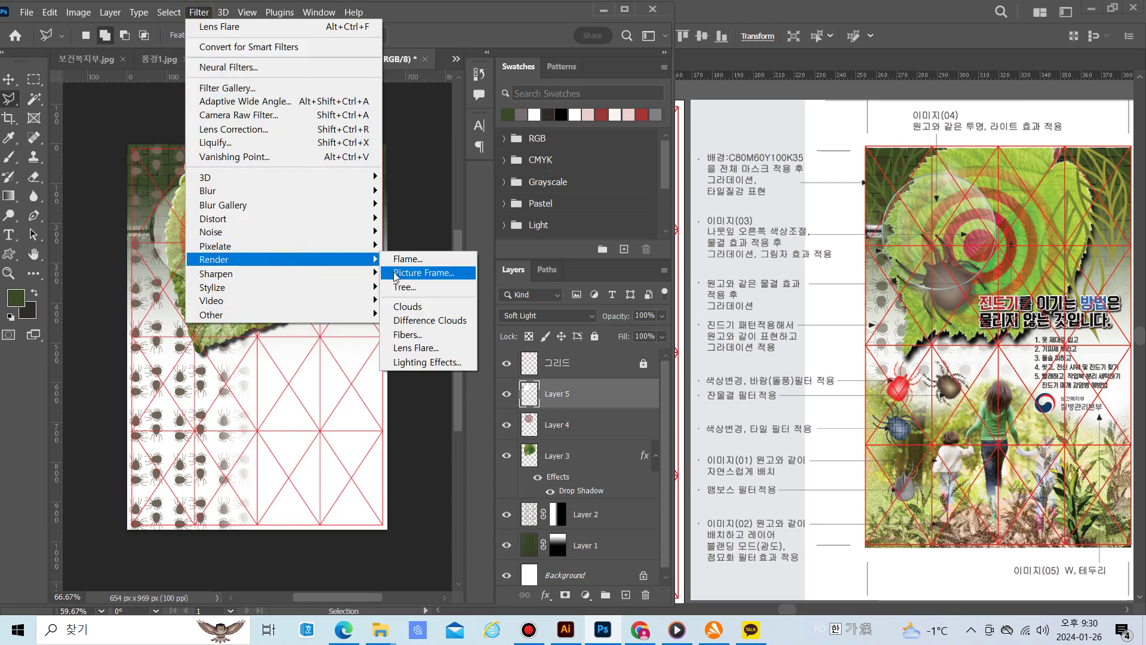
pyautogui.click(415, 348)
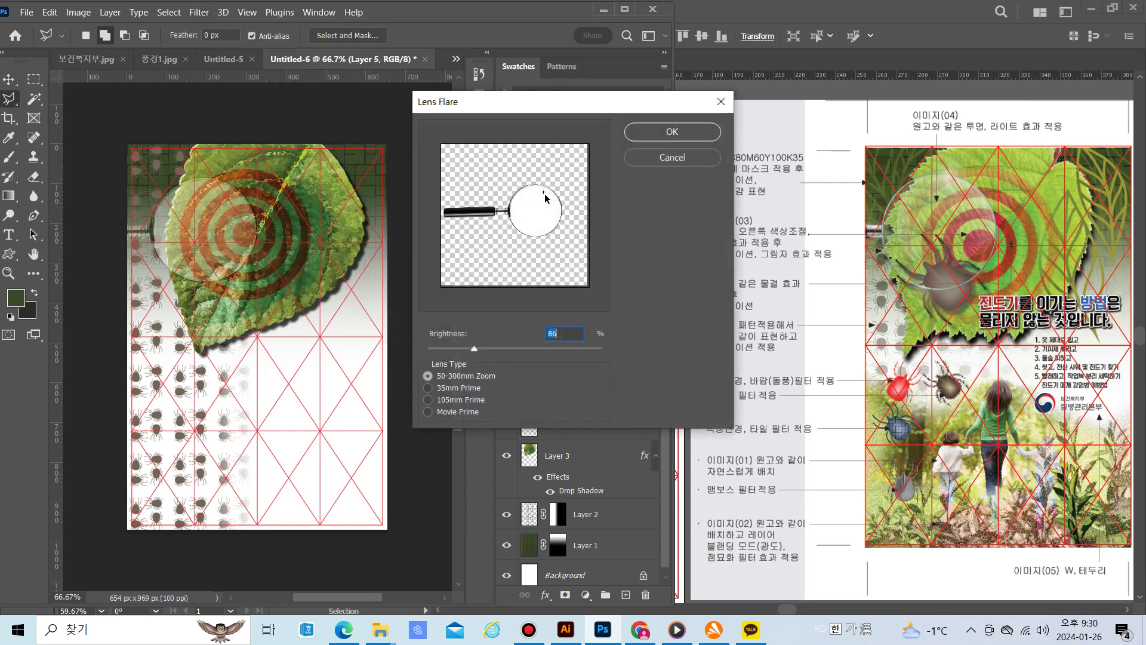
pyautogui.moveTo(545, 198); pyautogui.dragTo(536, 199)
pyautogui.moveTo(473, 346); pyautogui.dragTo(480, 346)
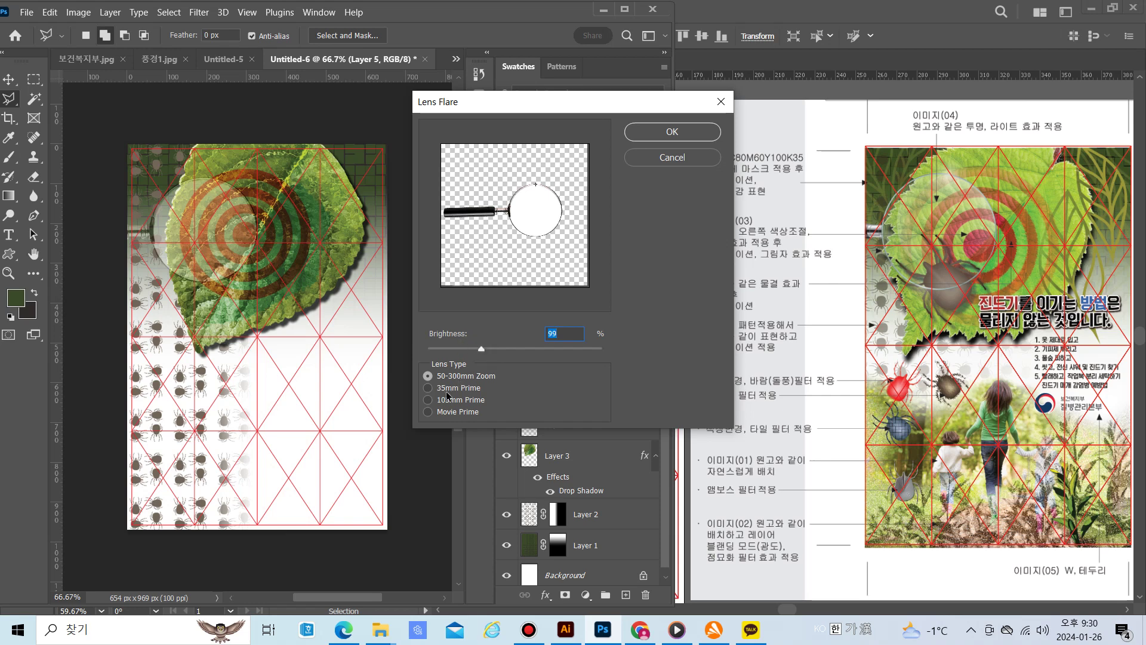
pyautogui.click(428, 388)
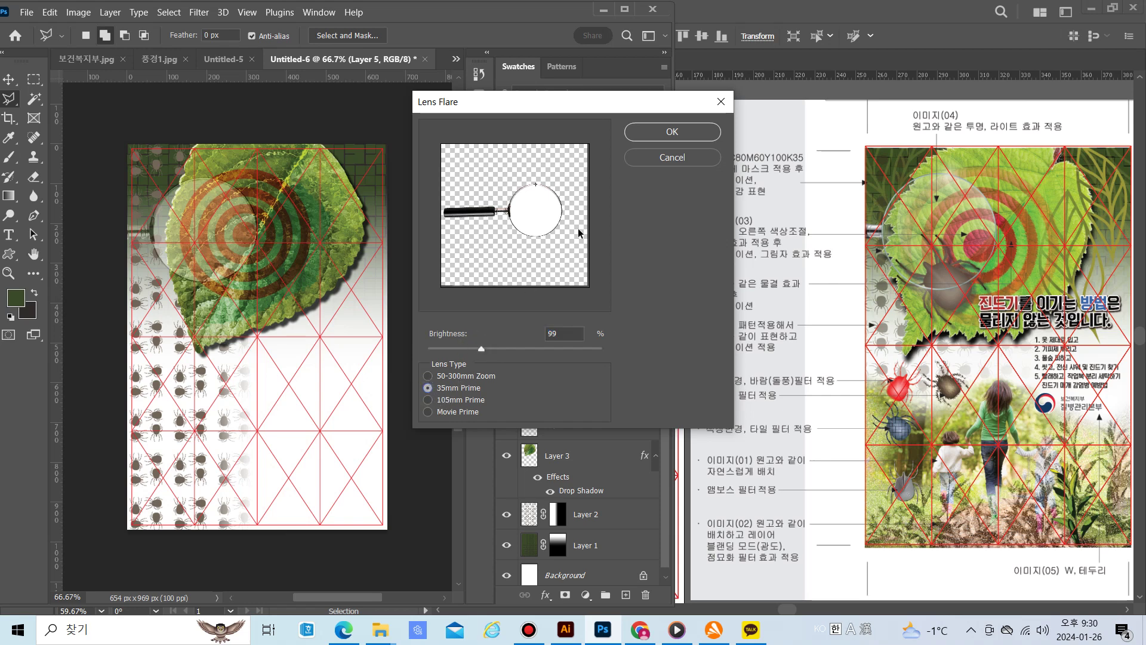
pyautogui.click(651, 130)
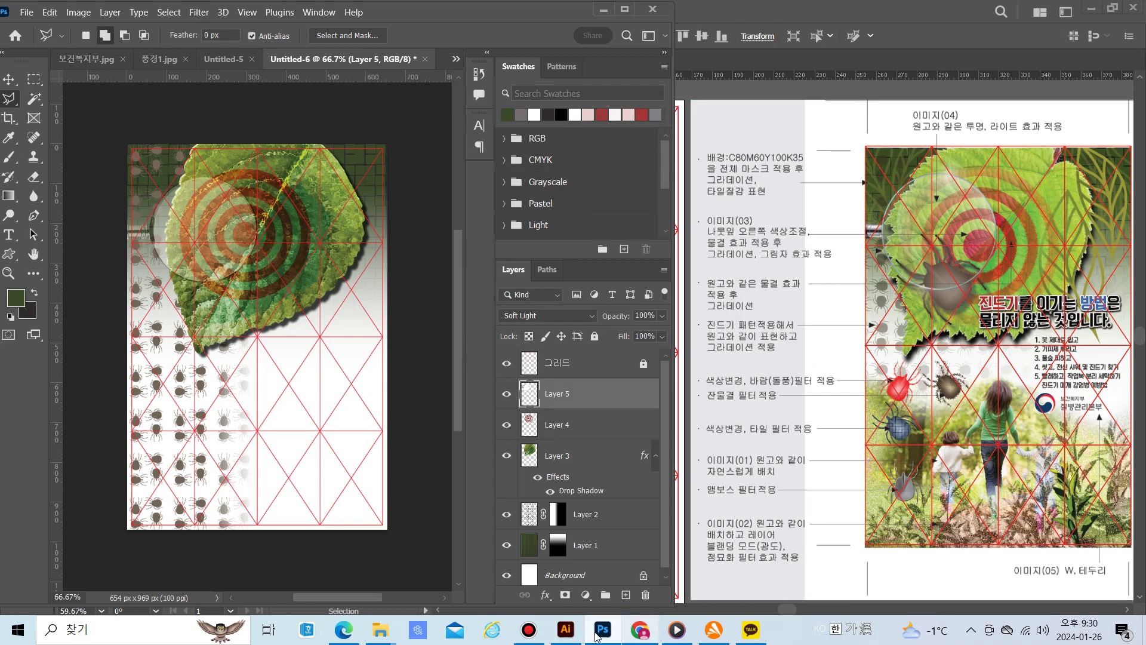
# Switch to Illustrator and copy the large gradient-shaded tick below the tick sample in 일러스트작업40.ai
pyautogui.click(566, 629)
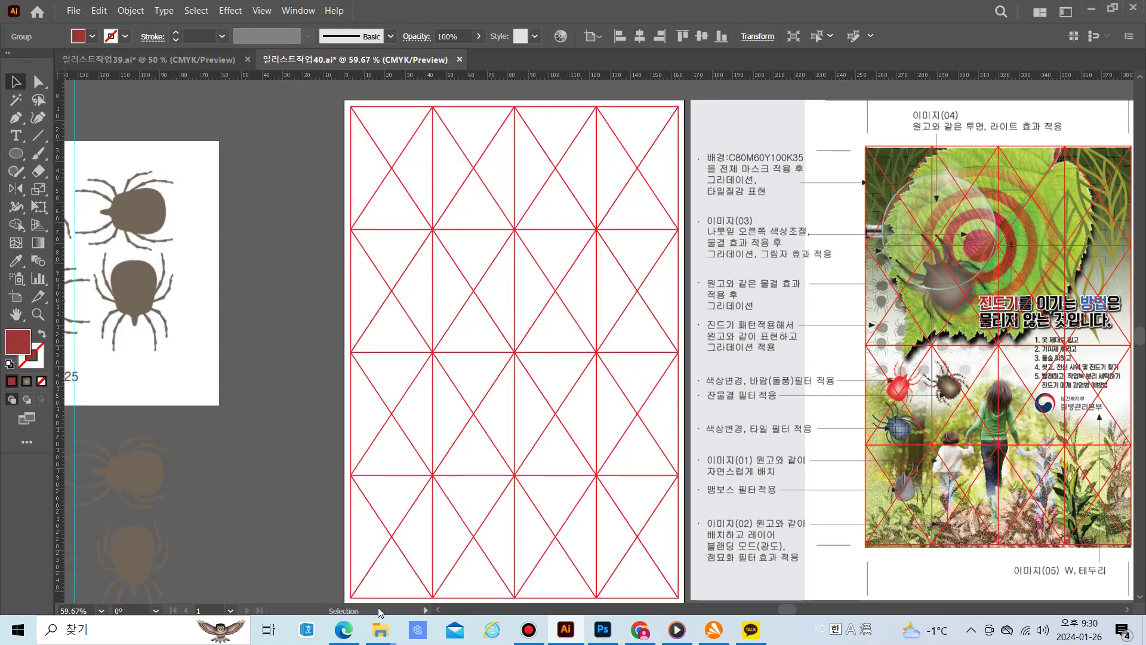
pyautogui.hscroll(-10, 434, 612)
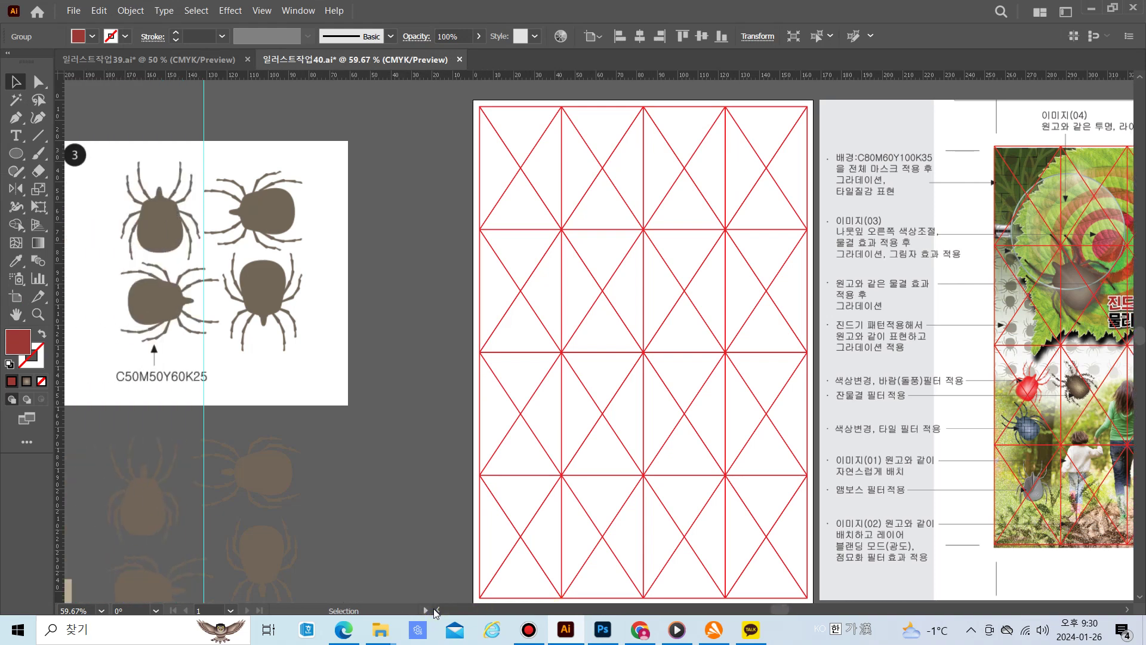
pyautogui.hscroll(-5, 434, 612)
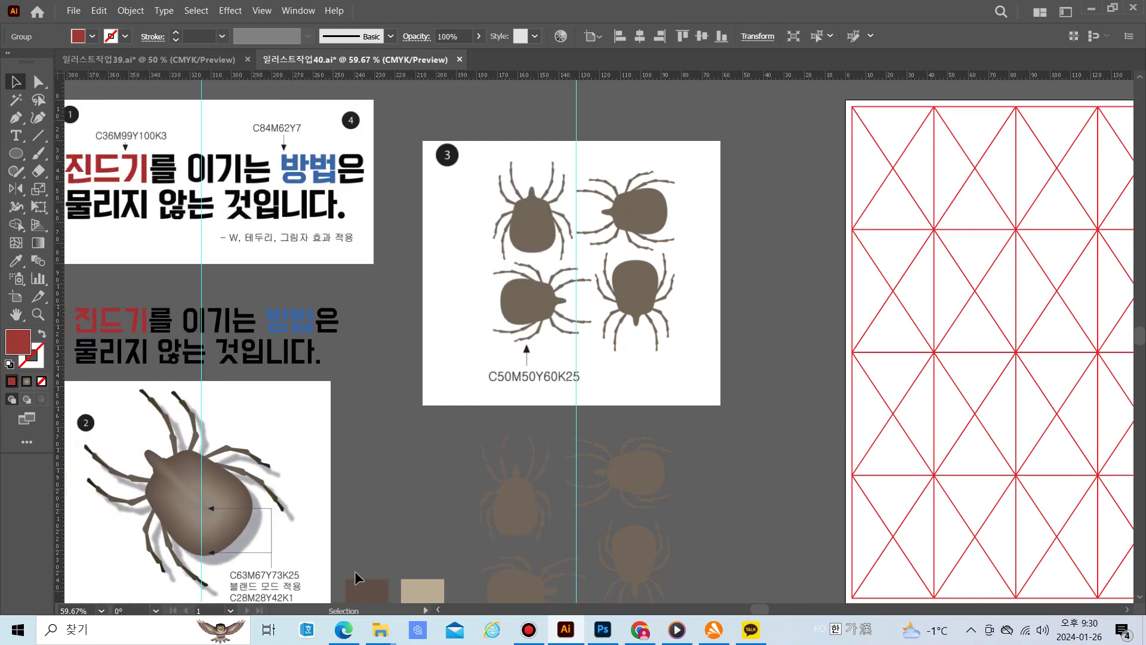
pyautogui.scroll(-4, 242, 540)
pyautogui.scroll(-8, 242, 540)
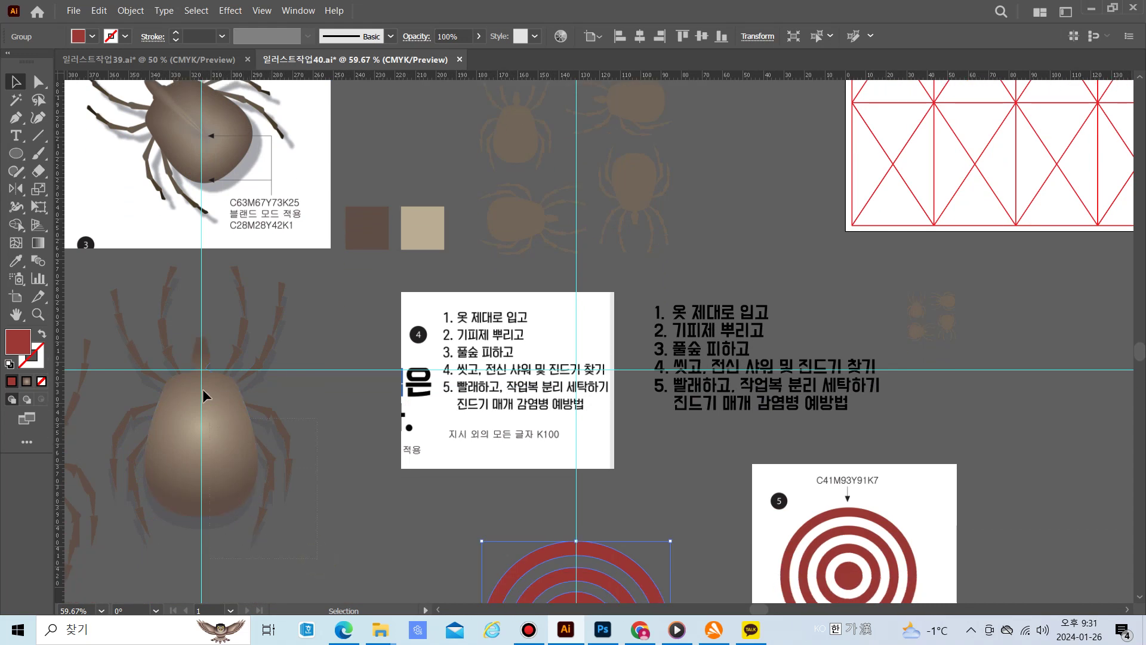
pyautogui.click(177, 341)
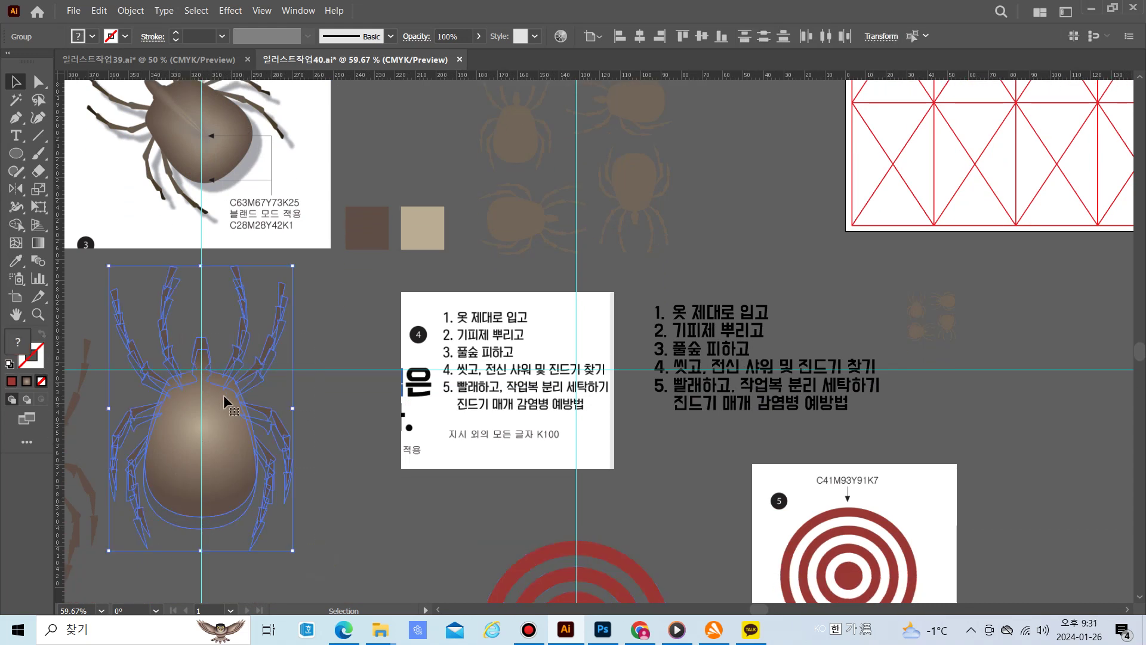
pyautogui.press('a')
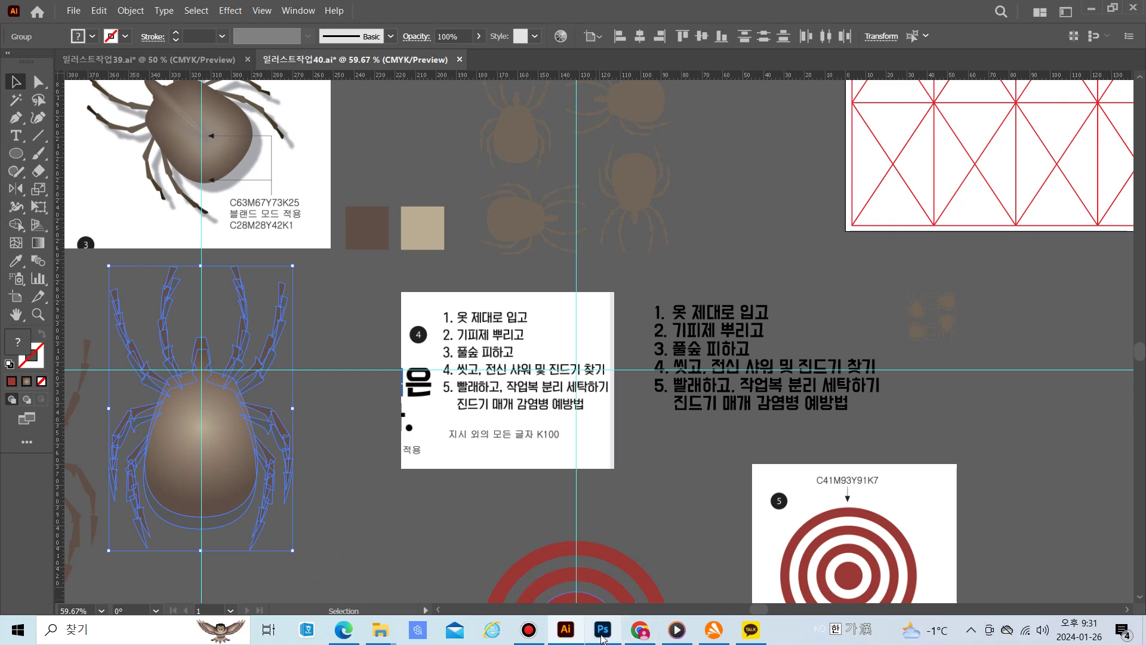
# Switch to Photoshop and paste the copied tick into Untitled-6 as pixels
pyautogui.moveTo(564, 638)
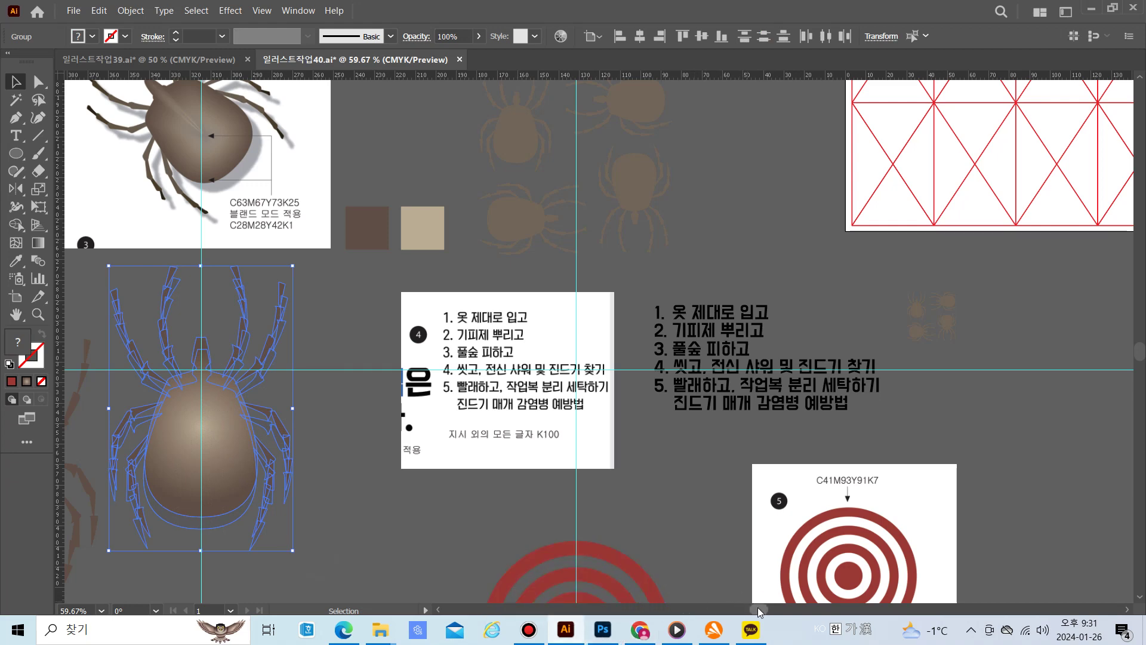
pyautogui.moveTo(758, 609); pyautogui.dragTo(776, 613)
pyautogui.scroll(5, 749, 512)
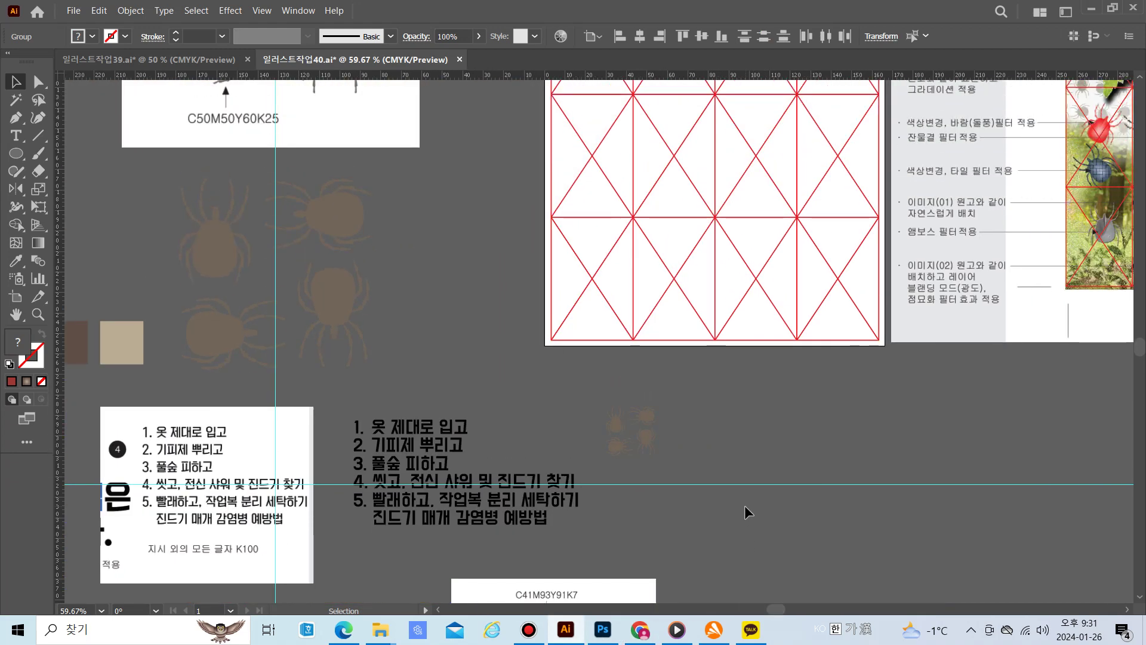
pyautogui.hscroll(5, 733, 575)
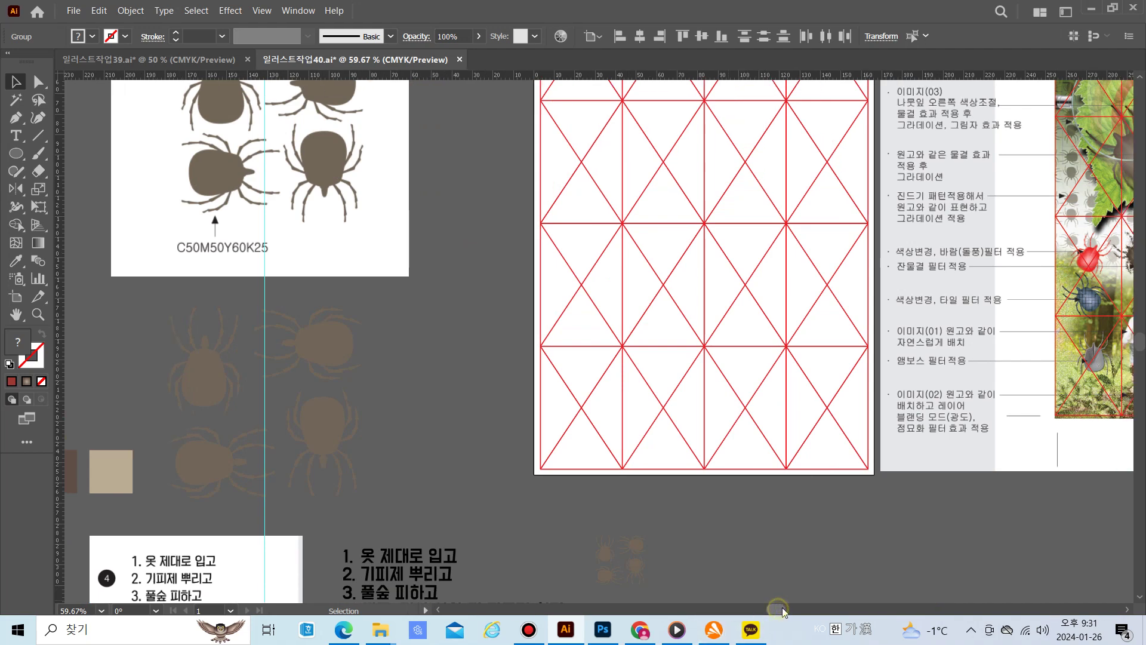
pyautogui.scroll(3, 733, 575)
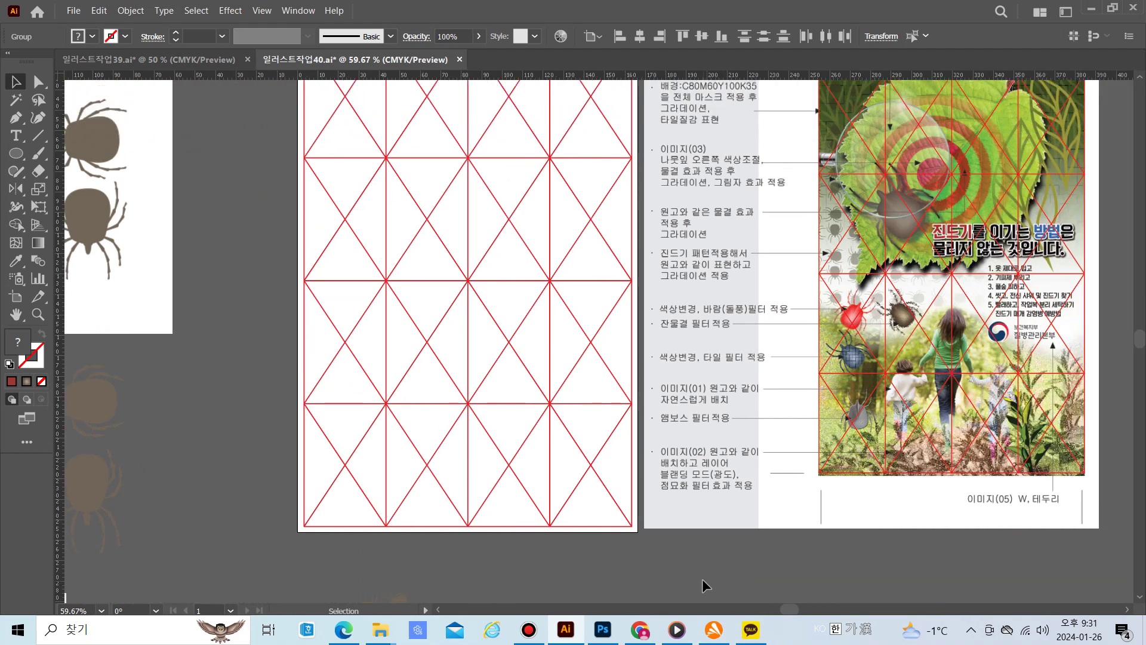
pyautogui.click(438, 609)
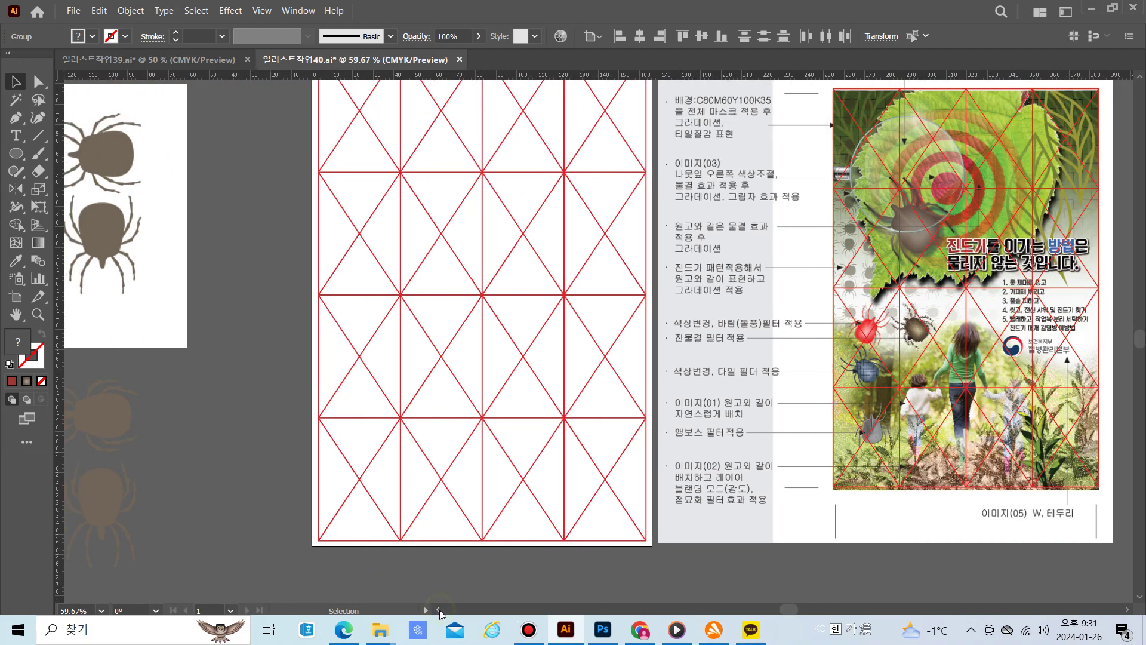
pyautogui.click(438, 609)
pyautogui.click(603, 630)
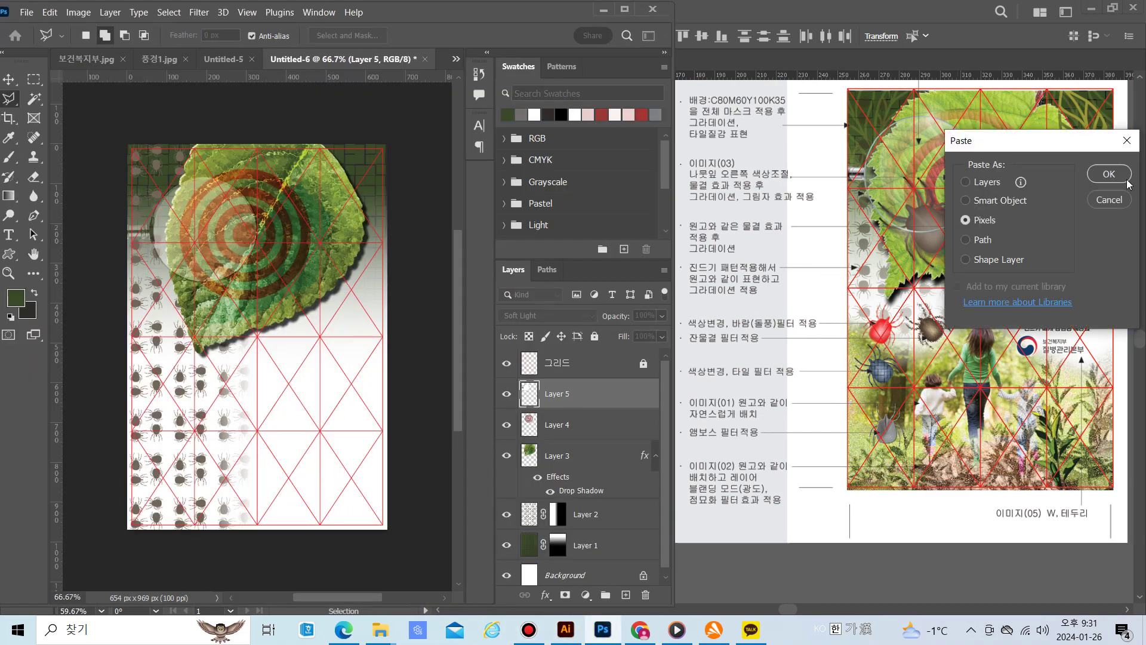
pyautogui.click(1109, 175)
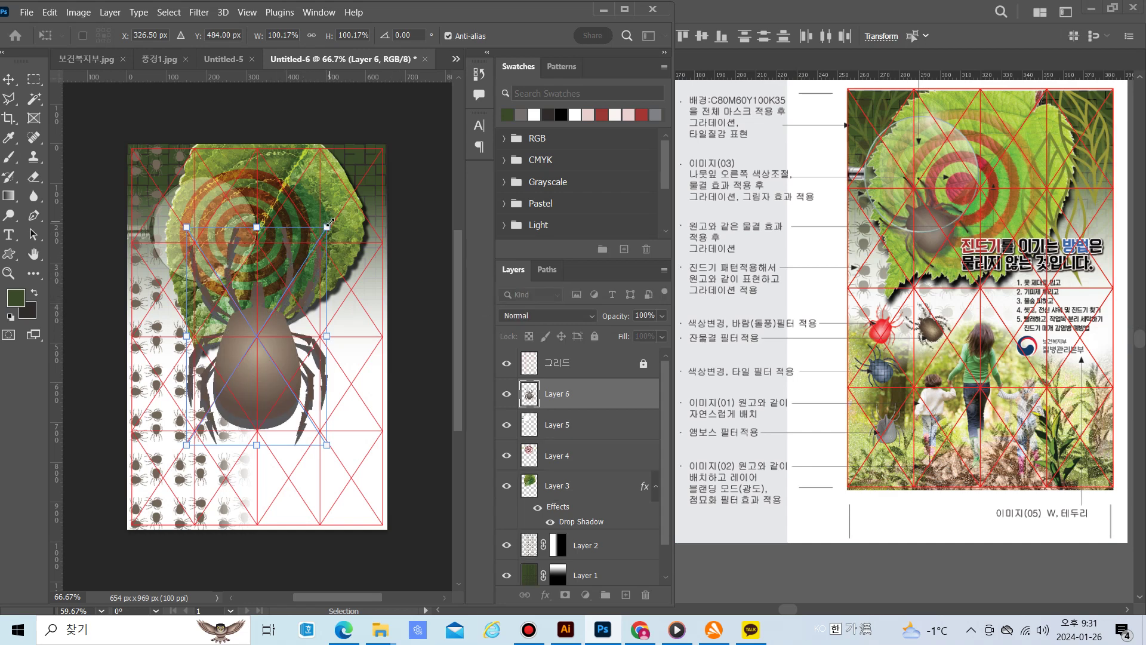
# Scale the pasted tick to about 41%, rotate it about -38° and place it over the leaf's lower-left part beneath the magnifying lens
pyautogui.moveTo(330, 222); pyautogui.dragTo(224, 337)
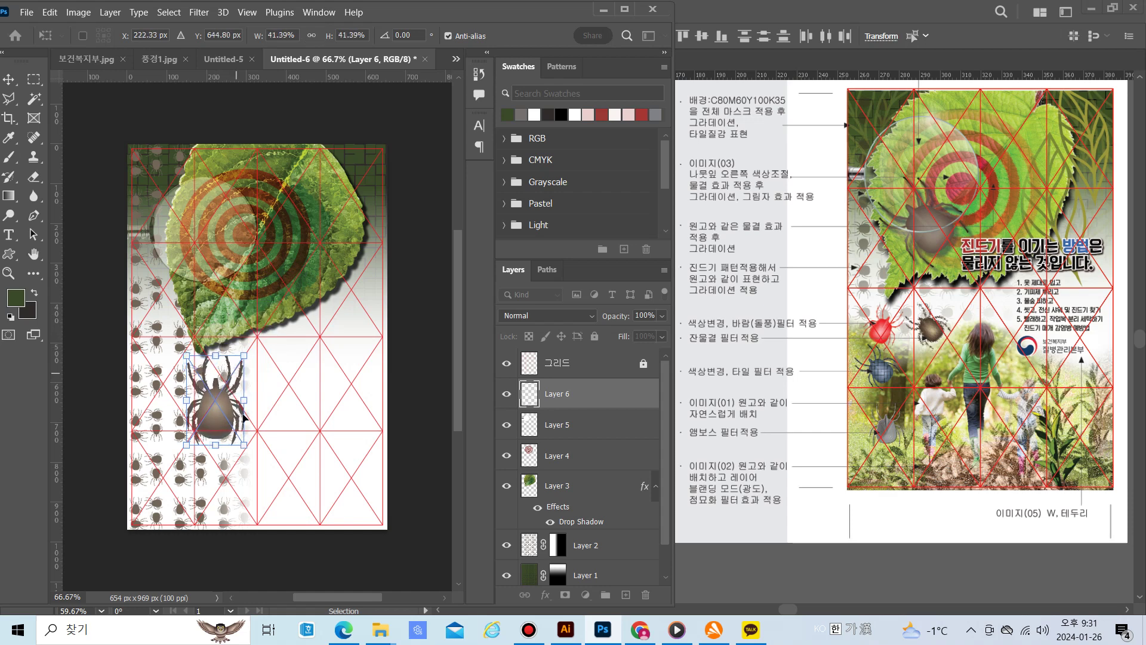
pyautogui.moveTo(244, 418); pyautogui.dragTo(230, 293)
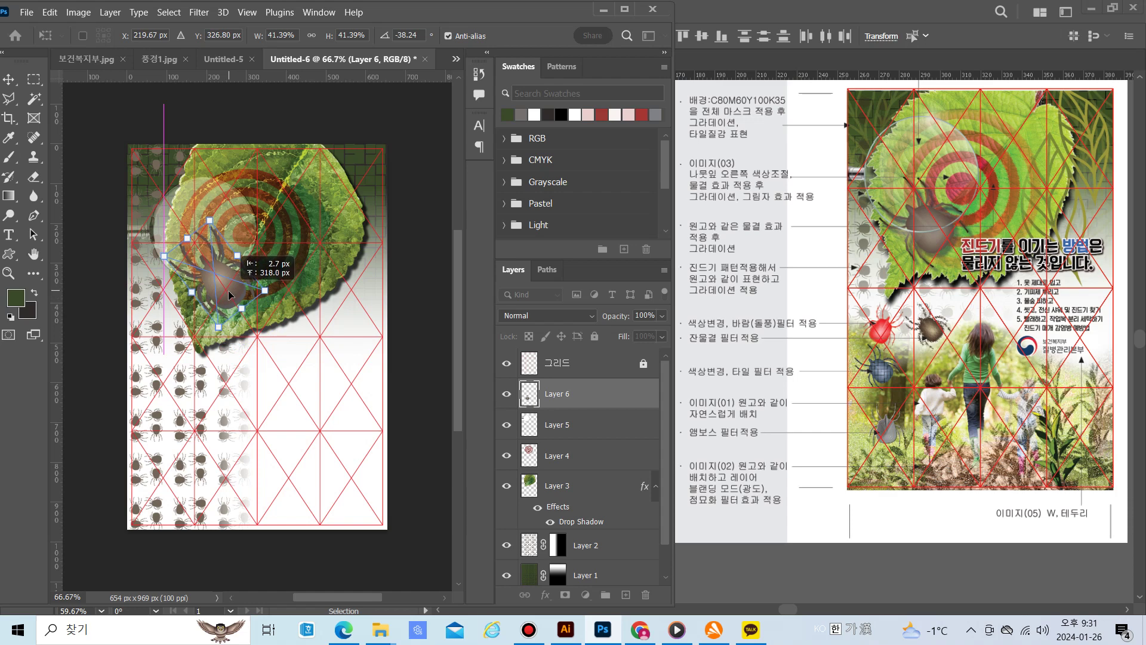
pyautogui.press('Return')
pyautogui.press('l')
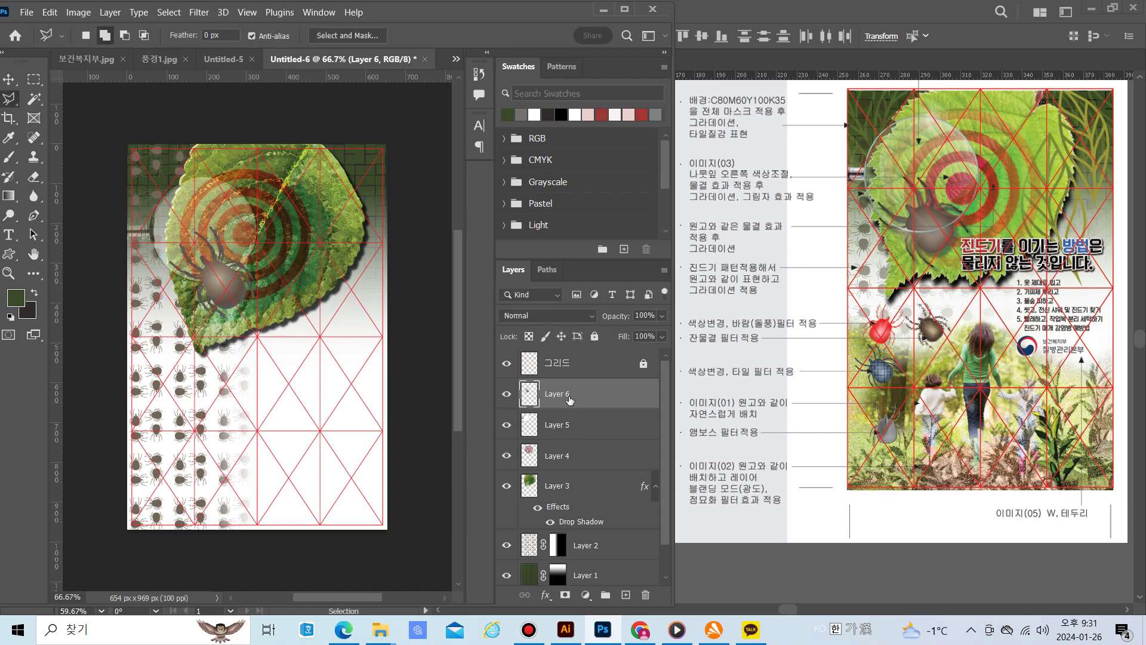
# Move the tick layer, Layer 6, directly below the magnifying glass layer, Layer 5
pyautogui.moveTo(566, 397); pyautogui.dragTo(557, 449)
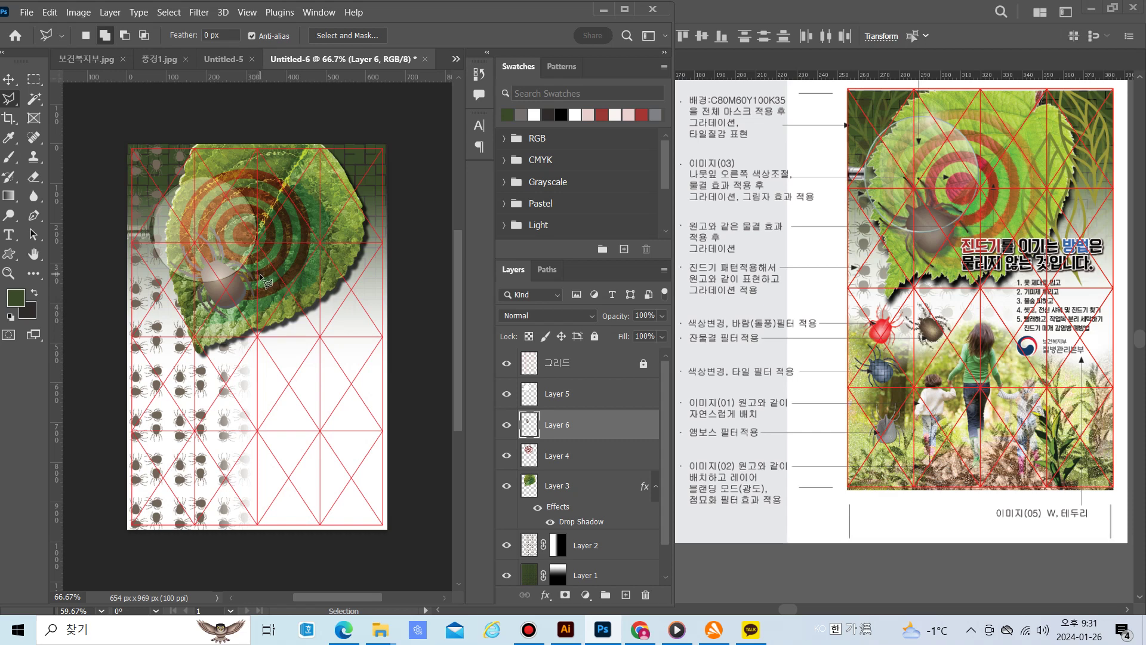
pyautogui.moveTo(567, 426); pyautogui.dragTo(562, 389)
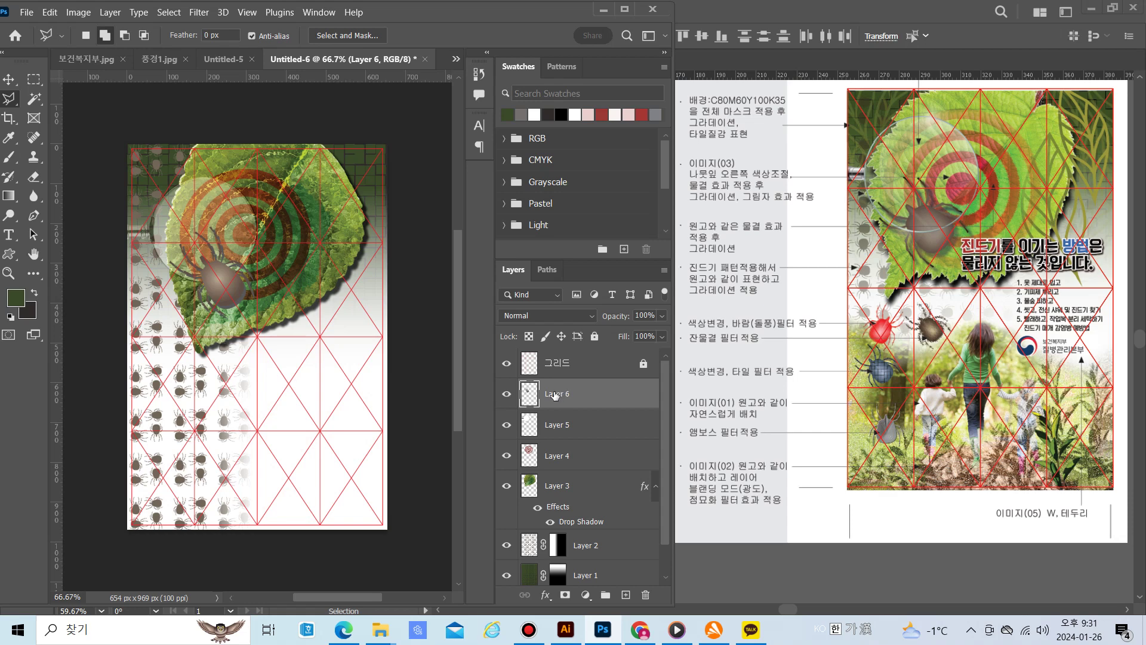
pyautogui.moveTo(554, 394)
pyautogui.mouseDown()
pyautogui.moveTo(528, 431)
pyautogui.moveTo(541, 441)
pyautogui.mouseUp()
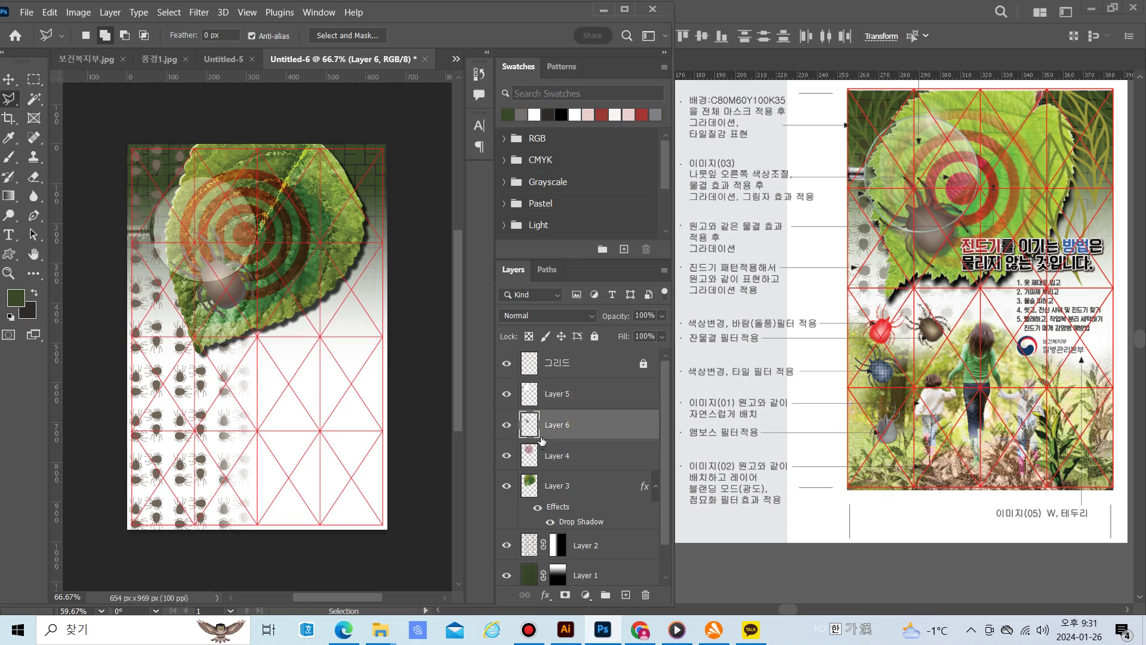
# Set the blending mode of the magnifying glass layer, Layer 5, to Divide
pyautogui.click(546, 395)
pyautogui.click(594, 321)
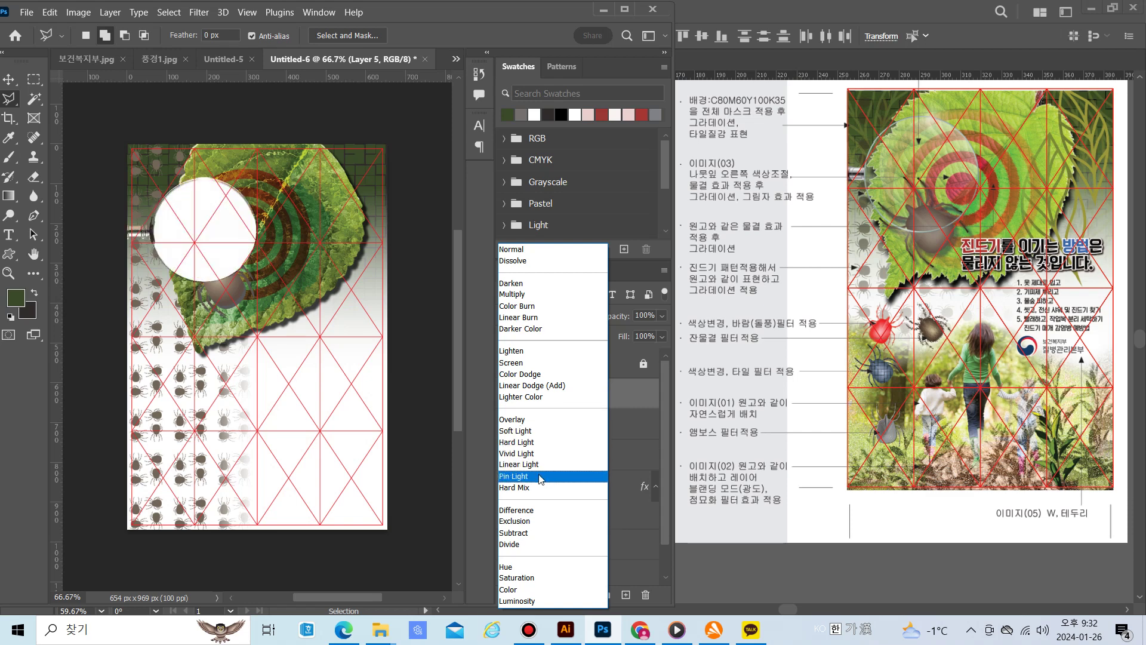
pyautogui.click(533, 550)
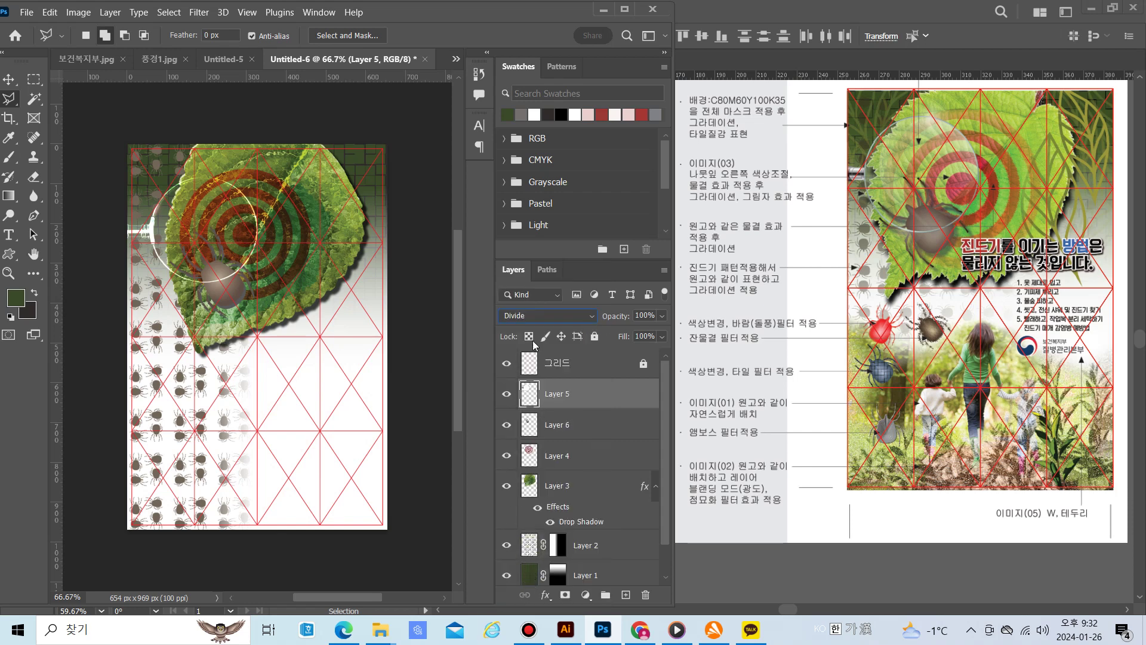
pyautogui.click(592, 315)
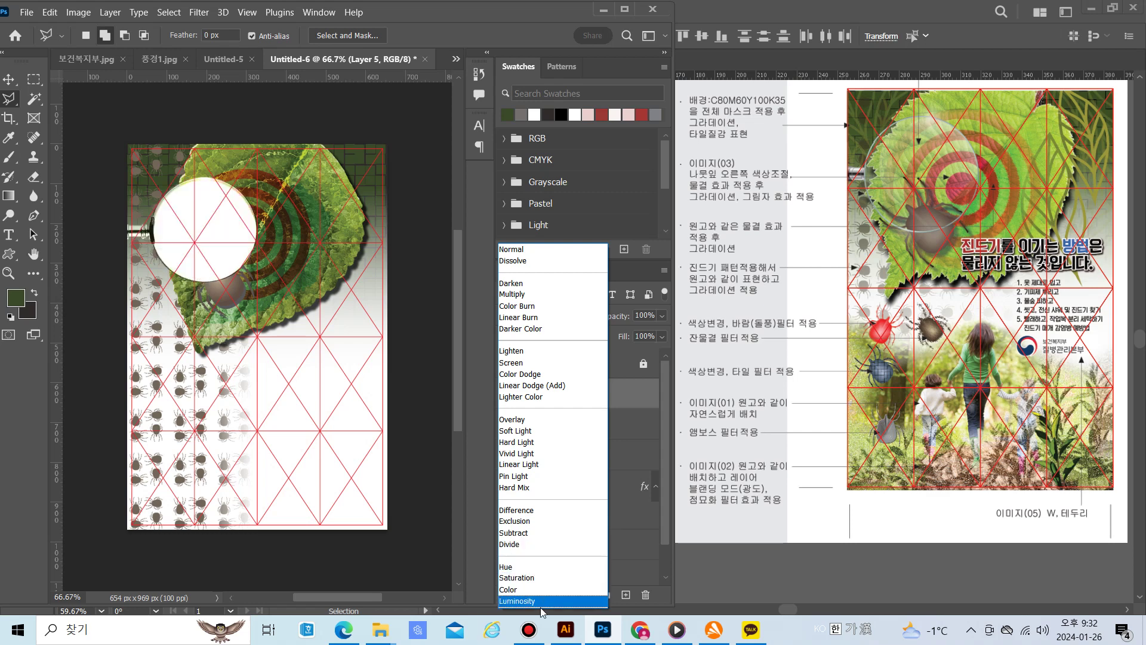
pyautogui.click(545, 543)
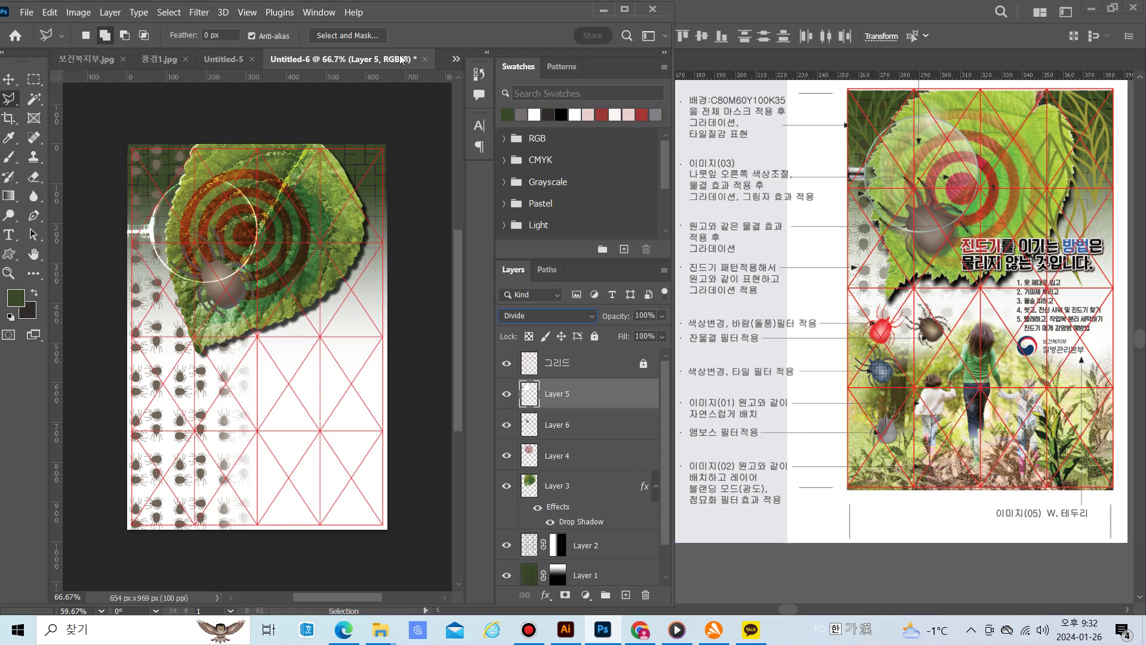
# Copy the entire forest photo from 풍경.jpg and paste it into Untitled-6 above the magnifying glass layer
pyautogui.click(455, 59)
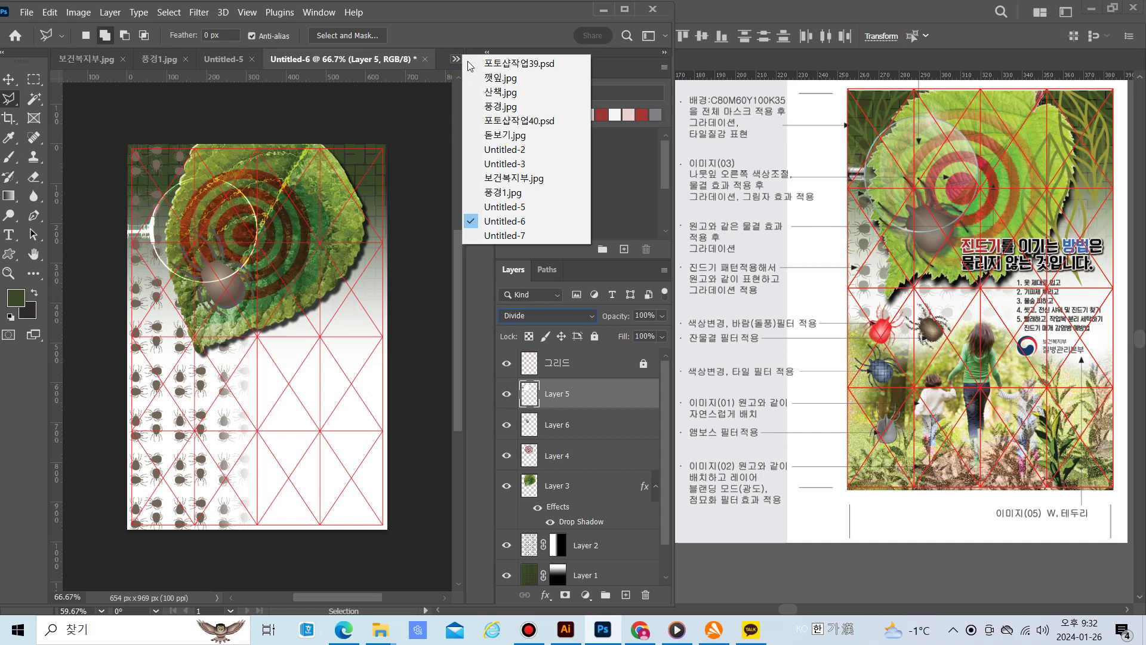
pyautogui.click(515, 108)
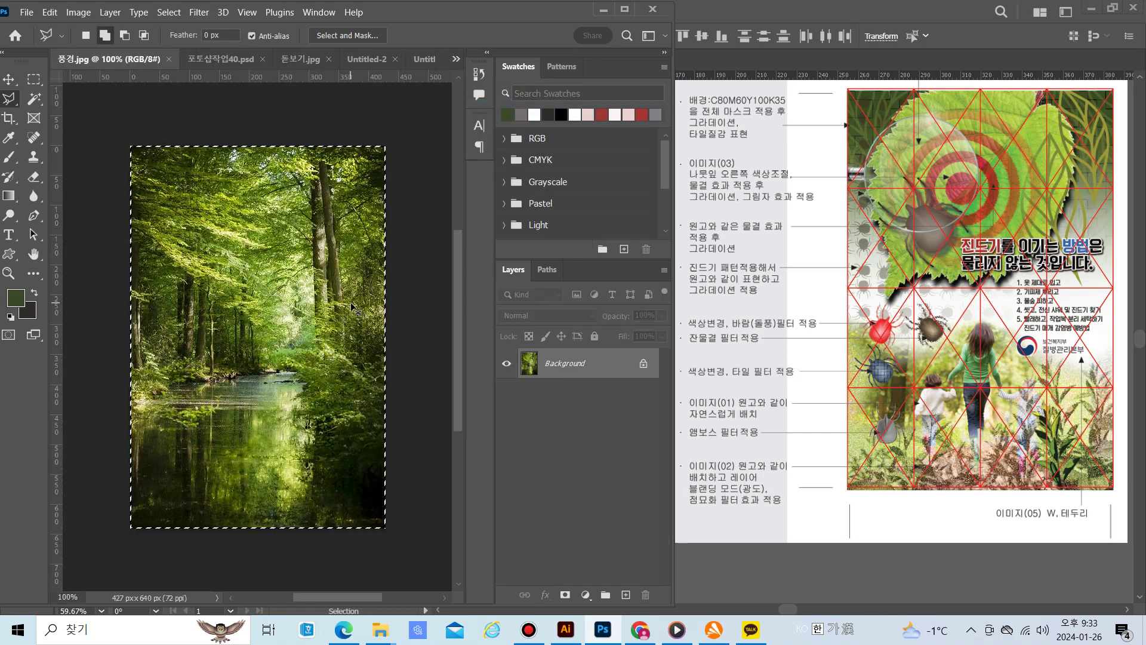
pyautogui.click(457, 62)
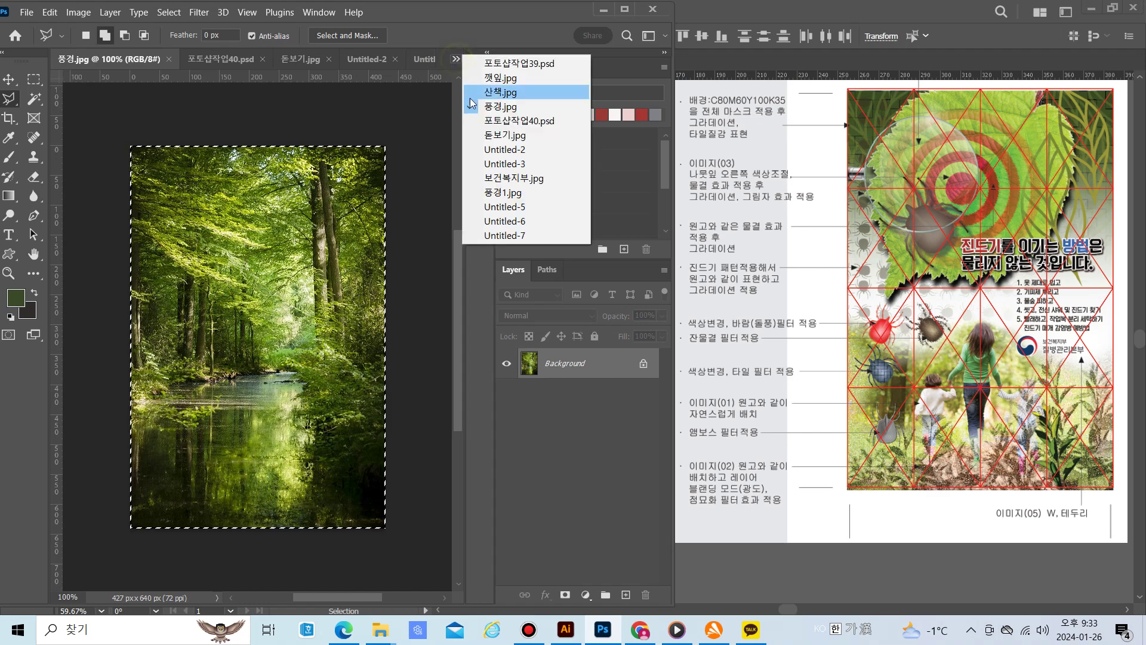
pyautogui.click(495, 222)
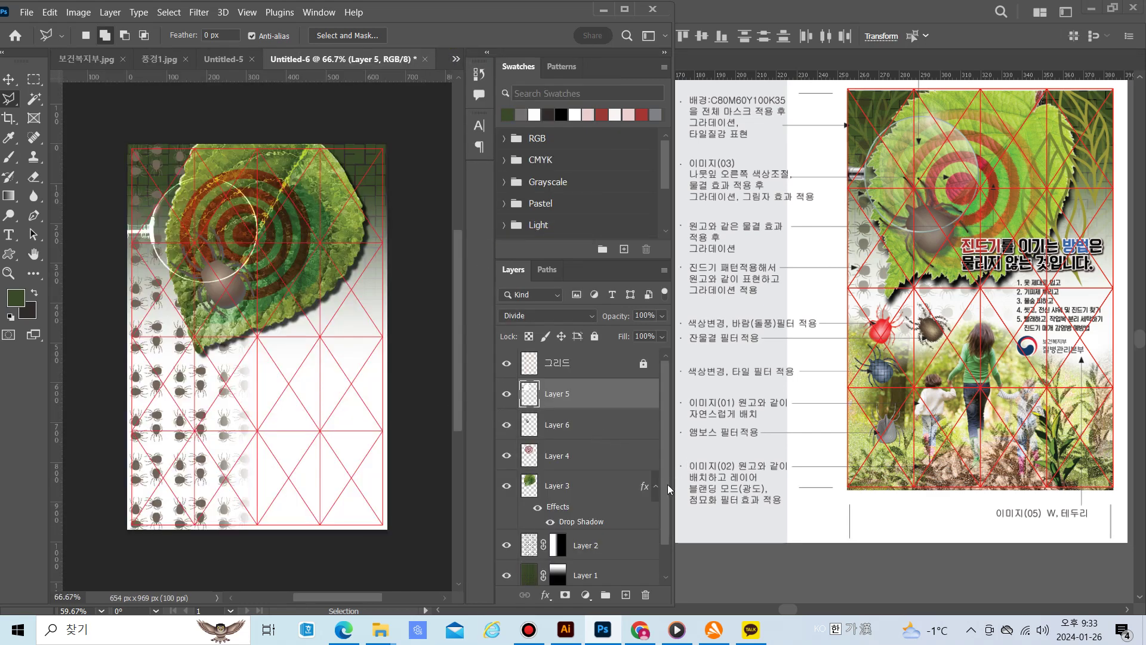
pyautogui.hotkey('ctrl', 'v')
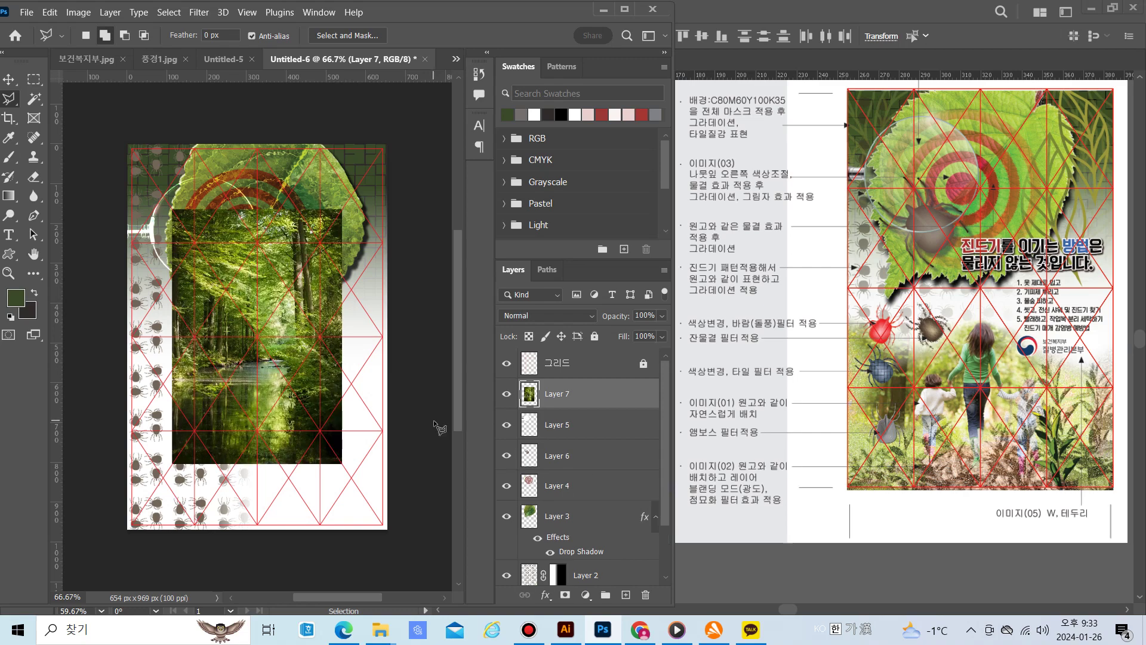
# Enlarge the forest photo to about 188% and position it to cover the poster's full width from below the leaf's top downward
pyautogui.hotkey('ctrl', 't')
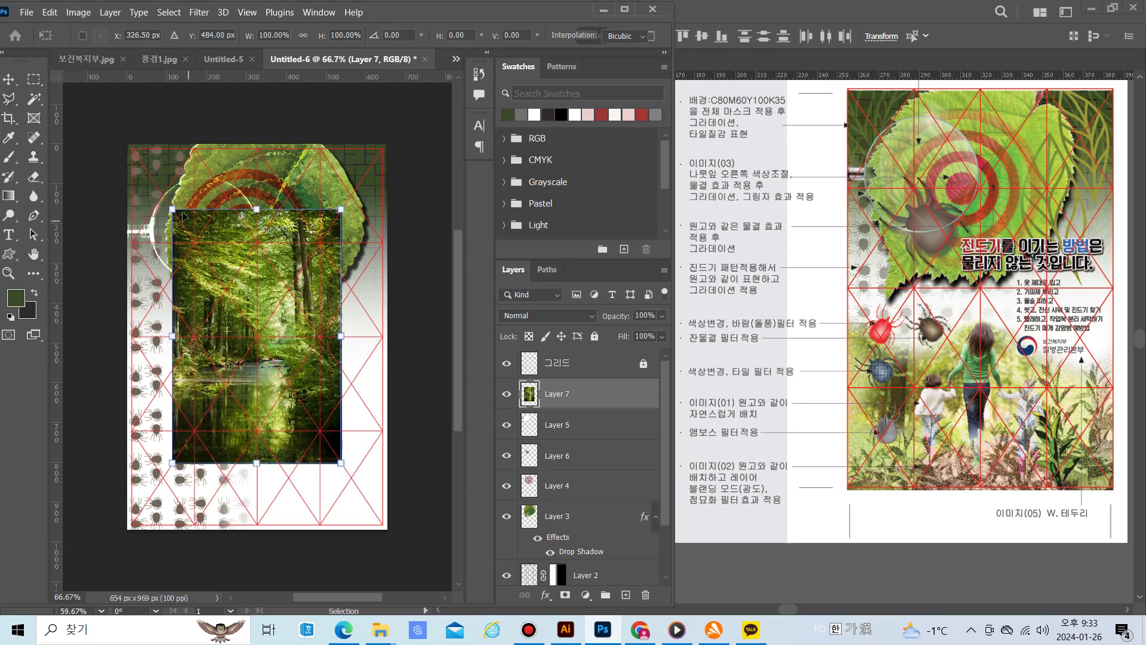
pyautogui.moveTo(173, 210); pyautogui.dragTo(130, 146)
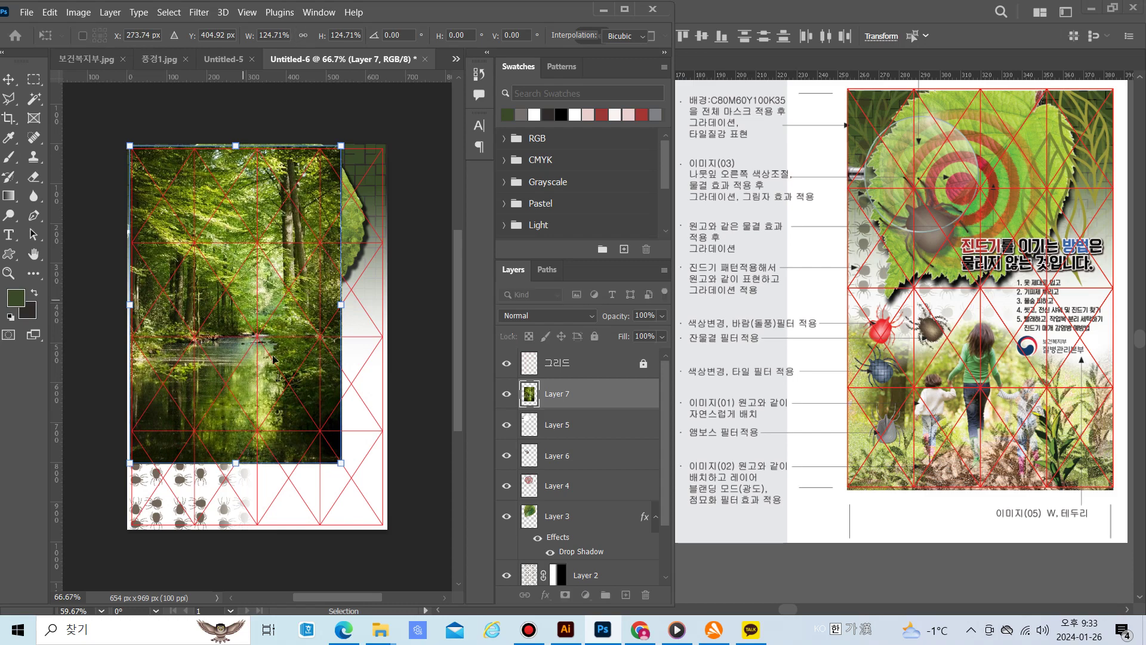
pyautogui.moveTo(338, 463); pyautogui.dragTo(392, 540)
pyautogui.moveTo(130, 540); pyautogui.dragTo(100, 586)
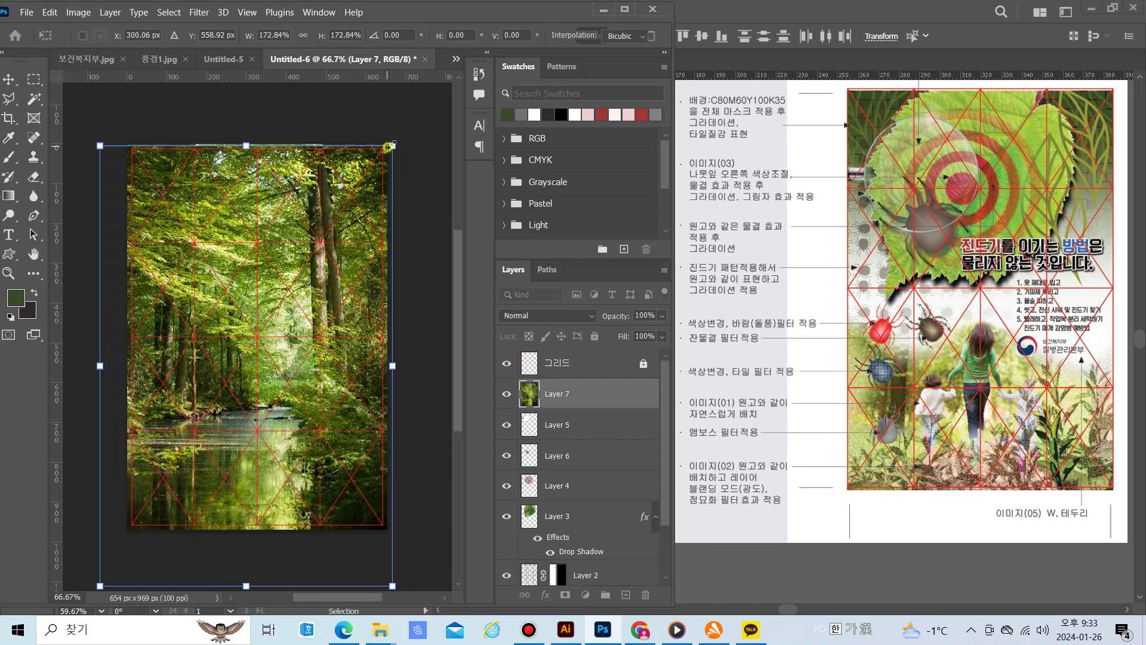
pyautogui.moveTo(389, 147); pyautogui.dragTo(409, 108)
pyautogui.moveTo(259, 240); pyautogui.dragTo(263, 313)
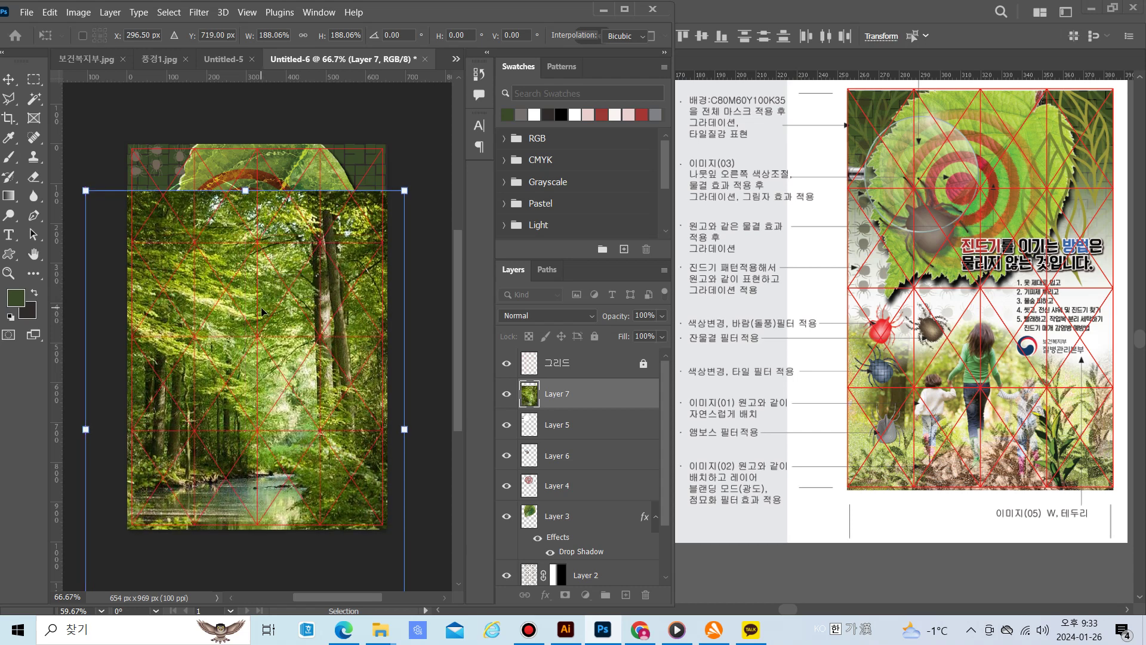
pyautogui.press('Return')
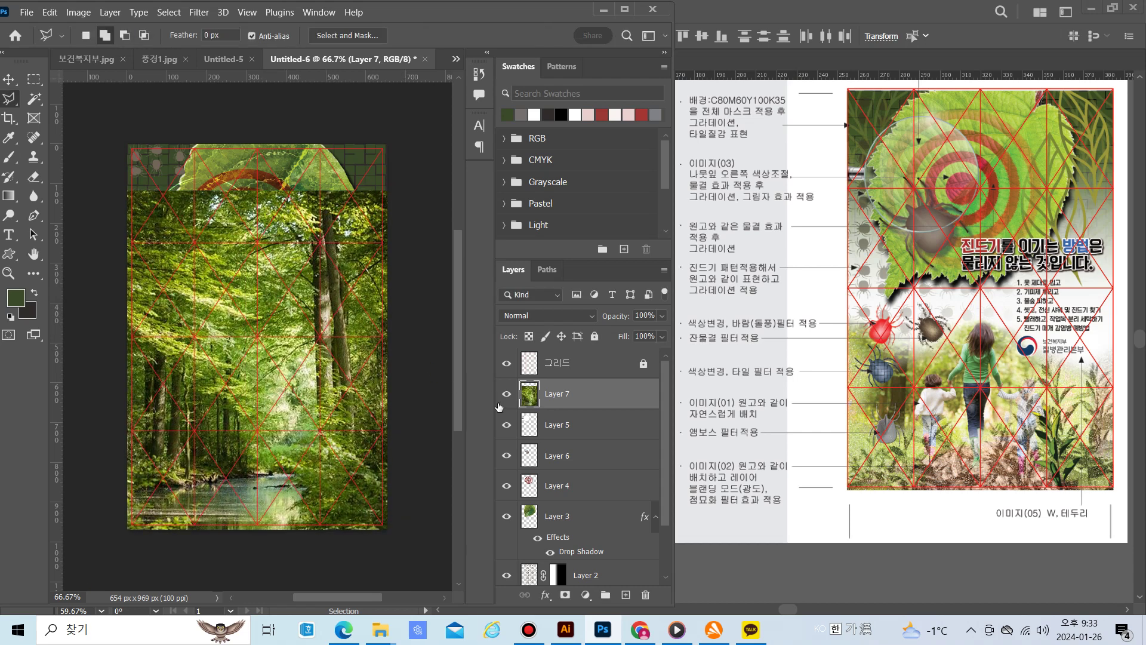
# Move the forest photo layer, Layer 7, between the leaf layer, Layer 3, and the tick-pattern layer, Layer 2
pyautogui.scroll(-1, 567, 478)
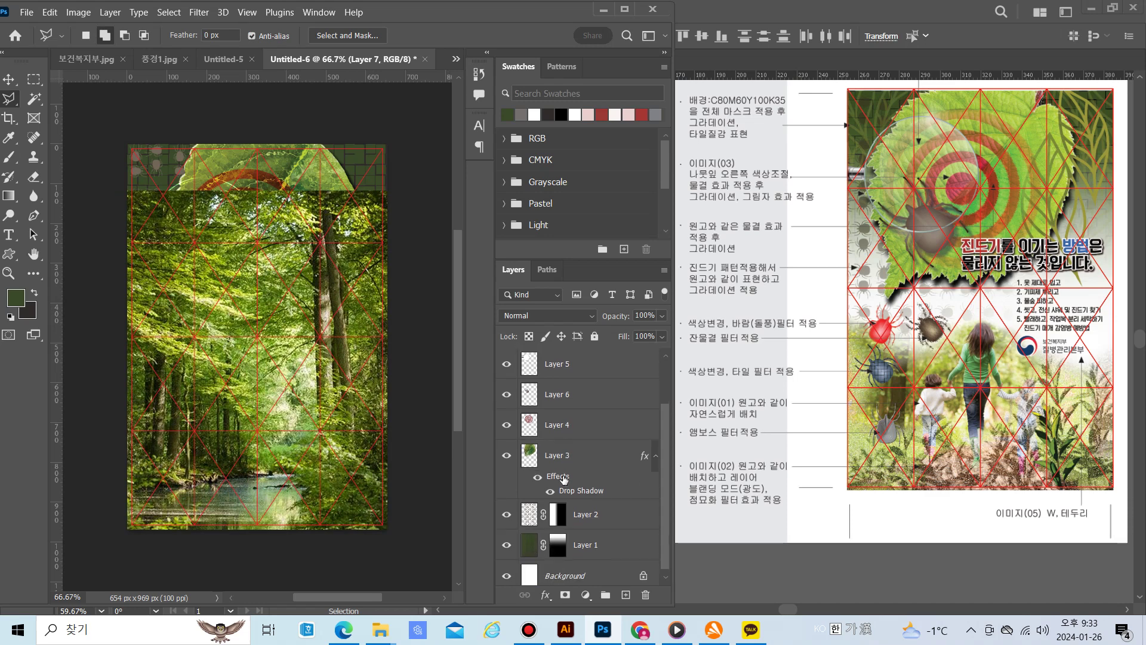
pyautogui.scroll(1, 566, 464)
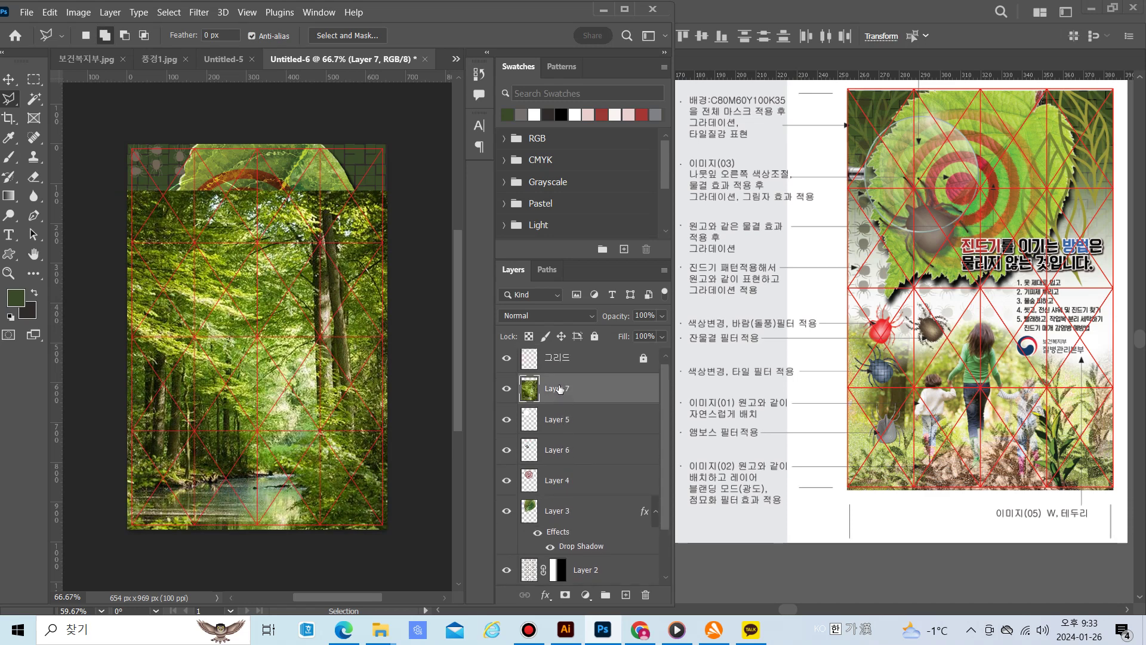
pyautogui.moveTo(559, 389); pyautogui.dragTo(541, 482)
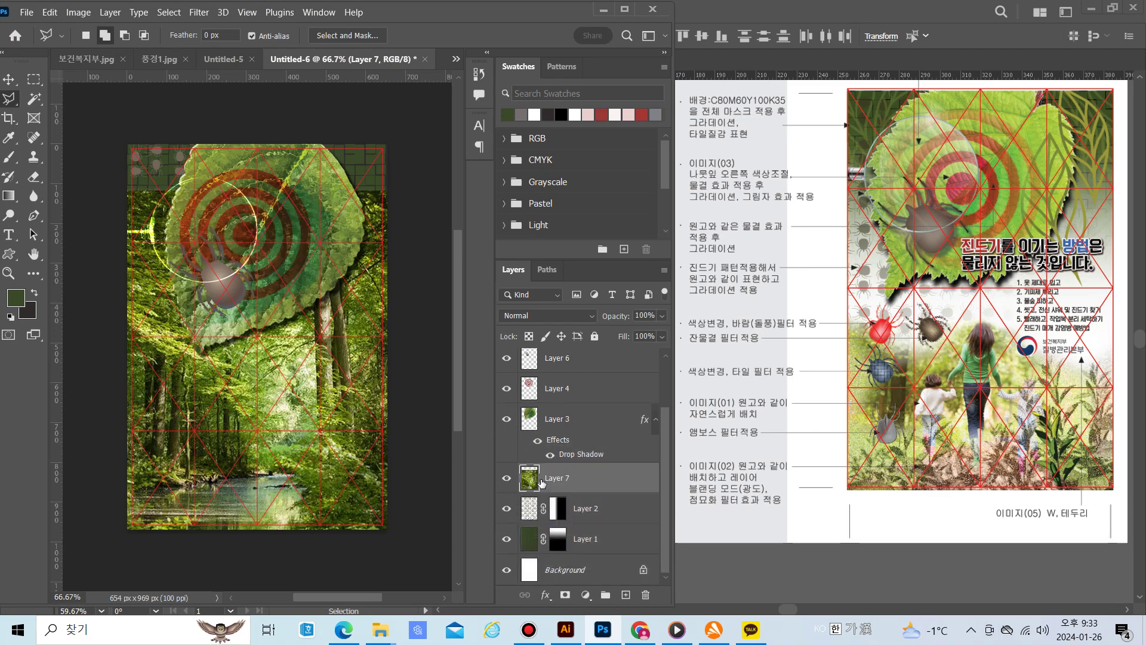
# Add a layer mask to the forest photo and fade out its upper part with a linear gradient across the third grid row, then select its image thumbnail
pyautogui.click(564, 595)
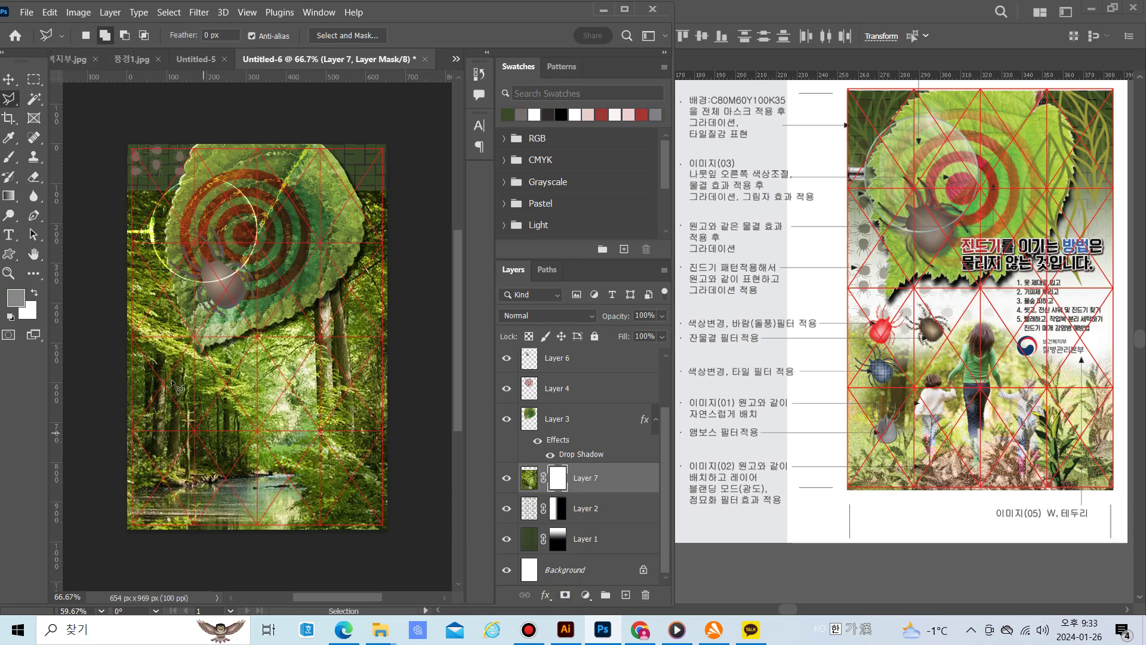
pyautogui.click(8, 197)
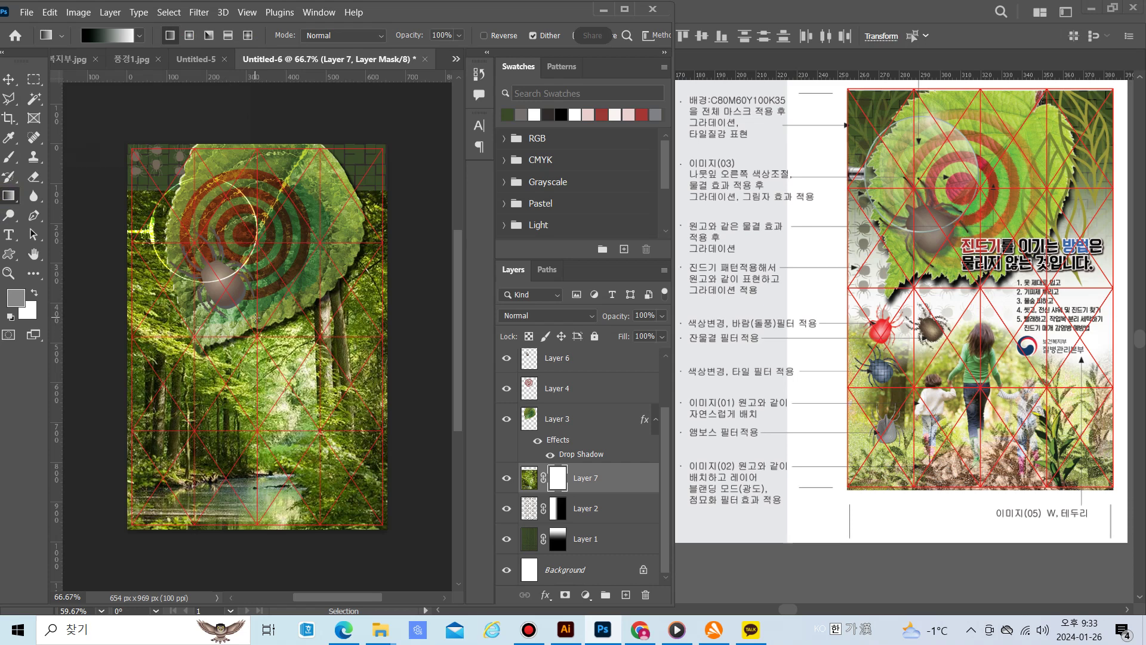
pyautogui.moveTo(255, 315); pyautogui.dragTo(253, 352)
pyautogui.moveTo(251, 393); pyautogui.dragTo(251, 393)
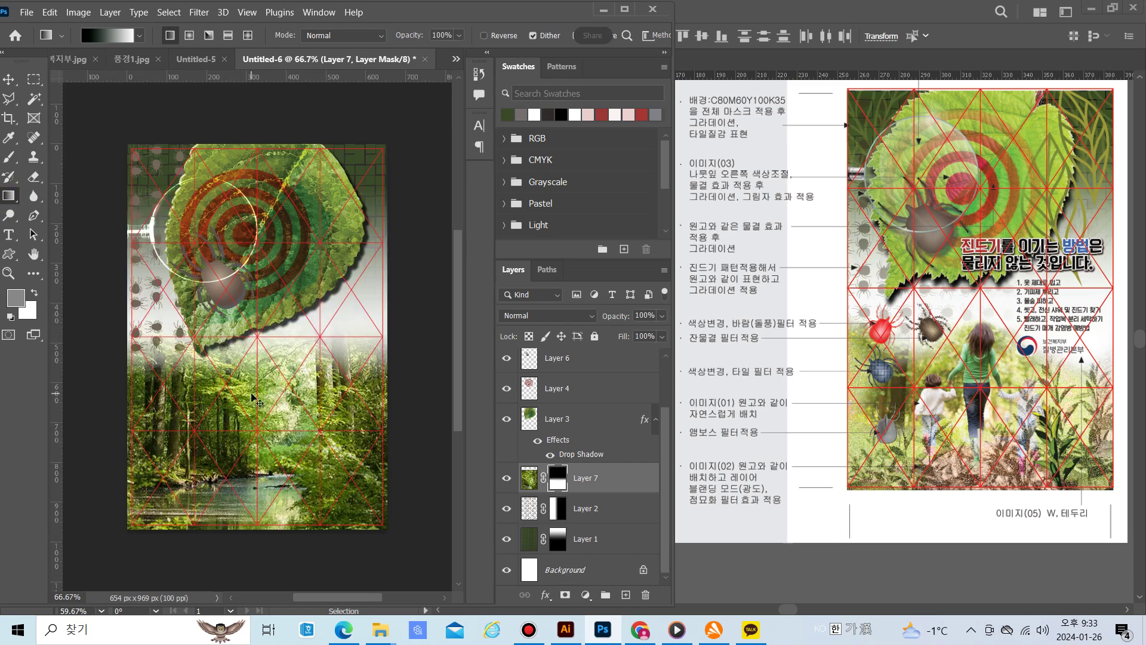
pyautogui.hotkey('ctrl', 'z')
pyautogui.moveTo(256, 368); pyautogui.dragTo(255, 433)
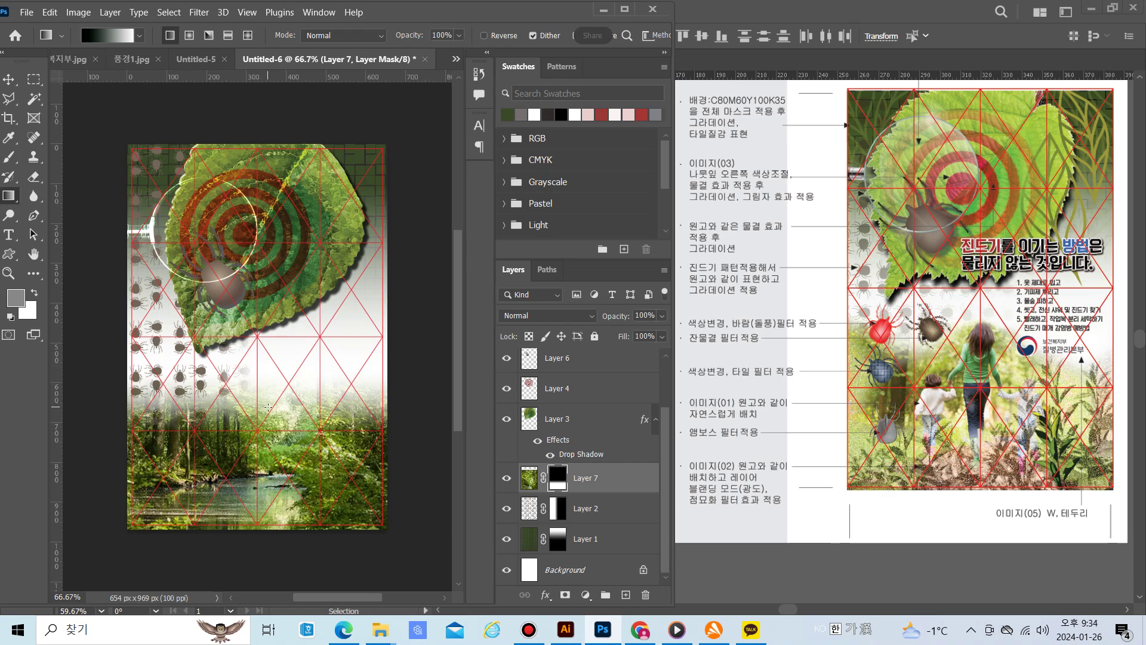
pyautogui.click(528, 479)
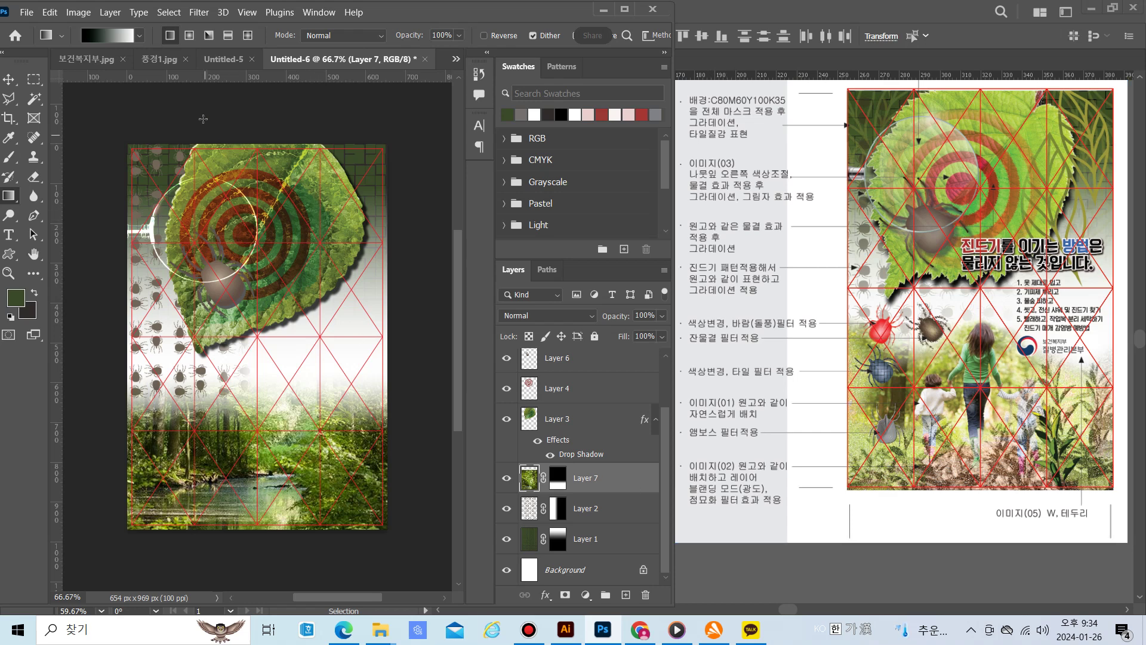
# Apply a Pointillize filter with cell size 3 to the forest photo on Layer 7 and set its blending mode to Pin Light
pyautogui.click(198, 13)
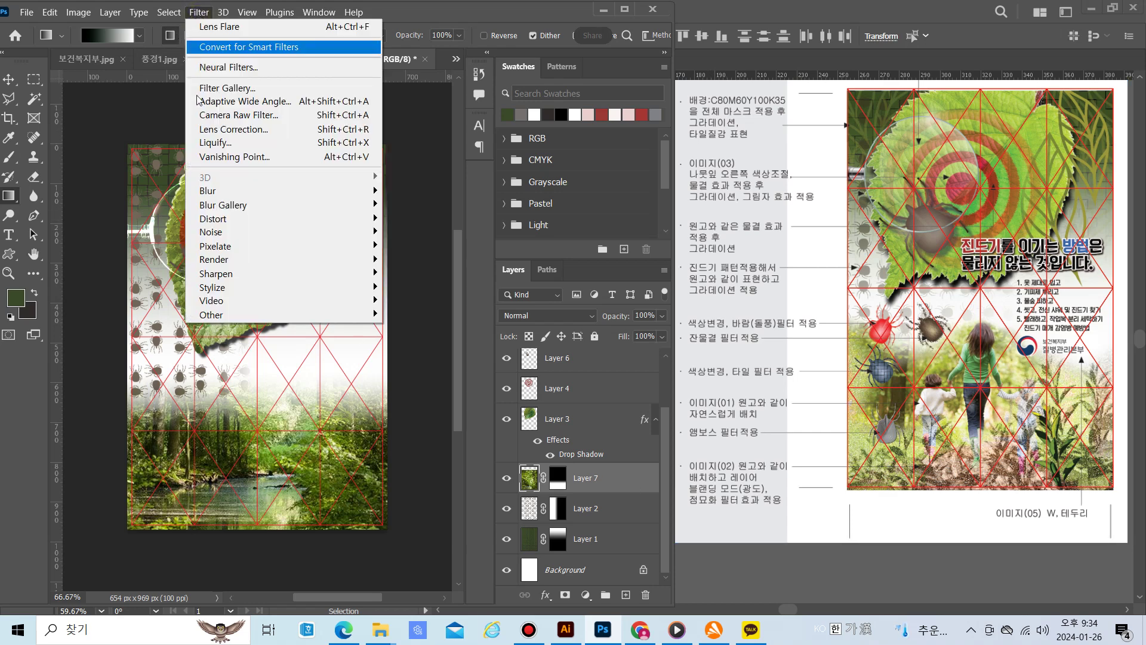
pyautogui.moveTo(246, 288)
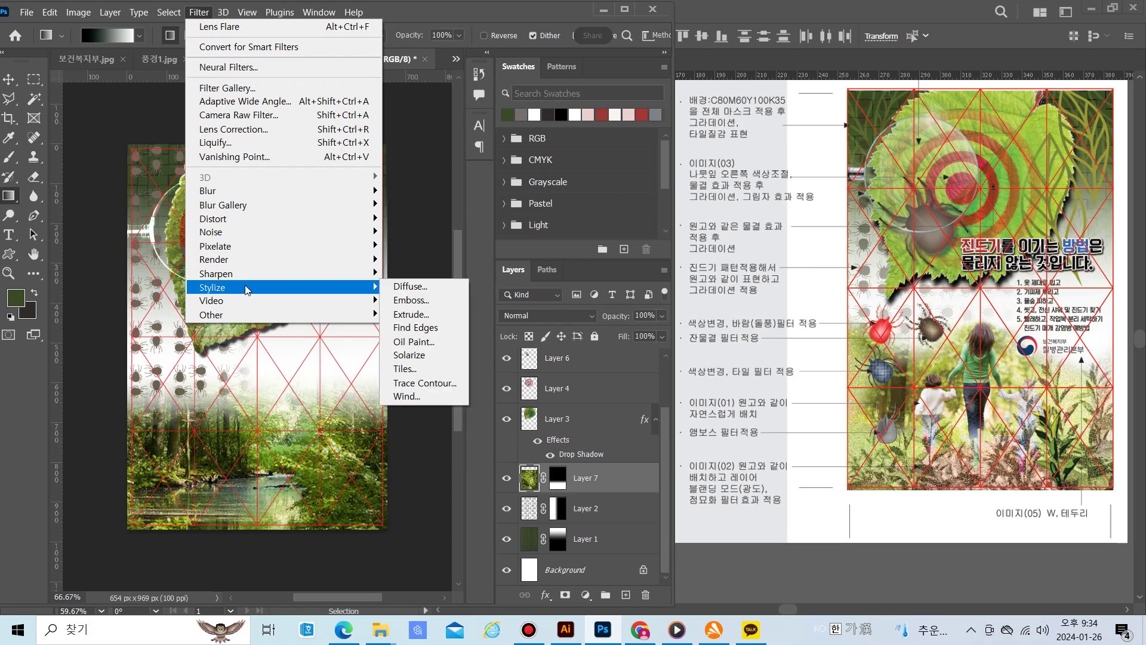
pyautogui.moveTo(294, 247)
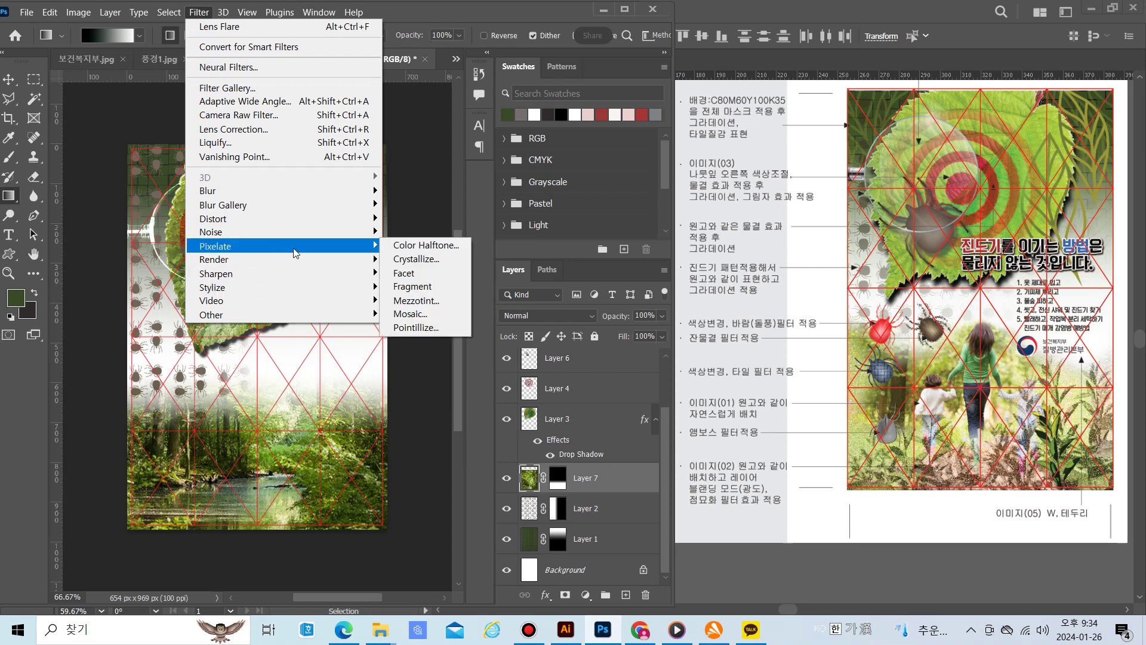
pyautogui.click(398, 328)
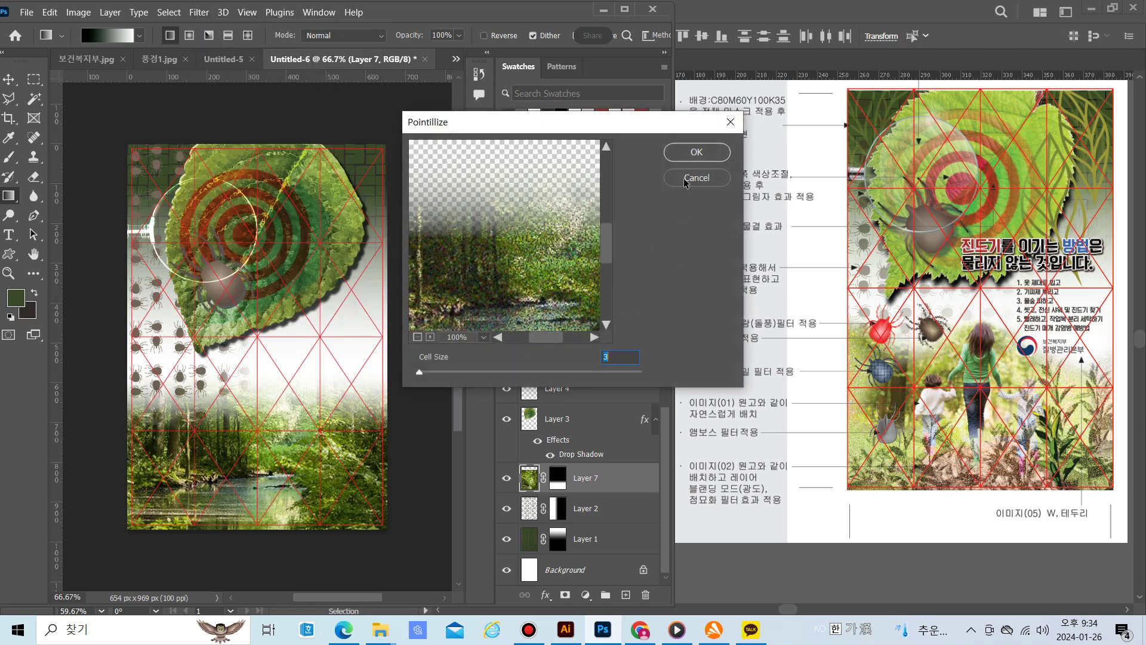
pyautogui.click(699, 153)
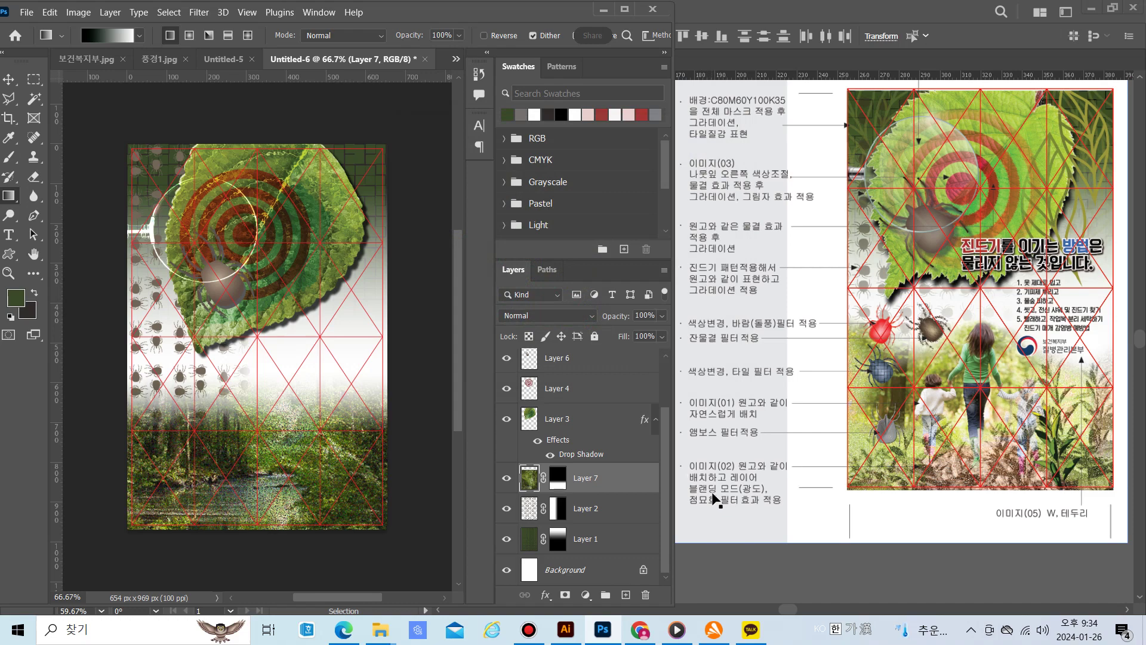
pyautogui.click(593, 318)
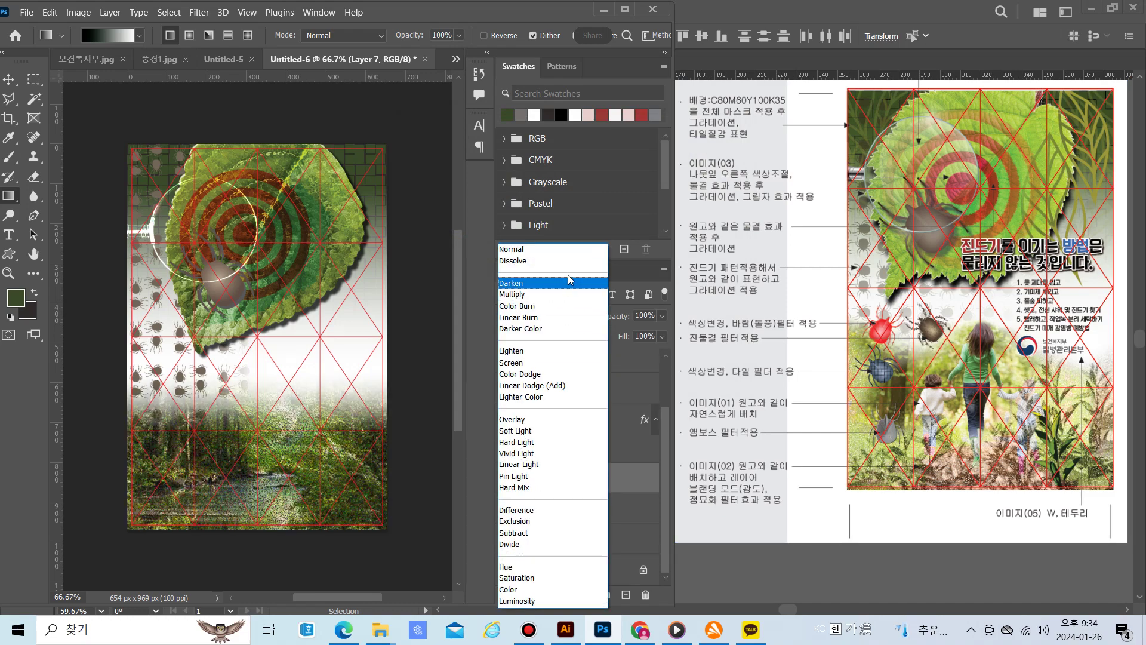
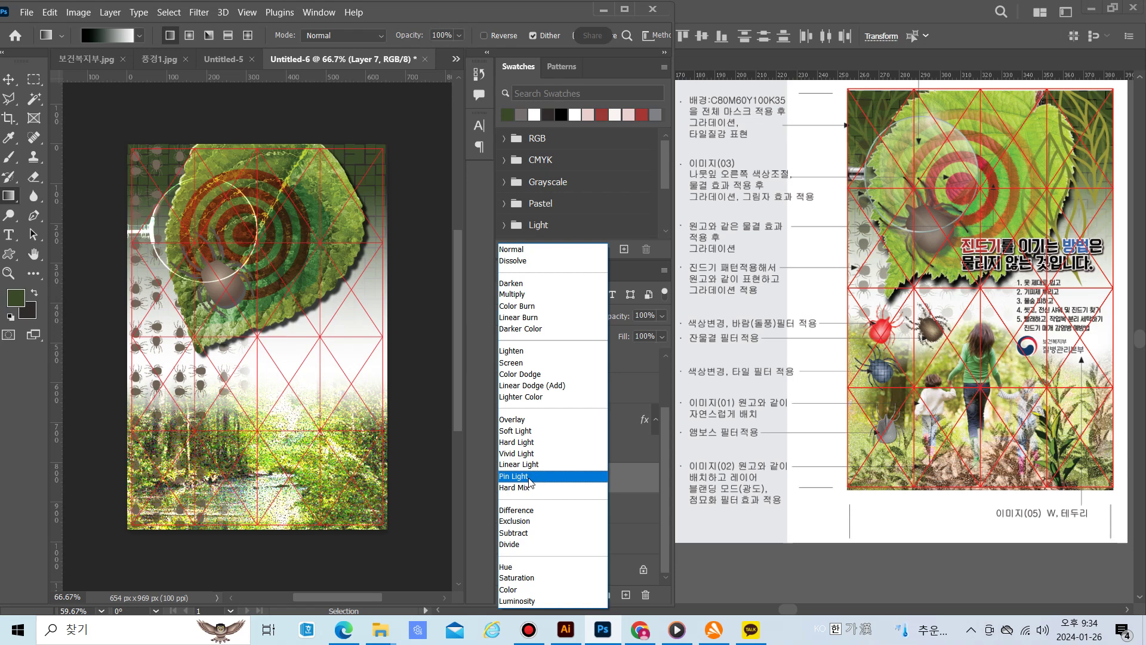
pyautogui.click(529, 476)
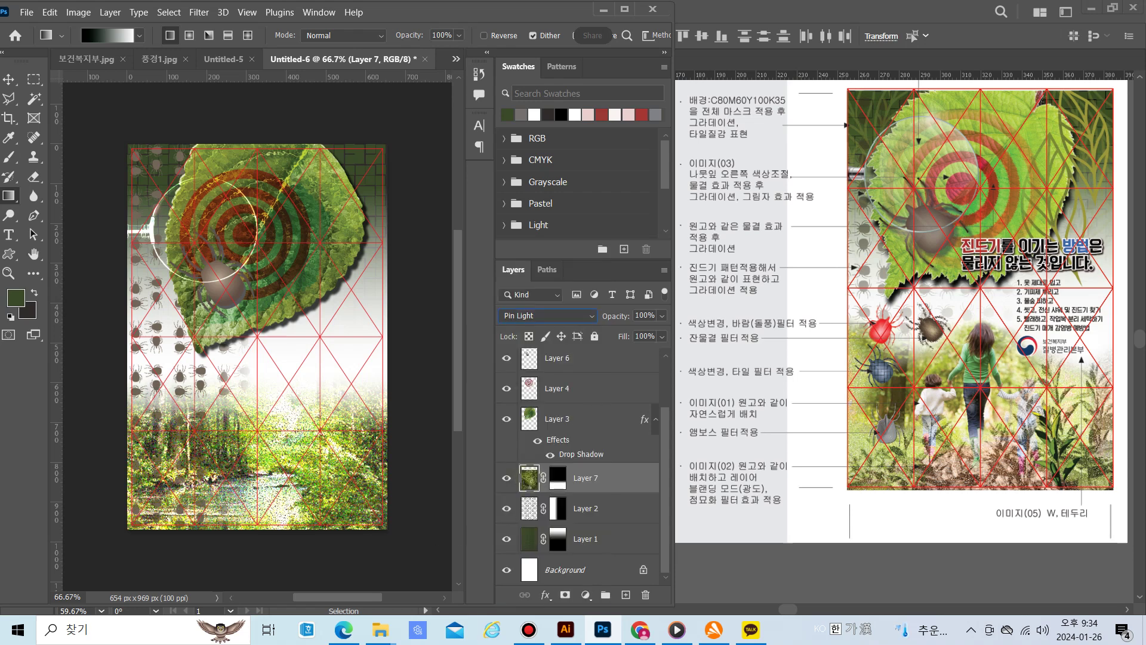
# Select the tick-pattern layer, Layer 2, and set up a 90 px soft round brush with the default black and white colours
pyautogui.click(530, 509)
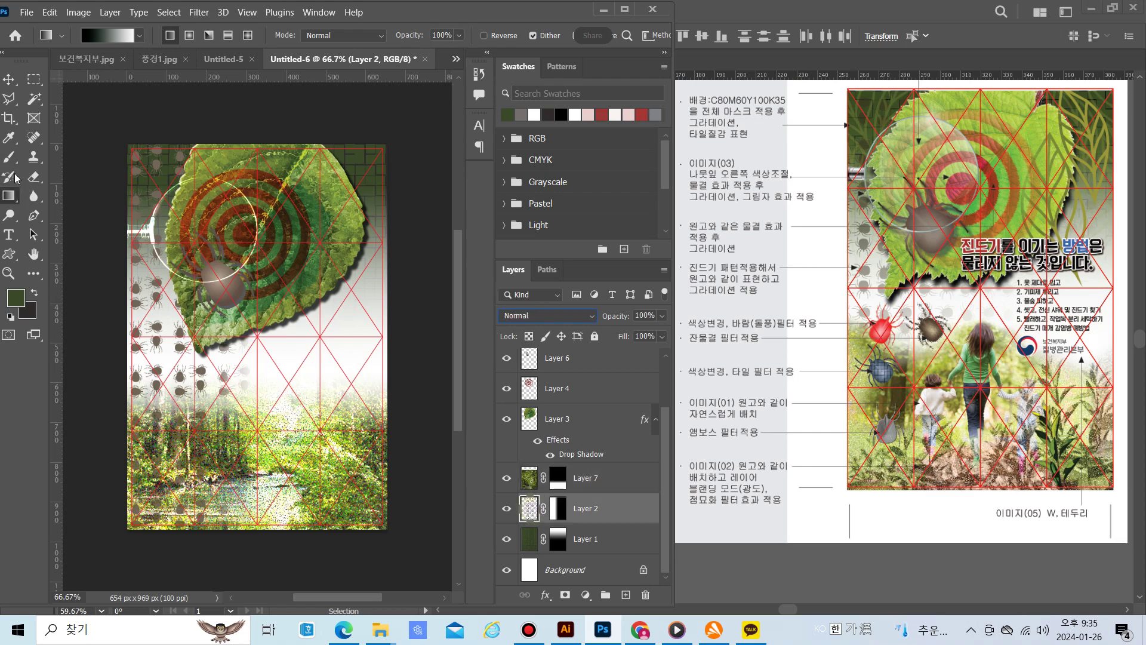
pyautogui.click(8, 157)
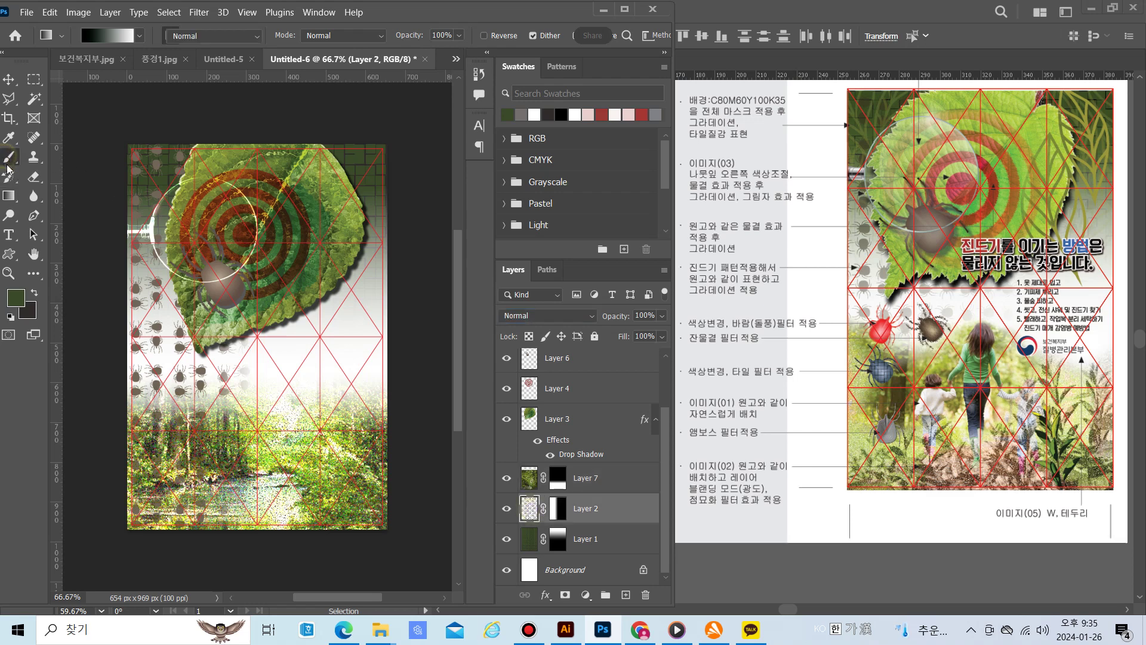
pyautogui.click(34, 293)
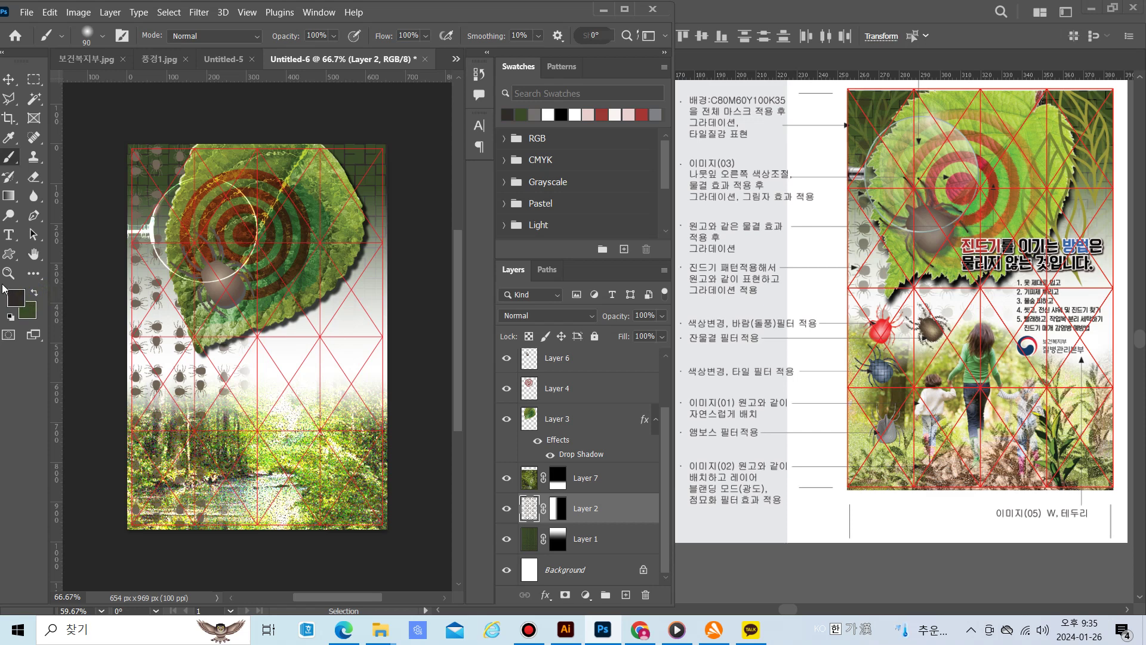
pyautogui.click(10, 321)
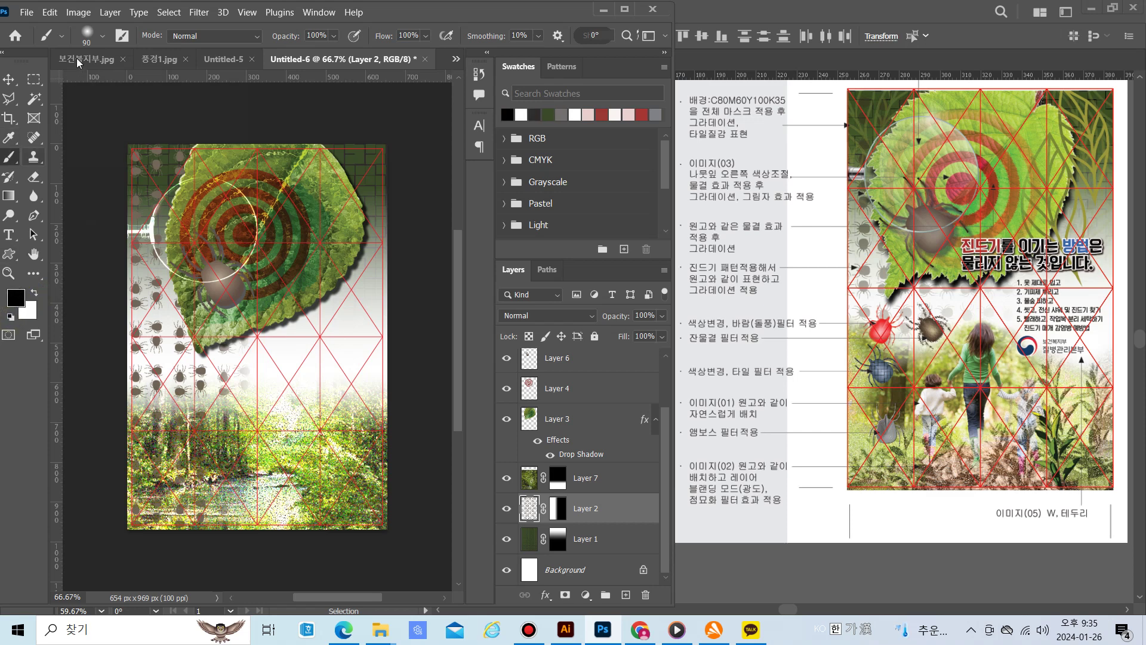
pyautogui.click(103, 36)
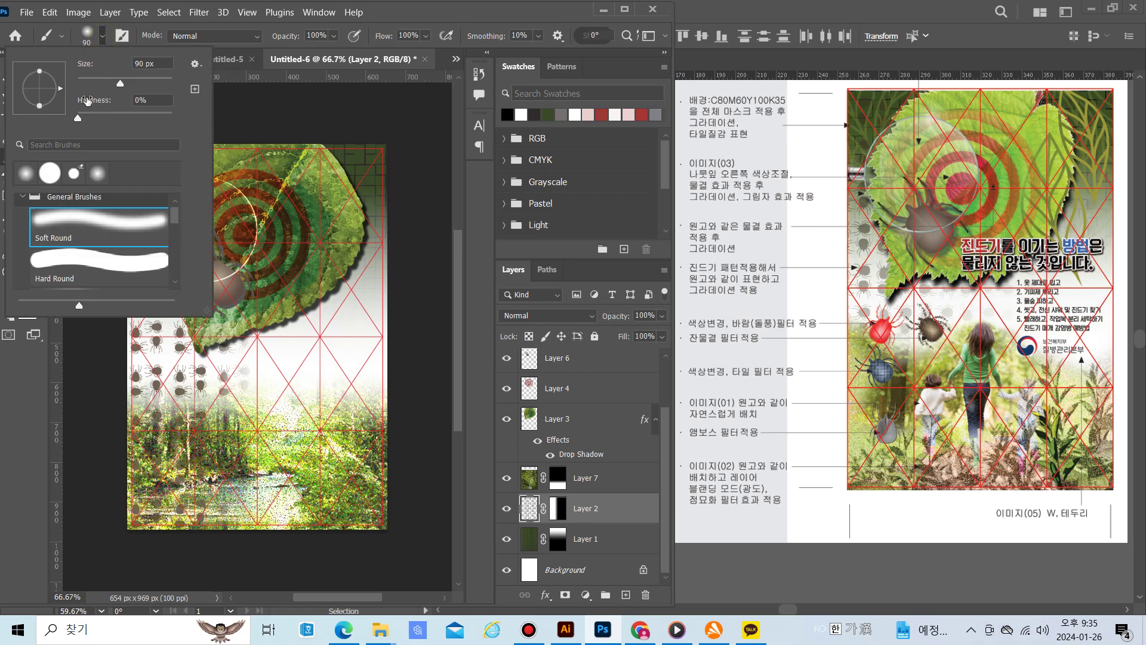
pyautogui.click(25, 173)
pyautogui.click(159, 437)
pyautogui.click(150, 433)
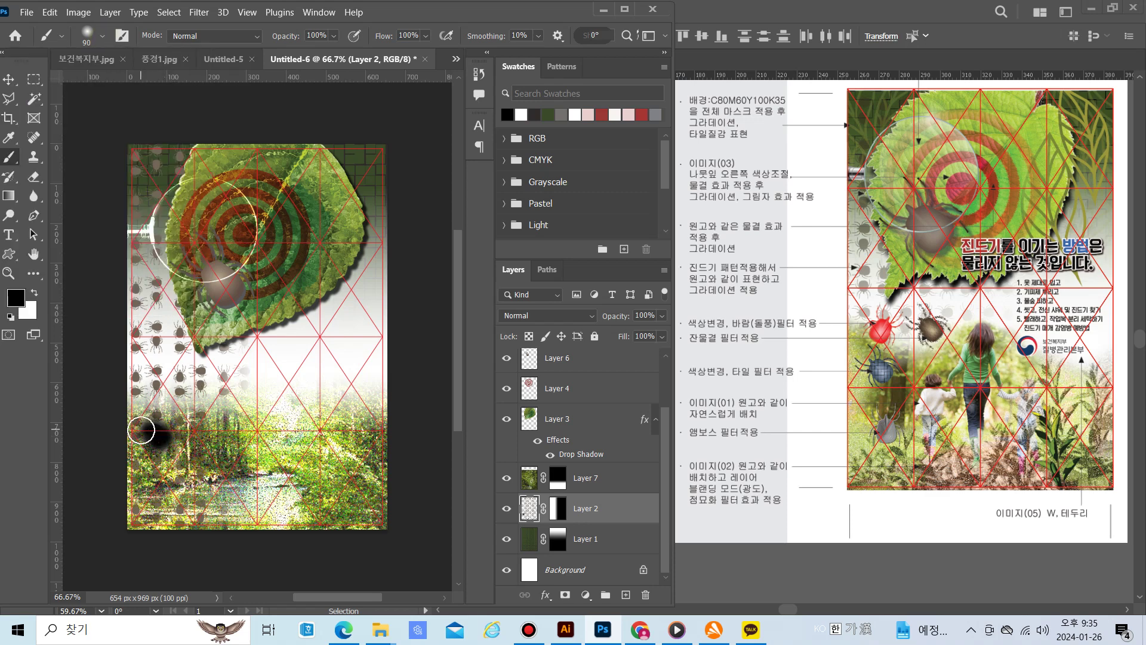
pyautogui.hotkey('ctrl', 'z')
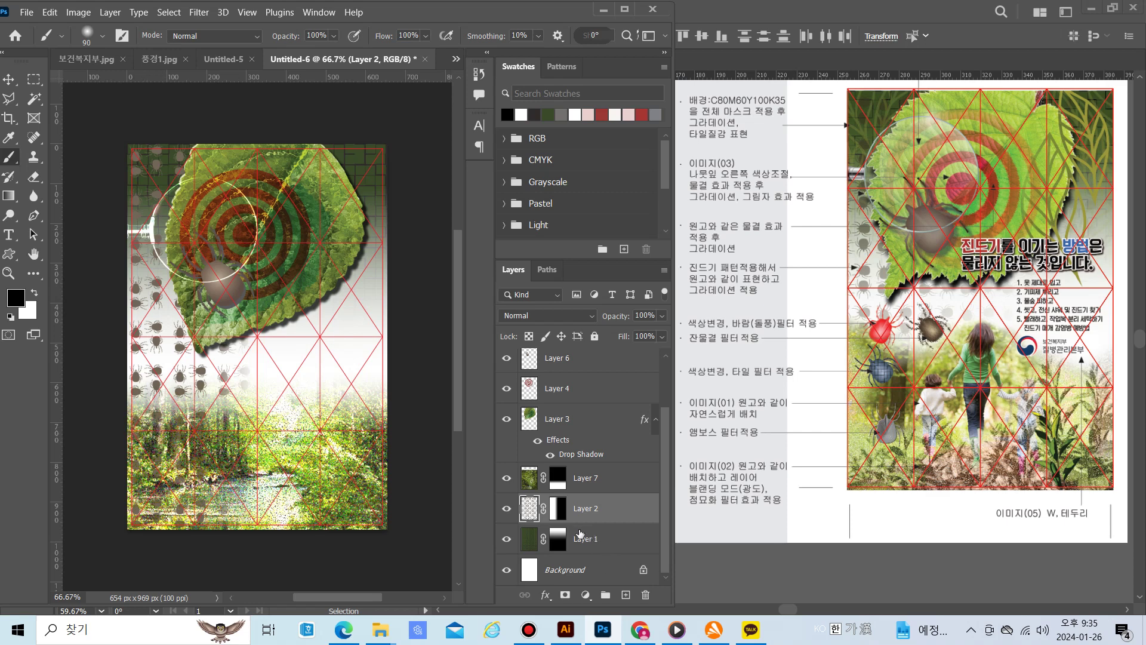
# Paint black on Layer 2's mask to hide the ticks over the forest area, then select the forest photo's image thumbnail on Layer 7
pyautogui.click(556, 512)
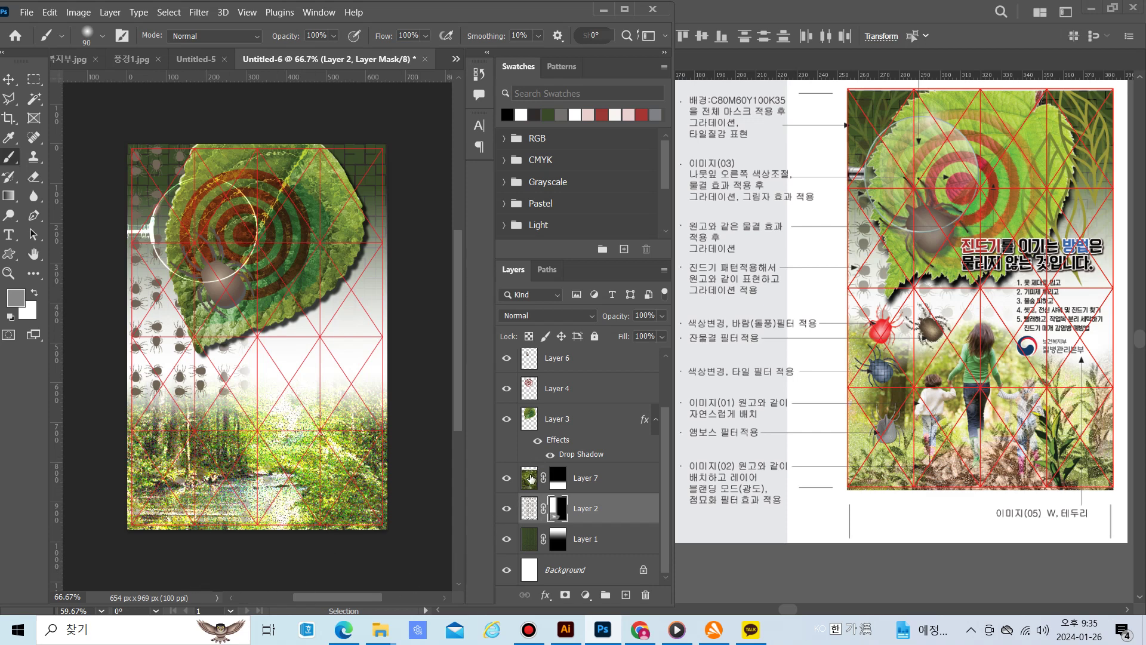
pyautogui.click(533, 485)
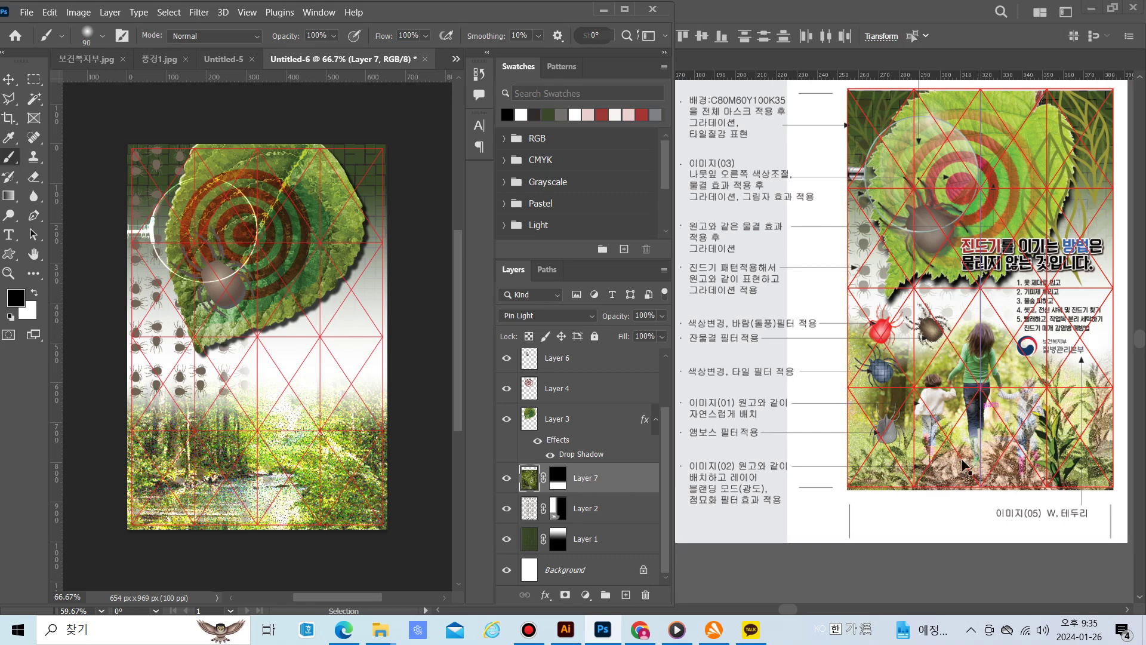
# Look through 산책.jpg, the 공개문제40번연습 folder and Untitled-5 for the cut-out of the walking people
pyautogui.click(457, 61)
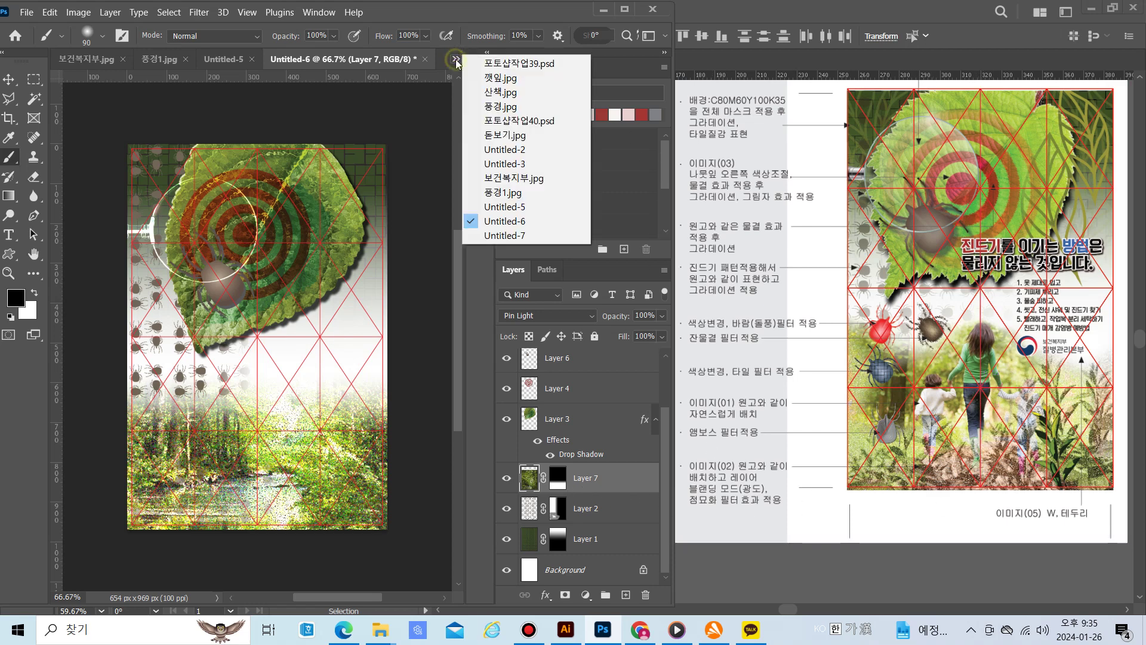
pyautogui.click(483, 92)
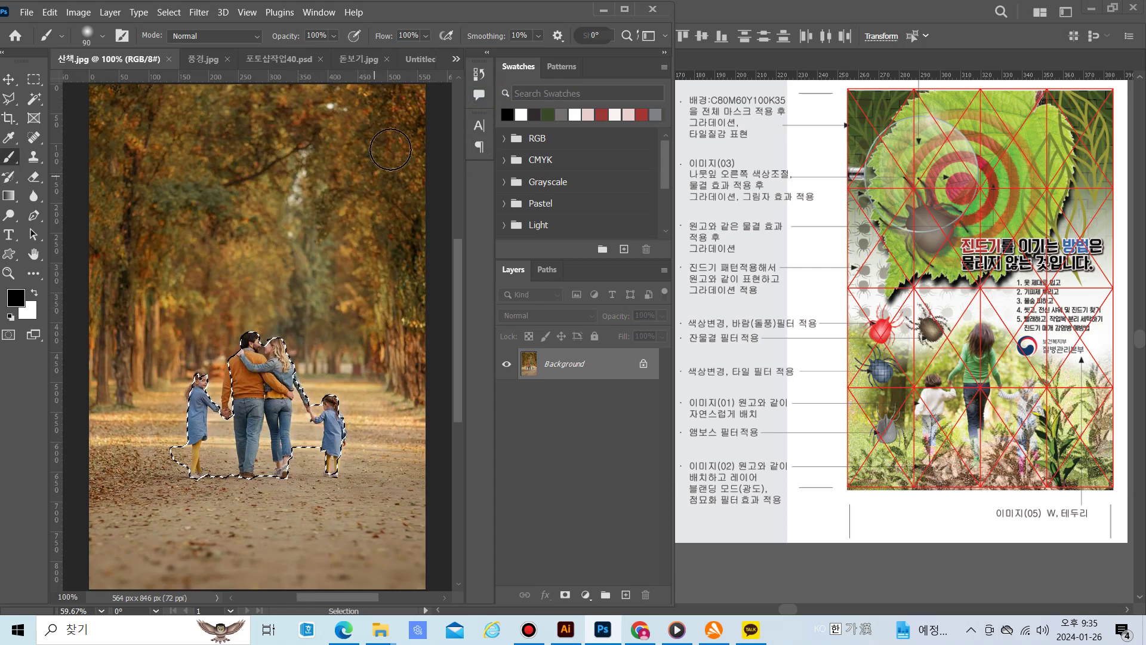
pyautogui.click(456, 60)
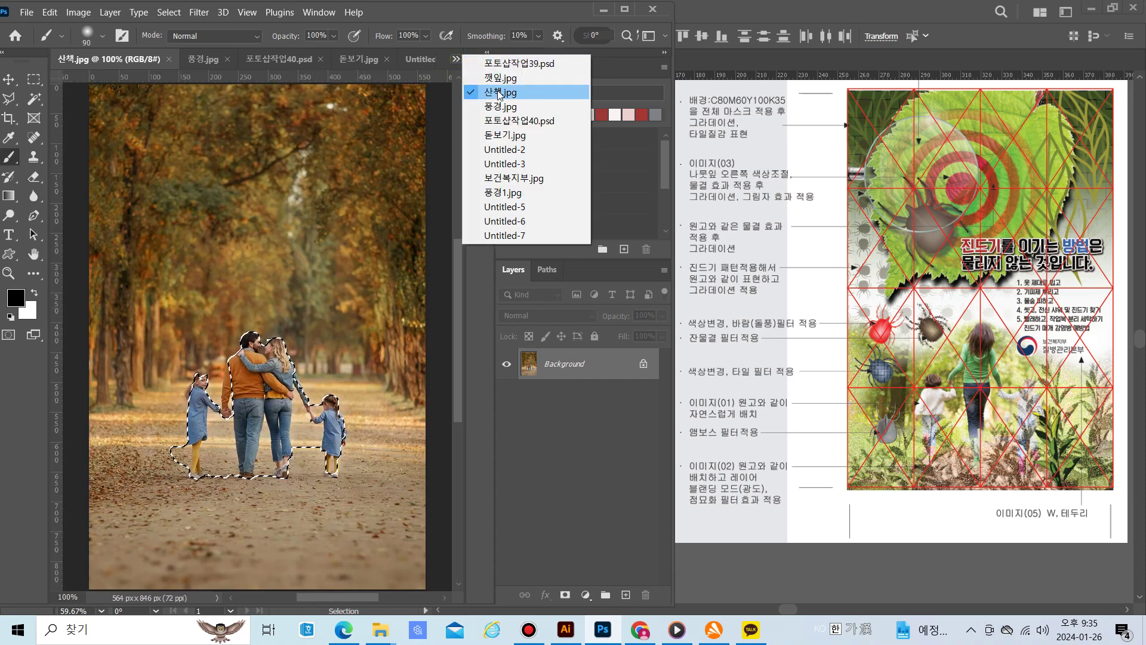
pyautogui.click(31, 13)
pyautogui.click(34, 39)
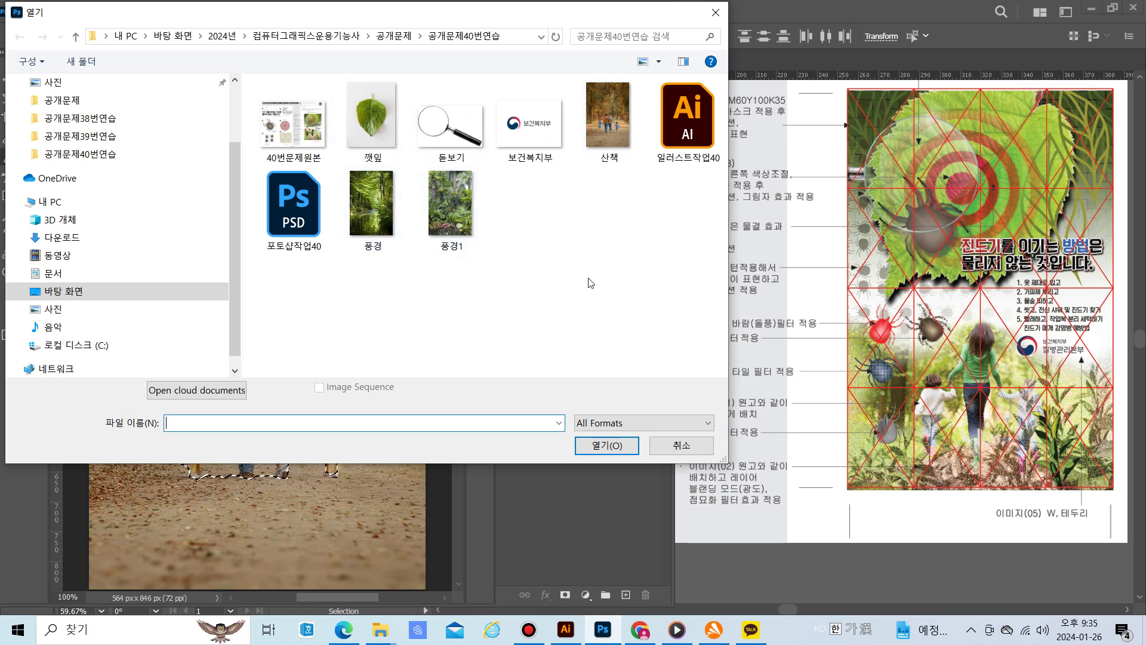
pyautogui.click(675, 451)
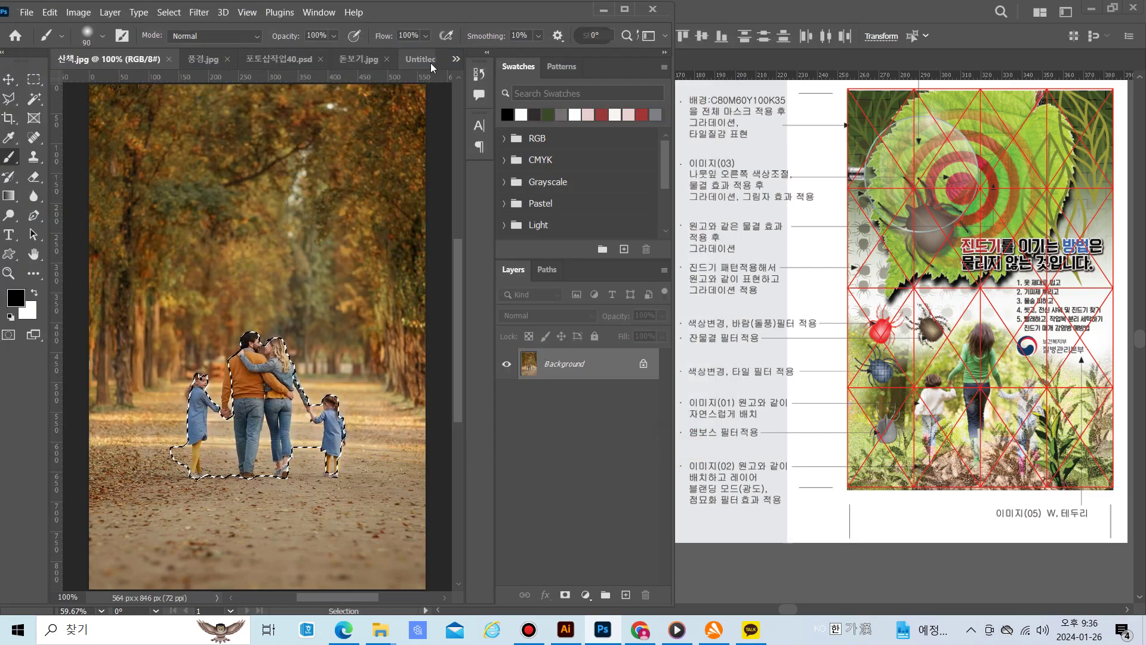
pyautogui.click(456, 59)
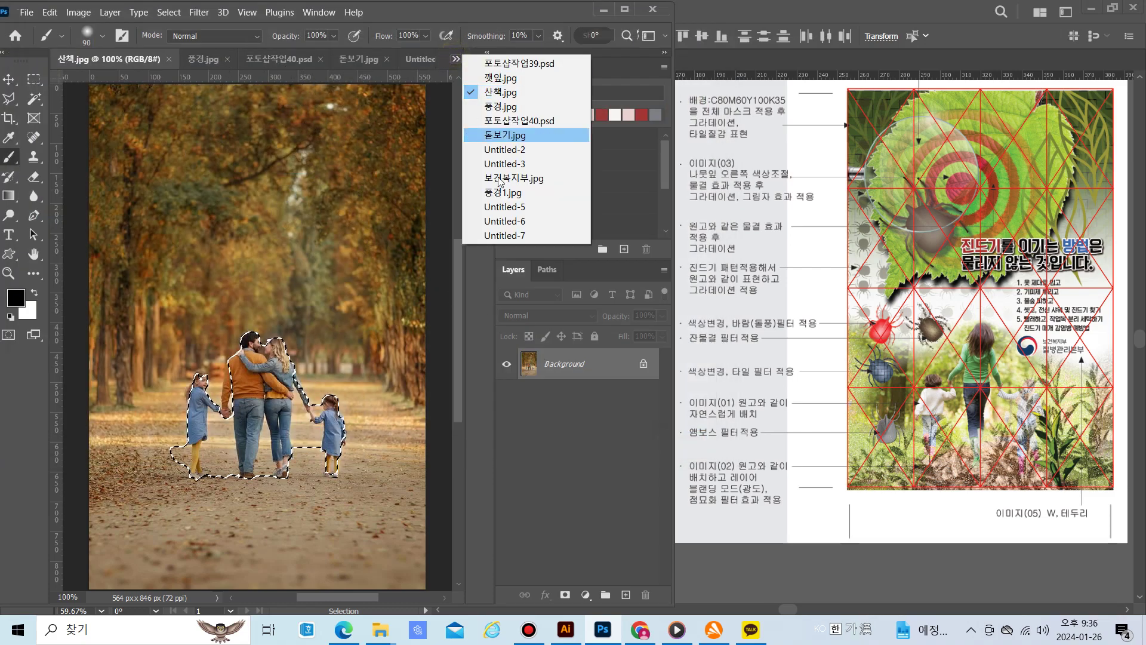
pyautogui.click(503, 212)
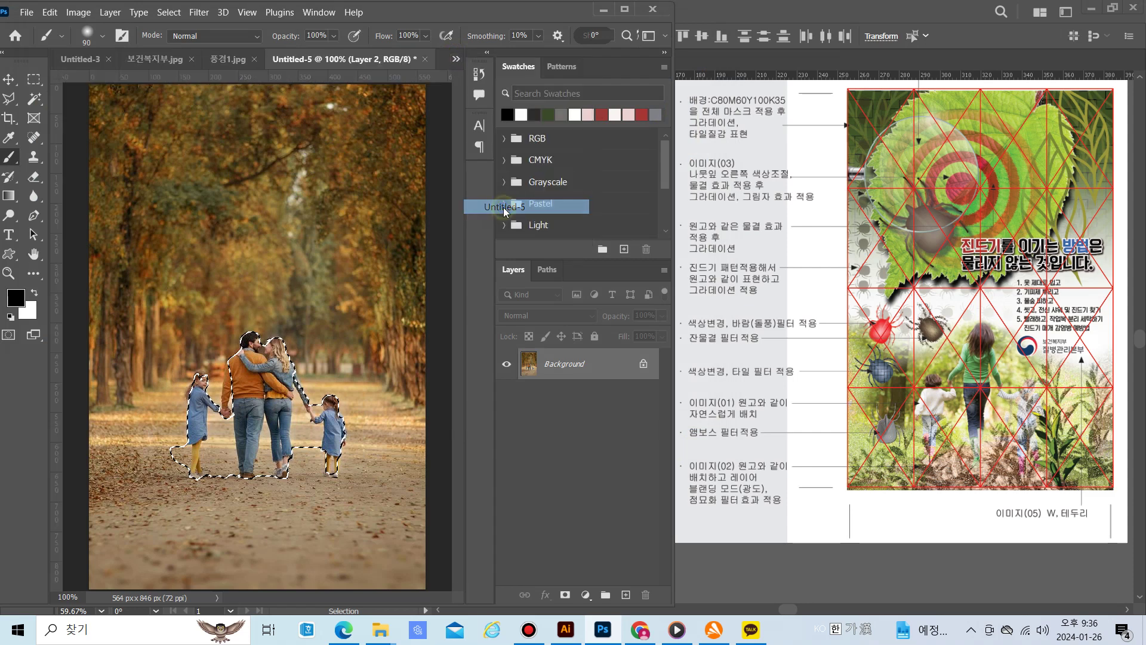
# Copy the selected woman and child from Untitled-3 and paste them into Untitled-6 directly above the forest photo, Layer 7
pyautogui.click(456, 59)
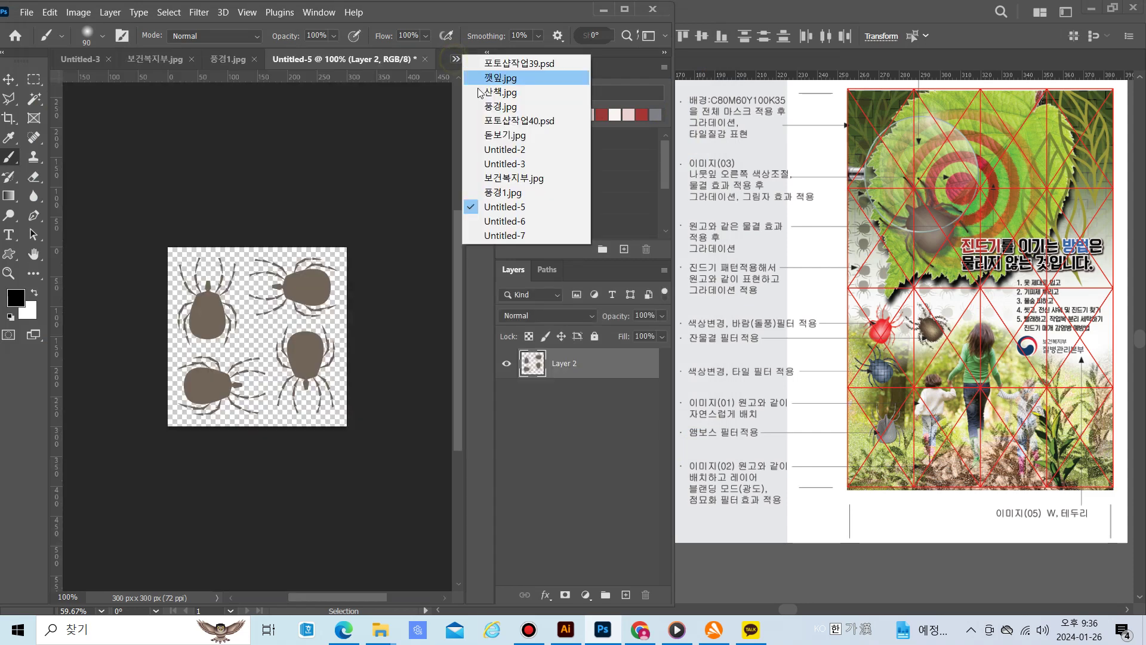
pyautogui.click(503, 161)
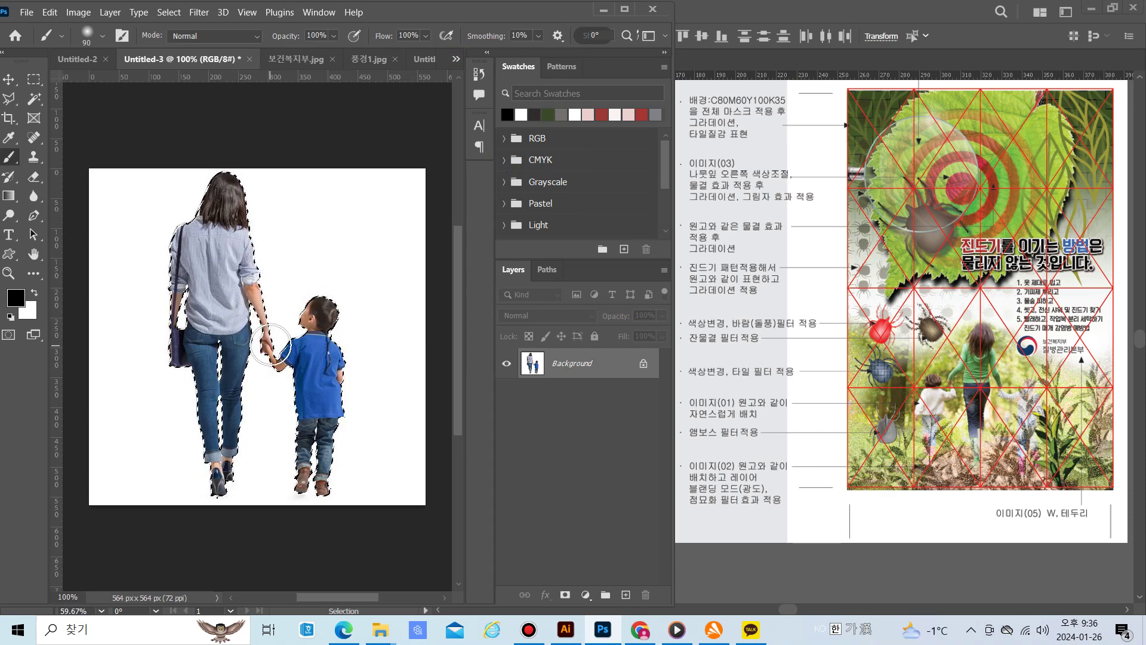
pyautogui.click(455, 59)
pyautogui.click(493, 221)
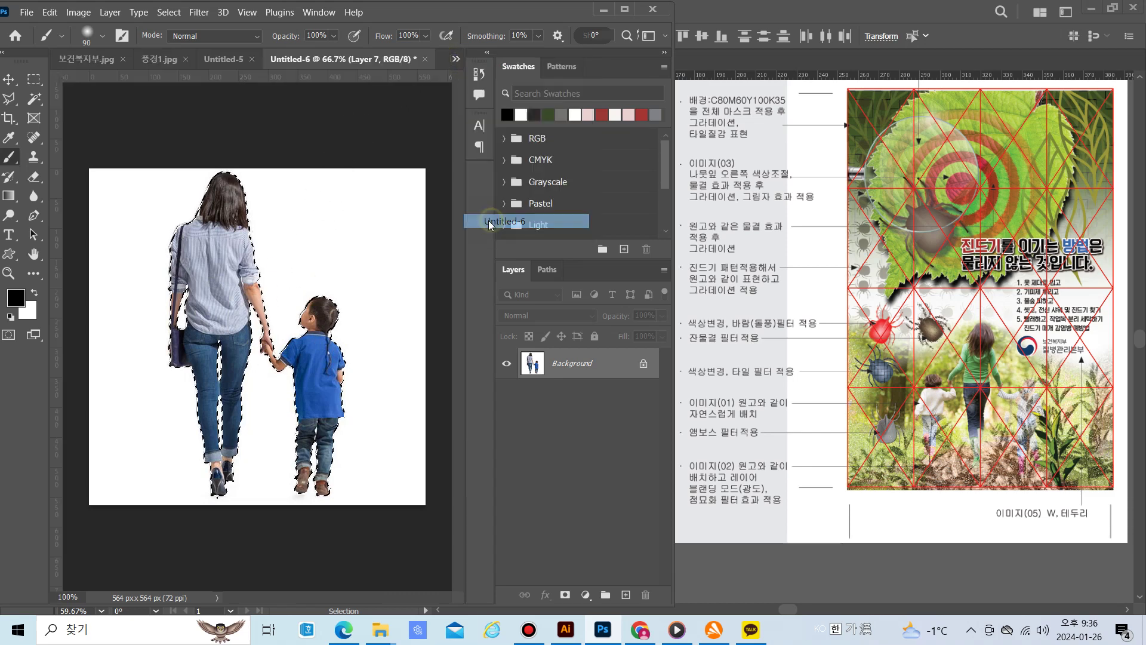
pyautogui.hotkey('ctrl', 'v')
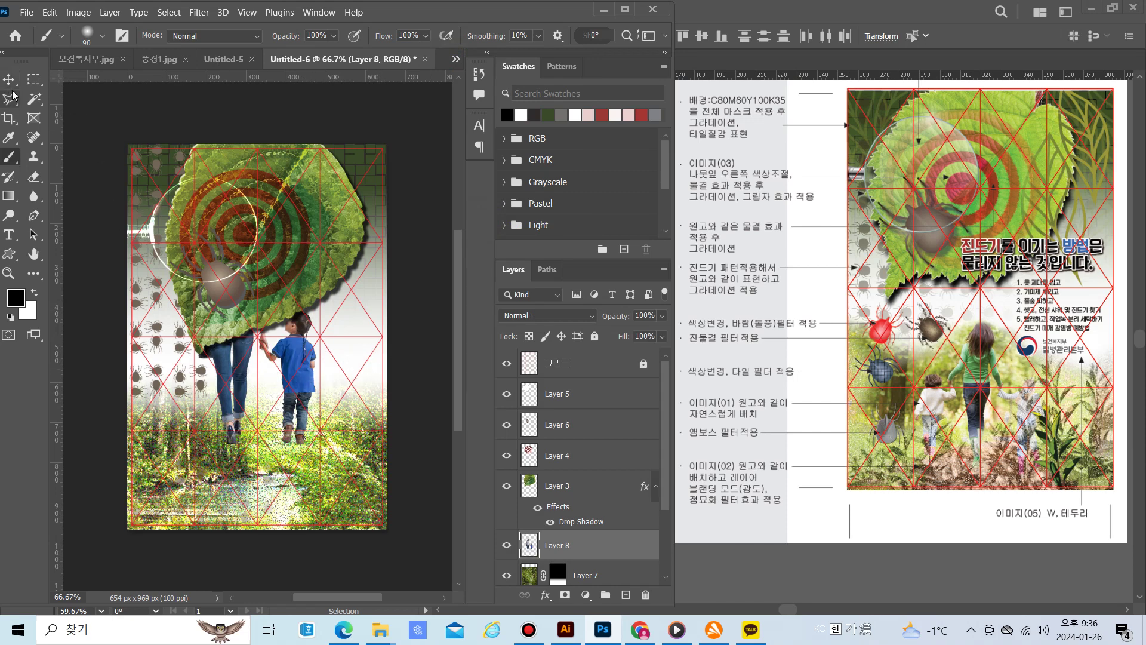
# Scale the woman and child down to about 56% and place them on the forest path in the poster's lower middle
pyautogui.hotkey('ctrl', 't')
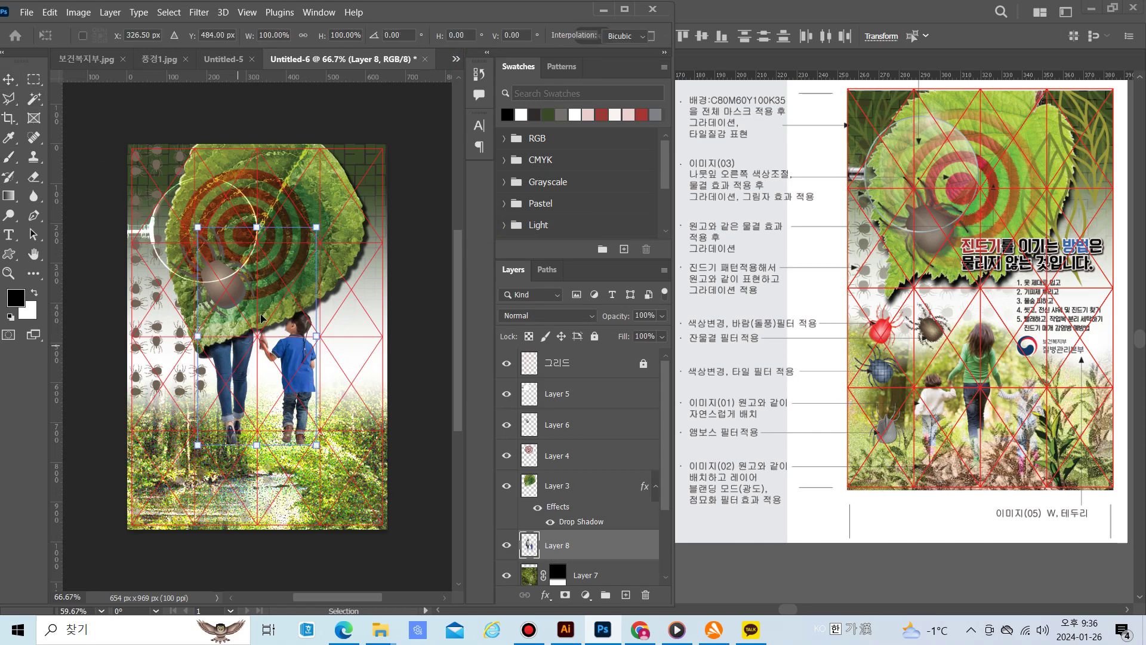
pyautogui.moveTo(316, 227); pyautogui.dragTo(265, 322)
pyautogui.moveTo(227, 382); pyautogui.dragTo(251, 448)
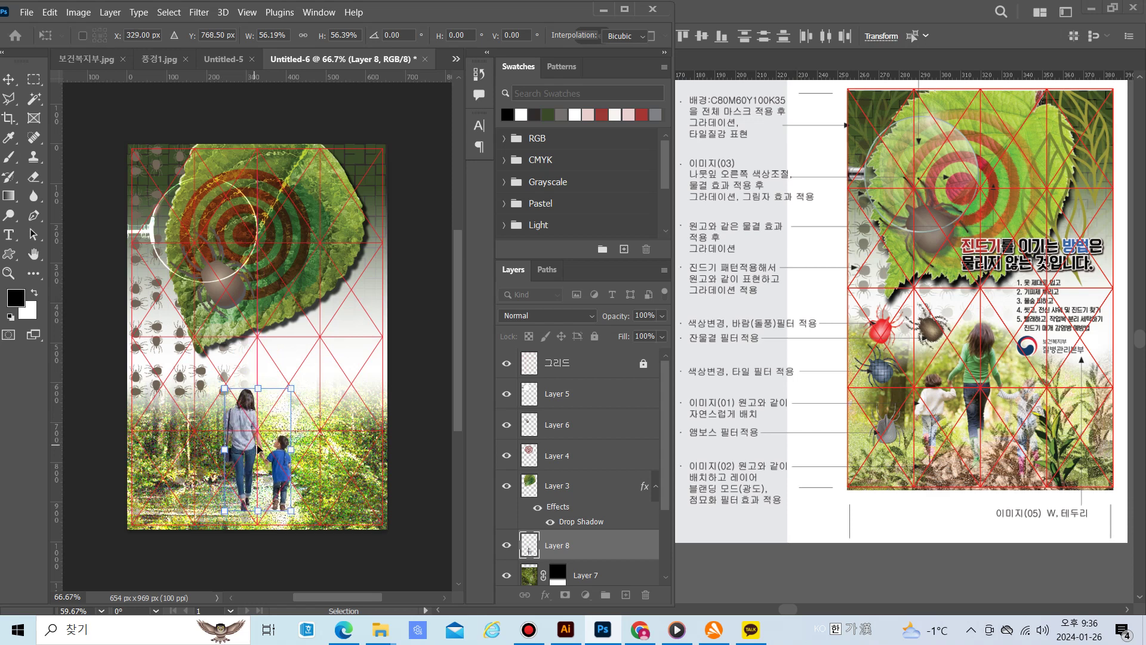
pyautogui.press('Return')
pyautogui.press('b')
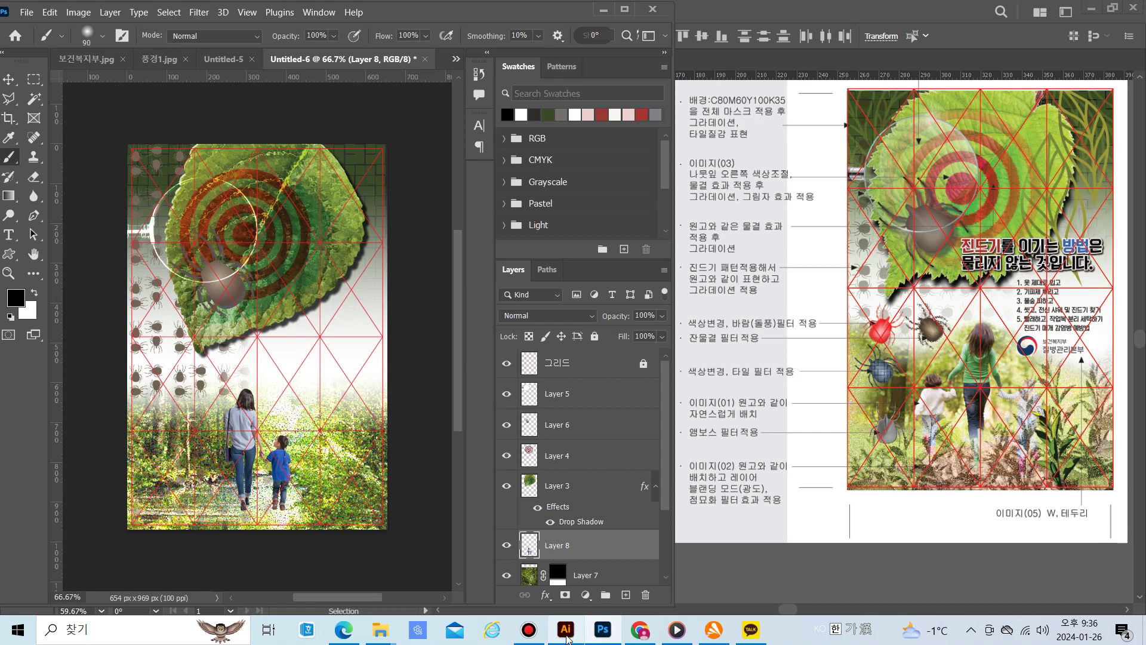
# Switch to Illustrator and select the shaded, gradient-filled tick without a drop shadow beside the shadowed one
pyautogui.click(566, 633)
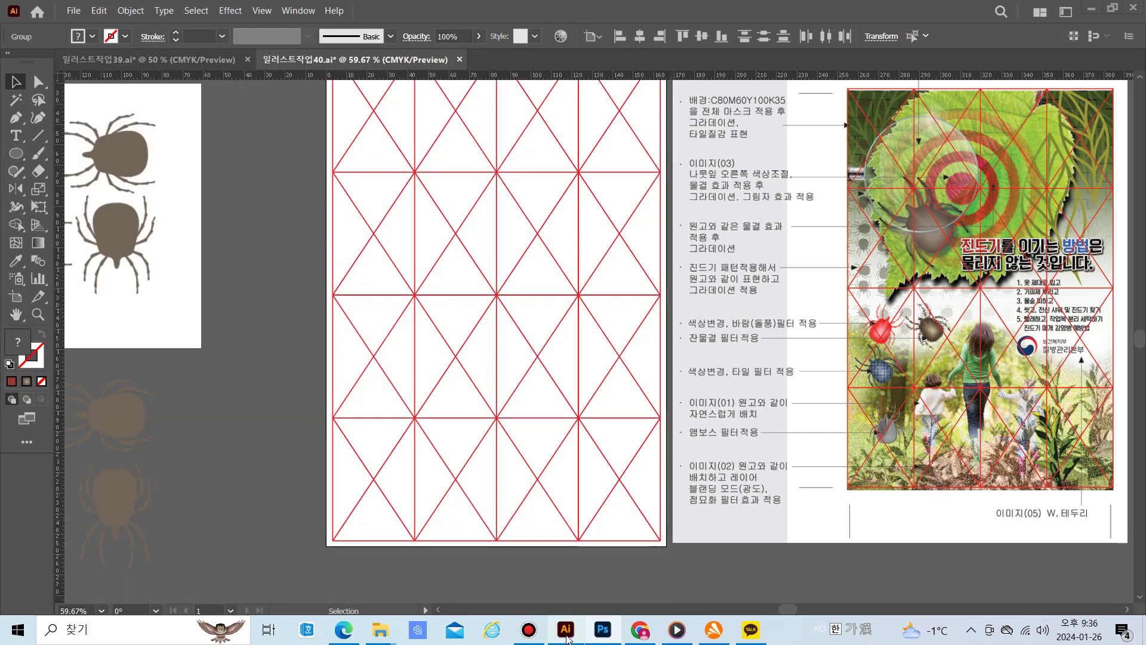
pyautogui.click(126, 423)
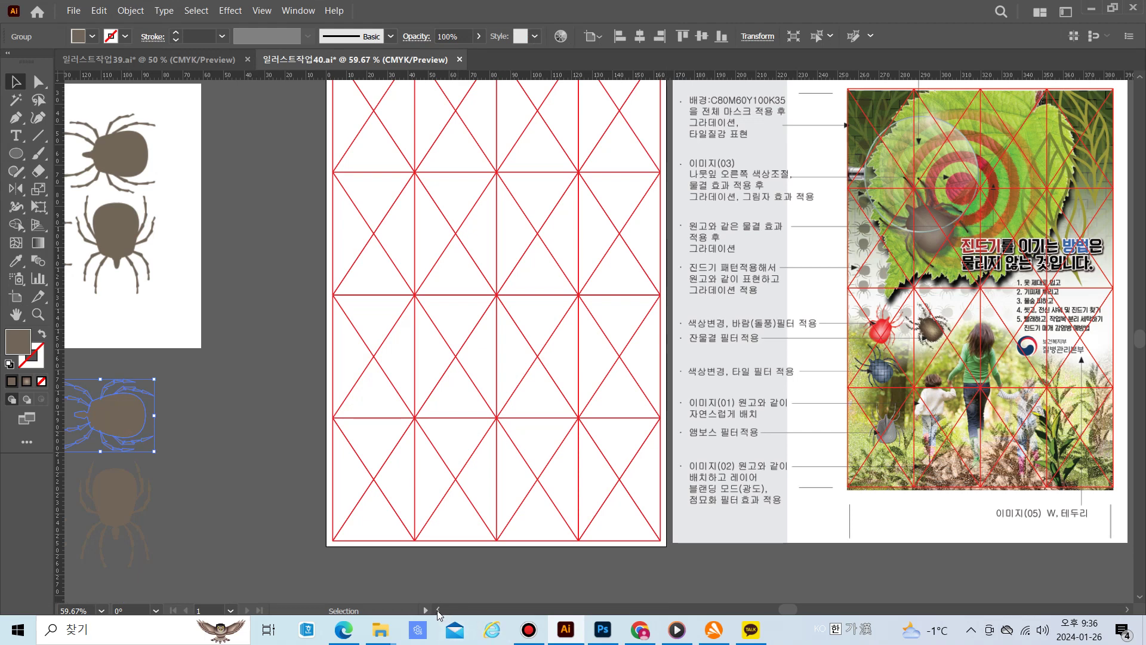
pyautogui.hscroll(-15, 437, 610)
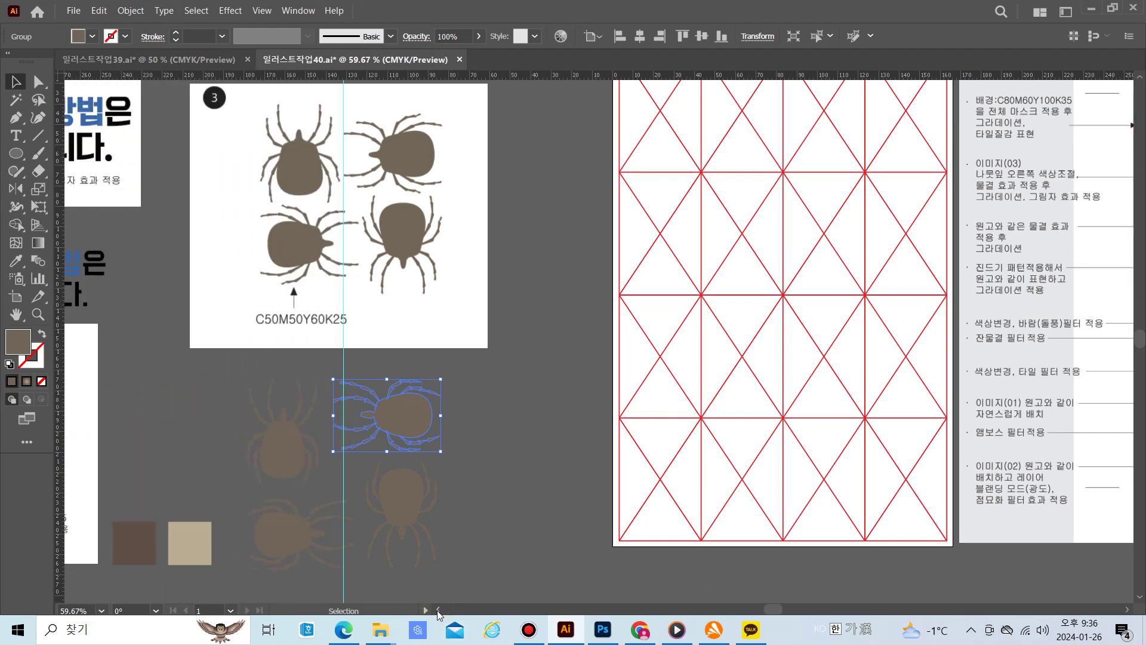
pyautogui.scroll(-5, 161, 474)
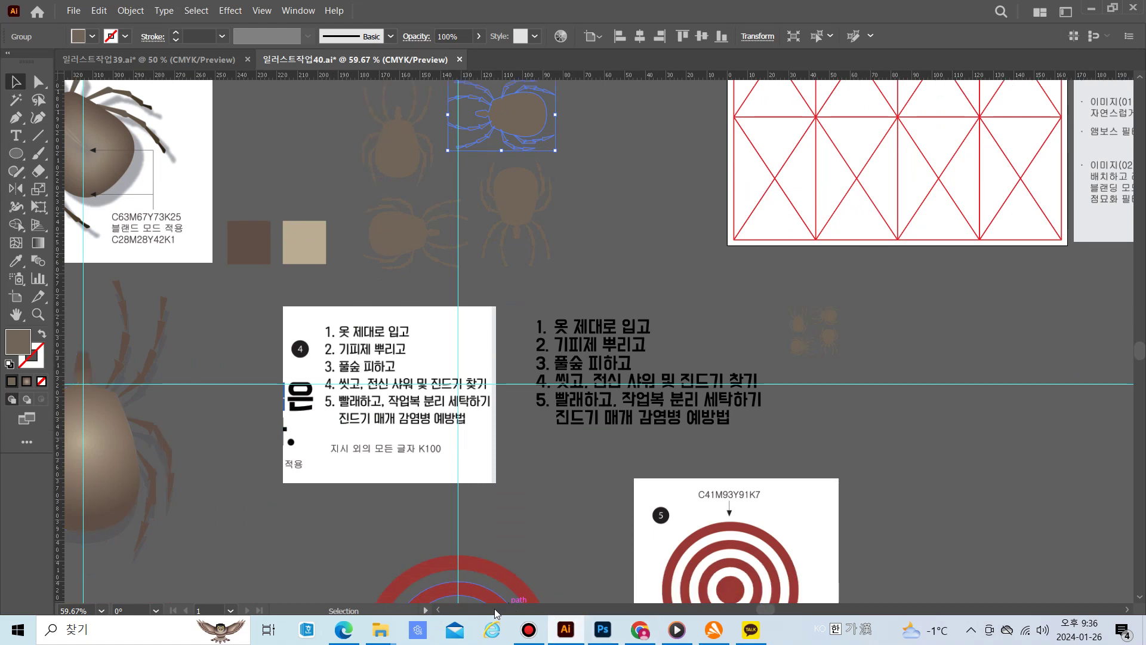
pyautogui.hscroll(-10, 436, 611)
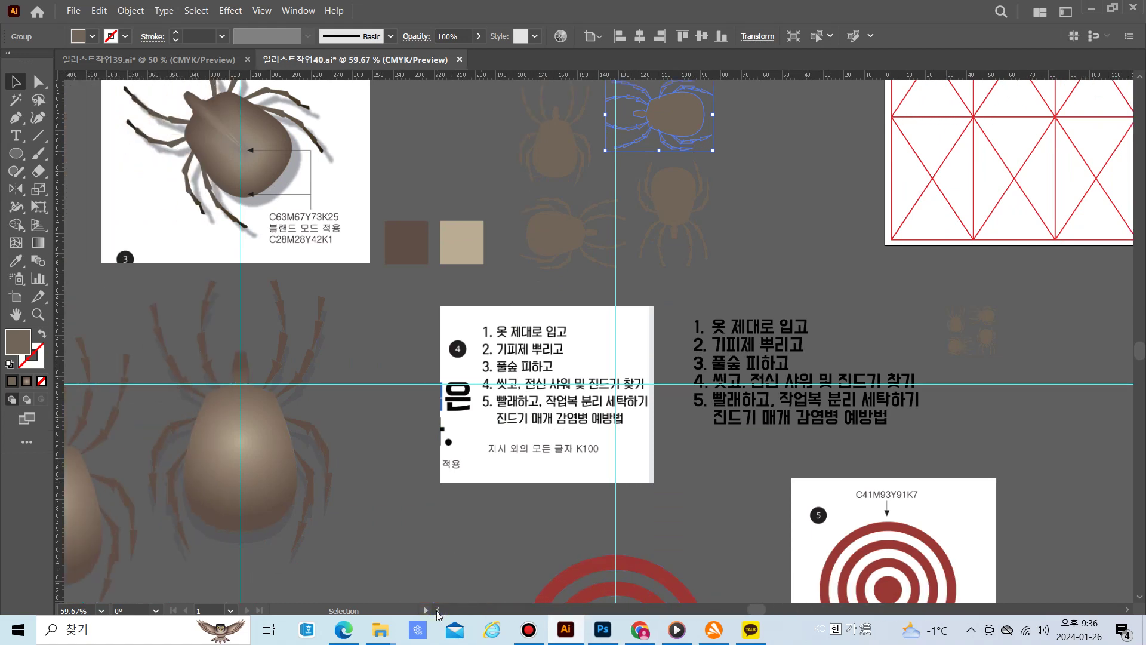
pyautogui.scroll(-1, 261, 525)
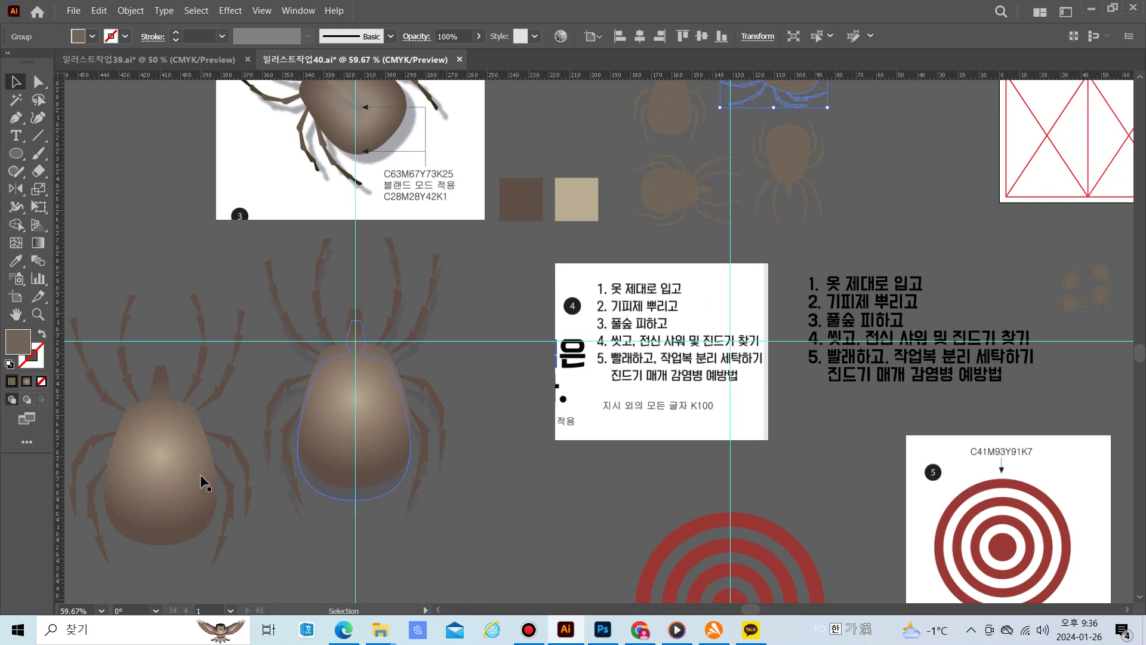
pyautogui.click(173, 469)
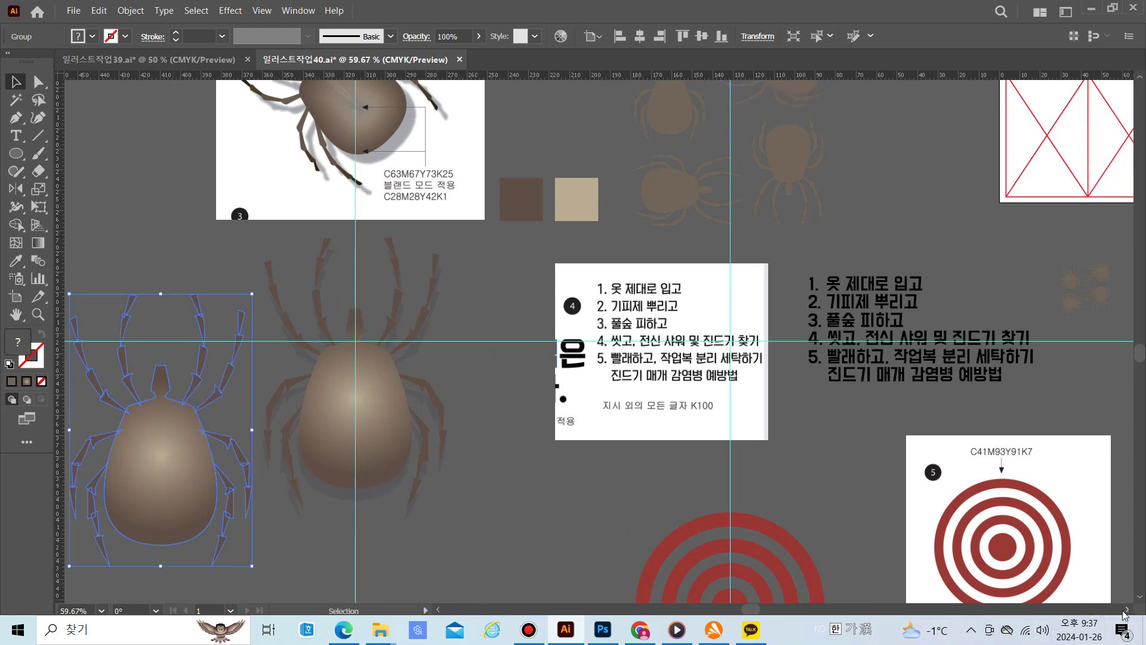
# Bring the reference poster back into view in Illustrator, then paste the copied tick into Untitled-6 in Photoshop, directly above Layer 8
pyautogui.hscroll(12, 1128, 613)
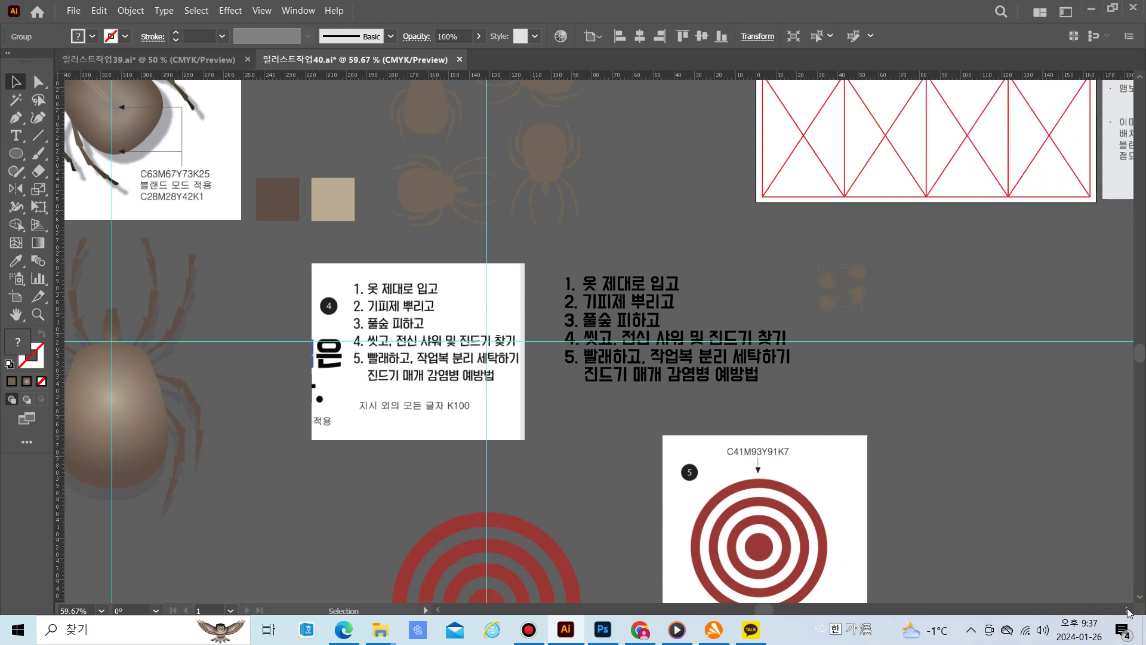
pyautogui.hscroll(11, 1128, 613)
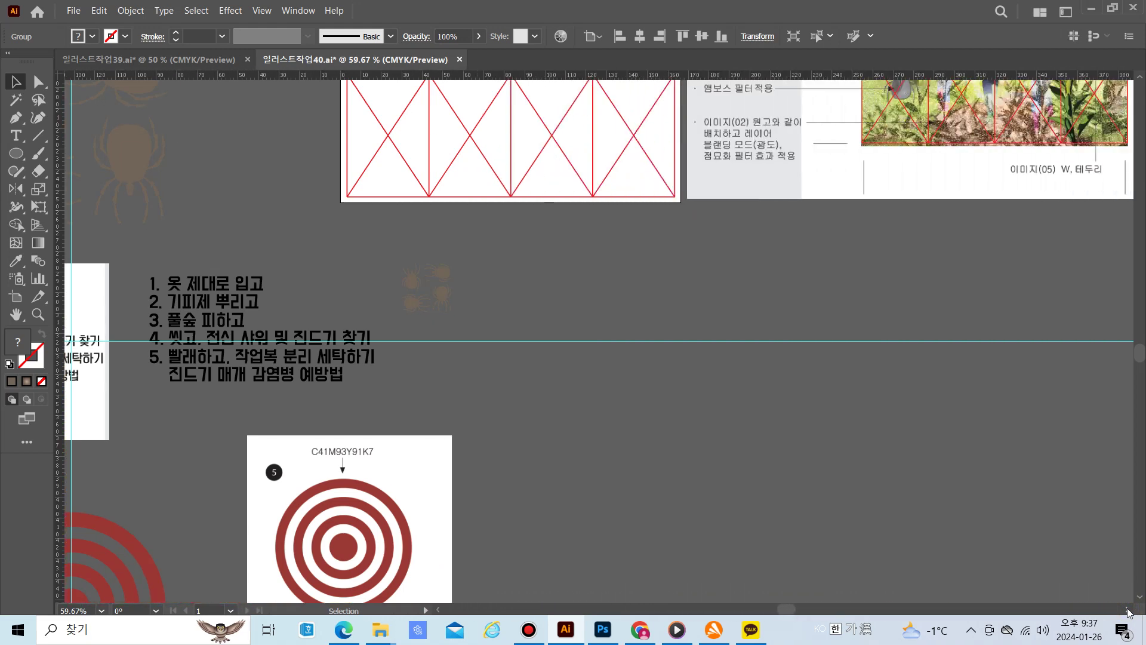
pyautogui.scroll(1, 1003, 519)
pyautogui.scroll(13, 1003, 519)
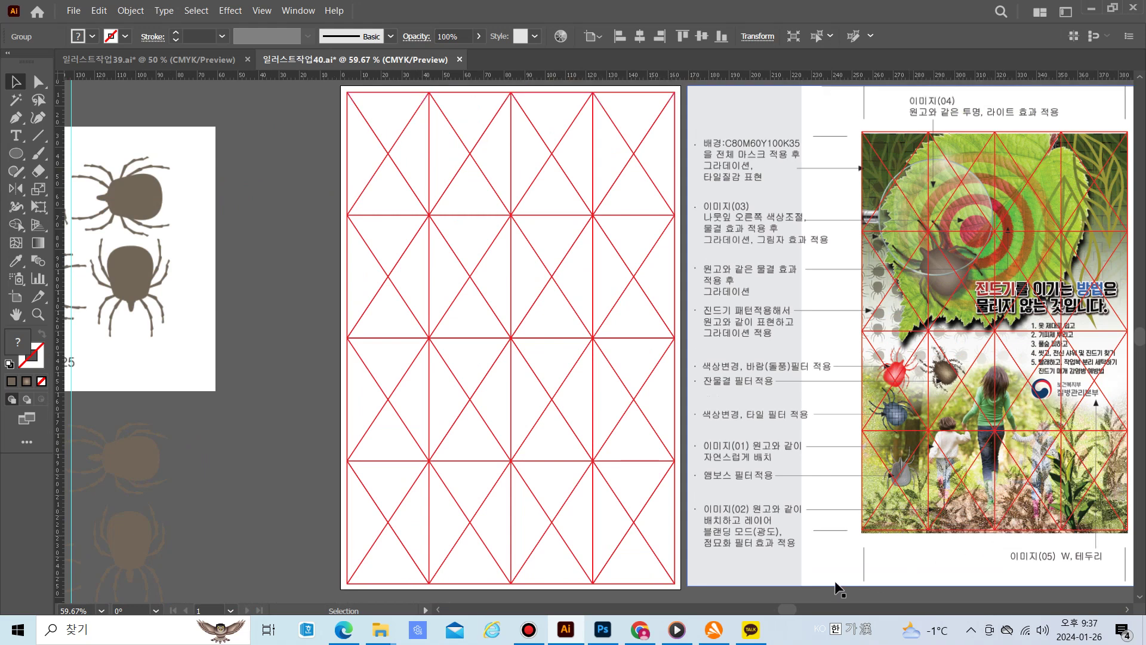
pyautogui.click(602, 630)
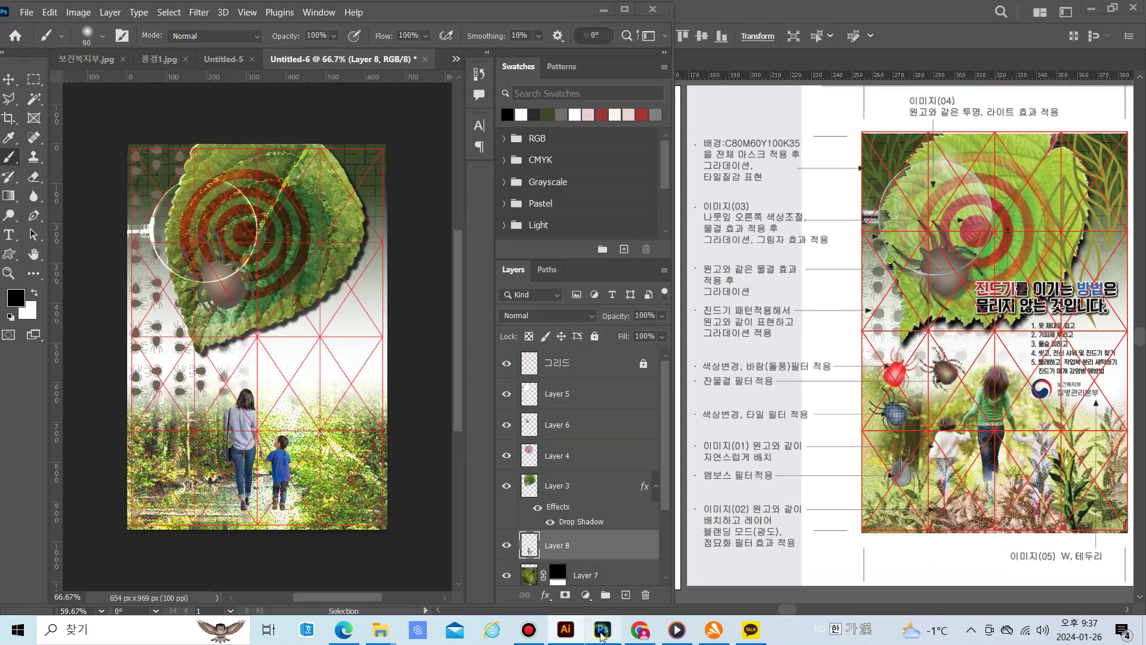
pyautogui.hotkey('ctrl', 'v')
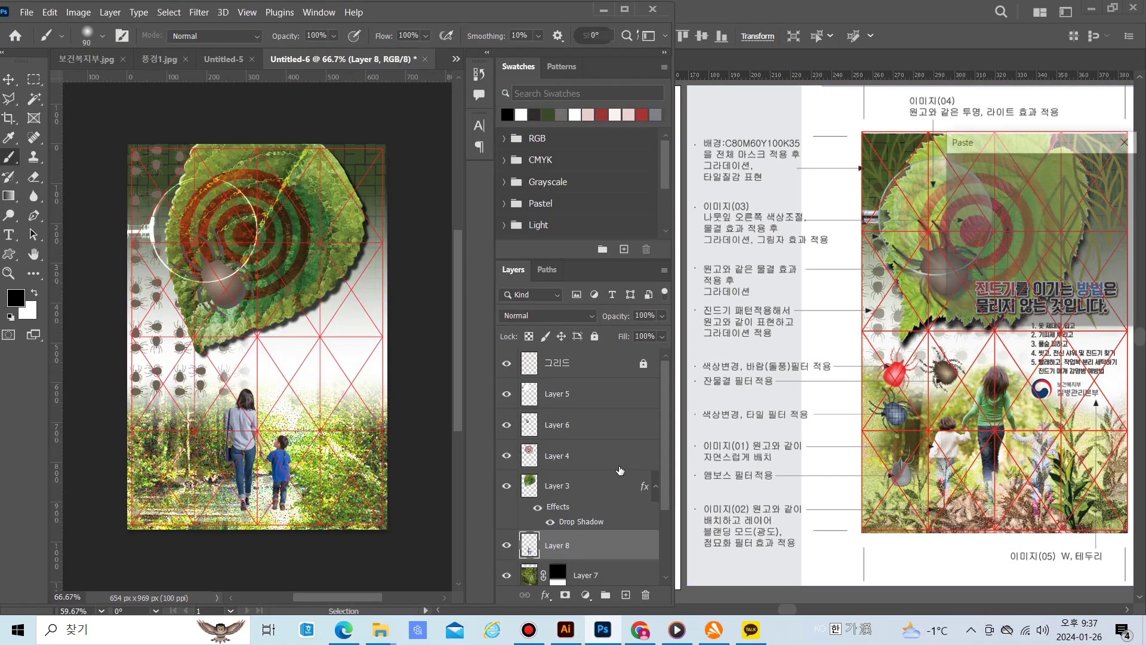
pyautogui.press('Return')
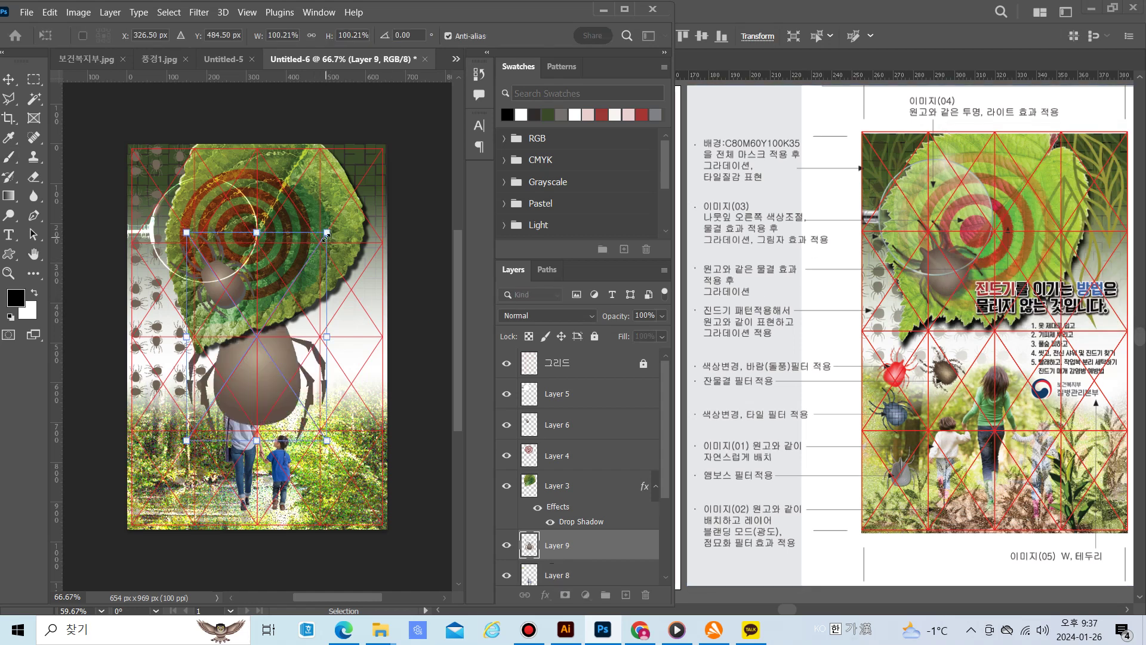
# Scale the pasted tick down to about 25% and place it over the forest beside the woman
pyautogui.moveTo(326, 234); pyautogui.dragTo(233, 391)
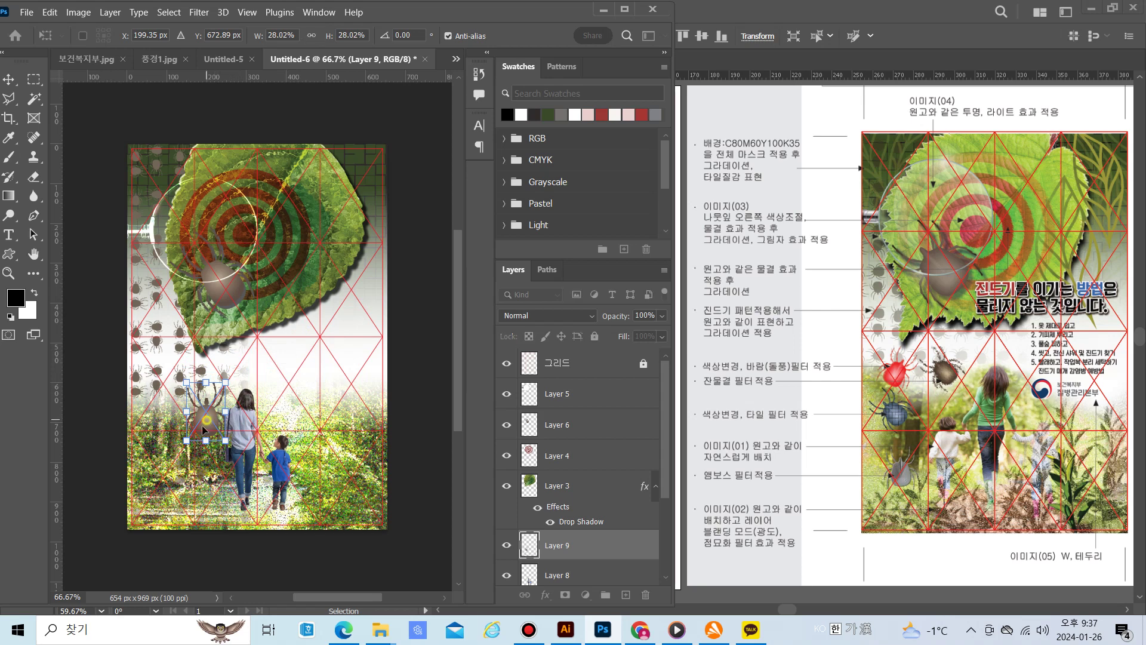
pyautogui.moveTo(205, 428); pyautogui.dragTo(165, 464)
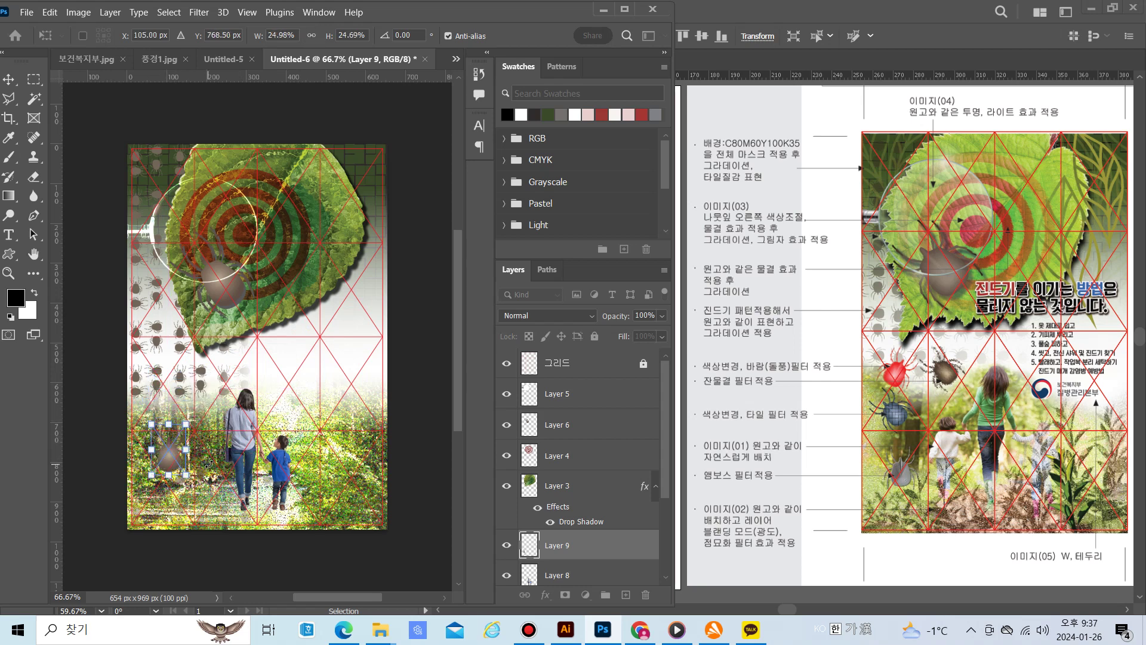
pyautogui.press('Return')
pyautogui.press('b')
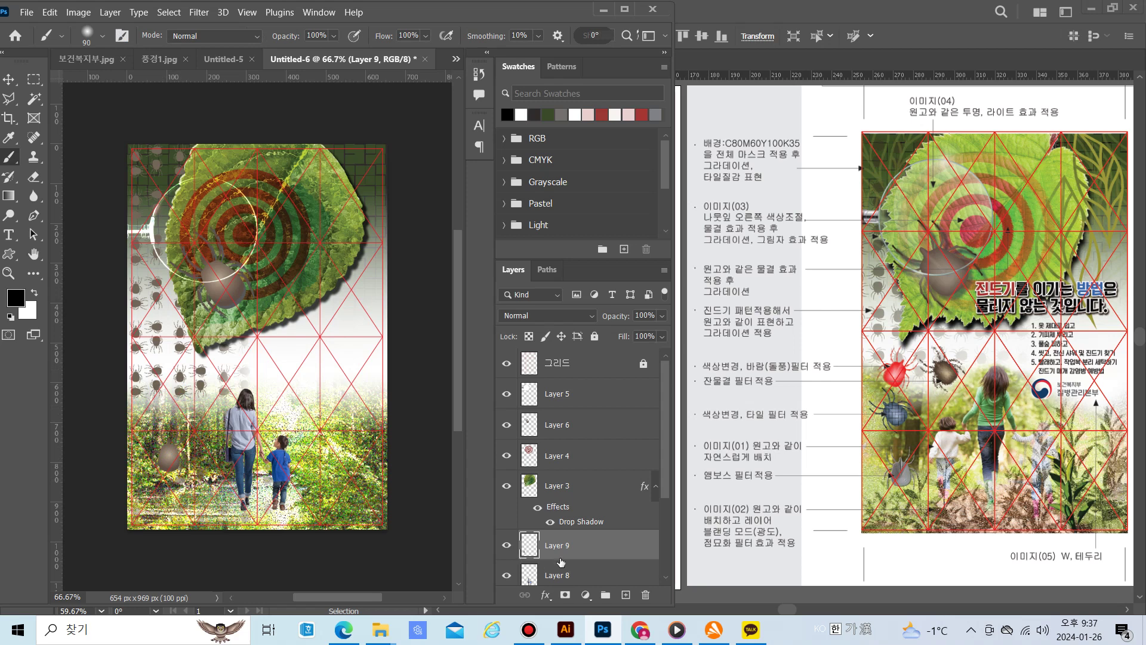
# Make Layer 2's layer mask the active painting target
pyautogui.scroll(-3, 555, 558)
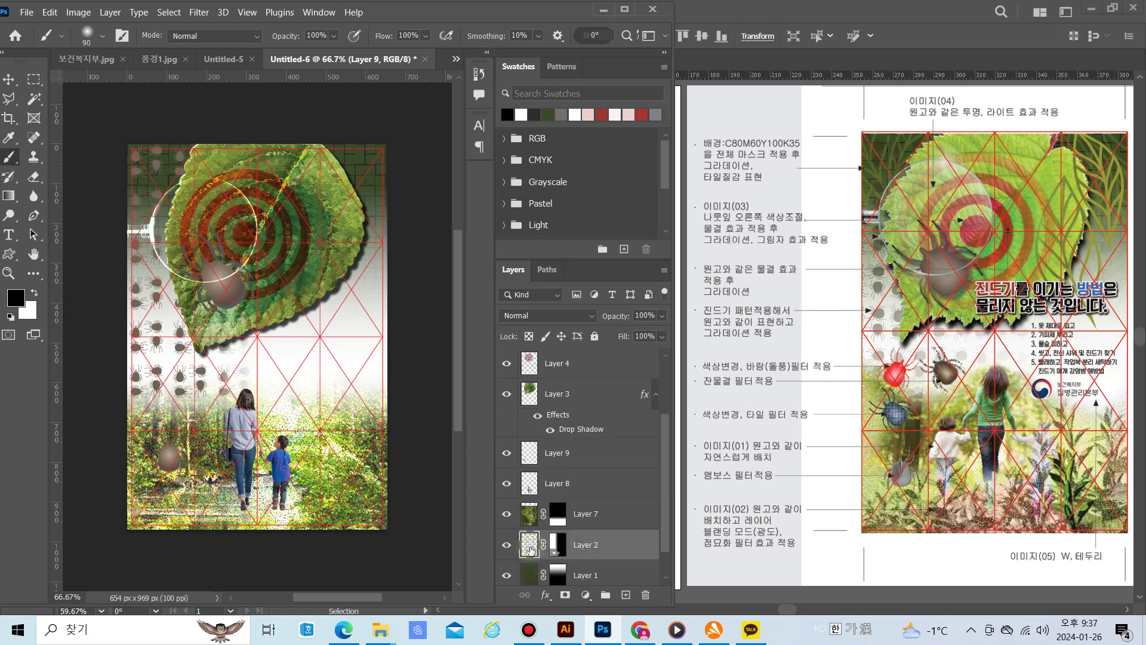
pyautogui.click(556, 545)
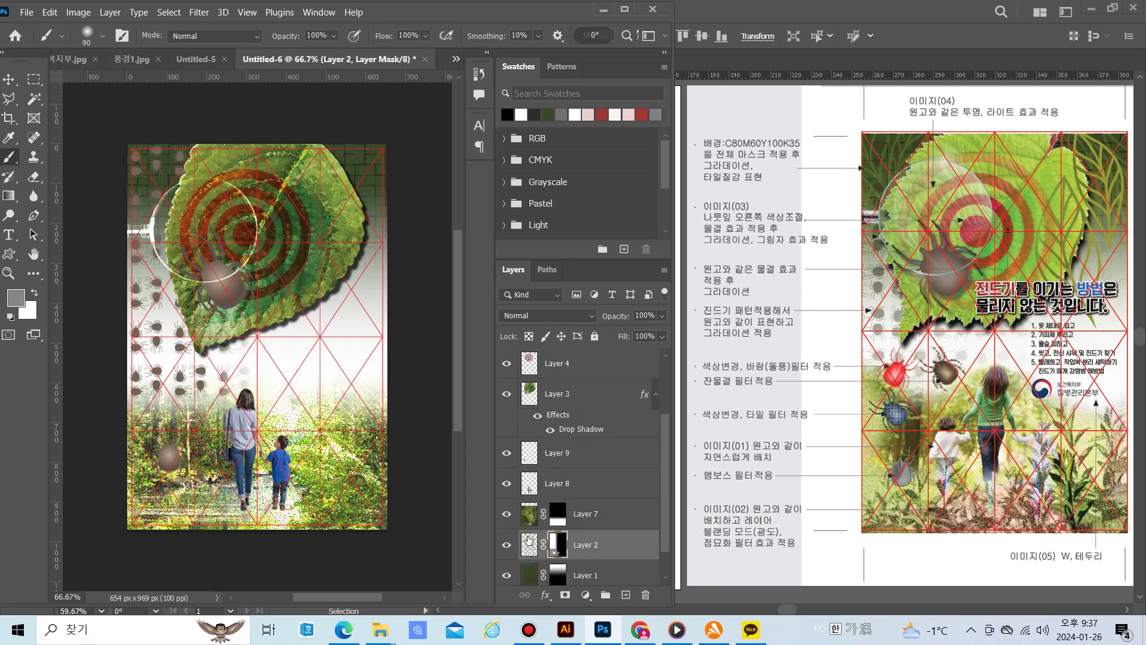
# Try to hide the pattern ticks just above the forest by painting black on Layer 2's mask
pyautogui.click(9, 319)
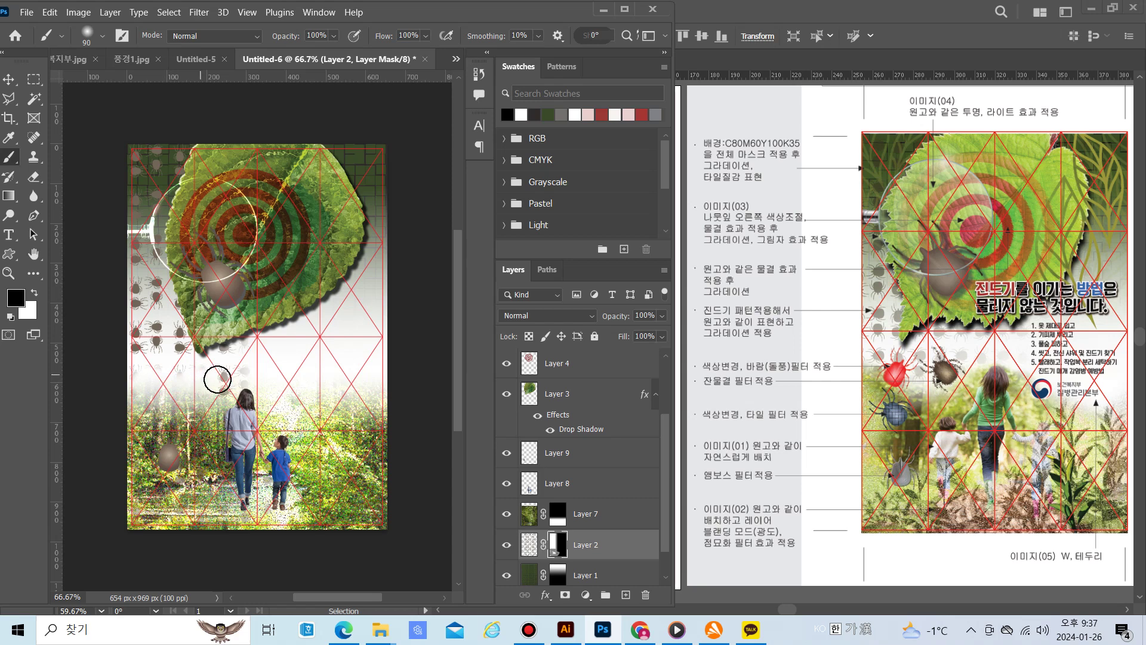
pyautogui.moveTo(218, 379); pyautogui.dragTo(200, 372)
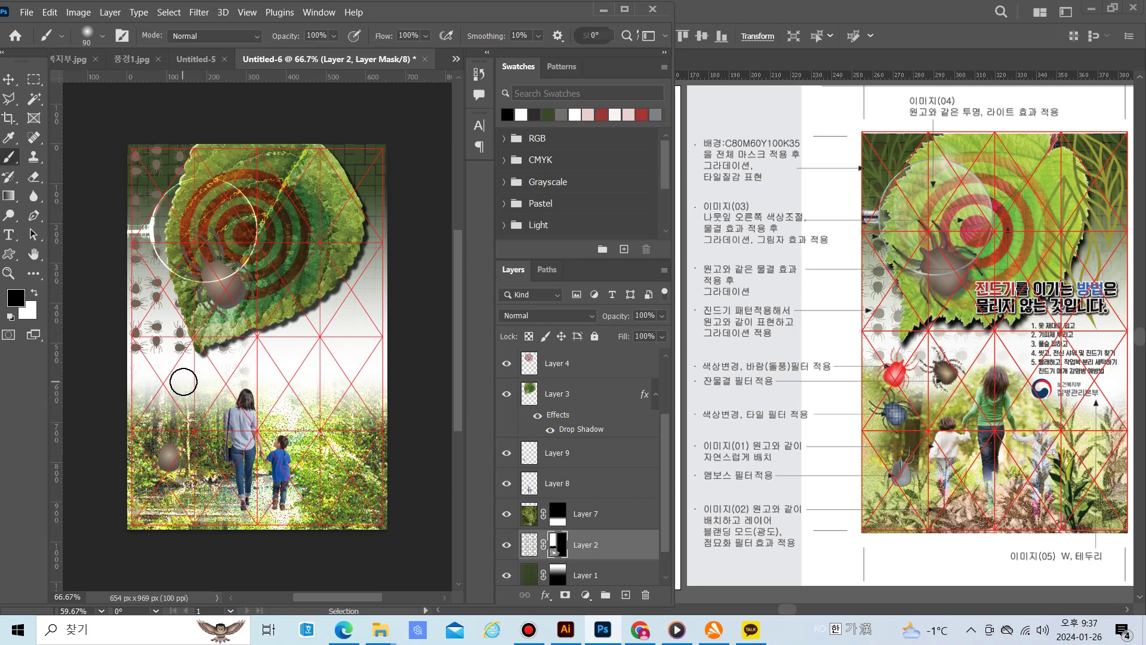
pyautogui.moveTo(183, 381); pyautogui.dragTo(143, 374)
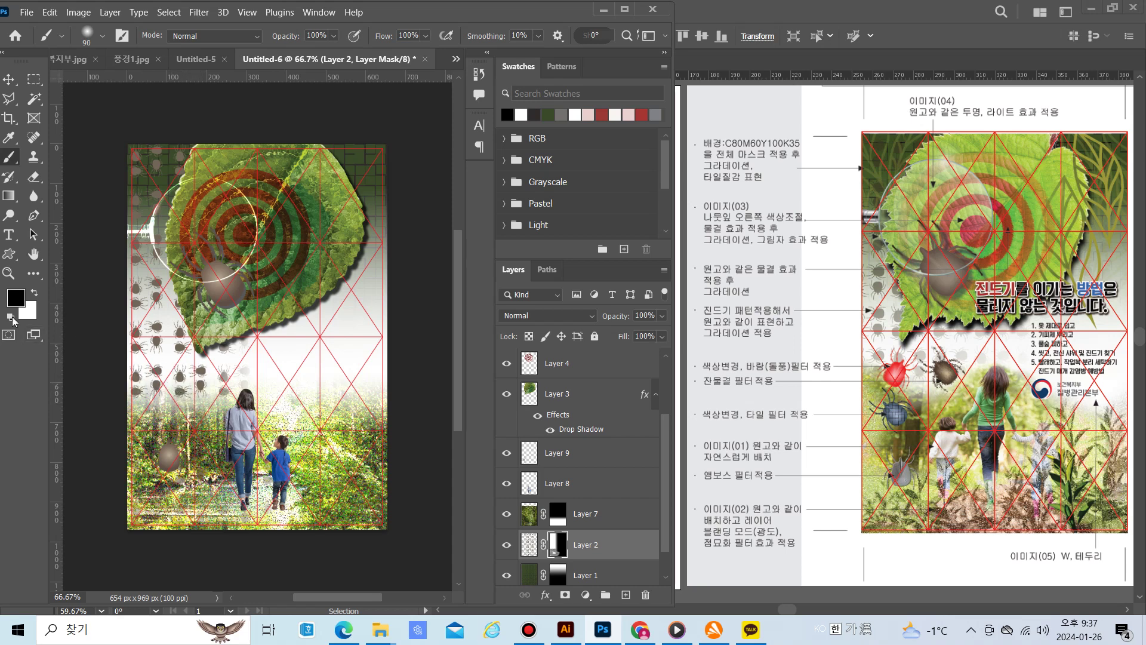
# Fade the pattern ticks above the forest by brushing Layer 2's mask with dark grey #5c5959
pyautogui.press('x')
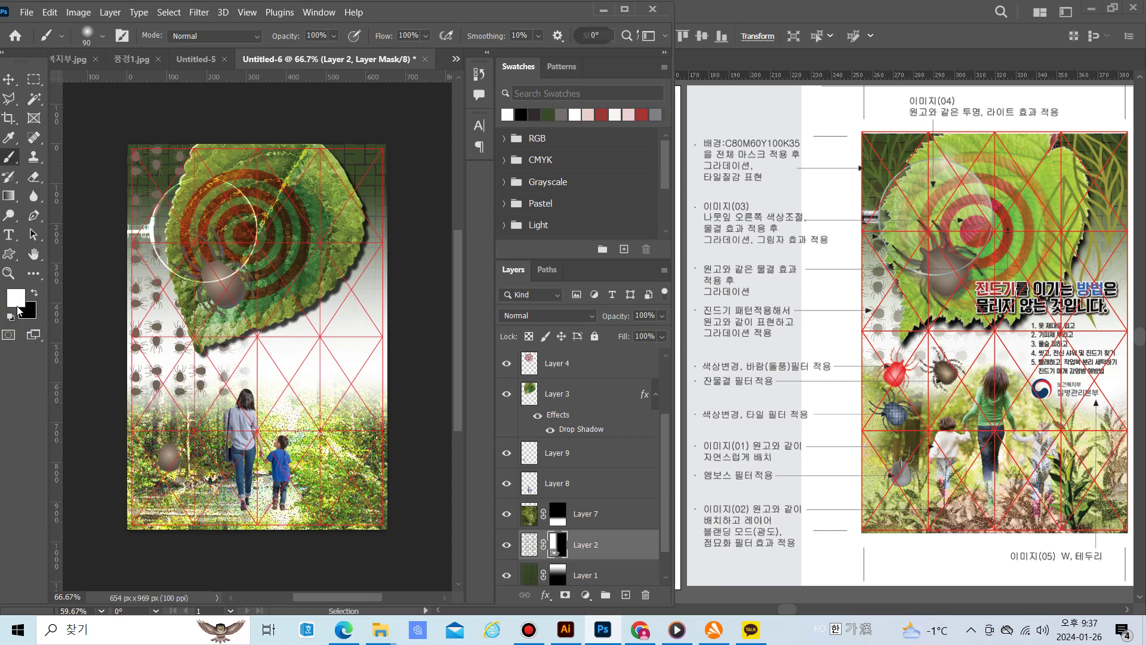
pyautogui.click(17, 302)
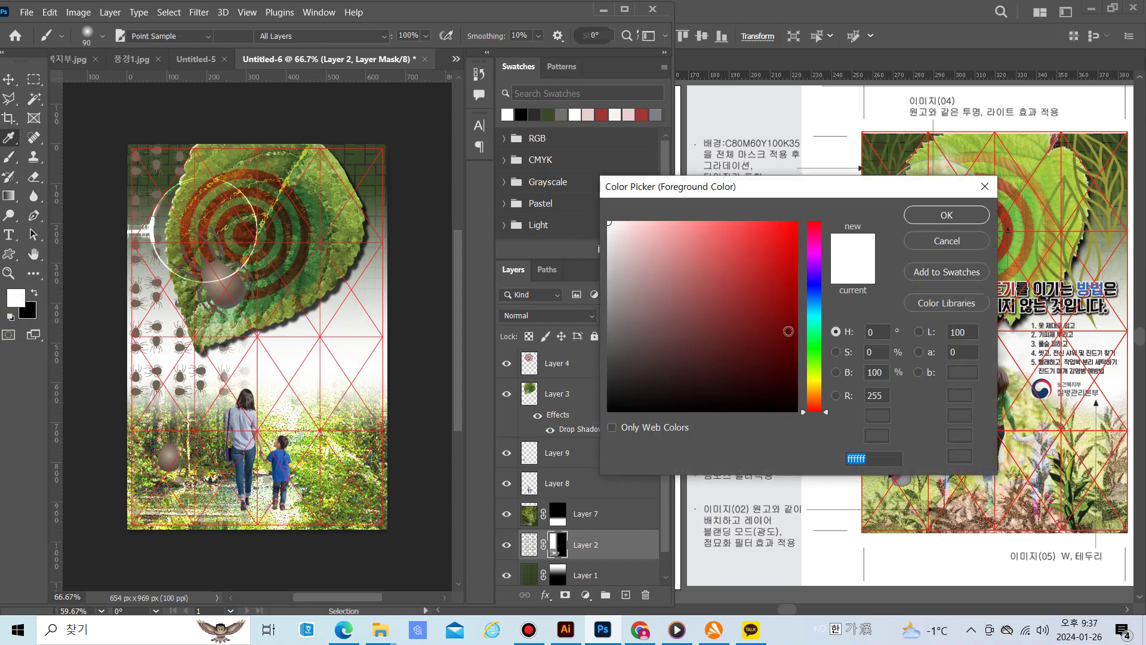
pyautogui.click(614, 342)
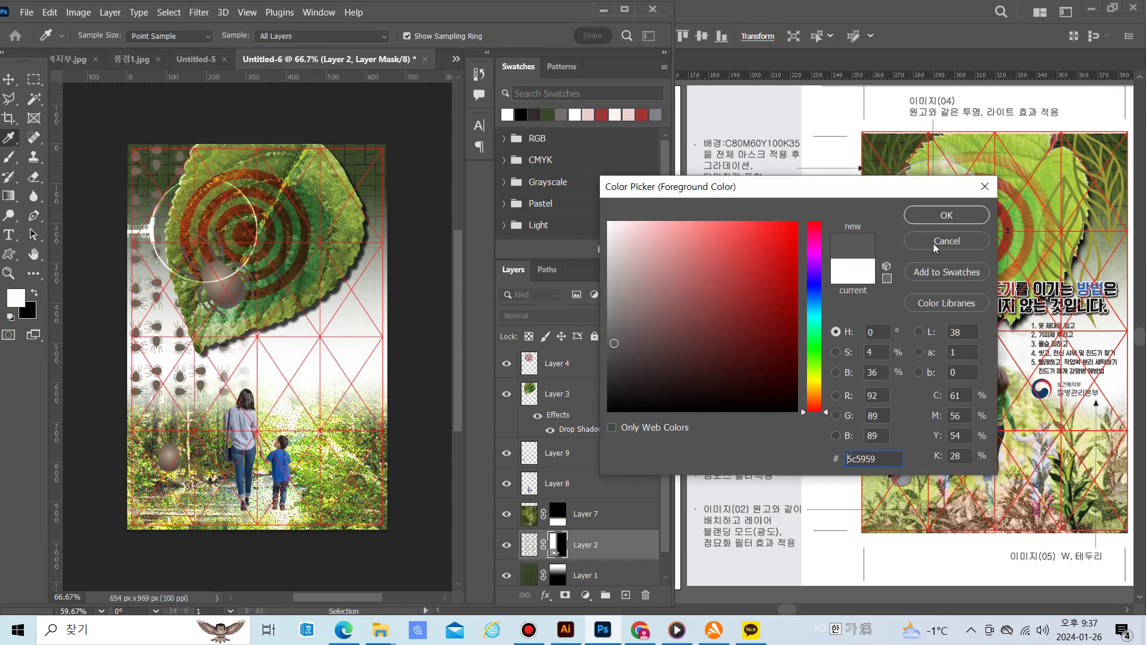
pyautogui.click(946, 215)
pyautogui.press('b')
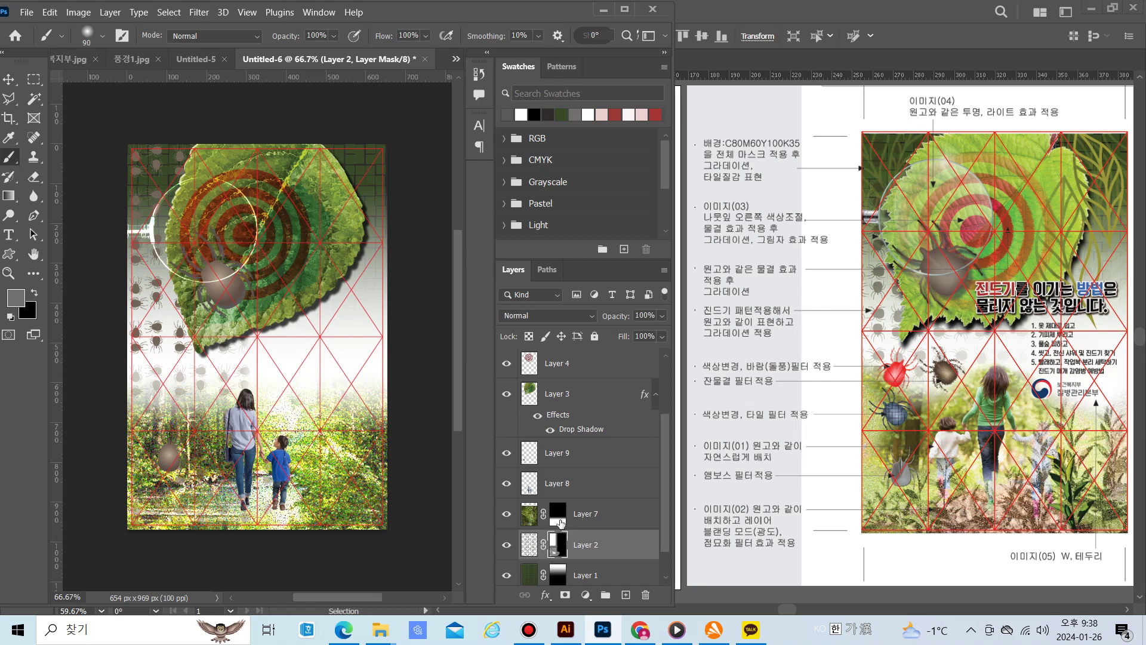
# Scale the tick on Layer 9 to about 87% and move it up beside the faded pattern ticks above the forest
pyautogui.click(508, 459)
pyautogui.click(508, 458)
pyautogui.click(558, 453)
pyautogui.scroll(-1, 418, 475)
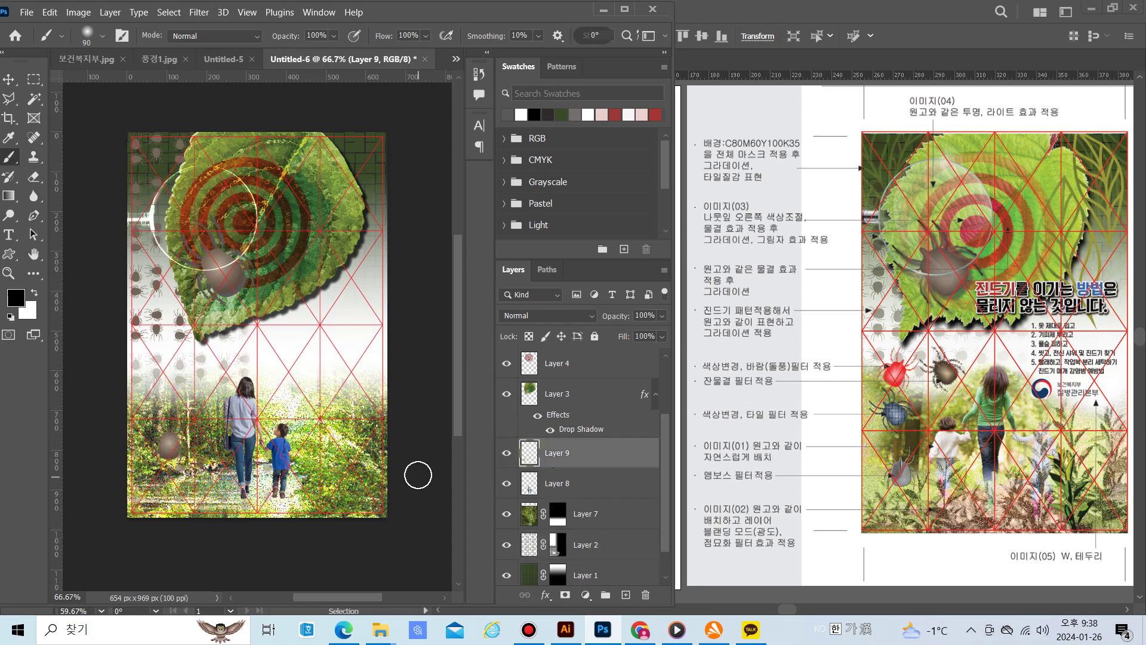
pyautogui.hotkey('ctrl', 't')
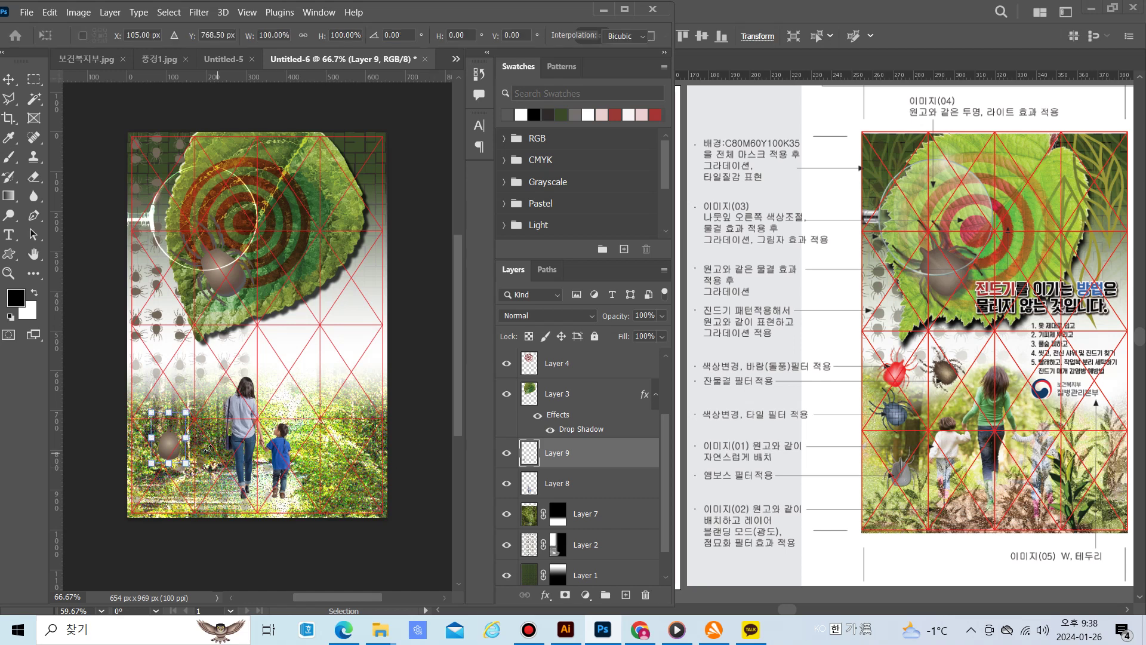
pyautogui.moveTo(170, 447); pyautogui.dragTo(184, 353)
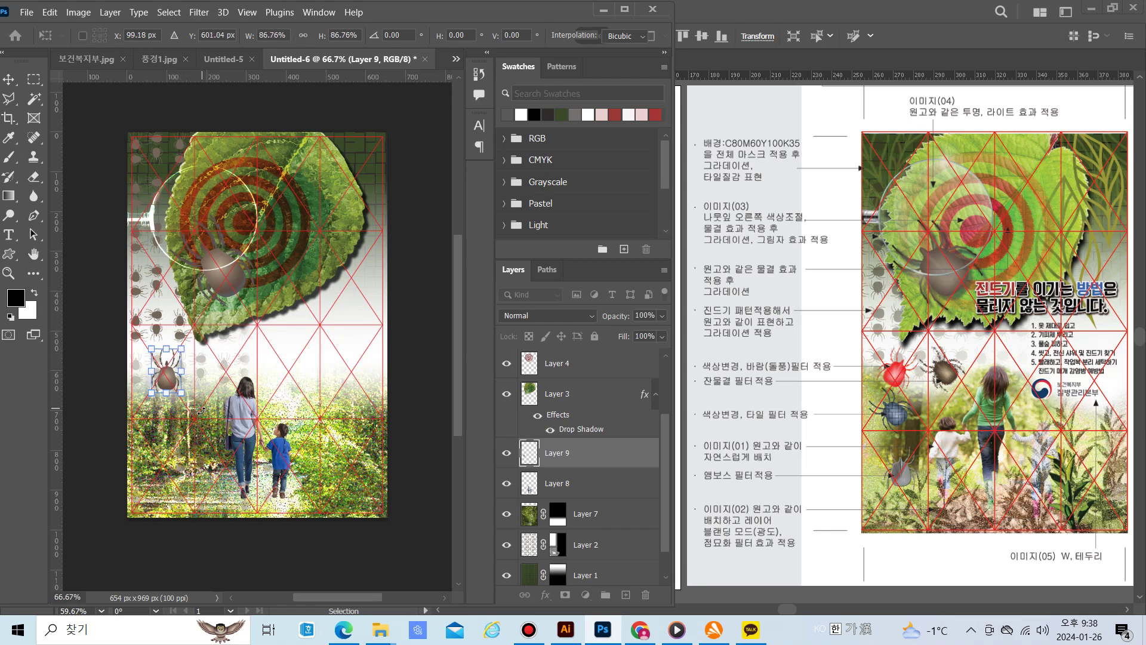
pyautogui.moveTo(191, 405); pyautogui.dragTo(175, 385)
pyautogui.press('Return')
pyautogui.press('b')
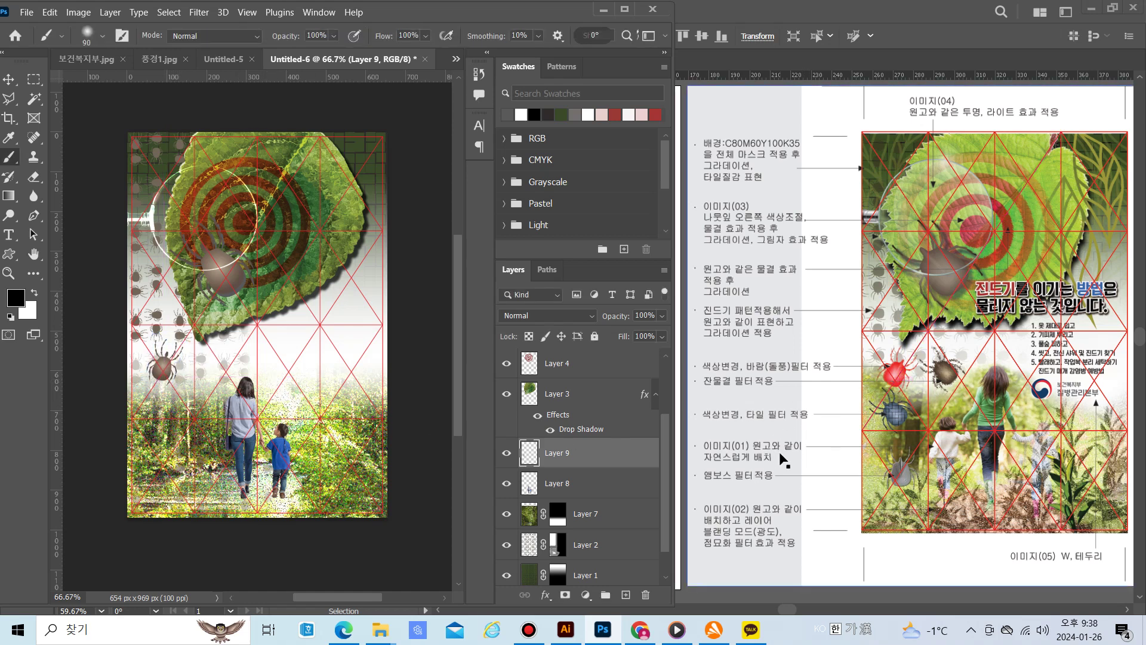
# Colorize the Layer 9 tick bright red with Hue/Saturation, using a hue of 2 and raised saturation and lightness
pyautogui.hotkey('ctrl', 'u')
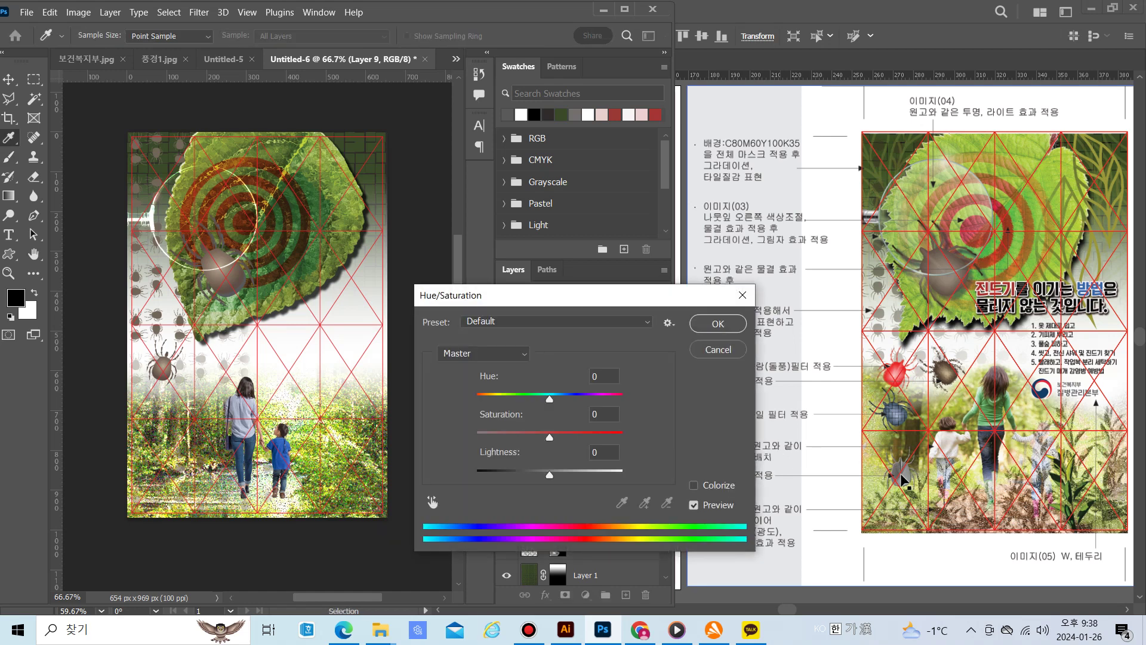
pyautogui.click(693, 486)
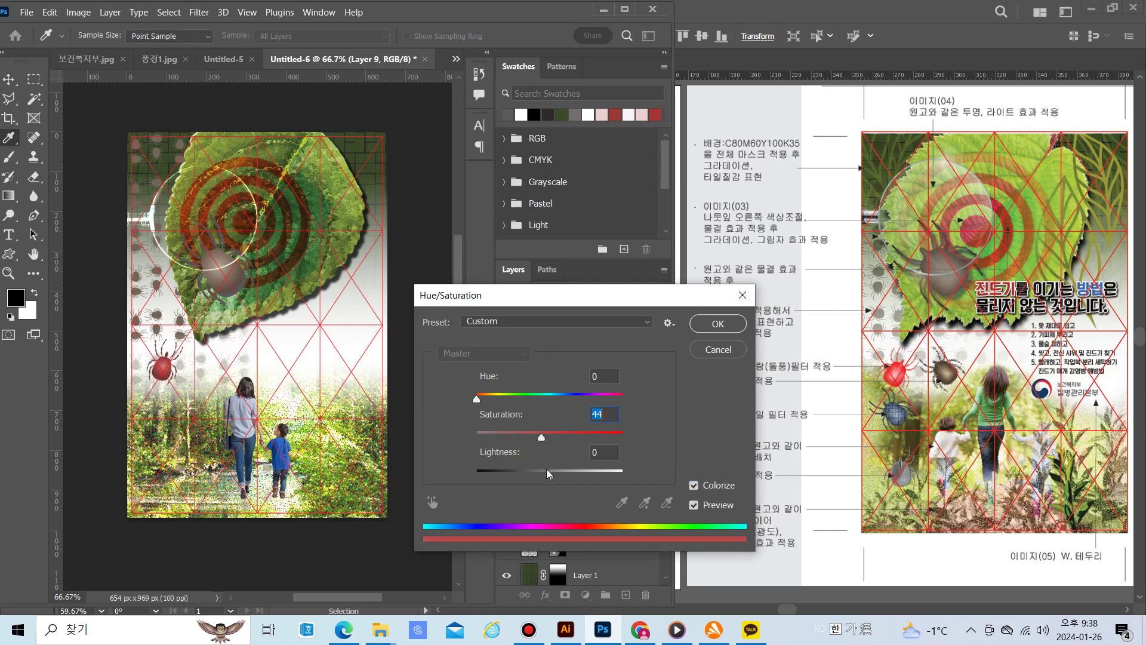
pyautogui.moveTo(551, 476); pyautogui.dragTo(562, 480)
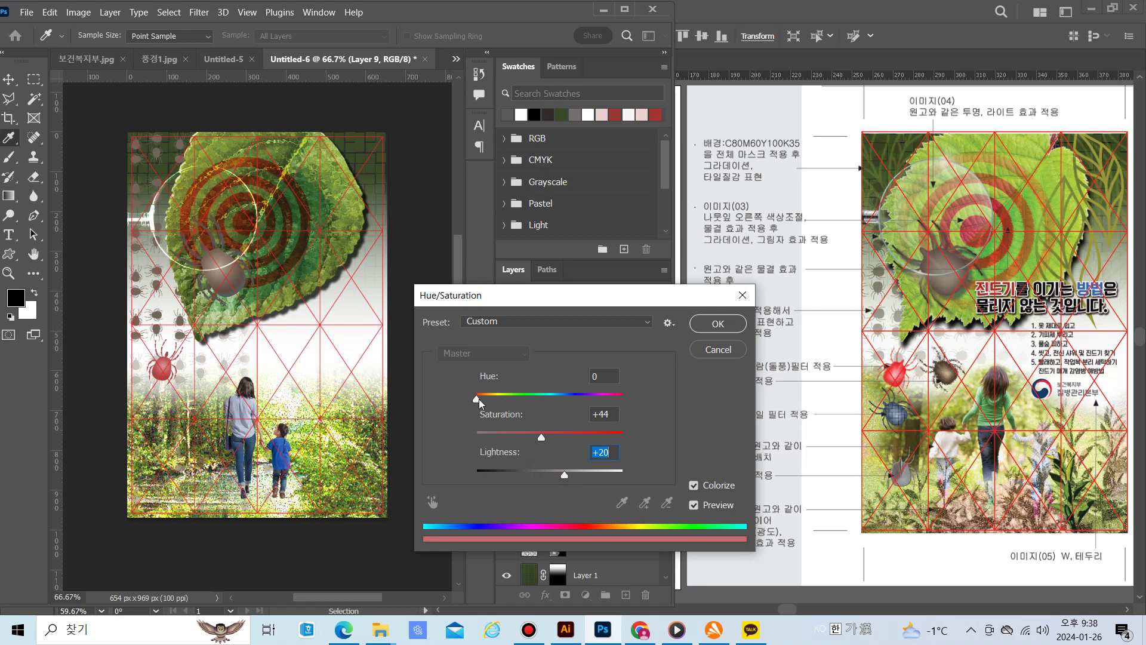
pyautogui.click(606, 398)
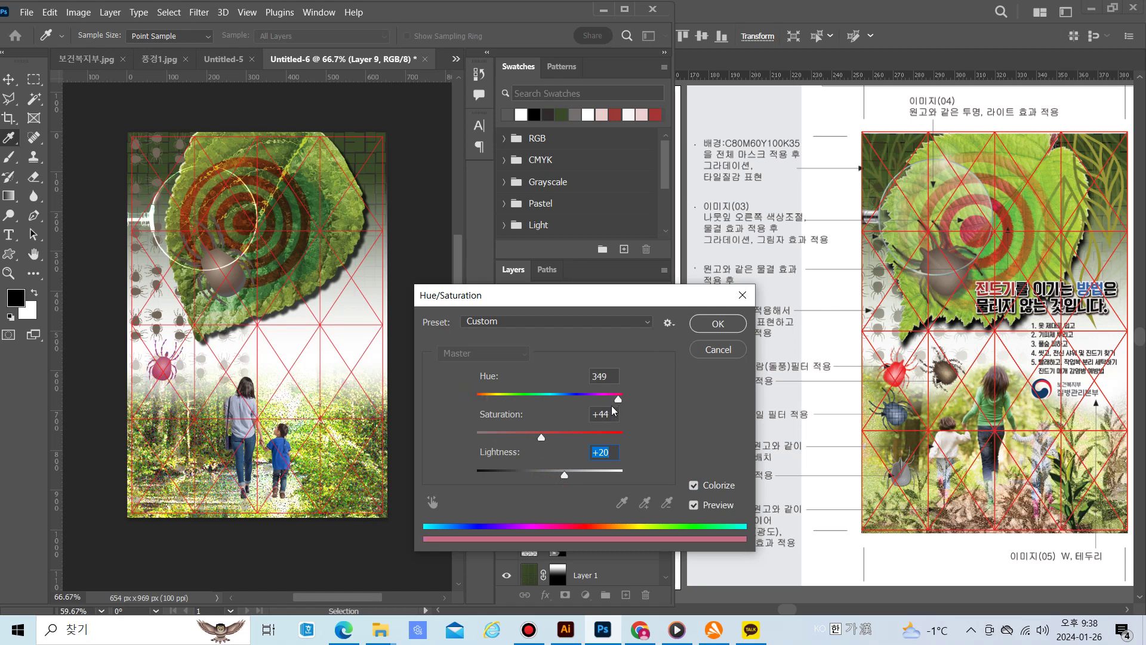
pyautogui.moveTo(614, 410); pyautogui.dragTo(477, 398)
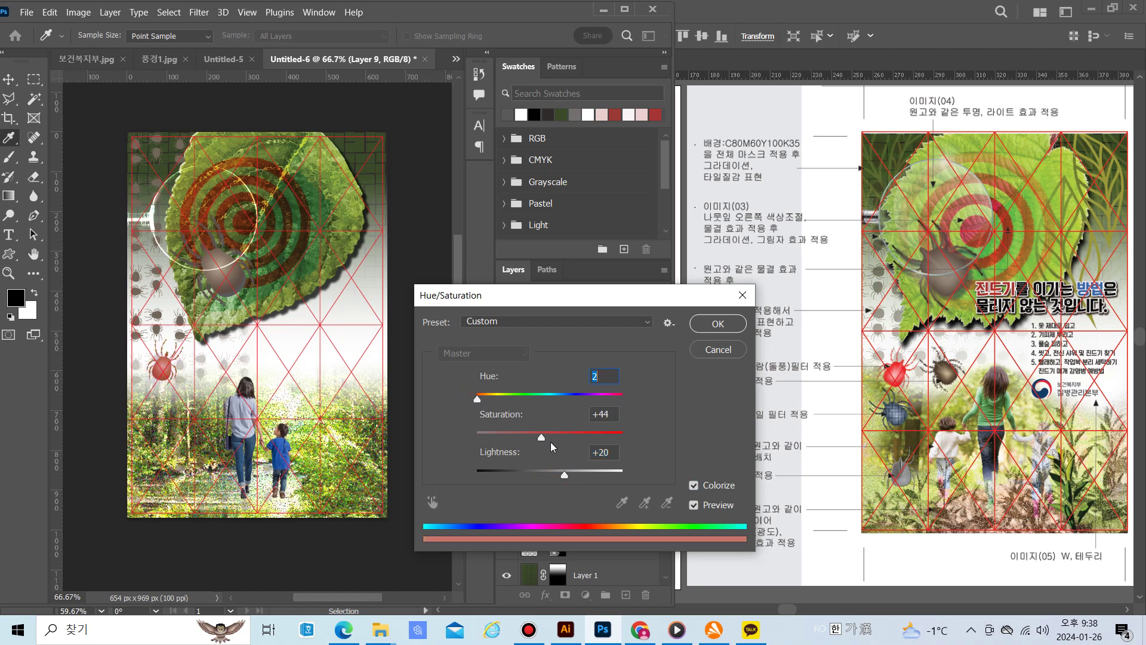
pyautogui.moveTo(541, 440); pyautogui.dragTo(567, 475)
pyautogui.click(716, 326)
pyautogui.press('b')
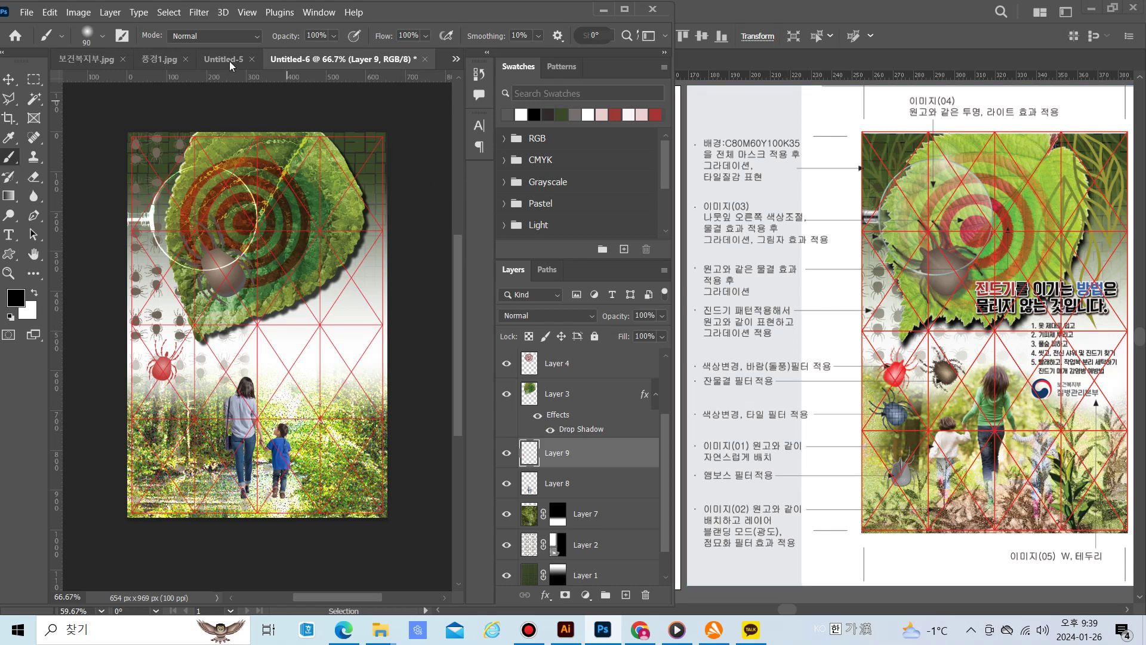
# Apply the Wind filter to the red tick on Layer 9, using the Wind method from the right
pyautogui.click(201, 13)
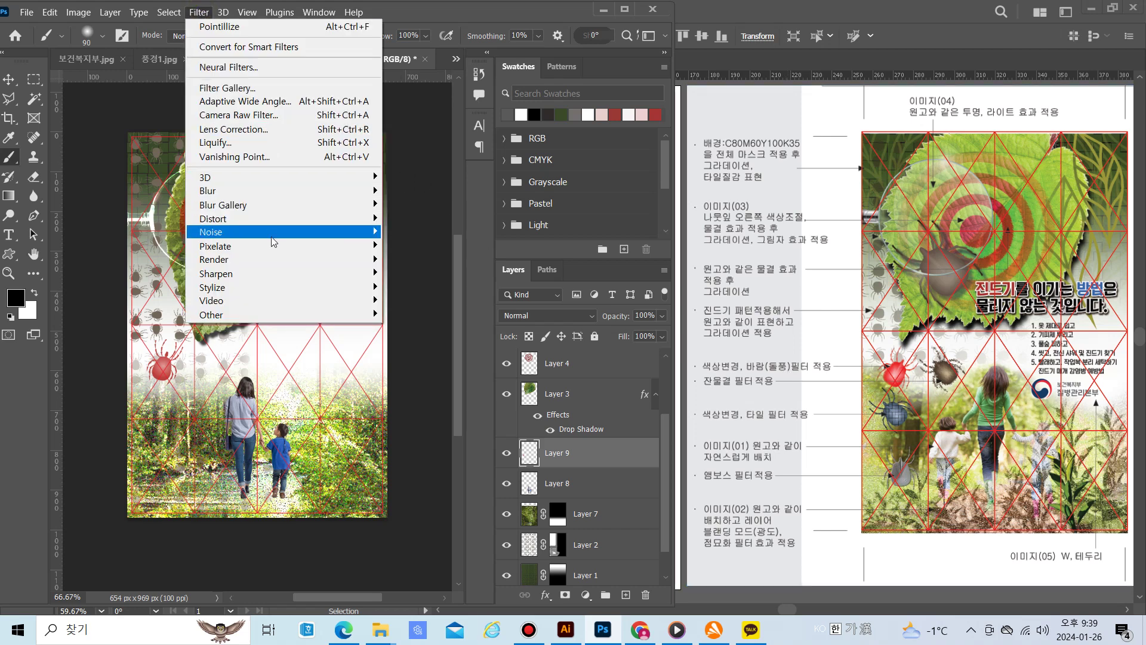
pyautogui.click(276, 286)
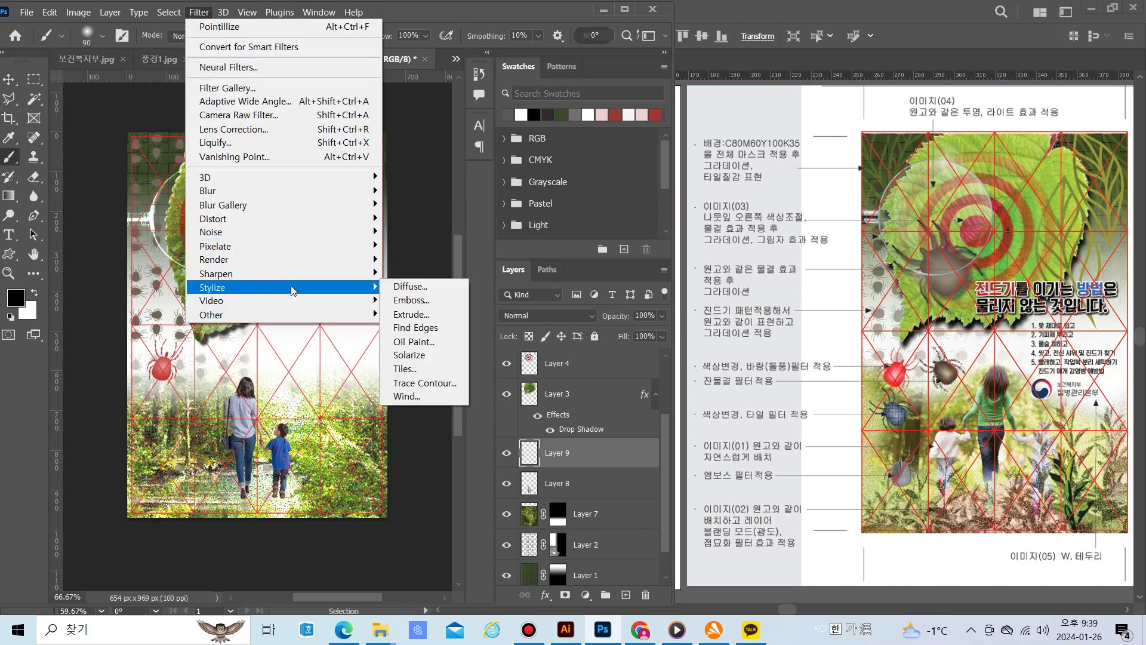
pyautogui.click(407, 397)
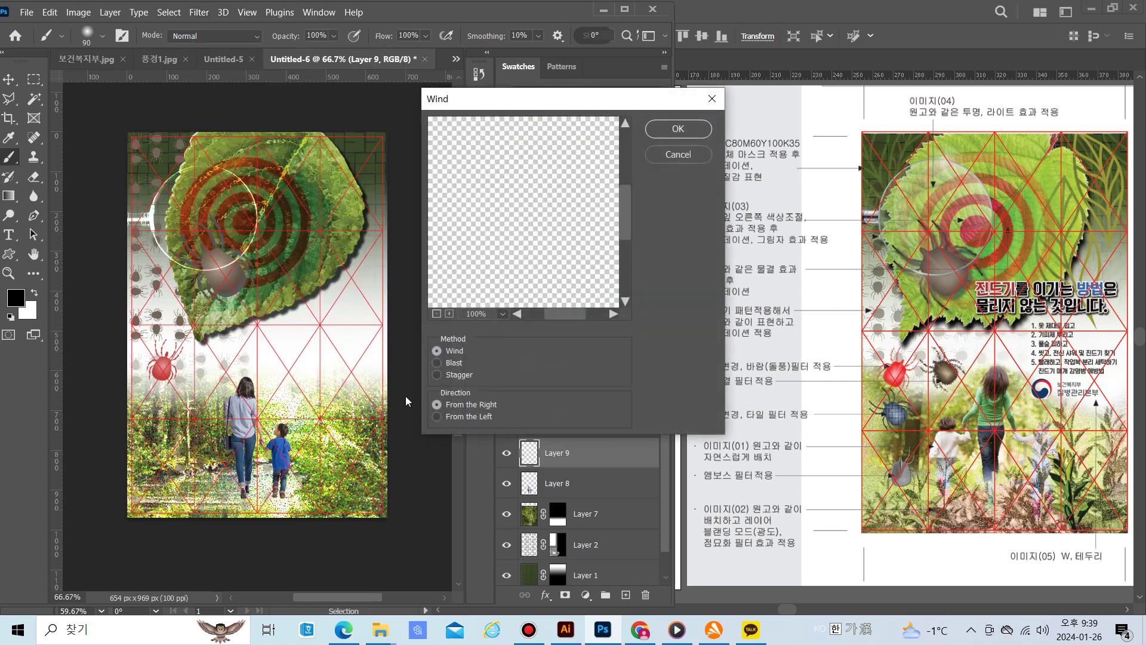
pyautogui.moveTo(631, 249); pyautogui.dragTo(639, 157)
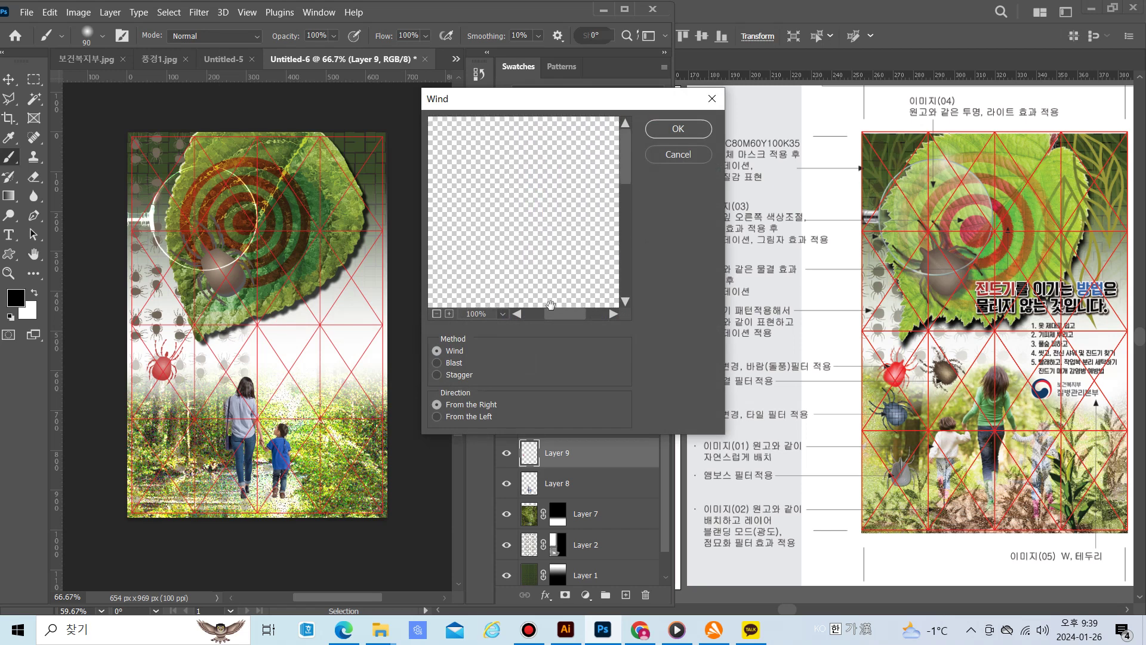
pyautogui.click(669, 132)
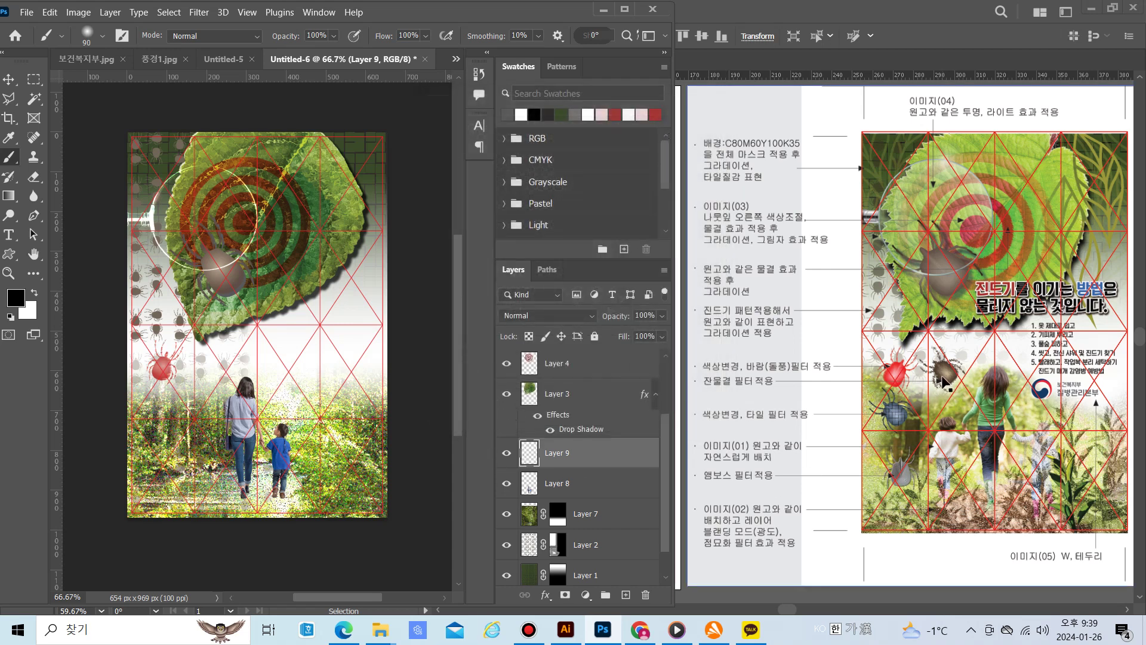
# Paste another tick as pixels, scale it to about 20%, rotate it about -37.5° and place it just right of the red tick
pyautogui.hotkey('ctrl', 'v')
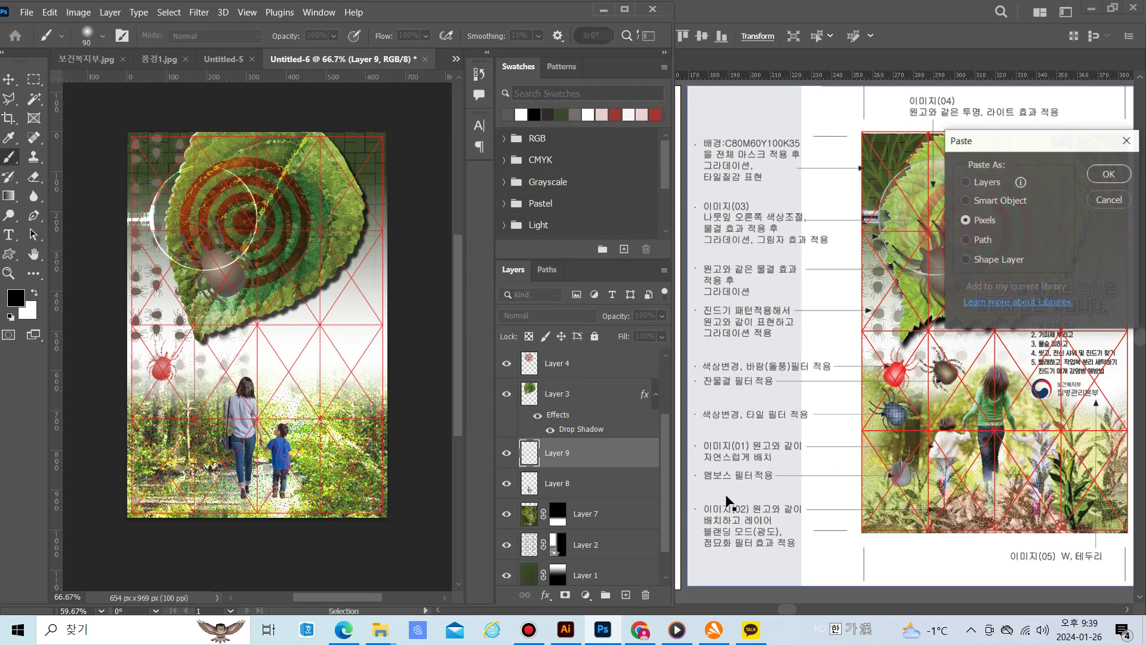
pyautogui.press('Return')
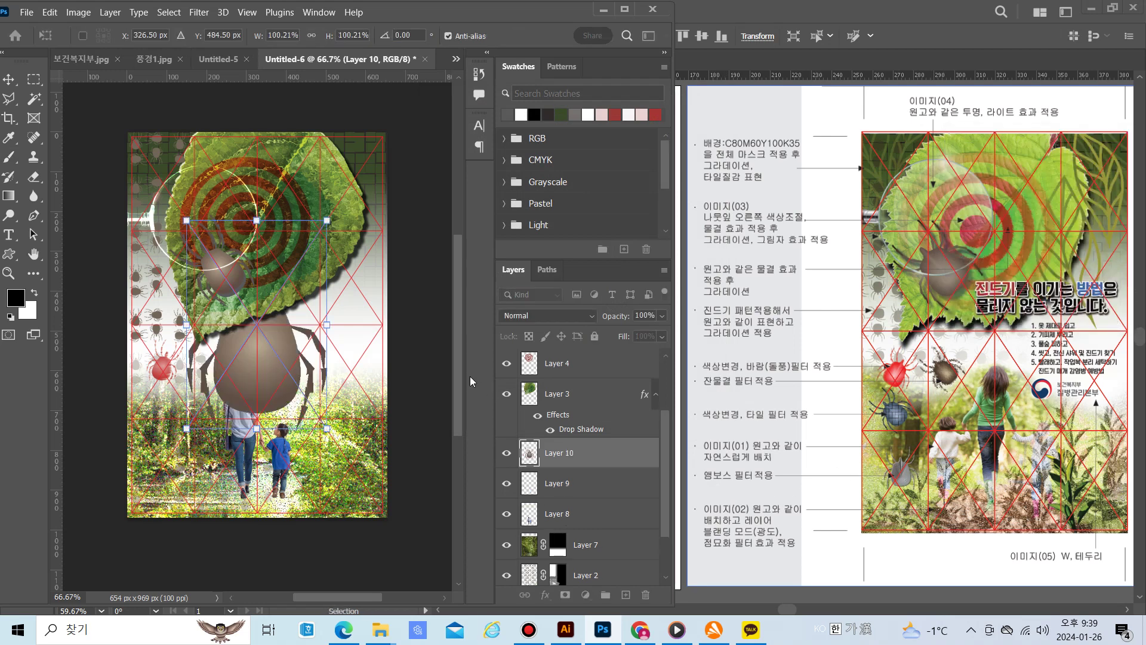
pyautogui.moveTo(326, 222); pyautogui.dragTo(211, 345)
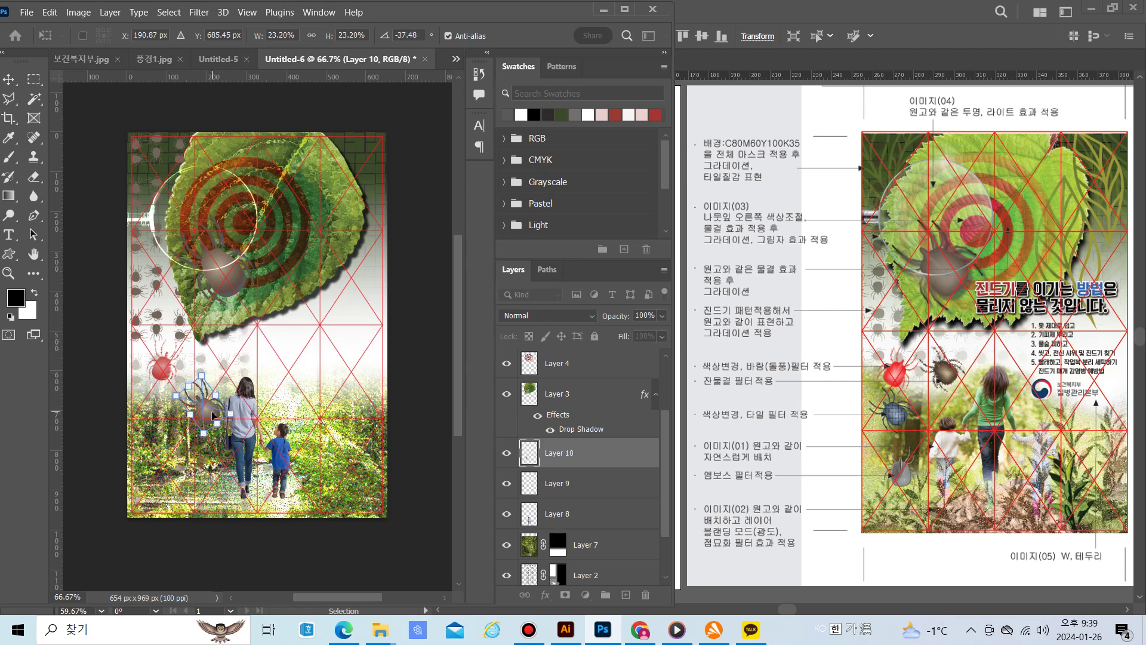
pyautogui.moveTo(214, 410); pyautogui.dragTo(211, 349)
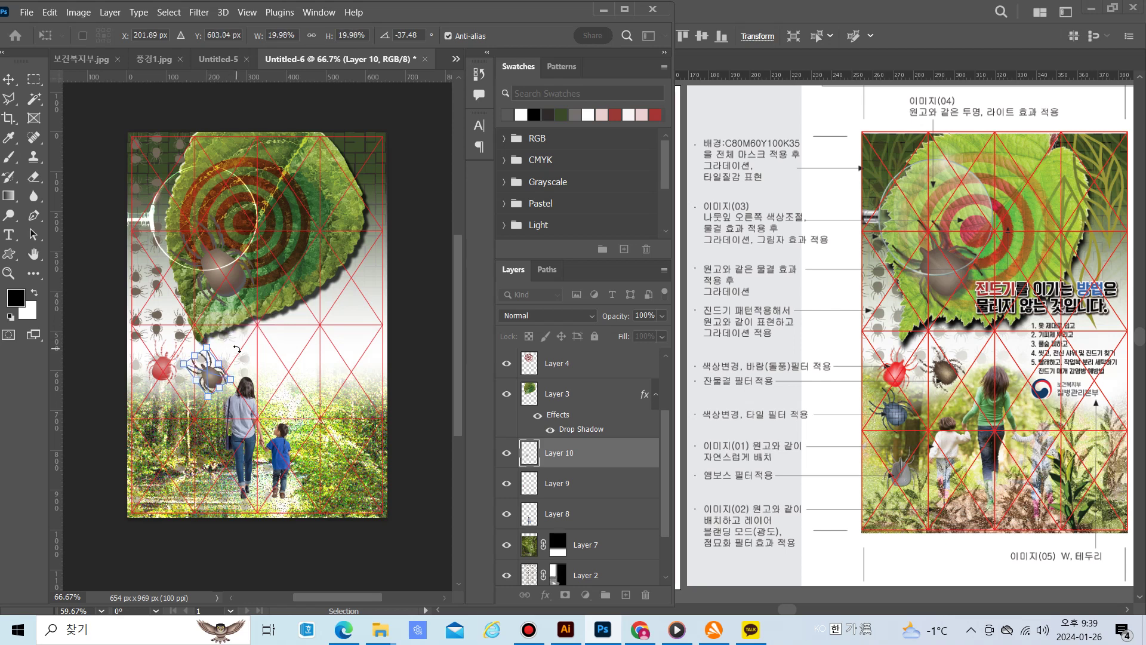
pyautogui.press('Return')
pyautogui.press('b')
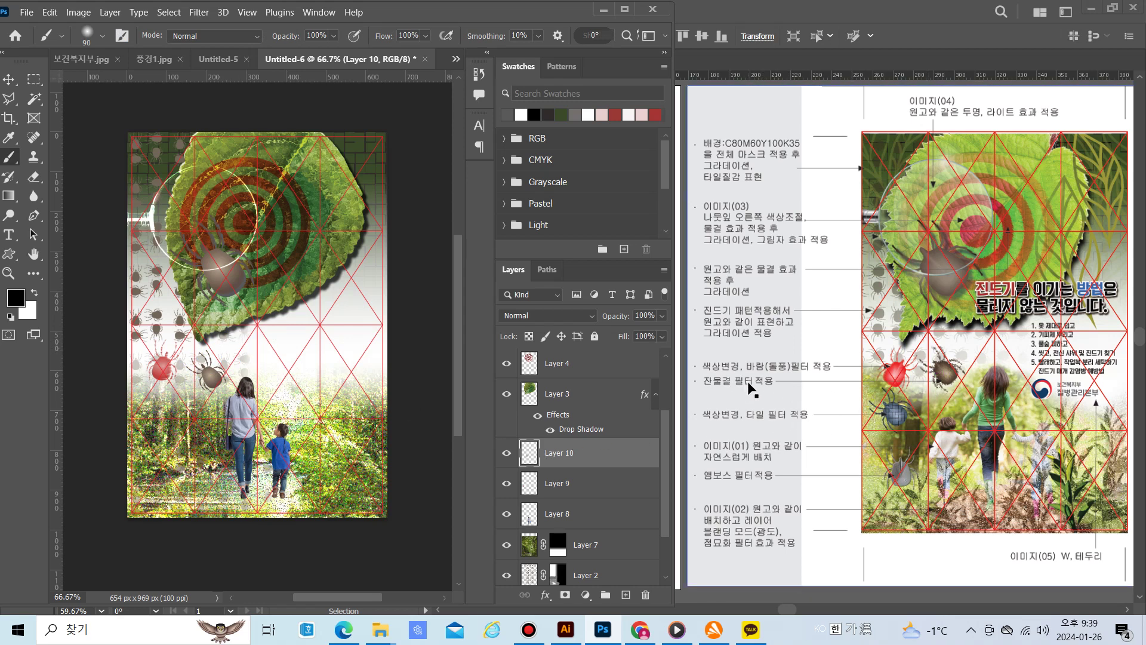
# Apply the Ripple filter to the brown tick on Layer 10 with an amount of 102% and medium size
pyautogui.click(199, 12)
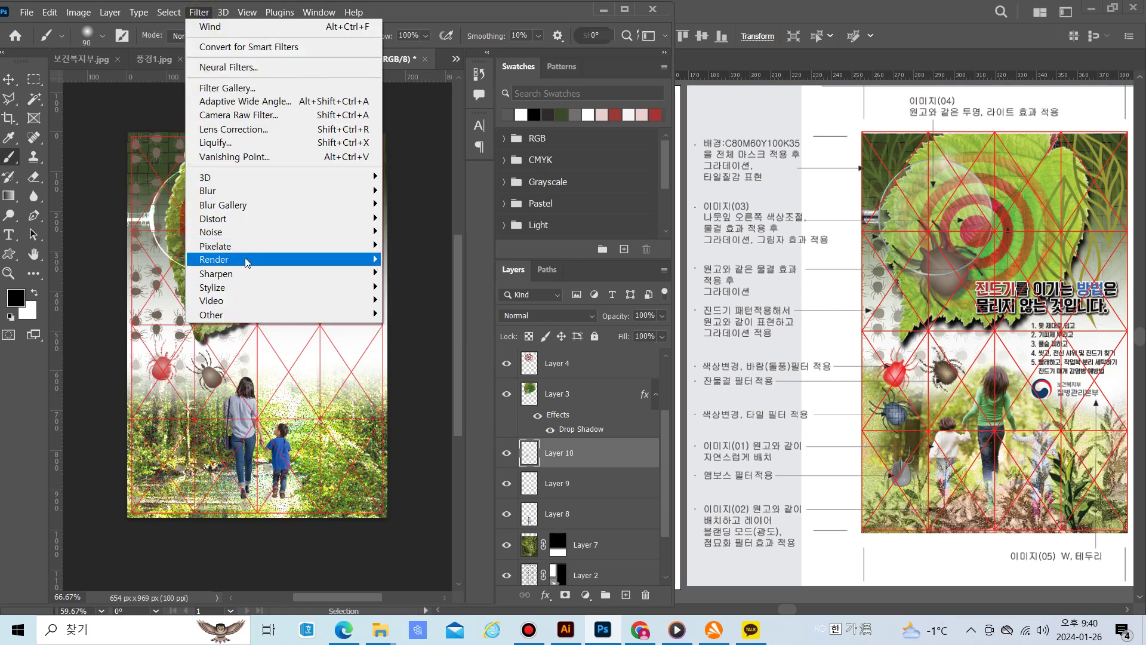
pyautogui.moveTo(247, 260)
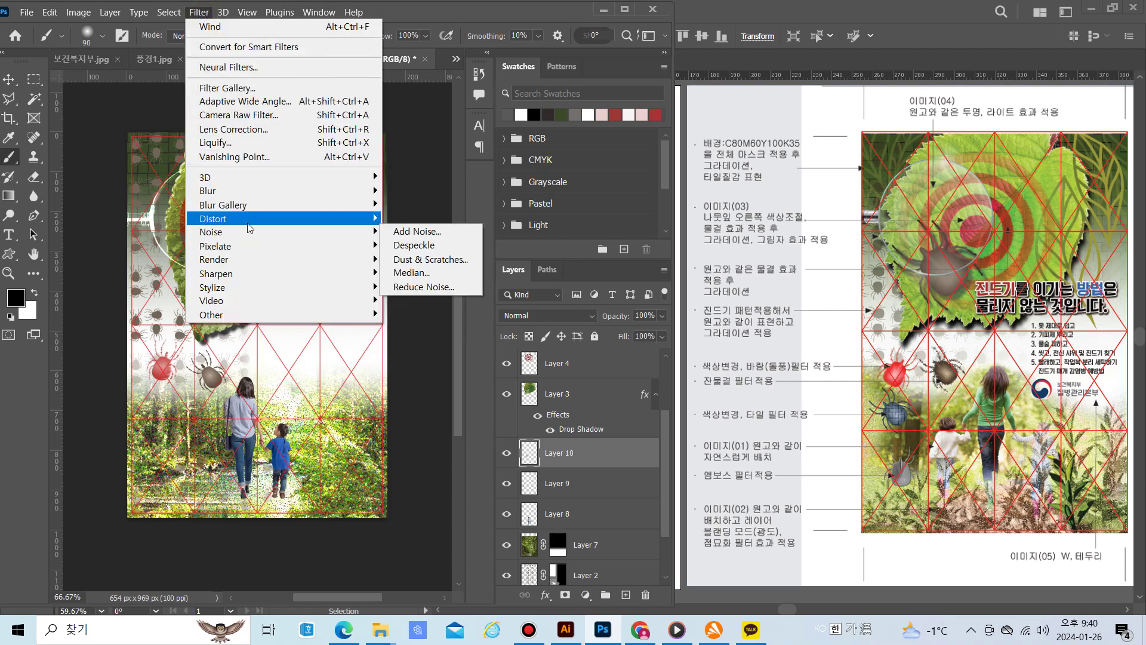
pyautogui.moveTo(247, 222)
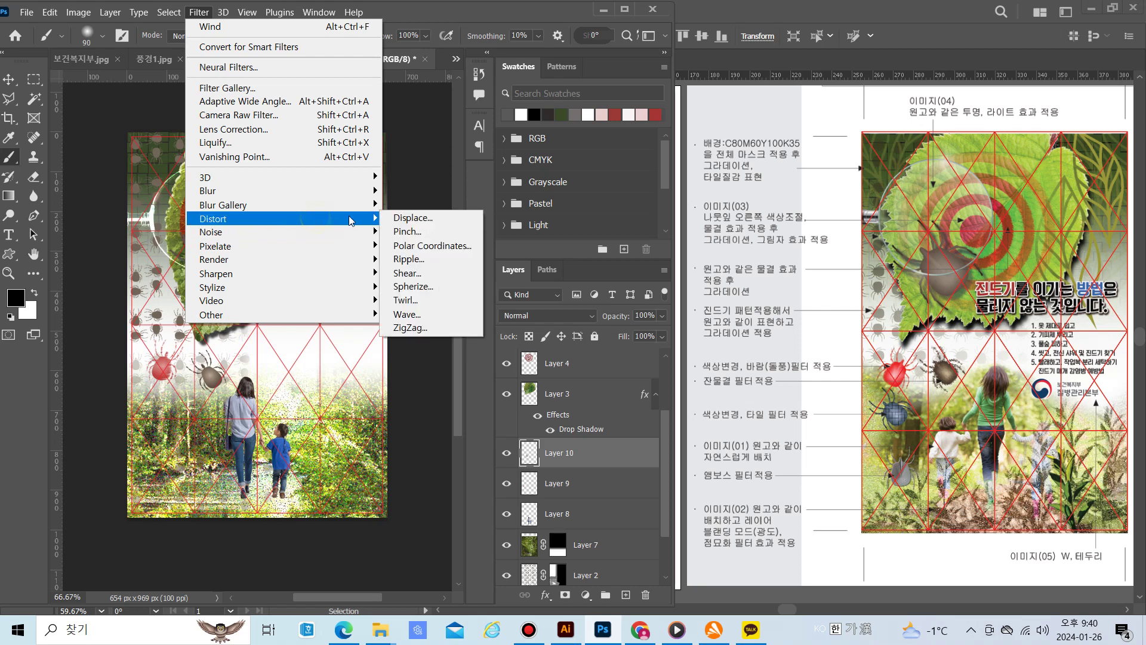
pyautogui.click(409, 258)
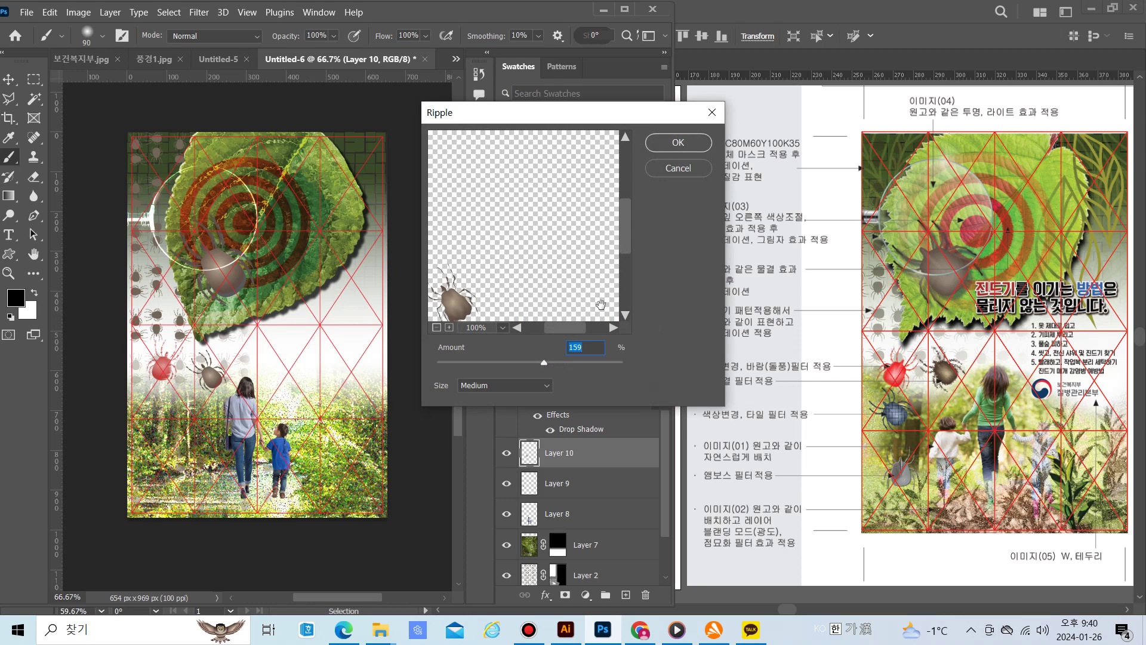
pyautogui.moveTo(537, 362)
pyautogui.mouseDown()
pyautogui.moveTo(500, 362)
pyautogui.moveTo(539, 356)
pyautogui.mouseUp()
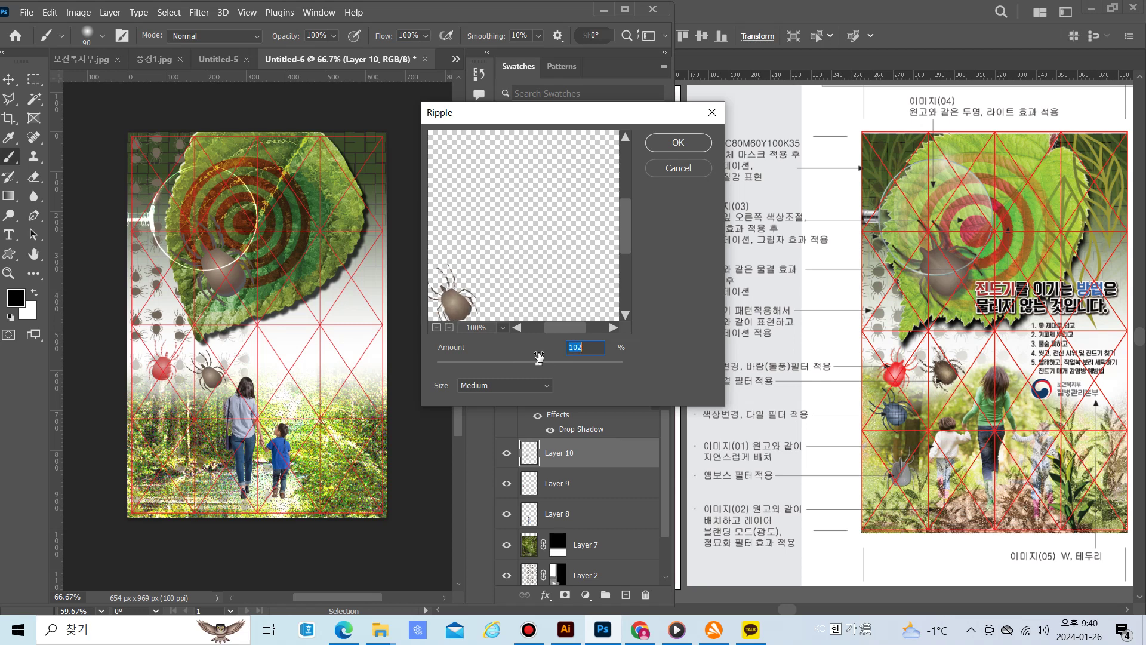
pyautogui.click(666, 145)
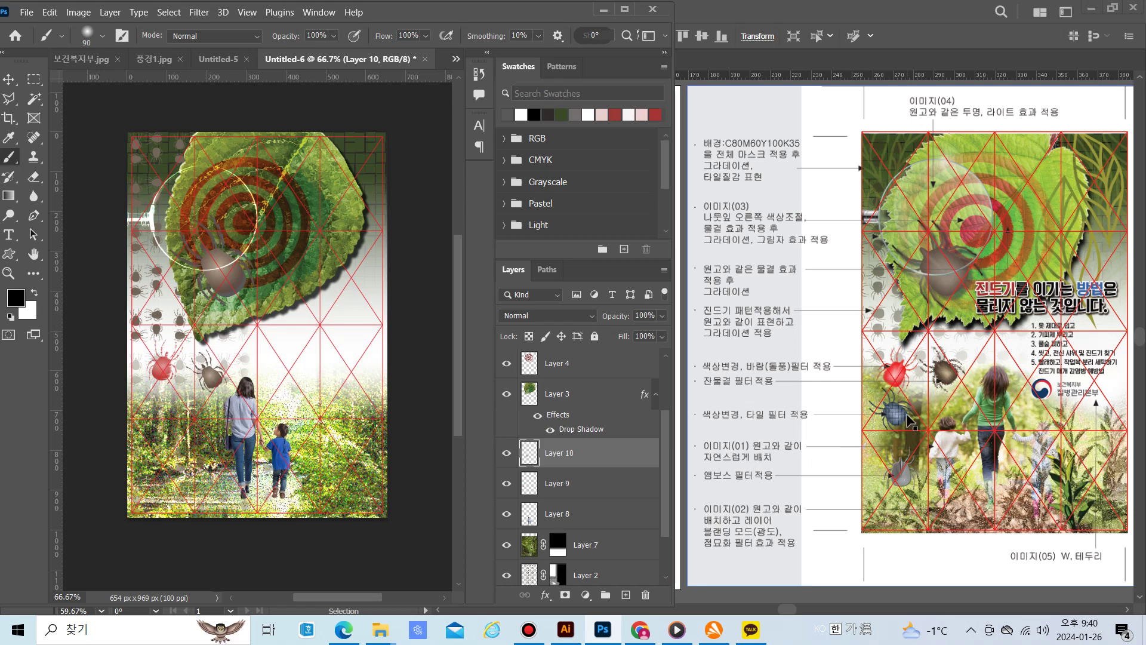
# Paste another tick as pixels, scale it to about 23.6%, rotate it about -36° and place it below the red tick
pyautogui.hotkey('ctrl', 'v')
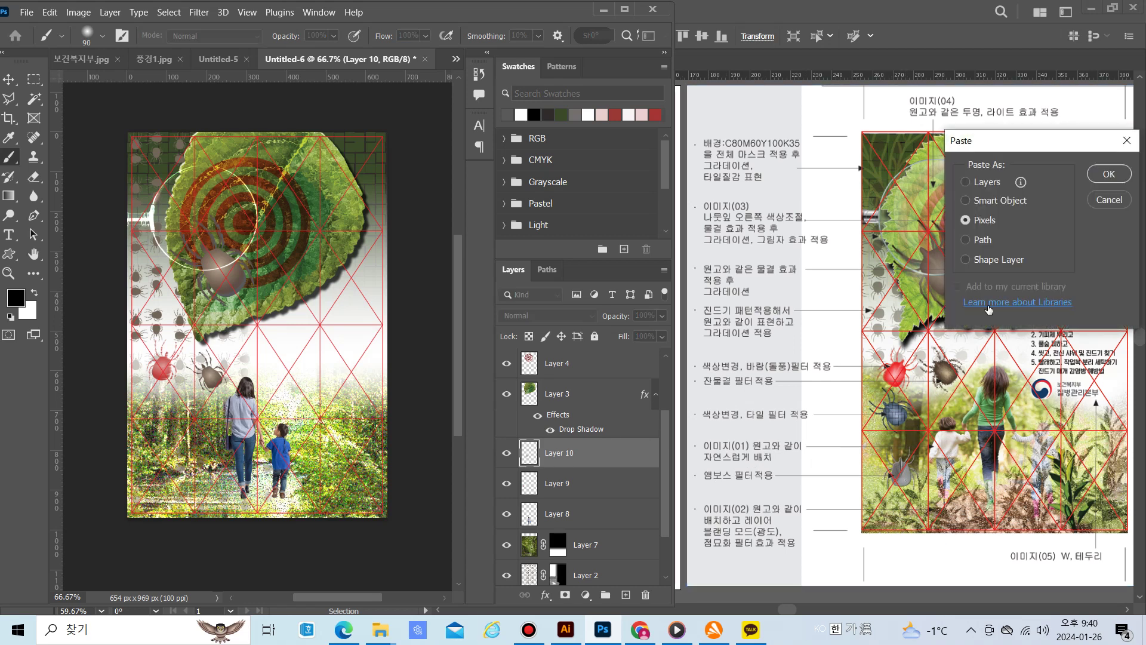
pyautogui.click(1109, 173)
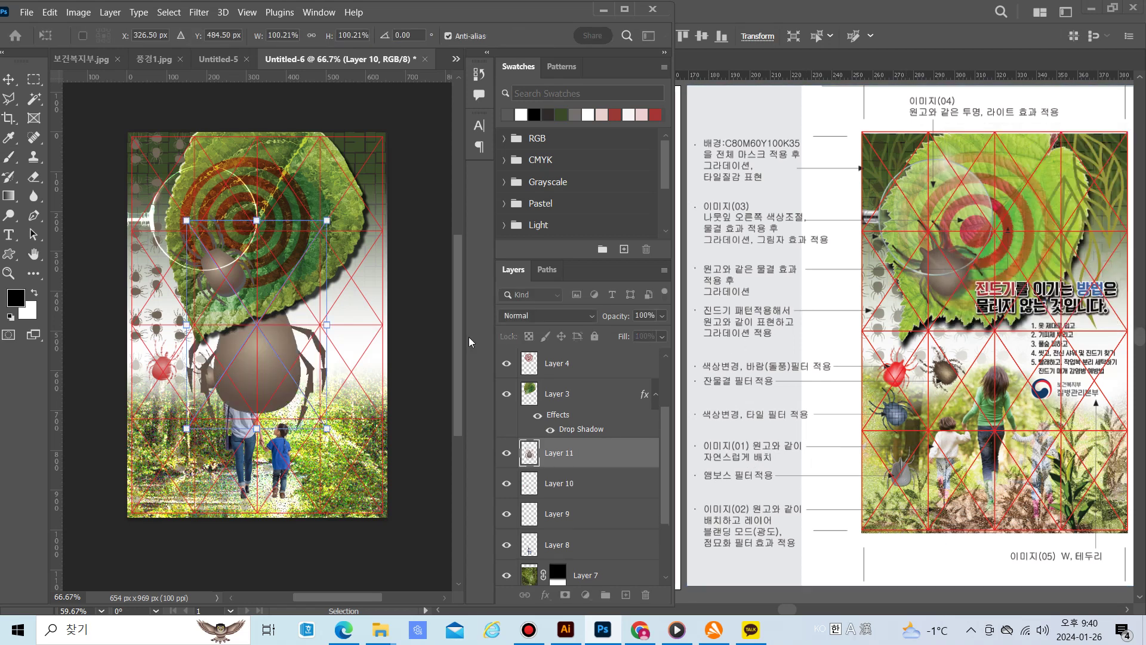
pyautogui.moveTo(327, 221); pyautogui.dragTo(216, 380)
pyautogui.moveTo(194, 422)
pyautogui.mouseDown()
pyautogui.moveTo(160, 435)
pyautogui.moveTo(191, 454)
pyautogui.moveTo(207, 438)
pyautogui.mouseUp()
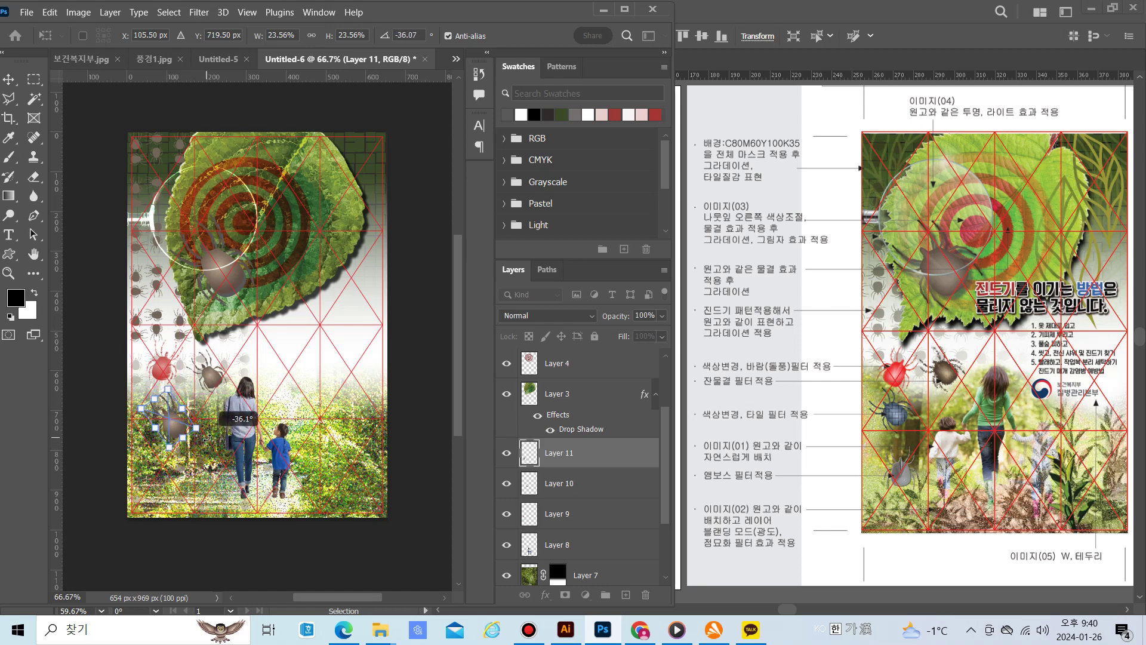
pyautogui.press('Return')
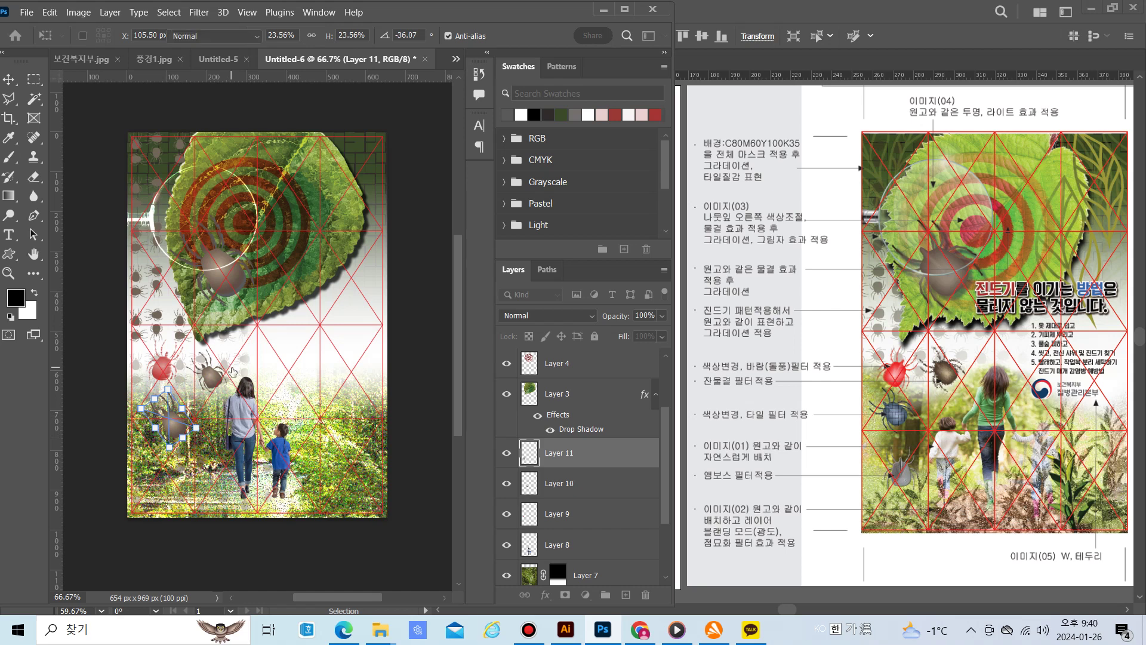
pyautogui.press('b')
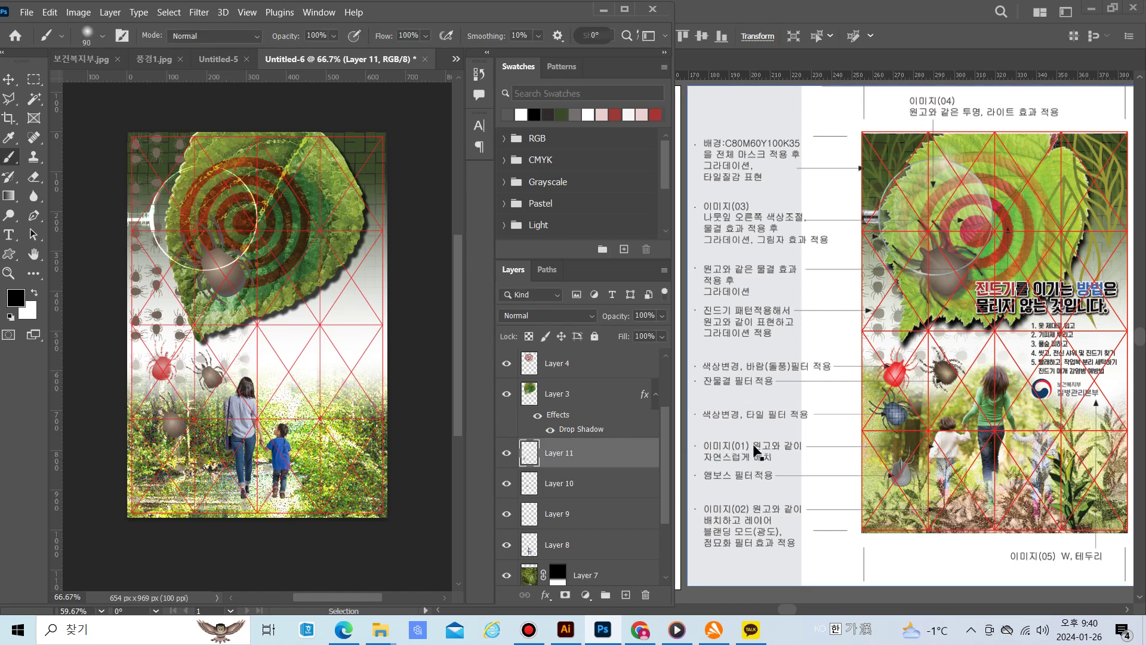
# Colorize the Layer 11 tick blue with Hue/Saturation, using hue 235, saturation 24 and lightness -4
pyautogui.hotkey('ctrl', 'u')
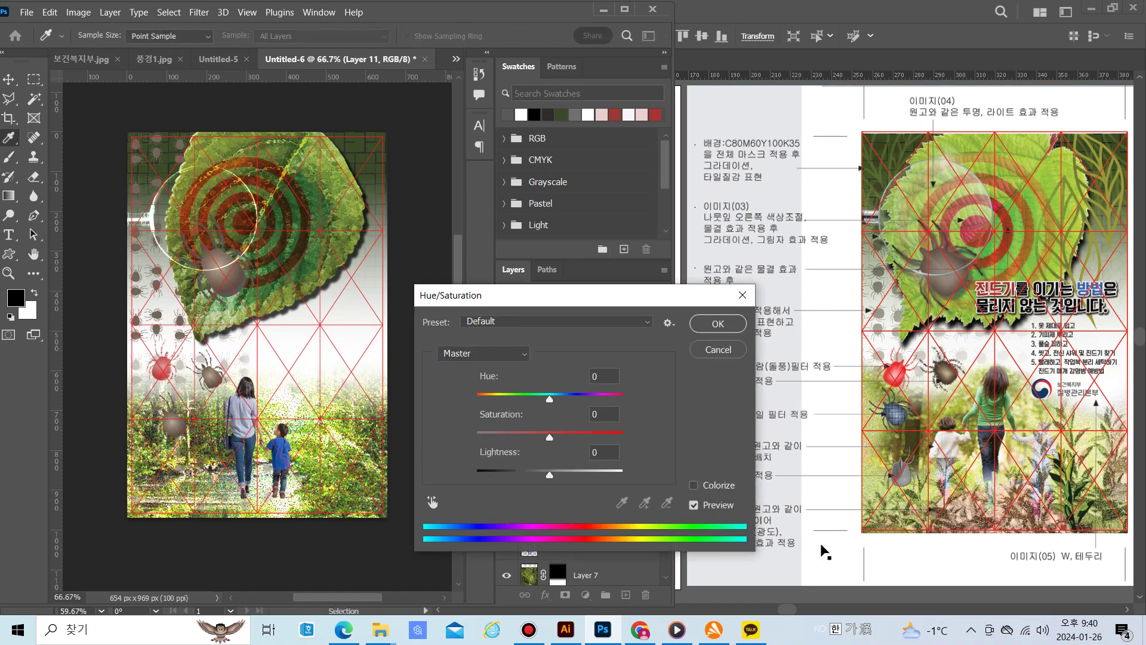
pyautogui.click(694, 486)
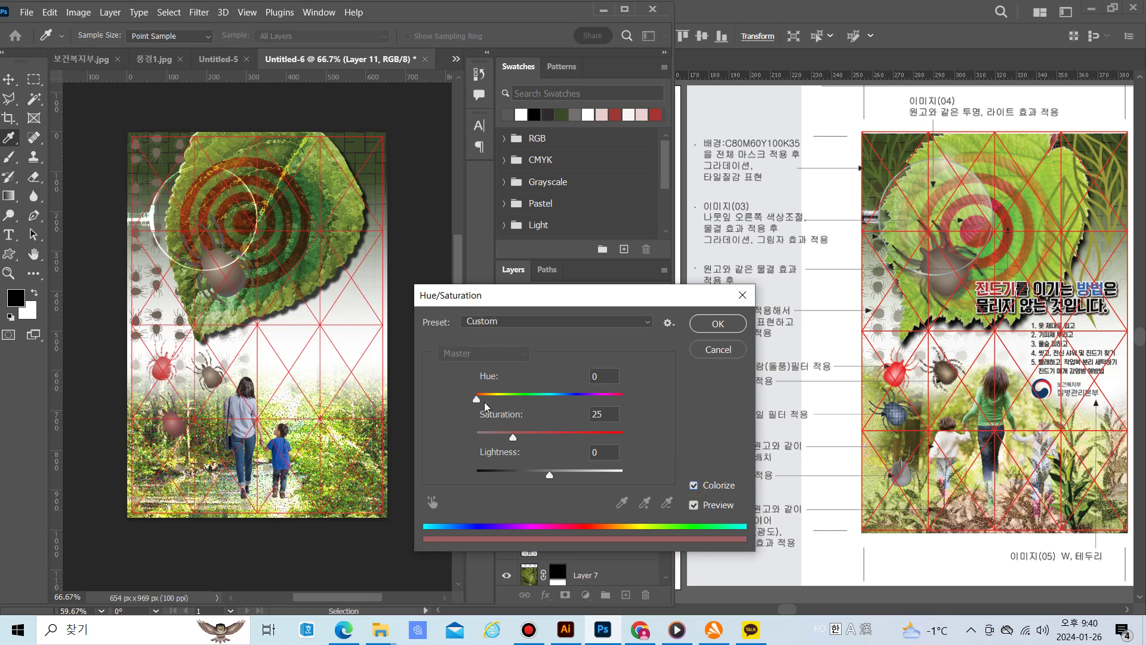
pyautogui.moveTo(476, 400); pyautogui.dragTo(572, 399)
pyautogui.moveTo(513, 437); pyautogui.dragTo(547, 477)
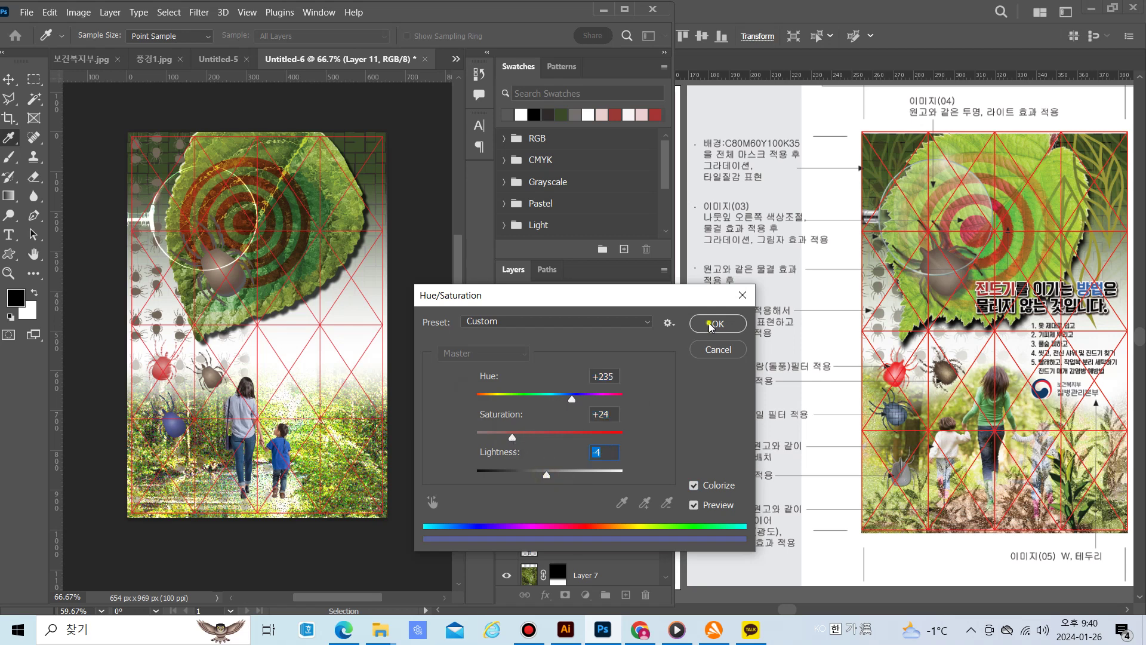
pyautogui.click(711, 324)
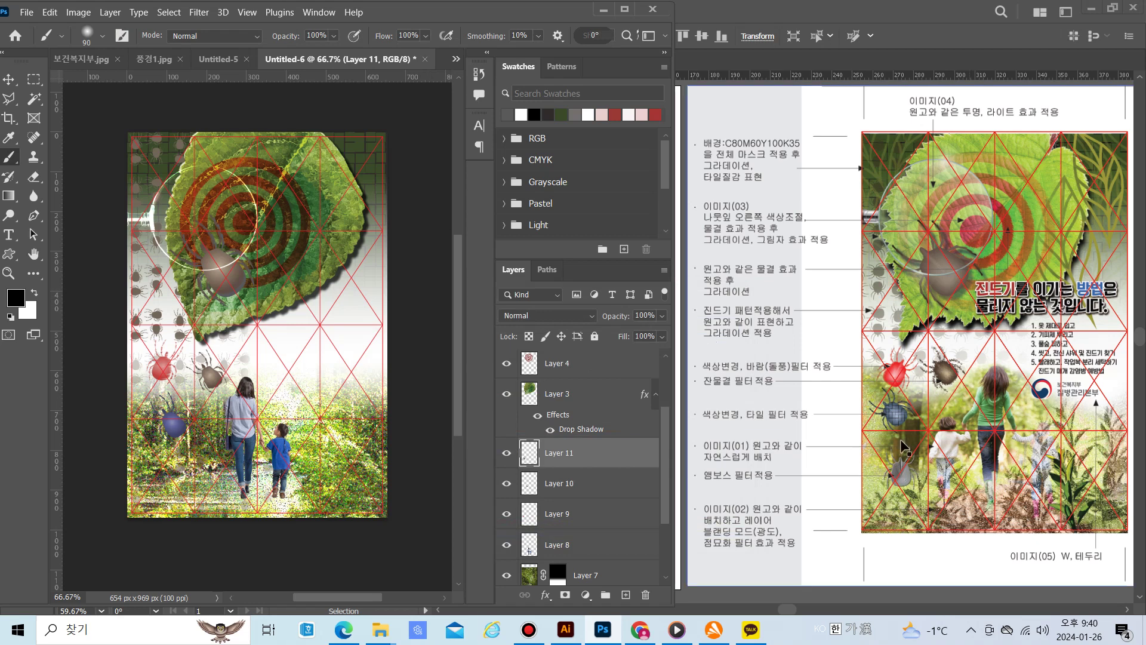
# Try the Tiles filter on the blue tick with 25 tiles, 10% maximum offset and background colour in the gaps, and undo it
pyautogui.click(198, 13)
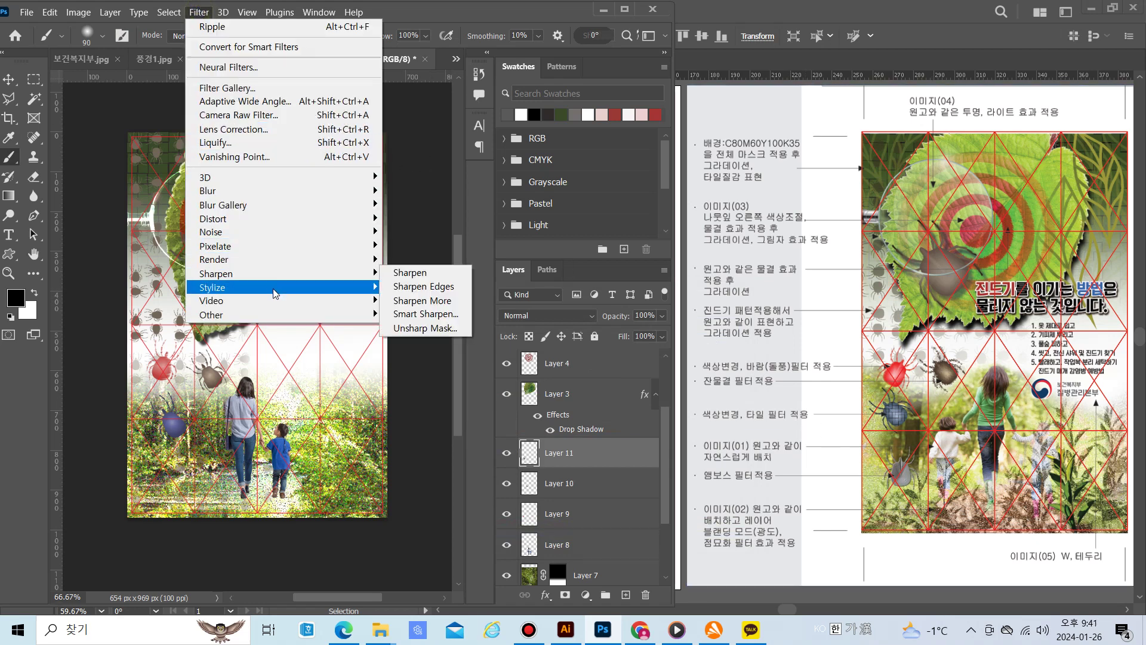
pyautogui.moveTo(305, 294)
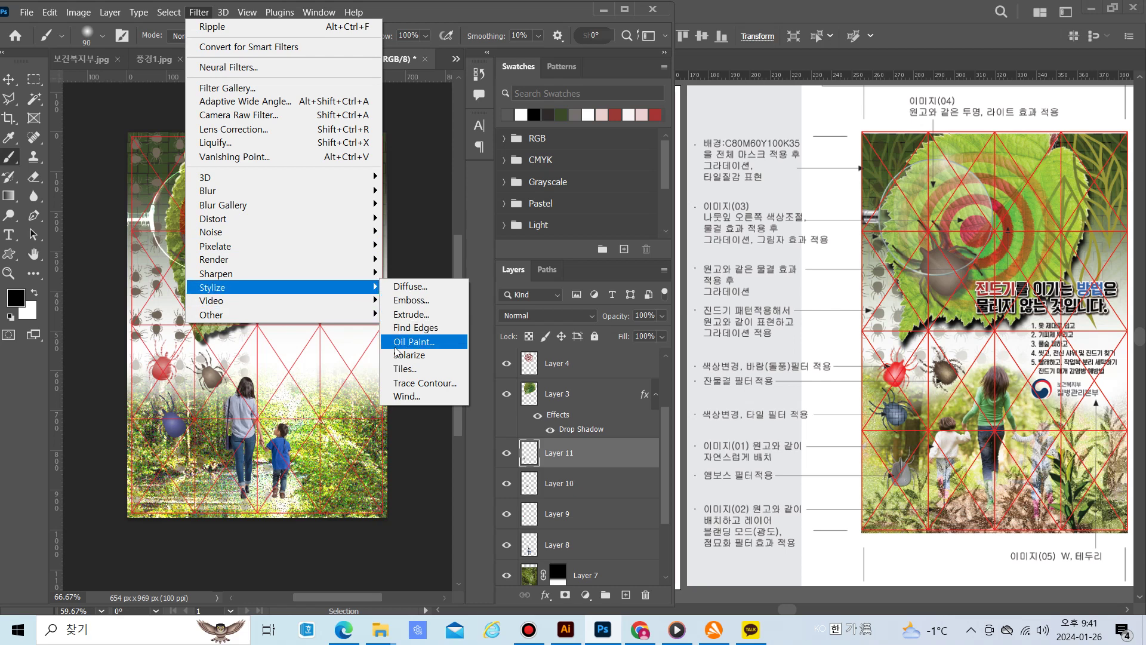
pyautogui.click(399, 369)
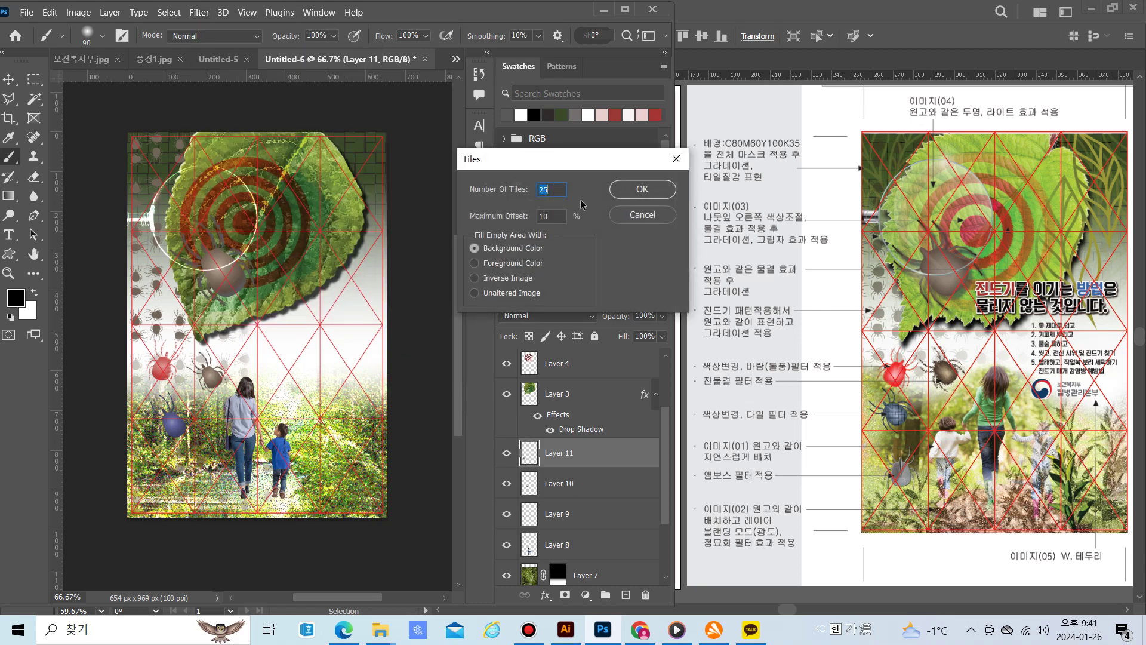
pyautogui.click(648, 194)
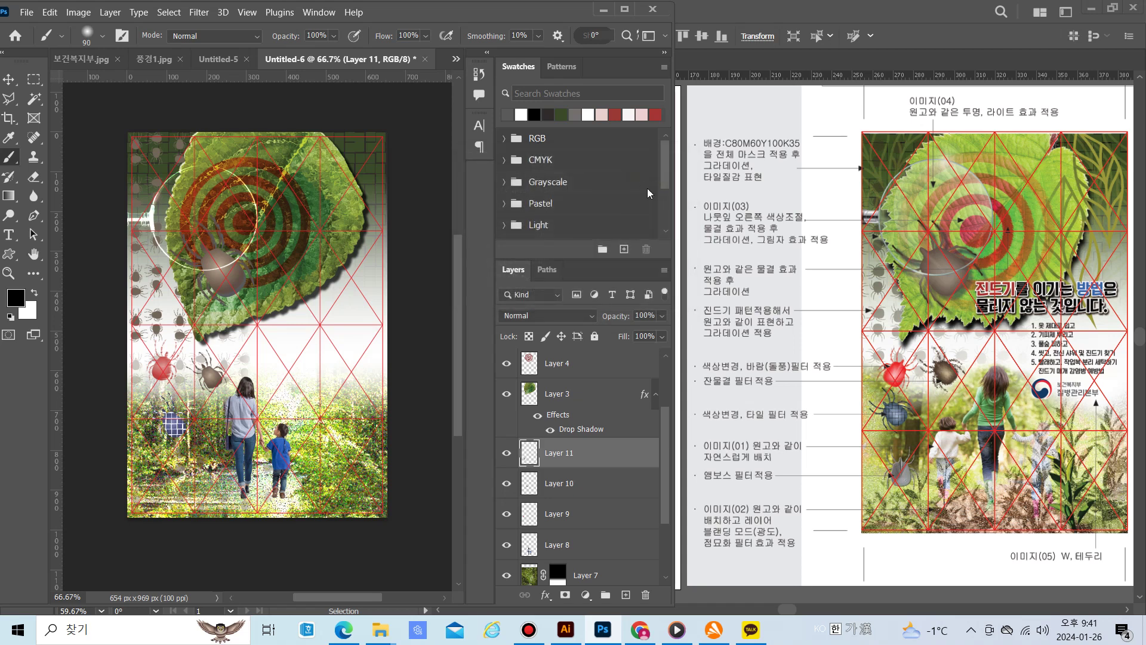
pyautogui.hotkey('ctrl', 'z')
# Try the Tiles filter on the blue tick with the empty areas filled by the foreground colour, and undo it
pyautogui.click(198, 13)
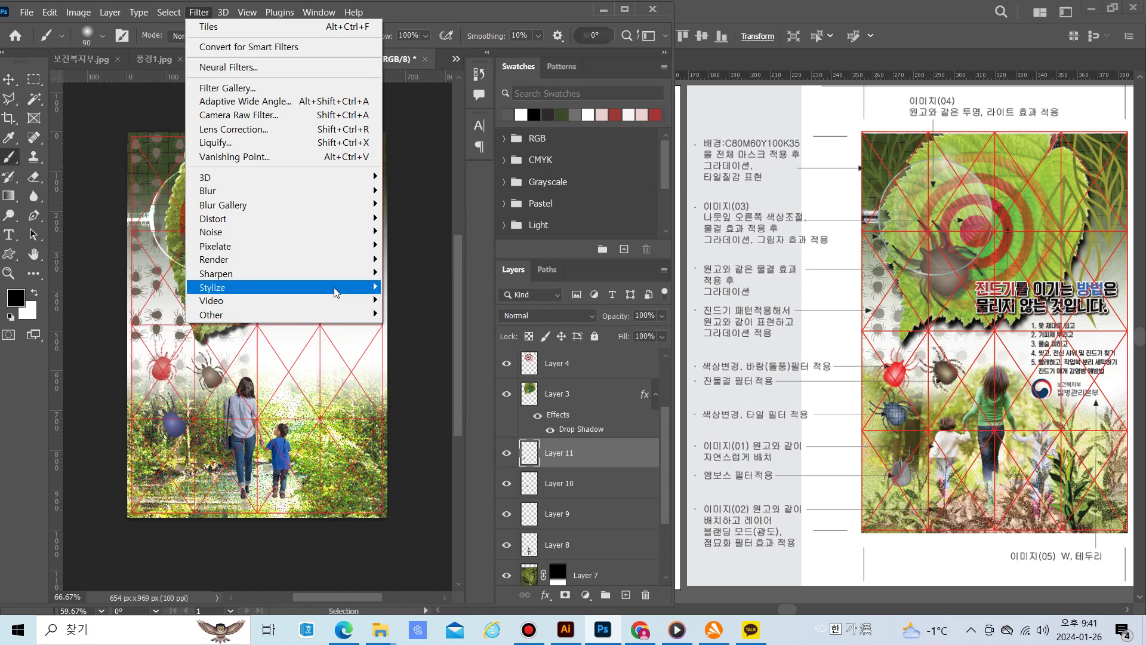
pyautogui.moveTo(336, 292)
pyautogui.click(419, 369)
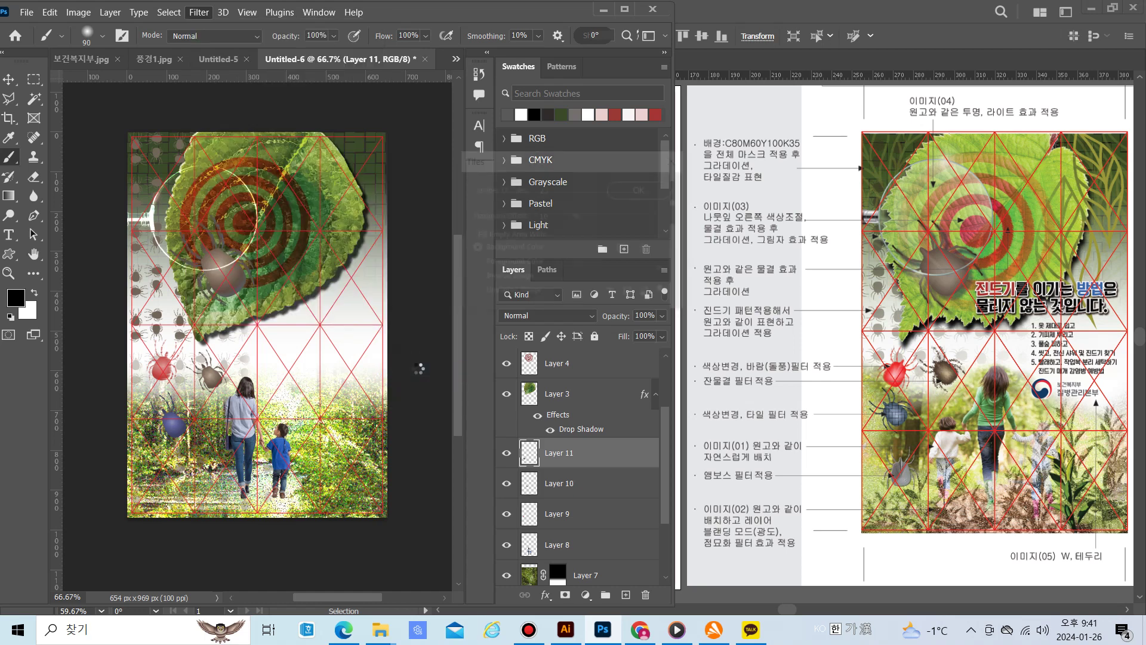
pyautogui.click(475, 264)
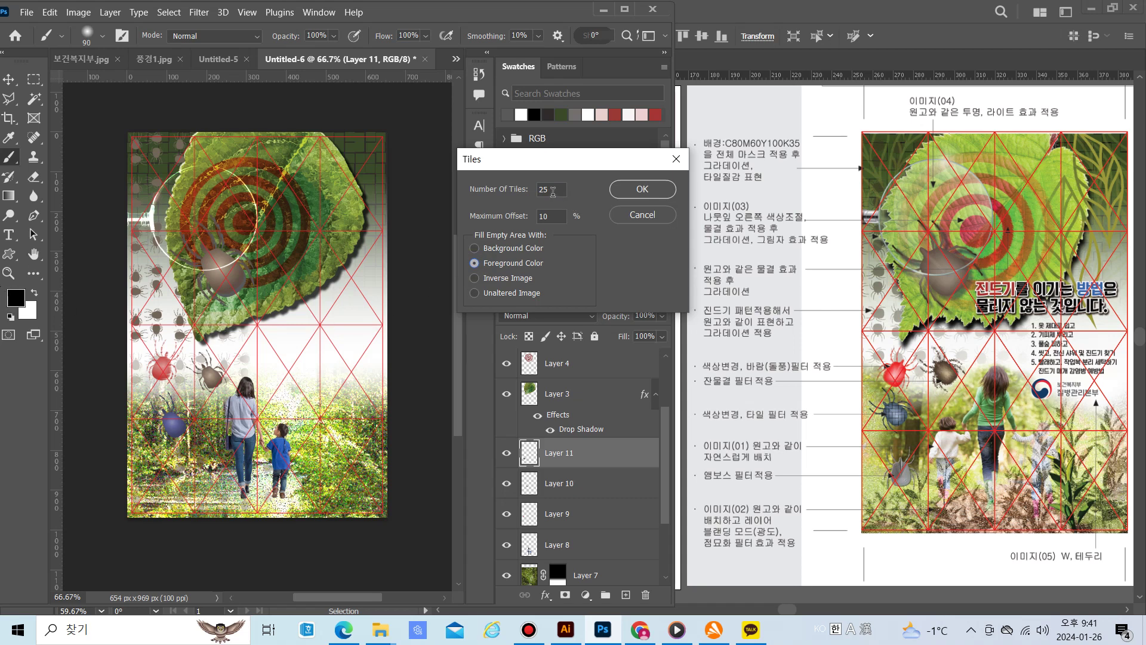
pyautogui.moveTo(552, 191); pyautogui.dragTo(539, 190)
pyautogui.click(637, 189)
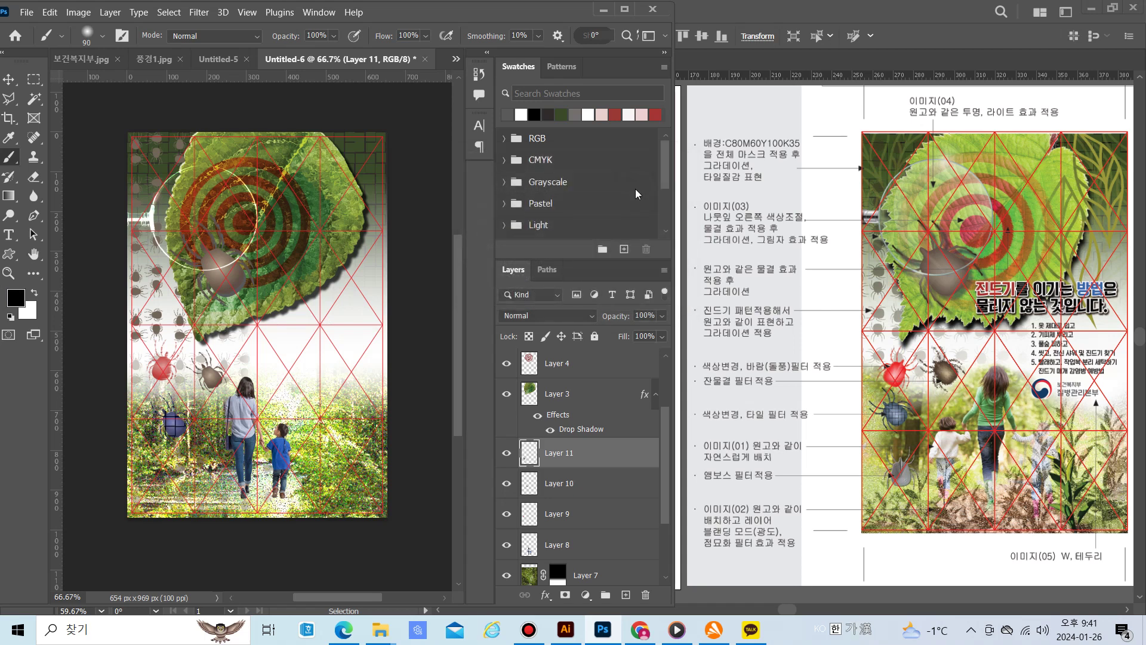
pyautogui.hotkey('ctrl', 'z')
# Try the Tiles filter on the blue tick with 10 tiles, 10% maximum offset and foreground colour in the gaps
pyautogui.click(200, 12)
pyautogui.moveTo(333, 288)
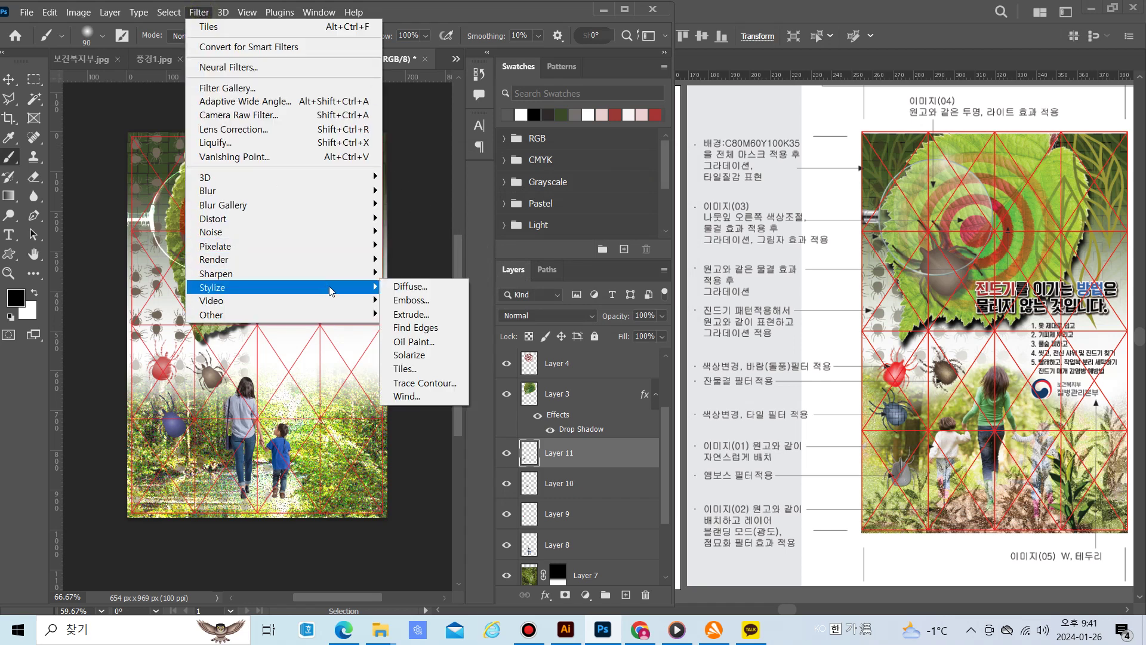
pyautogui.click(405, 368)
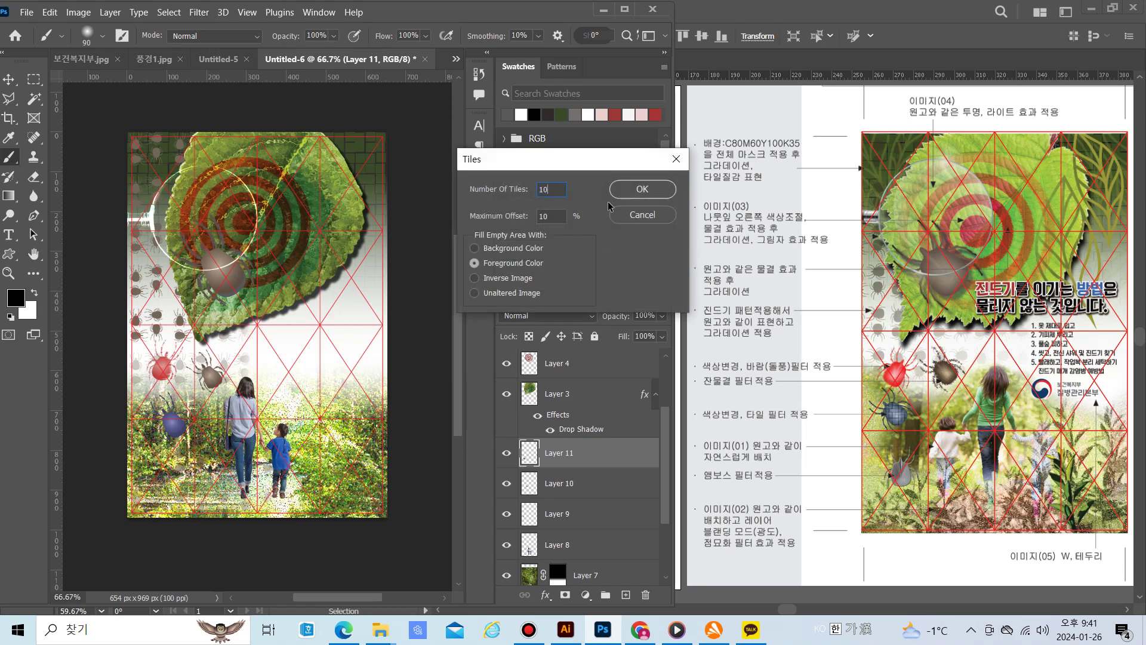
pyautogui.click(642, 190)
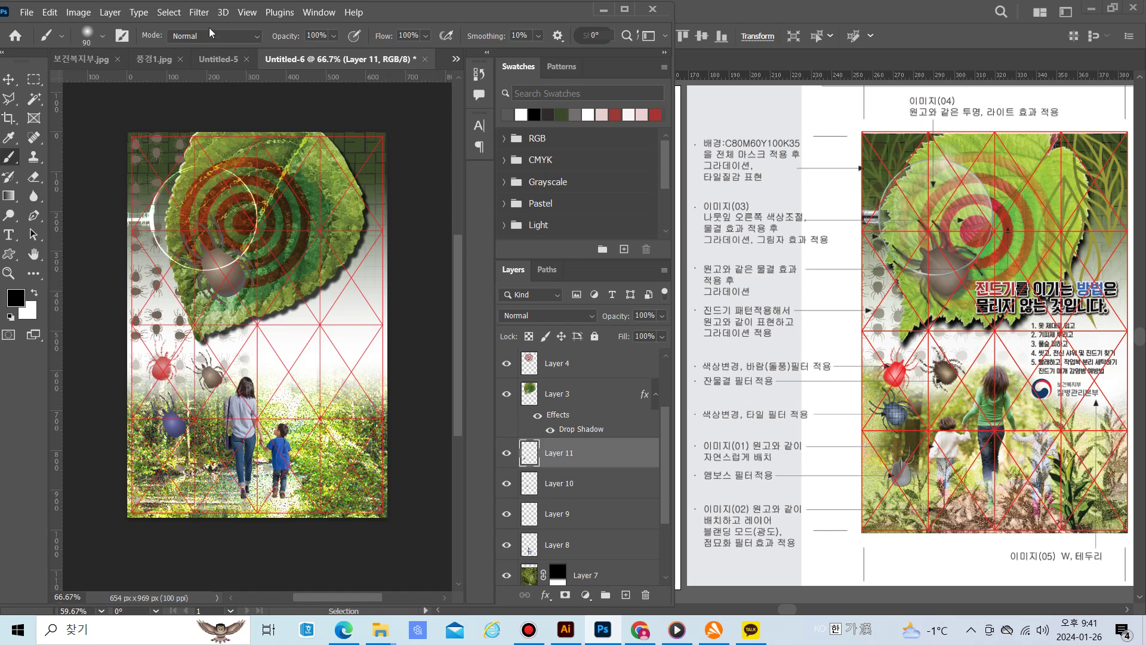
# Try the Tiles filter on the blue tick with 30 tiles and 10% maximum offset, and undo it
pyautogui.click(199, 12)
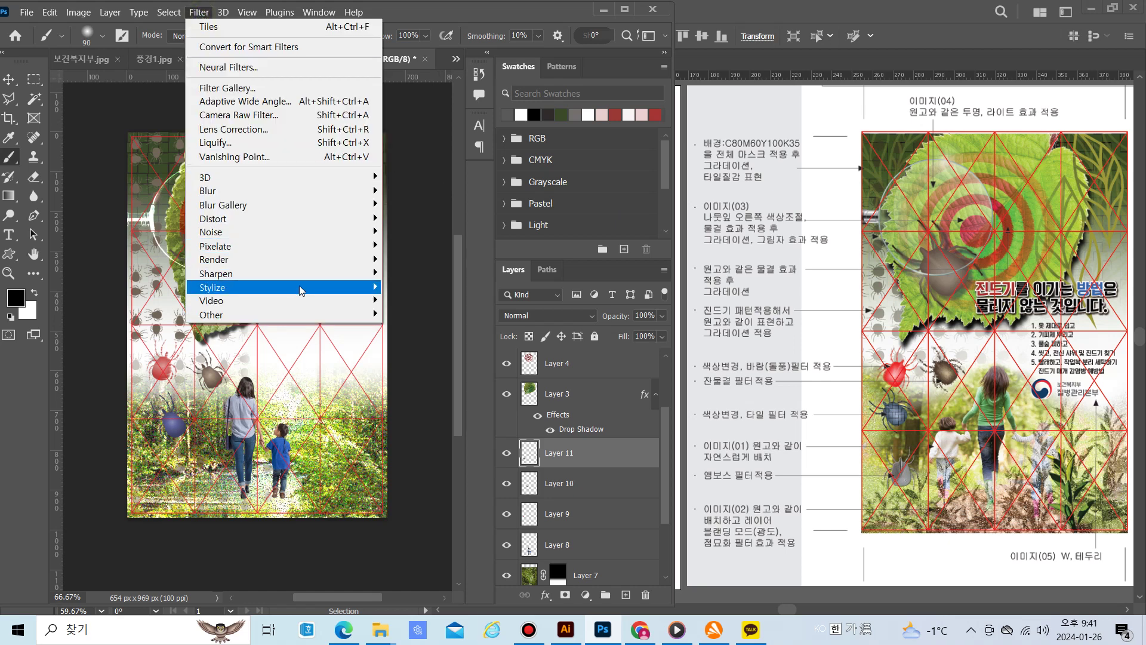
pyautogui.moveTo(302, 288)
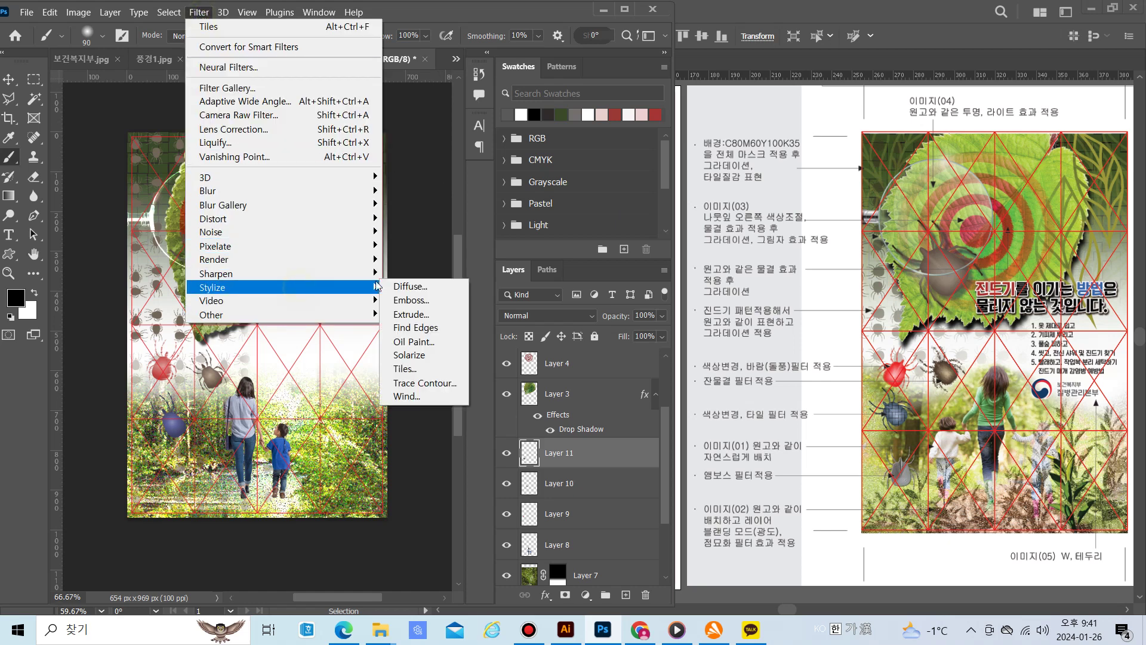
pyautogui.click(420, 369)
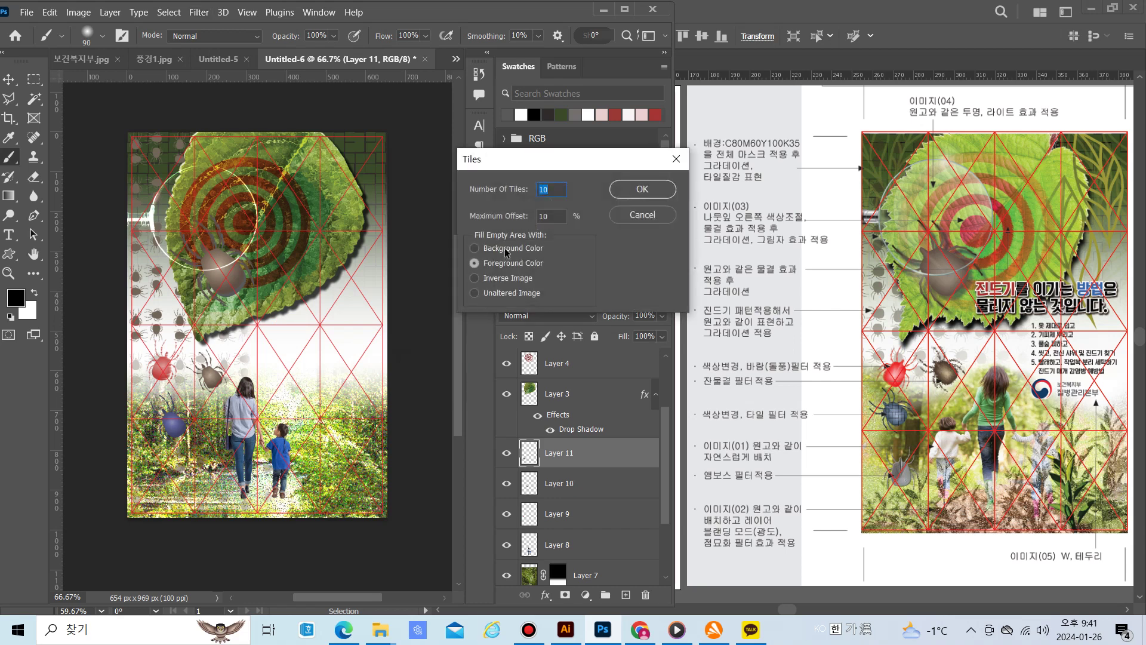
pyautogui.write('30')
pyautogui.click(647, 192)
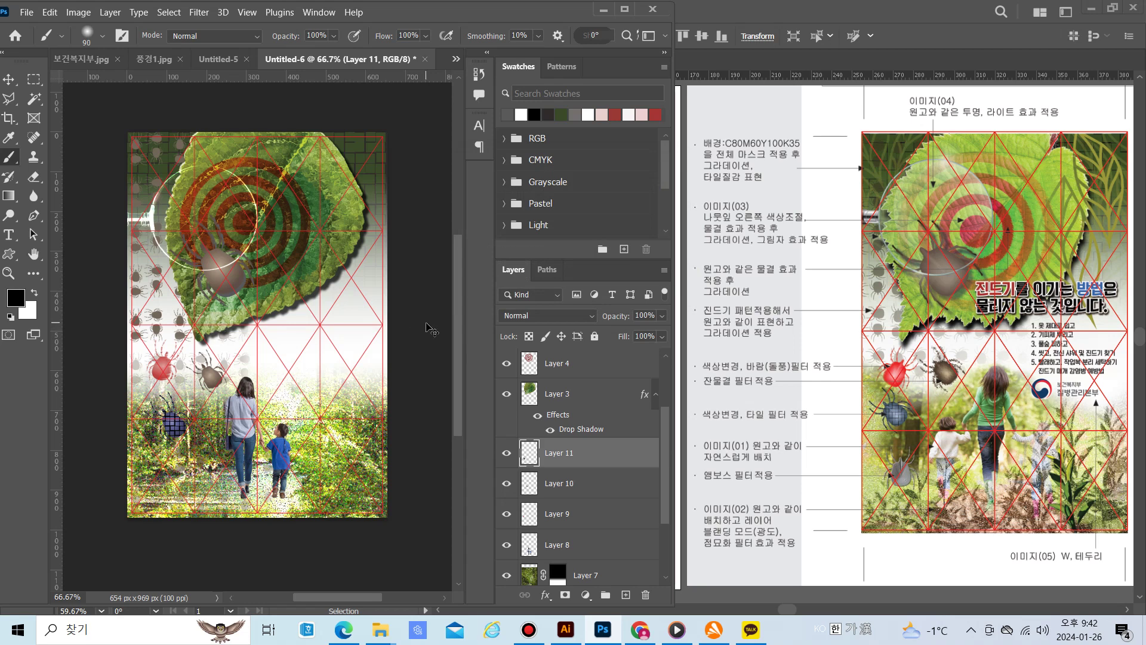
pyautogui.hotkey('ctrl', 'z')
# Apply the Tiles filter to the blue tick with 30 tiles, 5% maximum offset and foreground colour in the gaps
pyautogui.click(199, 12)
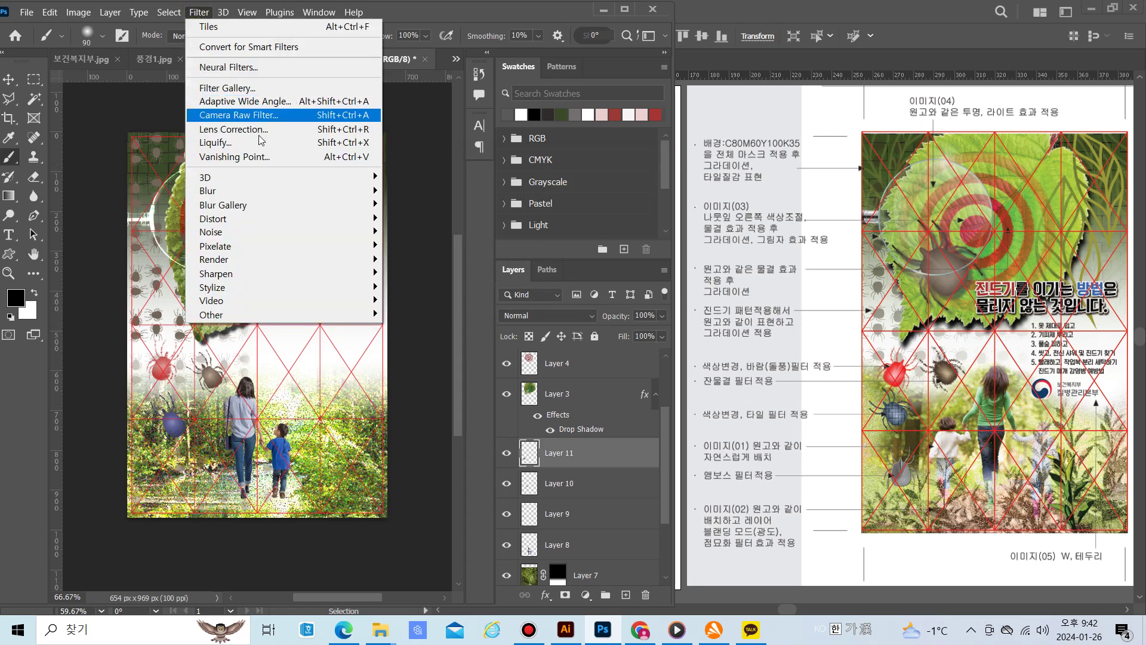
pyautogui.moveTo(382, 288)
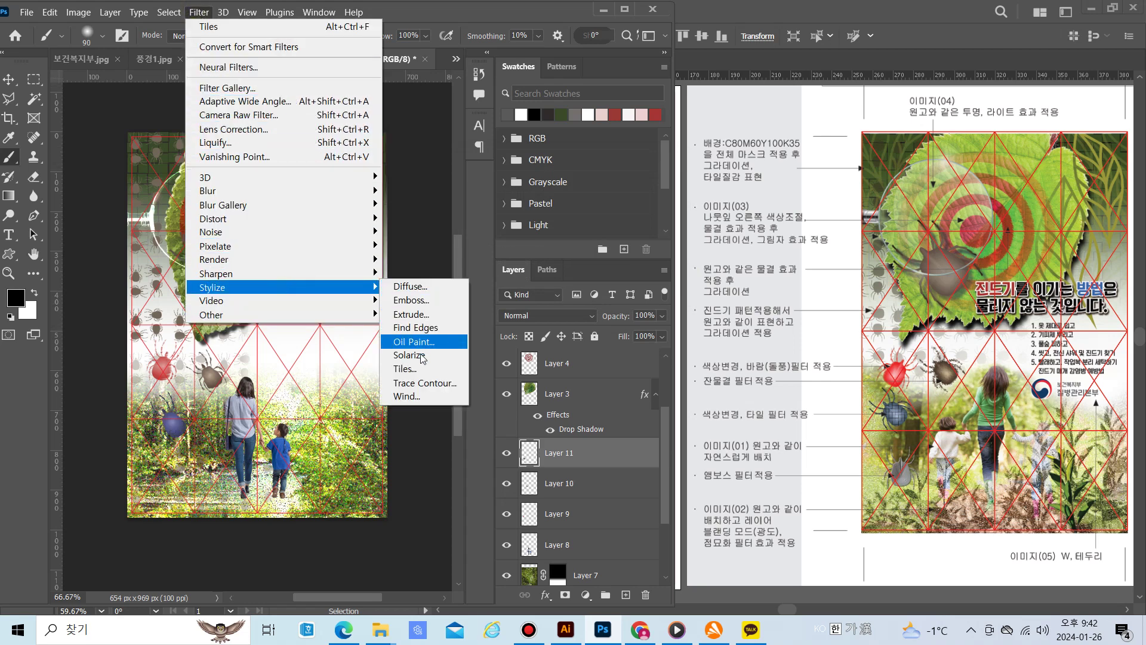
pyautogui.click(406, 369)
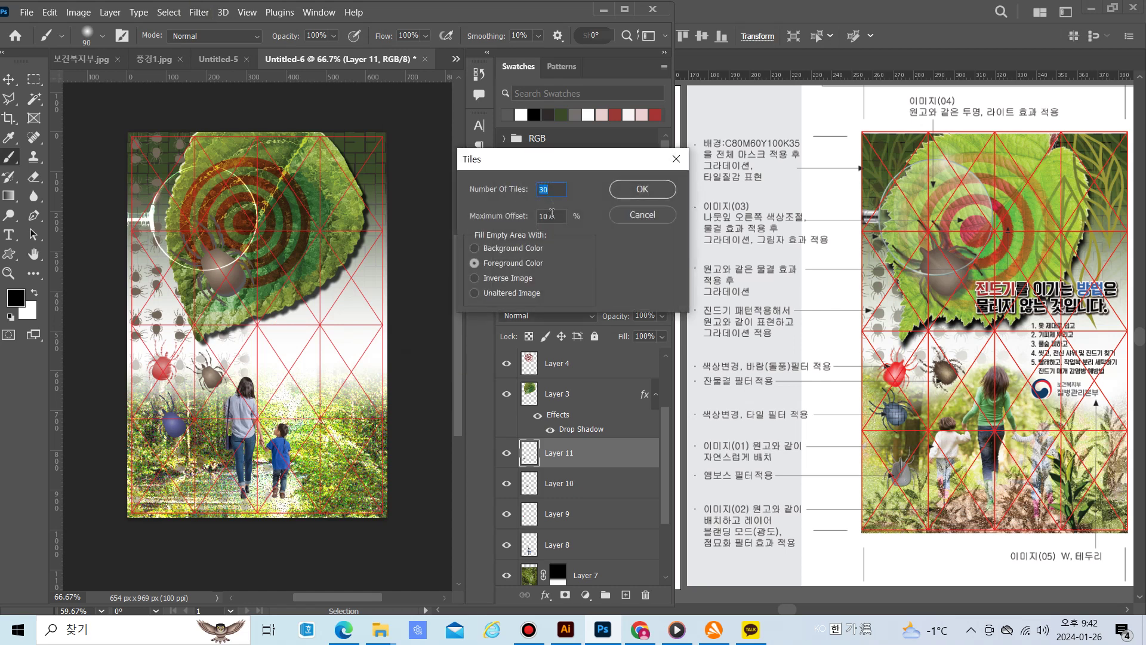
pyautogui.doubleClick(544, 216)
pyautogui.write('5')
pyautogui.click(631, 190)
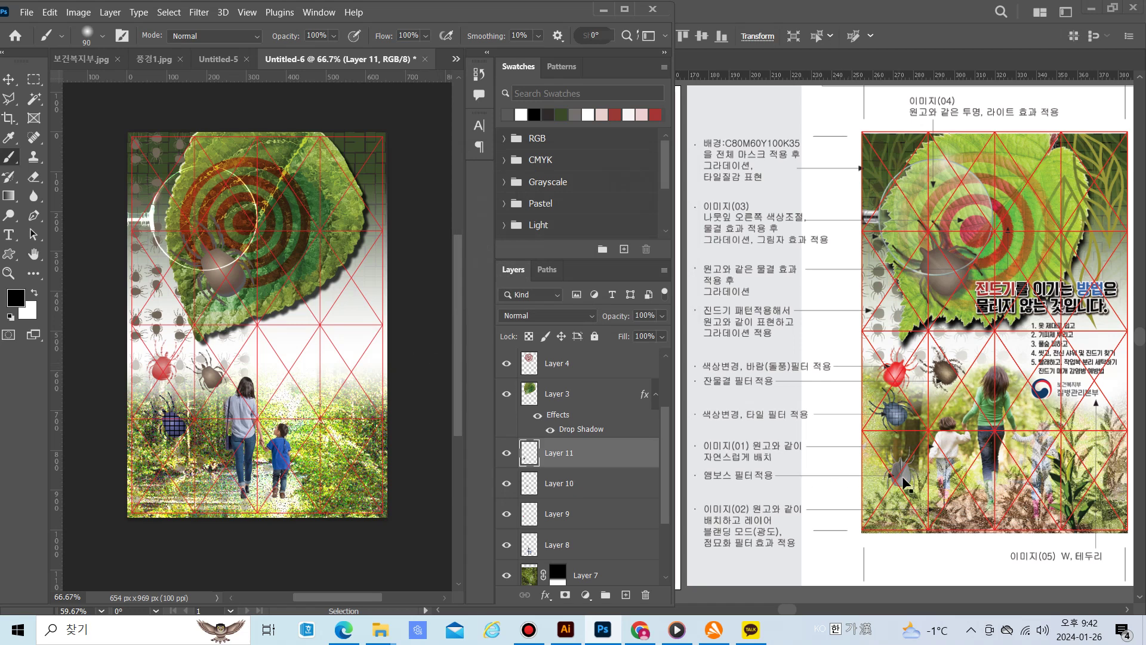
# Paste another tick as pixels, scale it to about 21.6% and place it below the blue tiled tick
pyautogui.hotkey('ctrl', 'v')
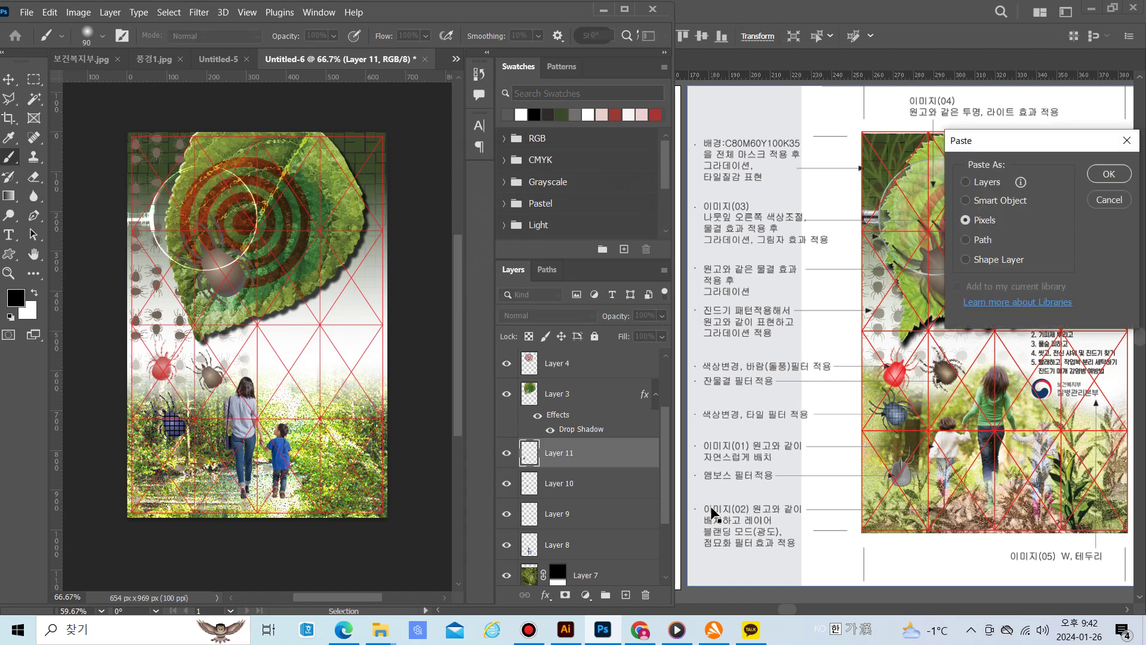
pyautogui.click(1093, 176)
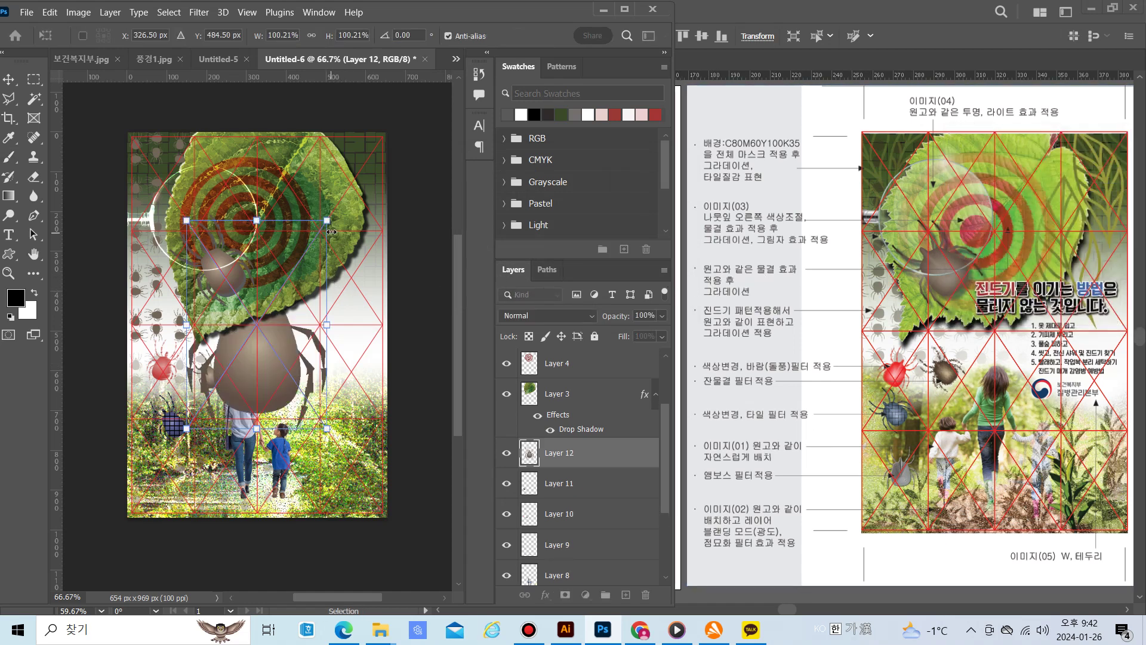
pyautogui.moveTo(328, 221)
pyautogui.mouseDown()
pyautogui.moveTo(225, 388)
pyautogui.moveTo(185, 484)
pyautogui.moveTo(178, 473)
pyautogui.mouseUp()
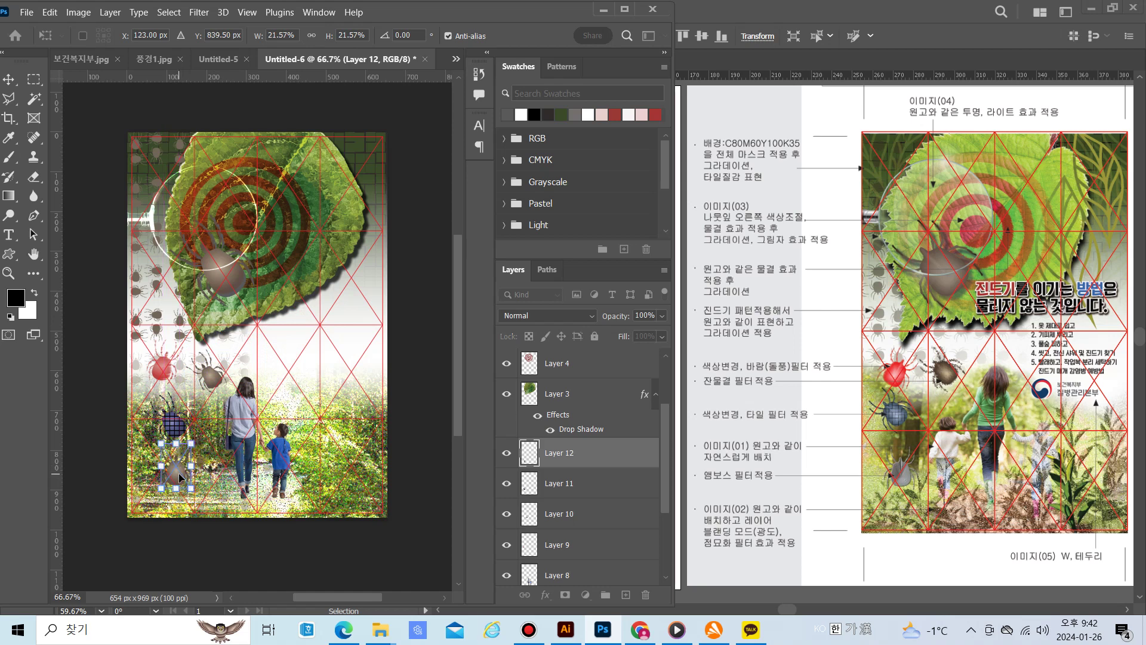
pyautogui.press('Return')
pyautogui.press('b')
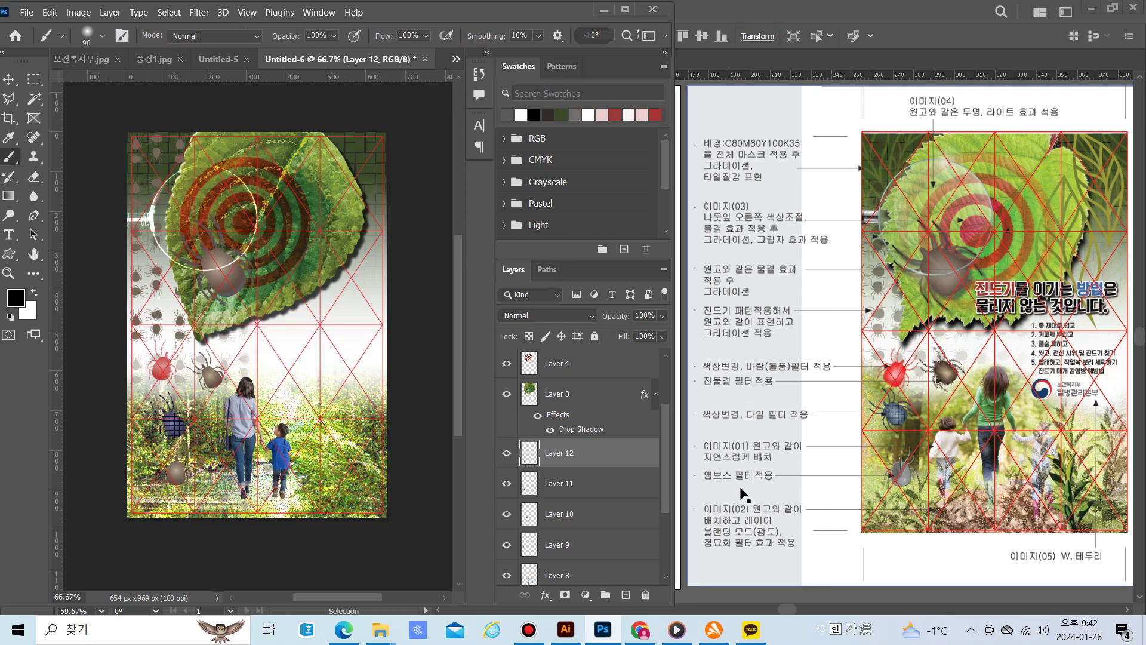
# Try the Emboss filter on the lowest tick with angle -176°, height 9 pixels and amount 64%
pyautogui.click(198, 13)
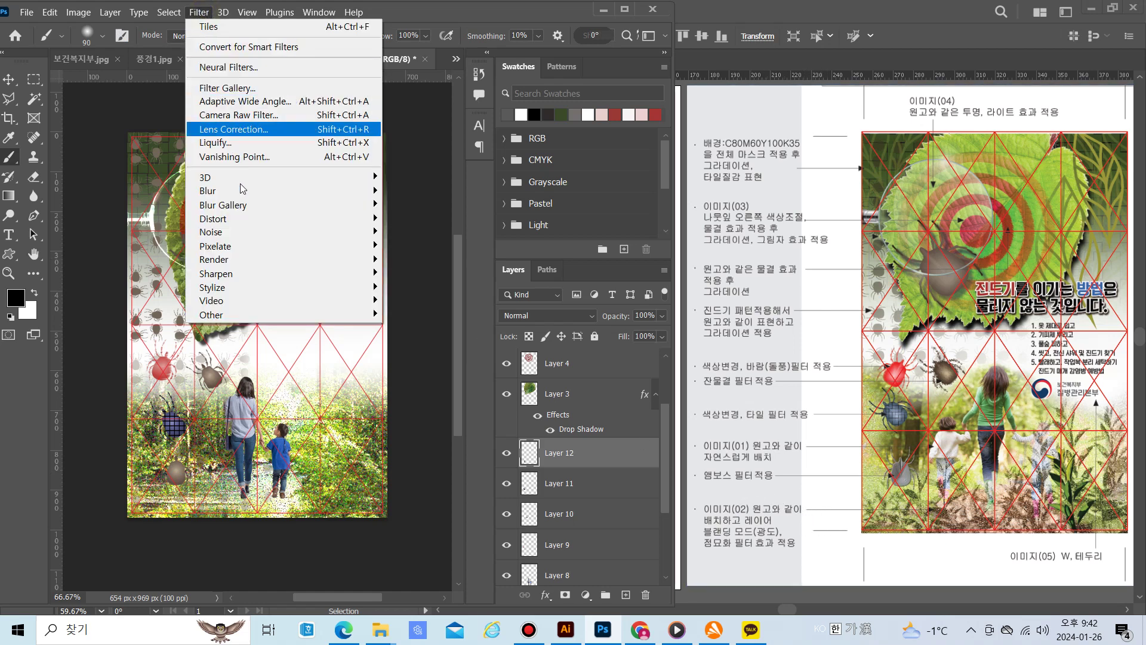
pyautogui.moveTo(291, 287)
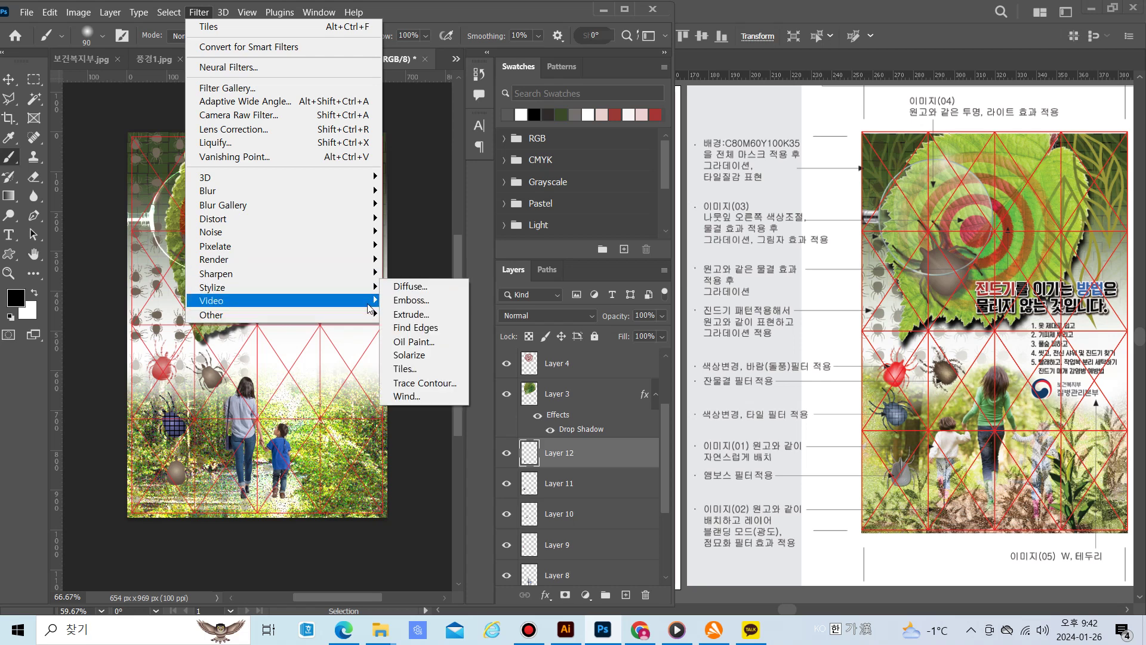
pyautogui.click(411, 301)
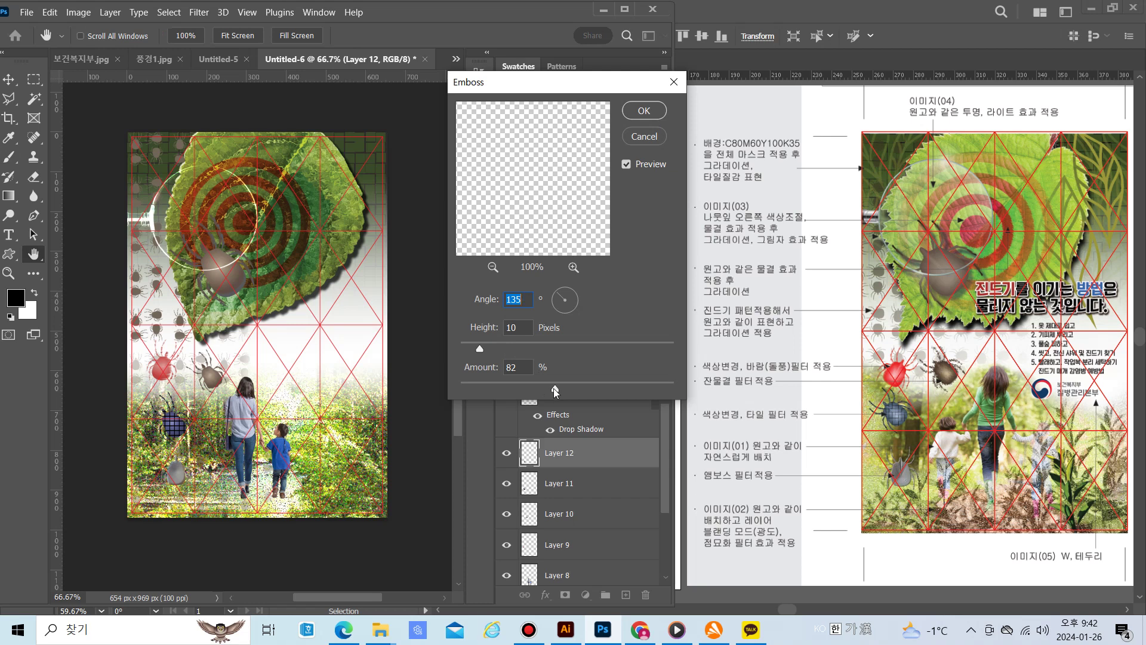
pyautogui.moveTo(544, 388)
pyautogui.mouseDown()
pyautogui.moveTo(586, 390)
pyautogui.moveTo(534, 389)
pyautogui.mouseUp()
pyautogui.moveTo(480, 351)
pyautogui.mouseDown()
pyautogui.moveTo(494, 351)
pyautogui.moveTo(475, 350)
pyautogui.mouseUp()
pyautogui.moveTo(476, 352); pyautogui.dragTo(477, 351)
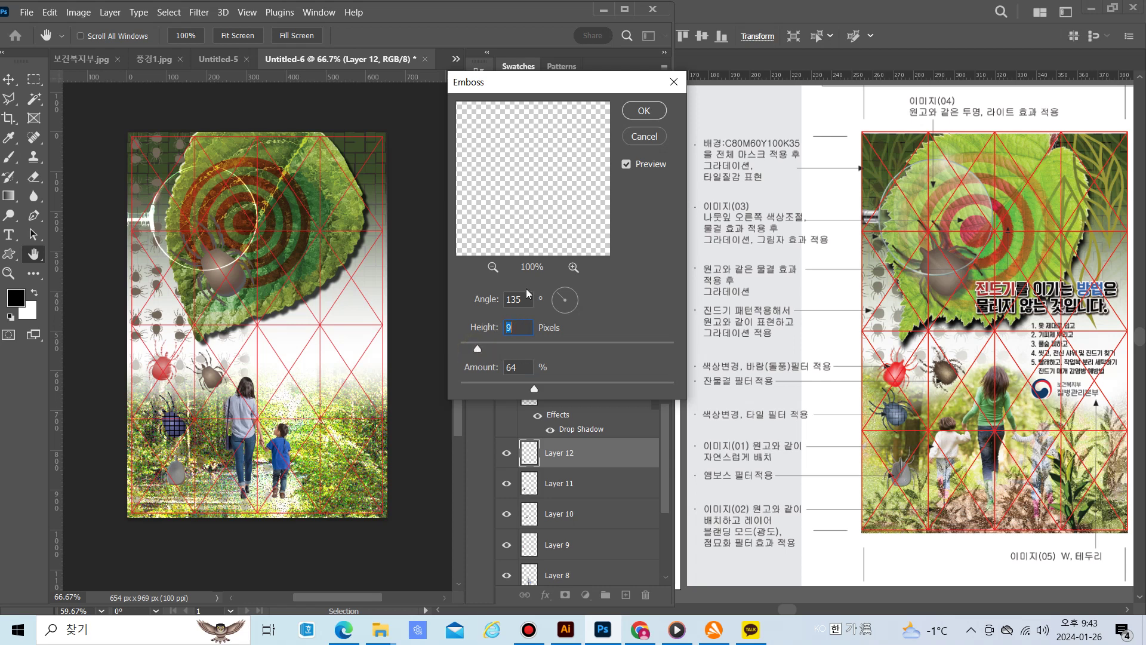
pyautogui.click(554, 303)
pyautogui.moveTo(567, 303)
pyautogui.mouseDown()
pyautogui.moveTo(565, 315)
pyautogui.moveTo(545, 306)
pyautogui.mouseUp()
pyautogui.click(642, 111)
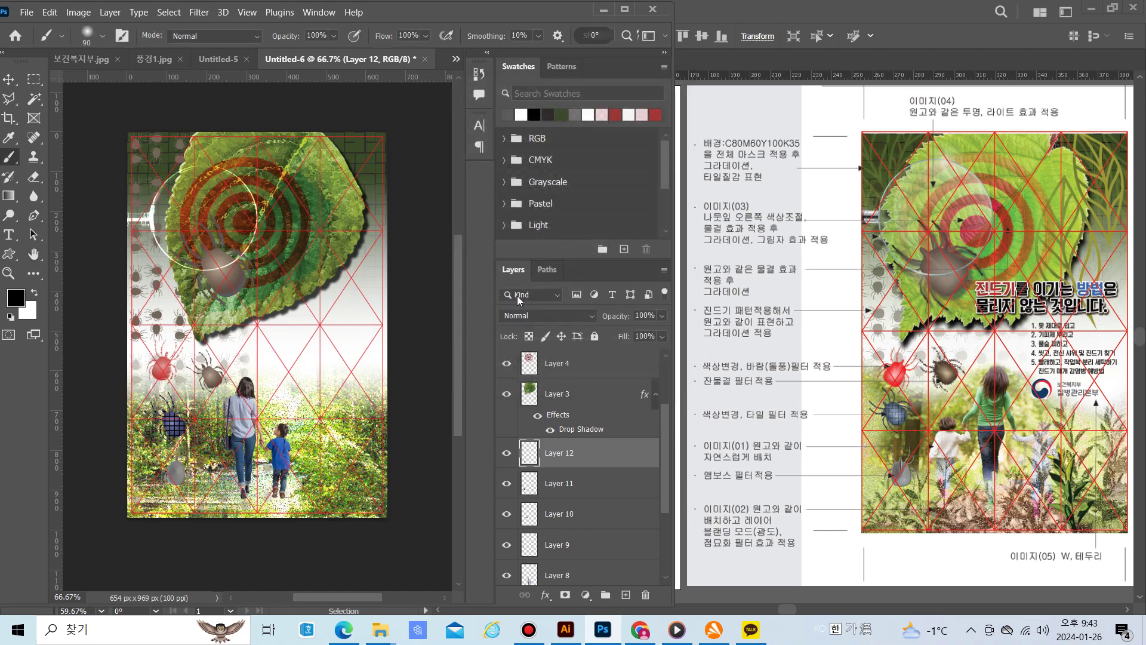
# Apply the Emboss filter to the Layer 12 tick with angle -176°, height 10 pixels and amount 75%
pyautogui.click(199, 12)
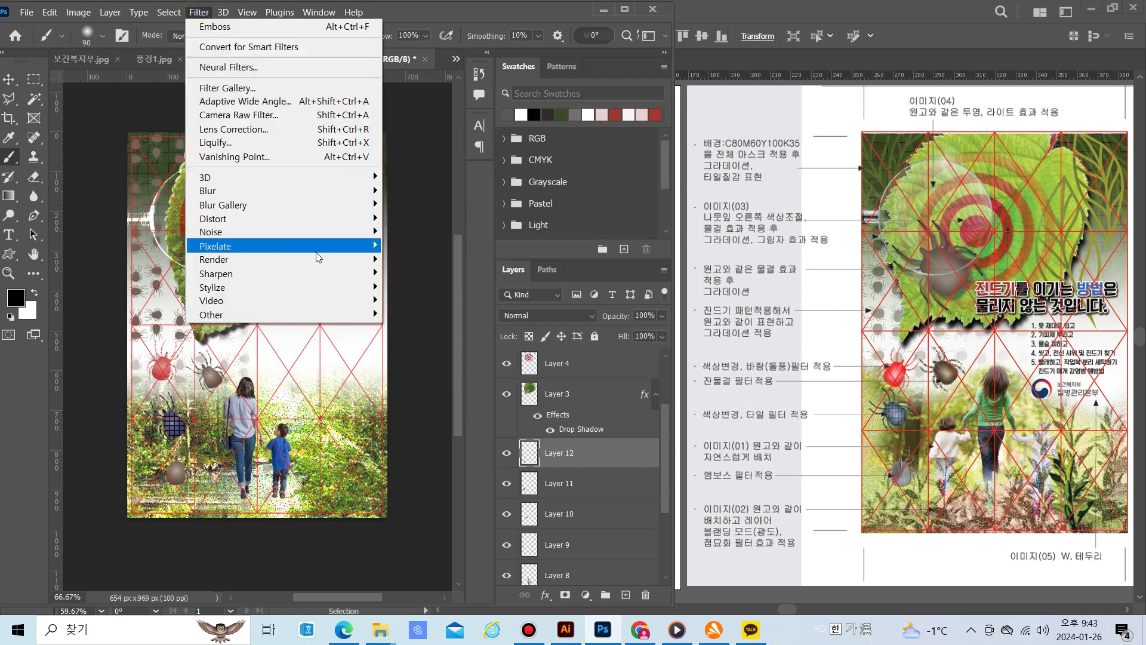
pyautogui.moveTo(338, 289)
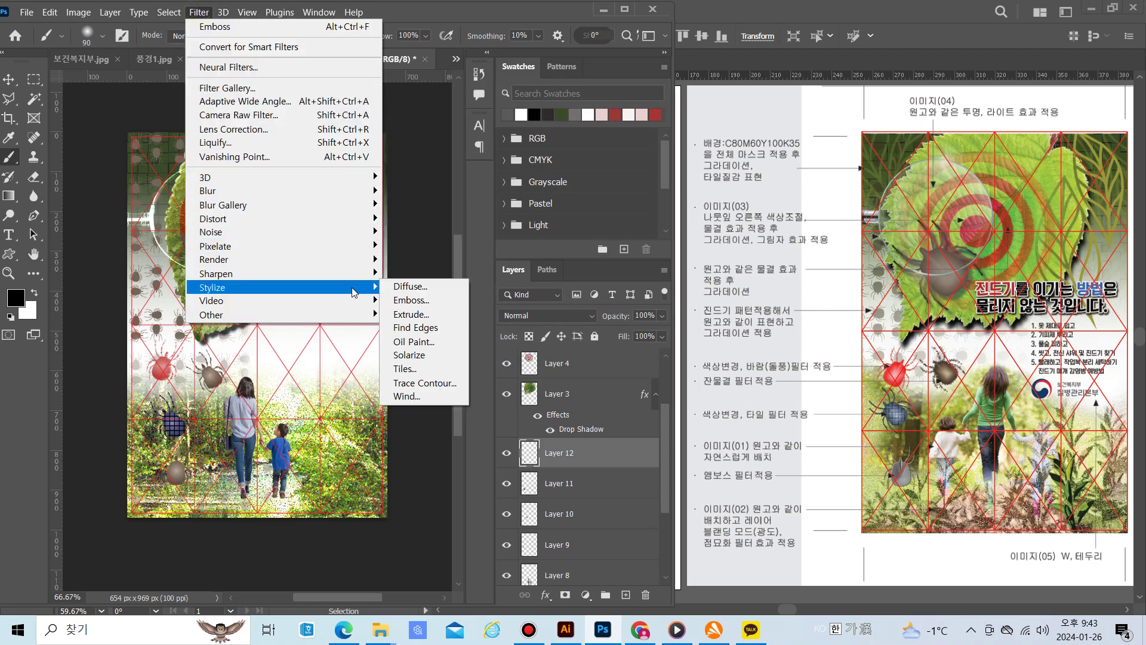
pyautogui.click(434, 301)
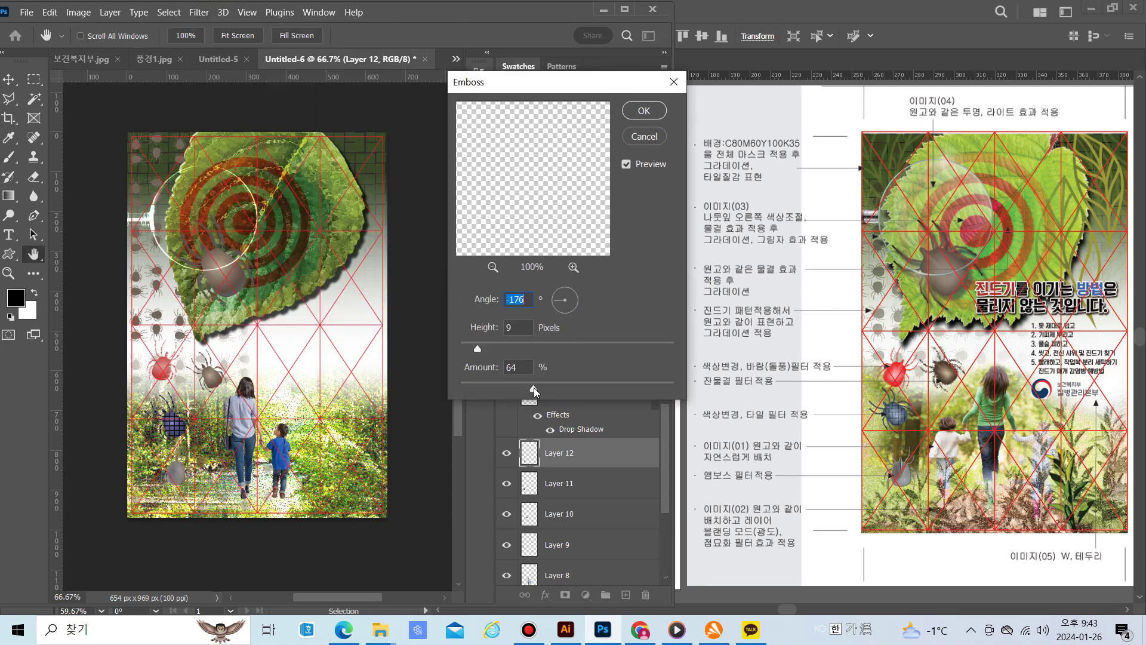
pyautogui.moveTo(481, 389); pyautogui.dragTo(575, 392)
pyautogui.moveTo(574, 387); pyautogui.dragTo(476, 391)
pyautogui.moveTo(543, 389); pyautogui.dragTo(547, 386)
pyautogui.hotkey('shift', 'Tab')
pyautogui.moveTo(568, 350); pyautogui.dragTo(460, 339)
pyautogui.click(641, 113)
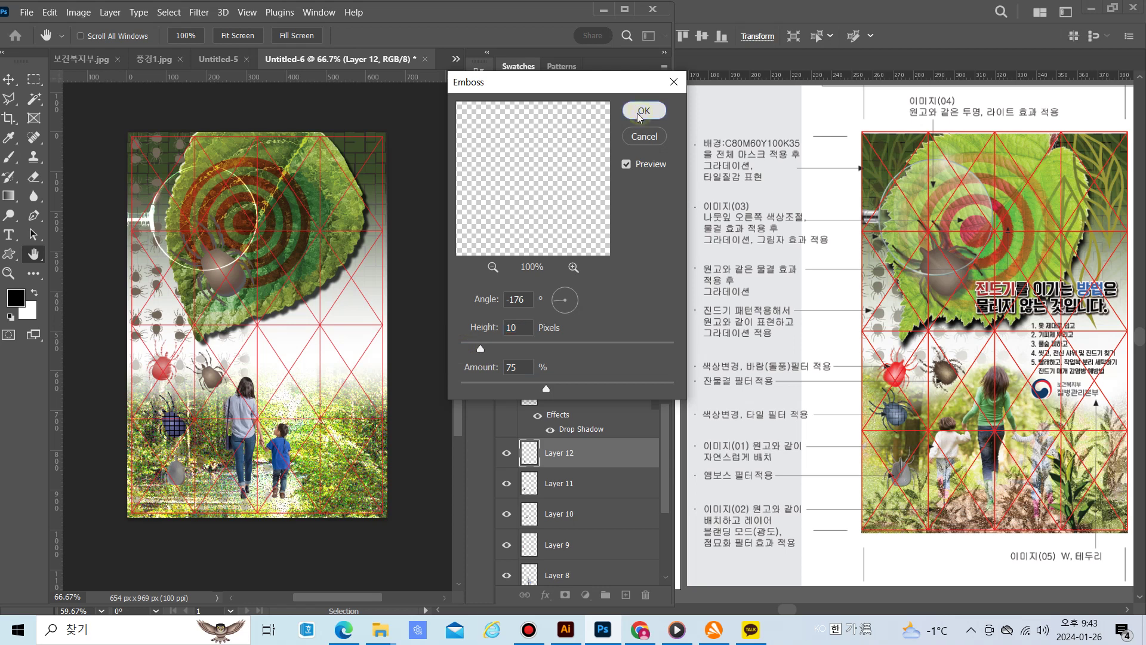
pyautogui.press('b')
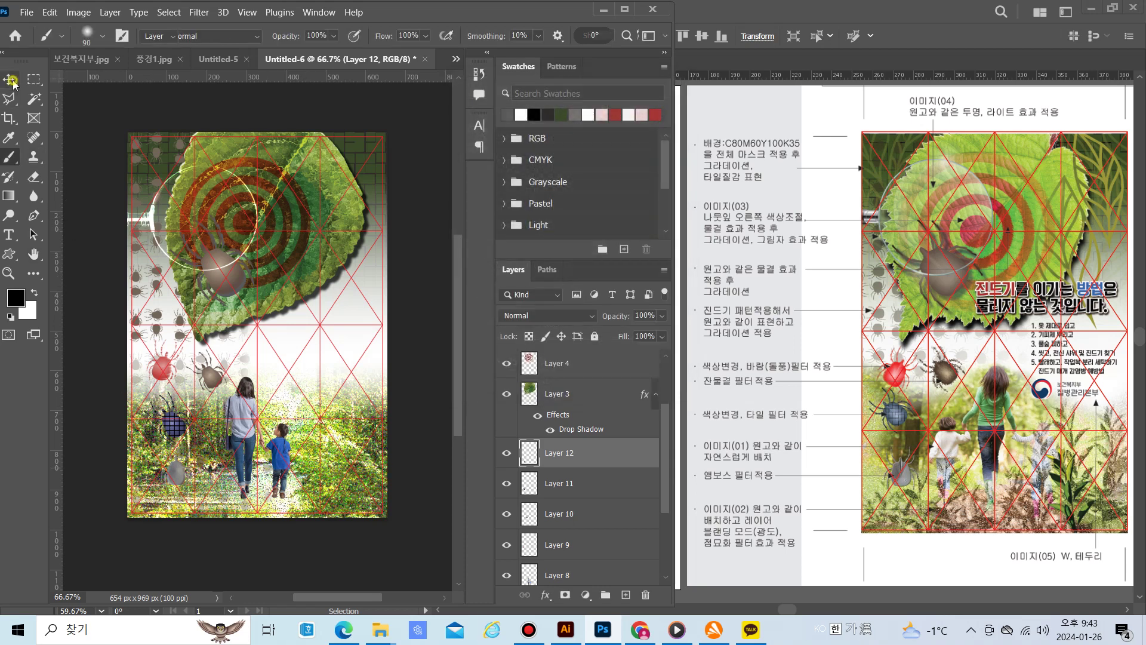
# Move the embossed tick up to just above the woman's head, beside the brown tick
pyautogui.click(10, 80)
pyautogui.moveTo(178, 472); pyautogui.dragTo(274, 362)
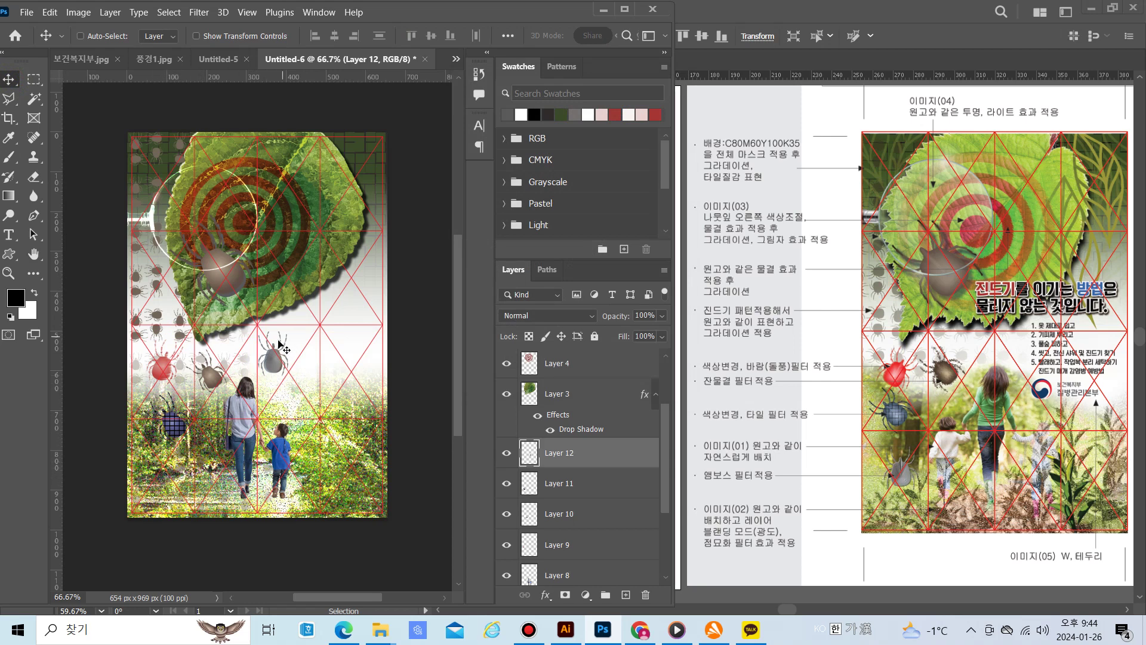
pyautogui.moveTo(274, 362)
pyautogui.mouseDown()
pyautogui.moveTo(186, 484)
pyautogui.moveTo(259, 366)
pyautogui.mouseUp()
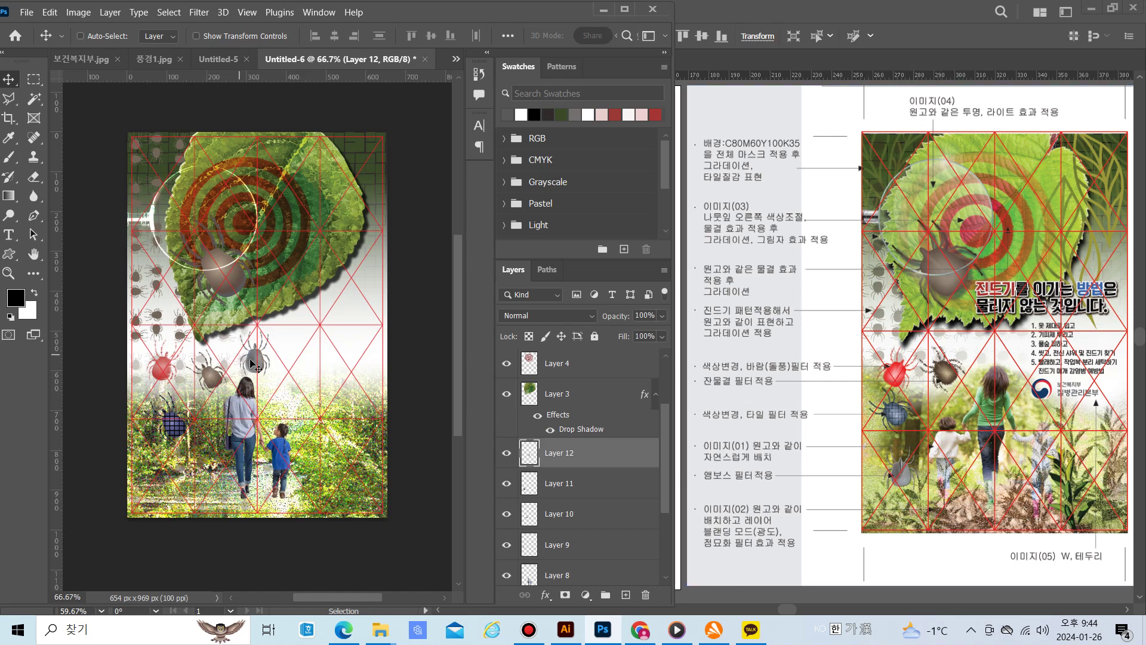
pyautogui.moveTo(255, 358)
pyautogui.mouseDown()
pyautogui.moveTo(268, 441)
pyautogui.moveTo(218, 448)
pyautogui.moveTo(245, 357)
pyautogui.mouseUp()
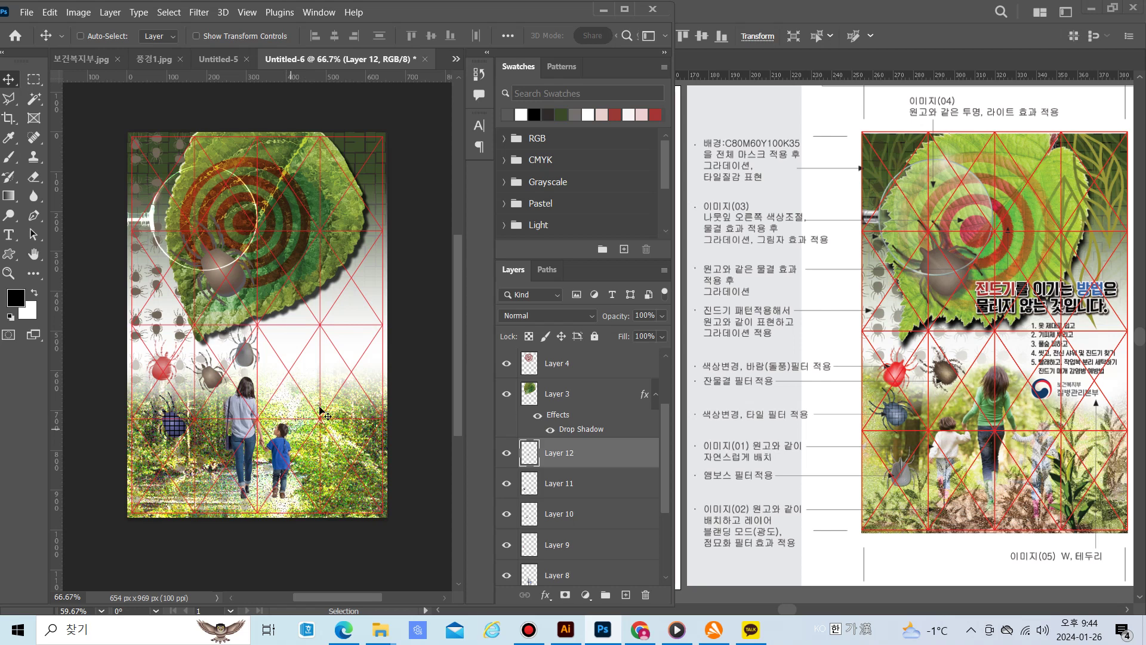
# Switch to Illustrator and copy the two-line headline text object beneath the headline reference
pyautogui.click(567, 632)
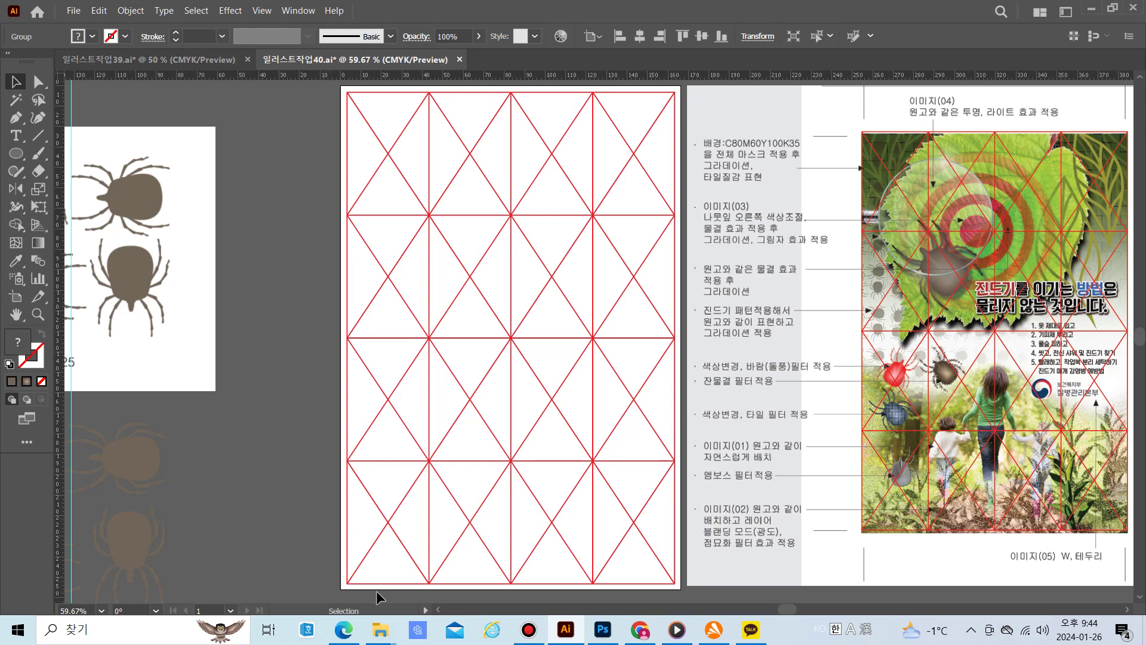
pyautogui.hscroll(-5, 437, 610)
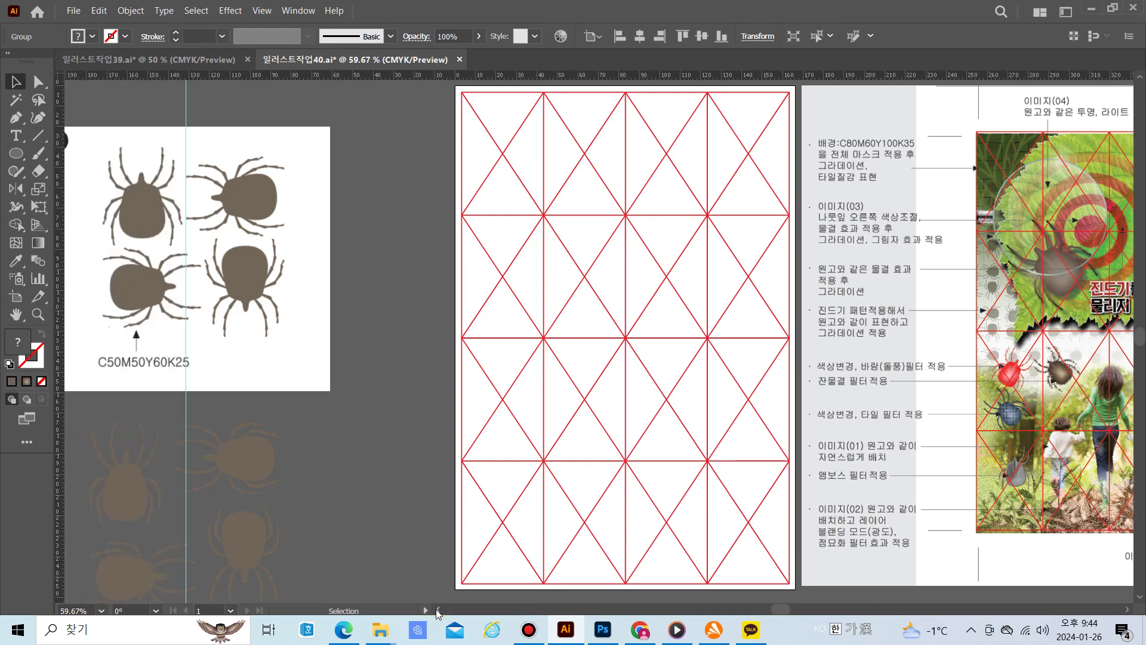
pyautogui.hscroll(-9, 437, 611)
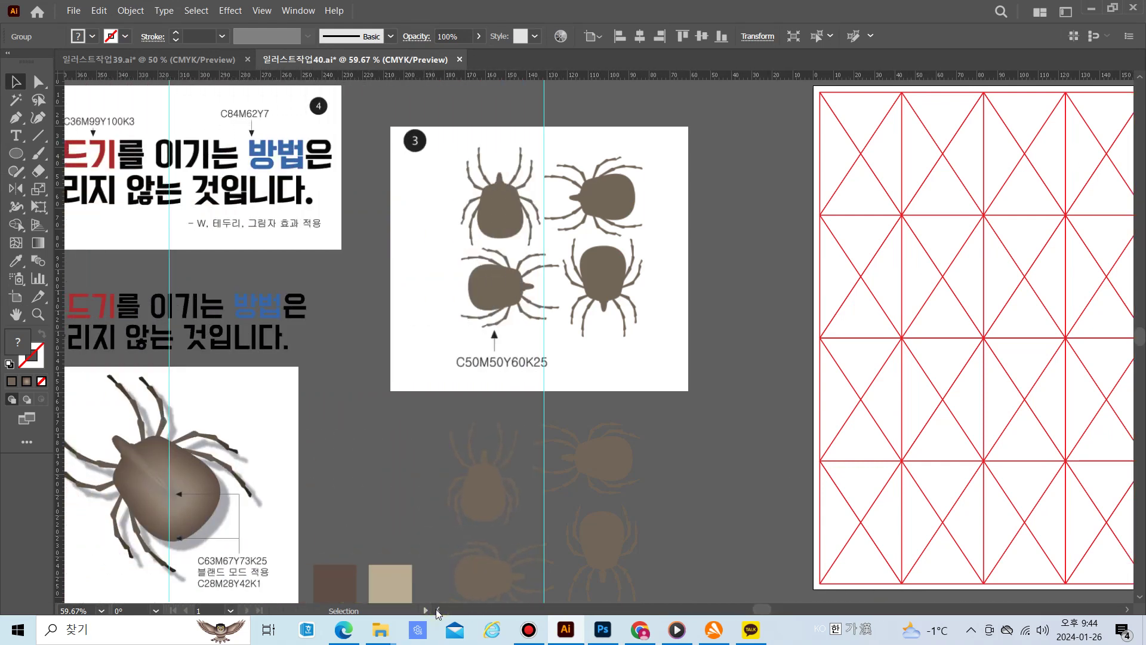
pyautogui.hscroll(-1, 438, 612)
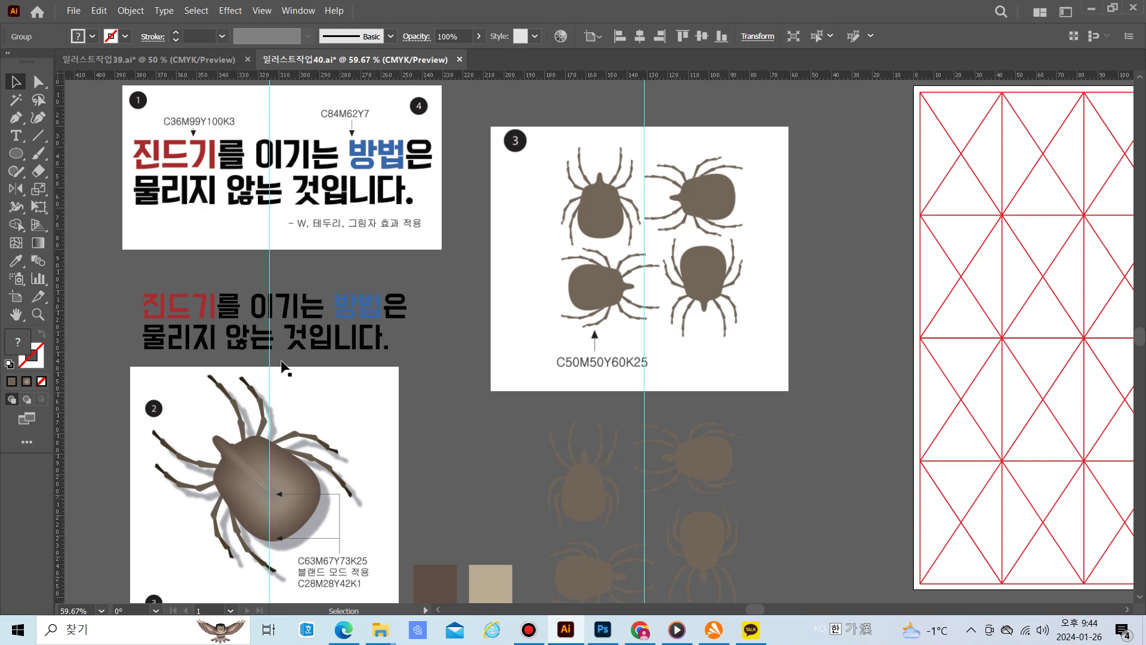
pyautogui.click(269, 311)
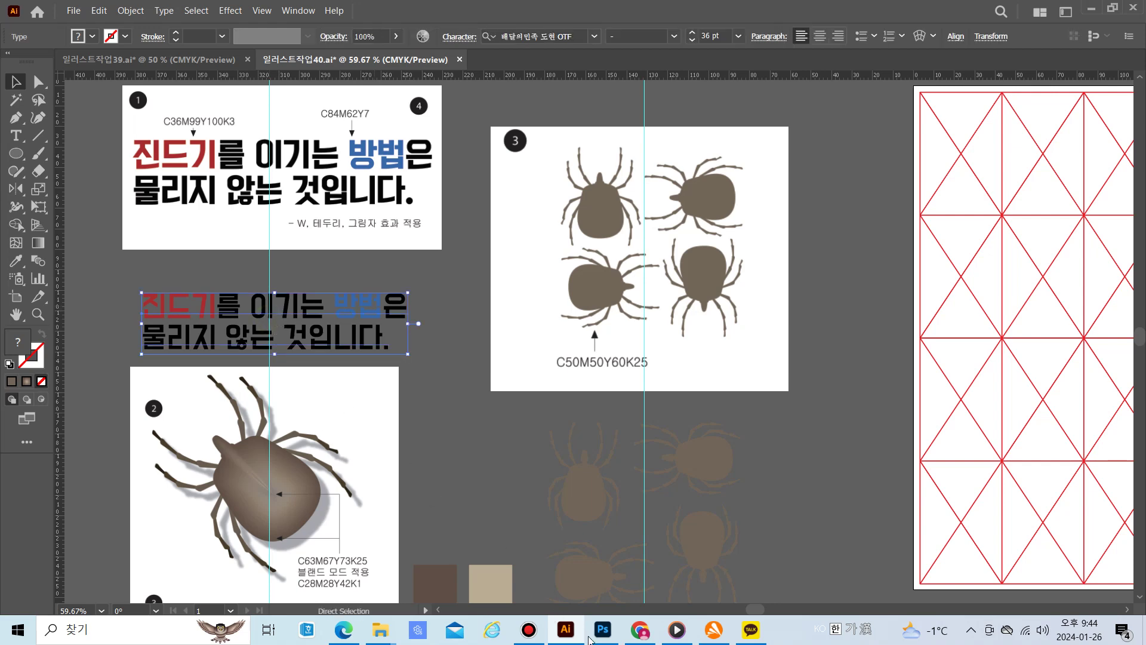
# Paste the headline into the Photoshop poster as pixels, scale it to about 61% and place it across the leaf's lower-right edge
pyautogui.click(603, 629)
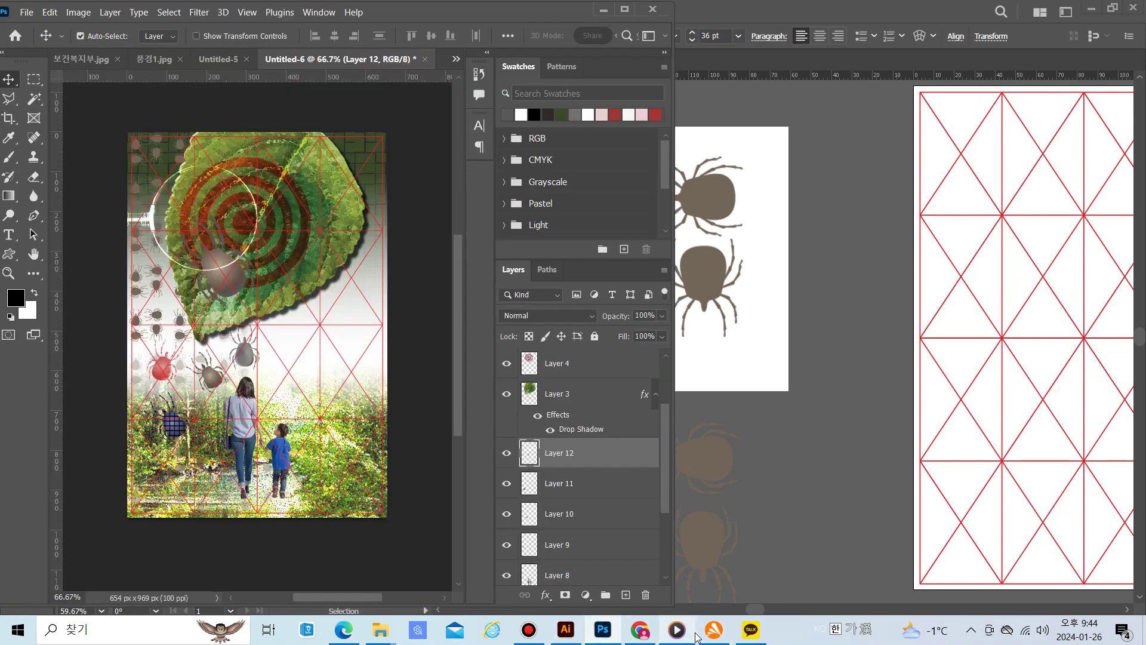
pyautogui.hotkey('ctrl', 'v')
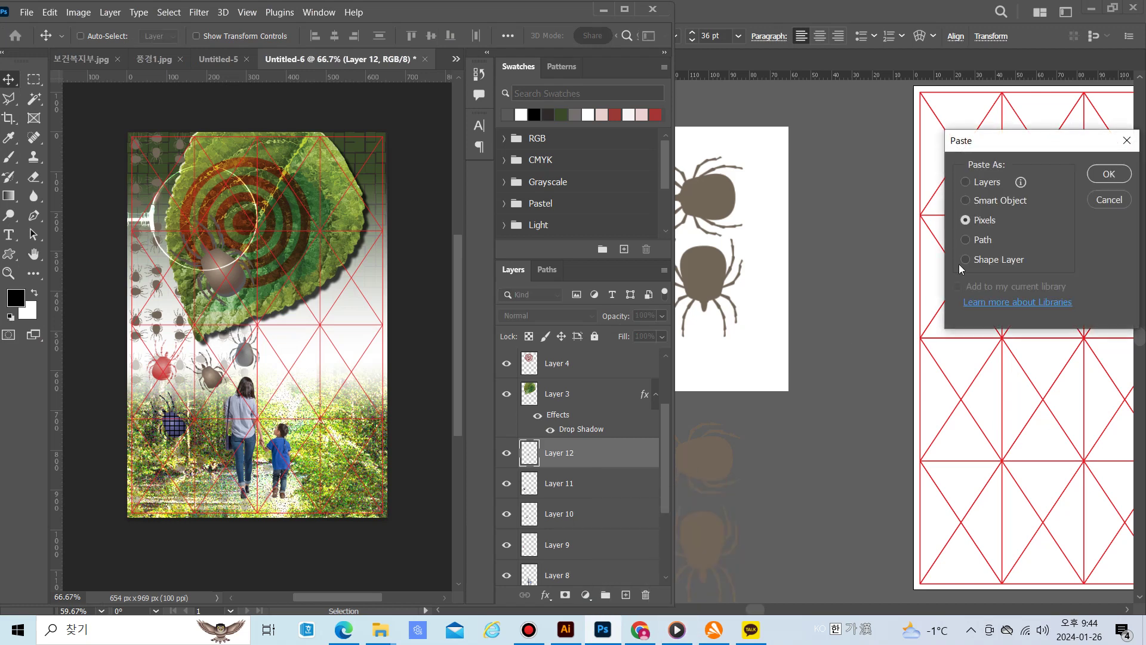
pyautogui.click(1108, 174)
pyautogui.press('Hangul')
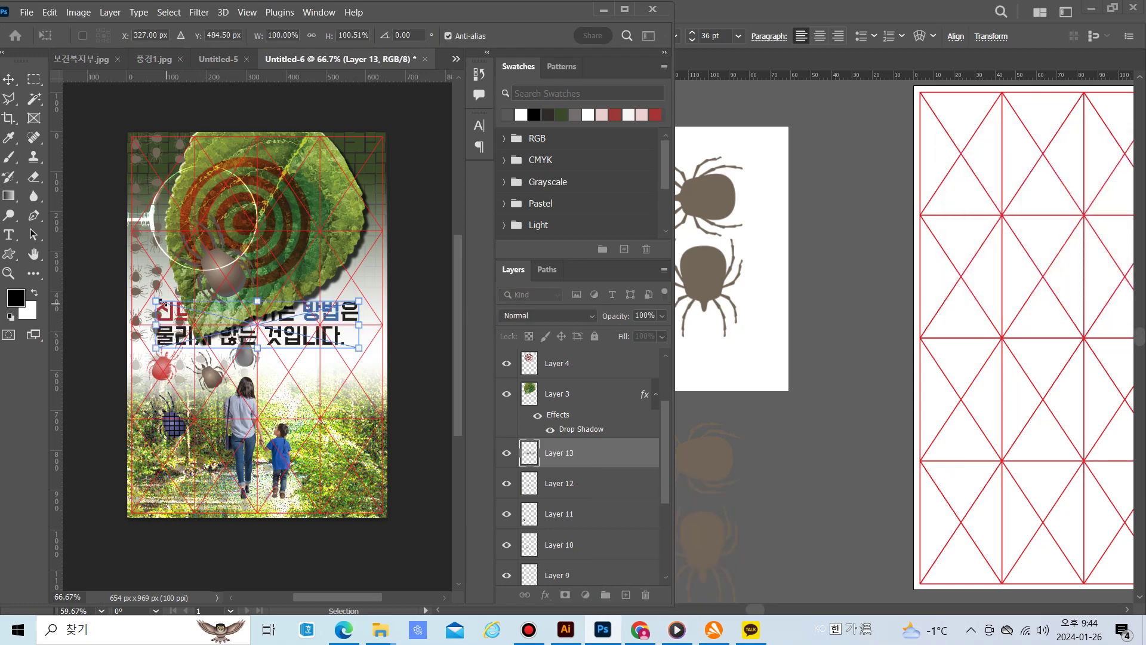
pyautogui.moveTo(159, 302); pyautogui.dragTo(282, 316)
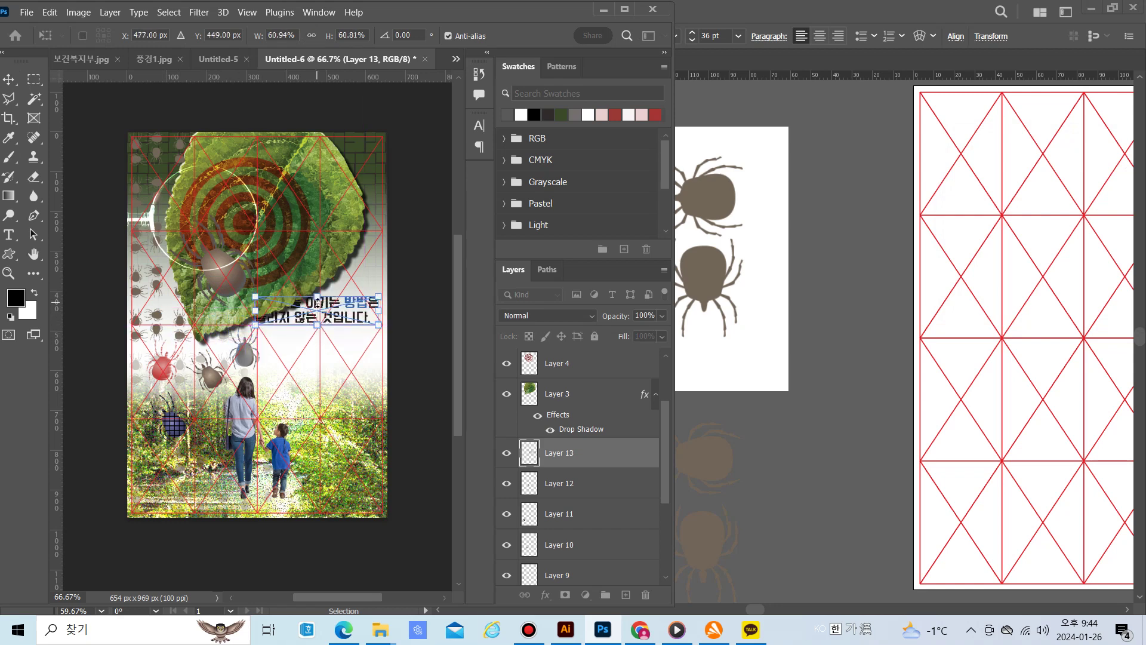
pyautogui.press('Return')
# Move the headline layer directly below the 그리드 layer and give it a 2 px white outside stroke
pyautogui.moveTo(578, 467); pyautogui.dragTo(587, 436)
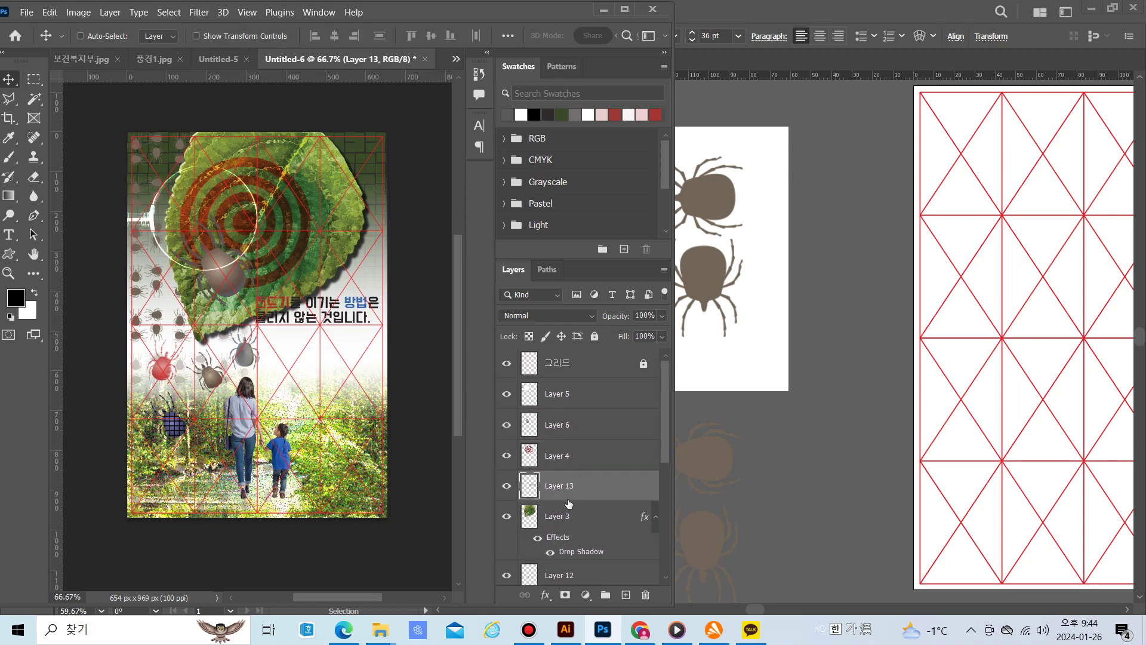
pyautogui.moveTo(568, 494); pyautogui.dragTo(564, 389)
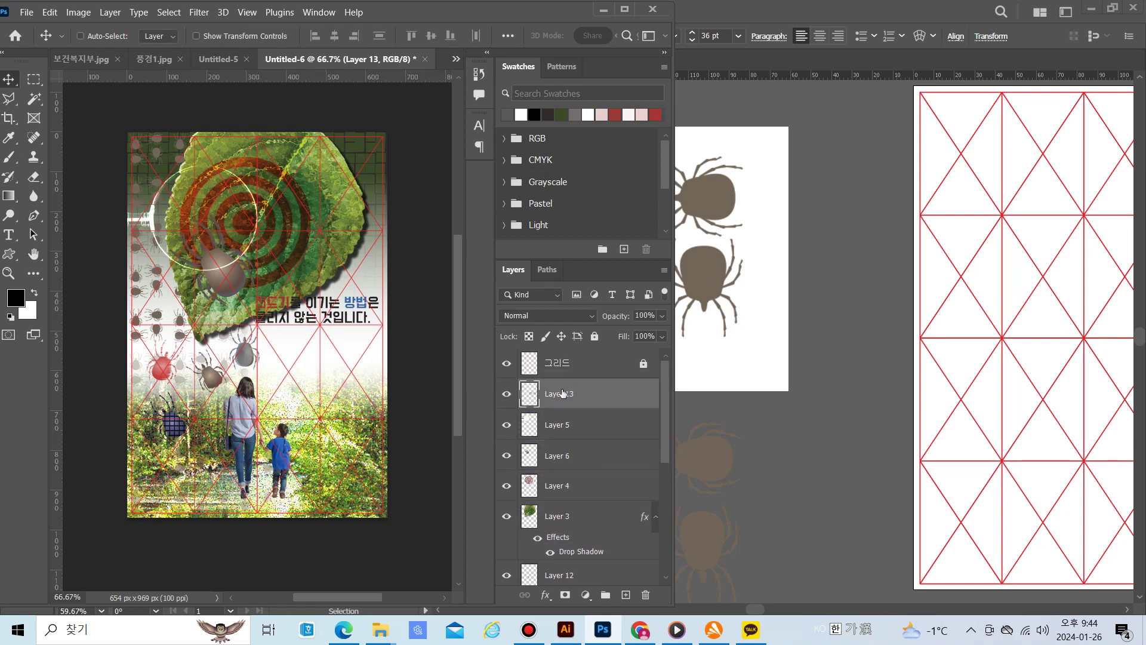
pyautogui.click(545, 595)
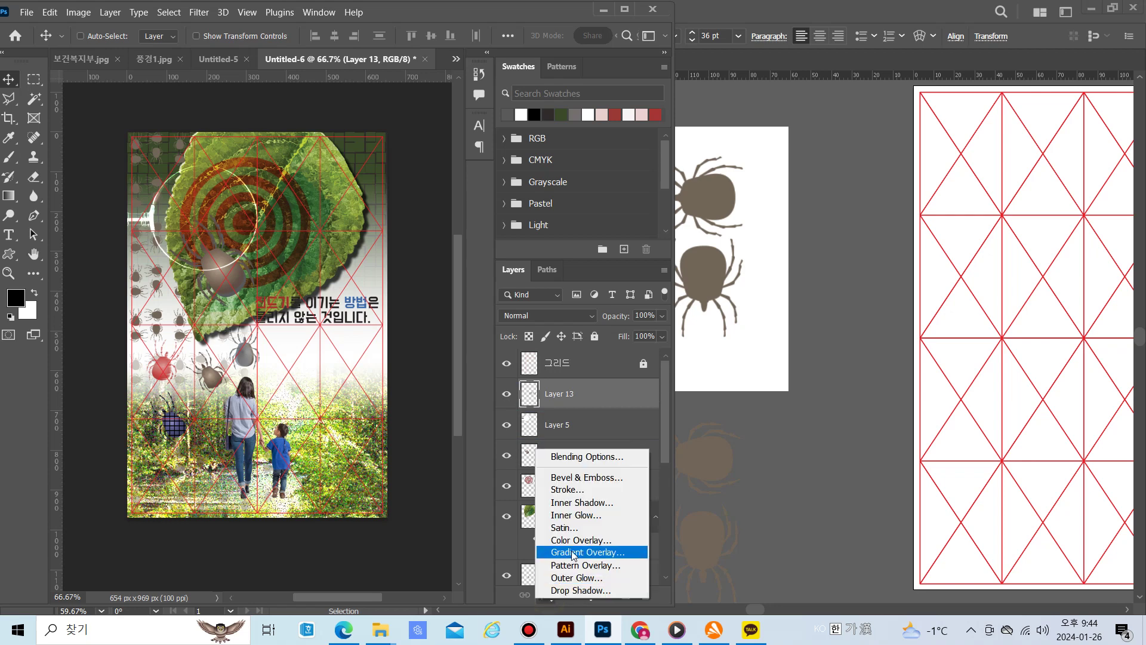
pyautogui.click(579, 489)
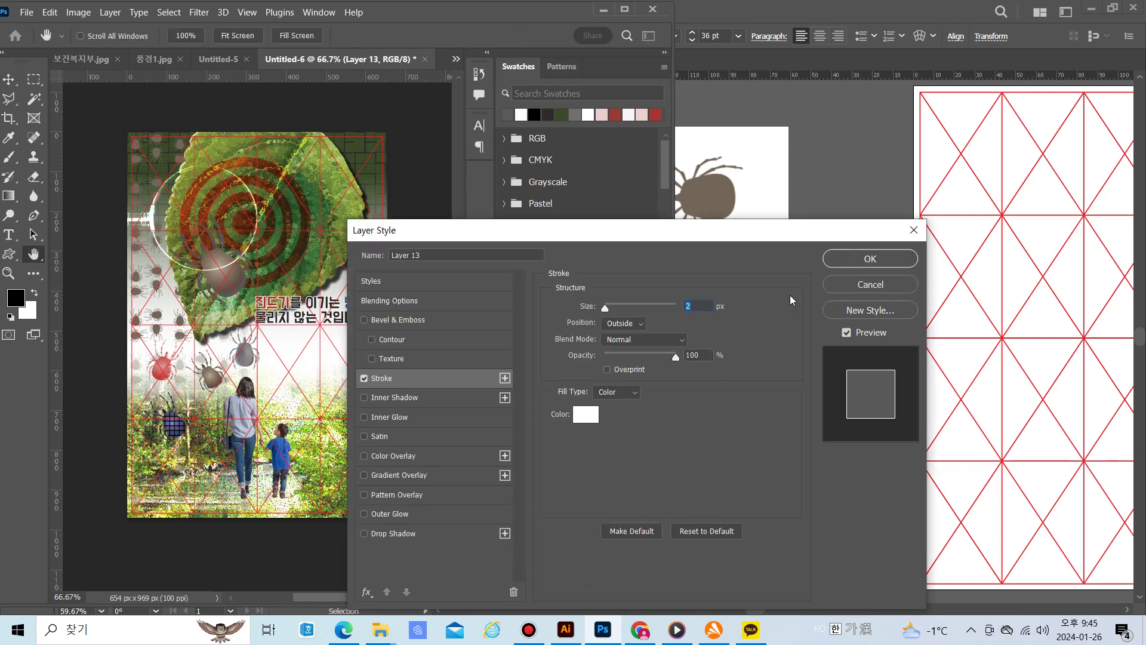
pyautogui.click(852, 262)
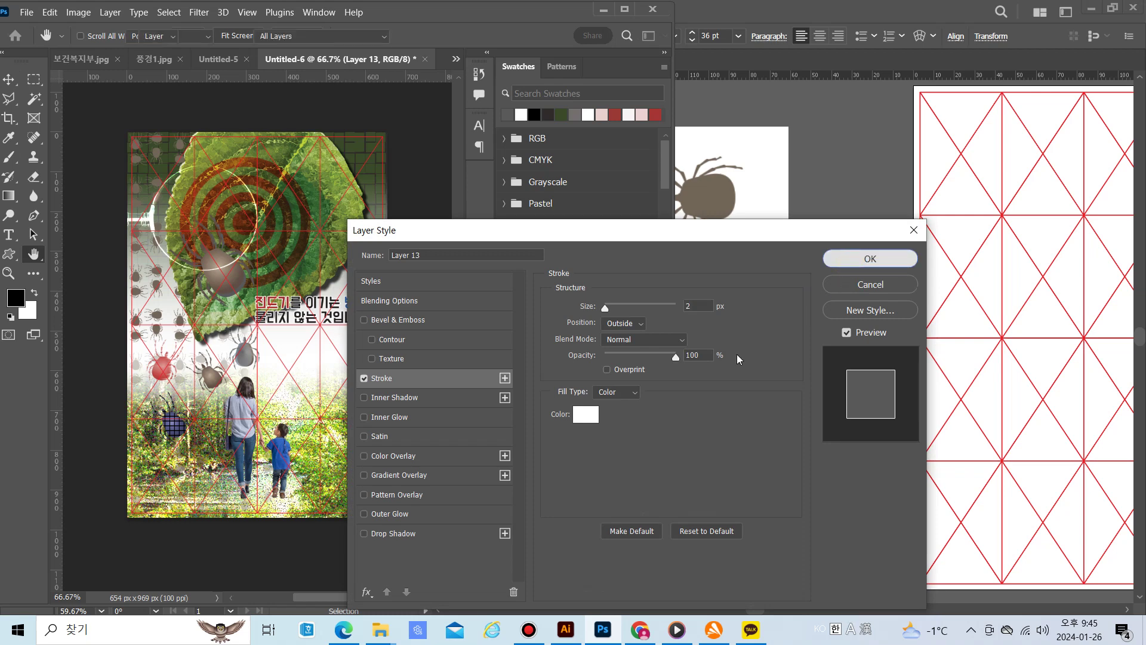
# Copy the five-item numbered list text from Illustrator and paste it into the Photoshop poster as pixels
pyautogui.click(565, 629)
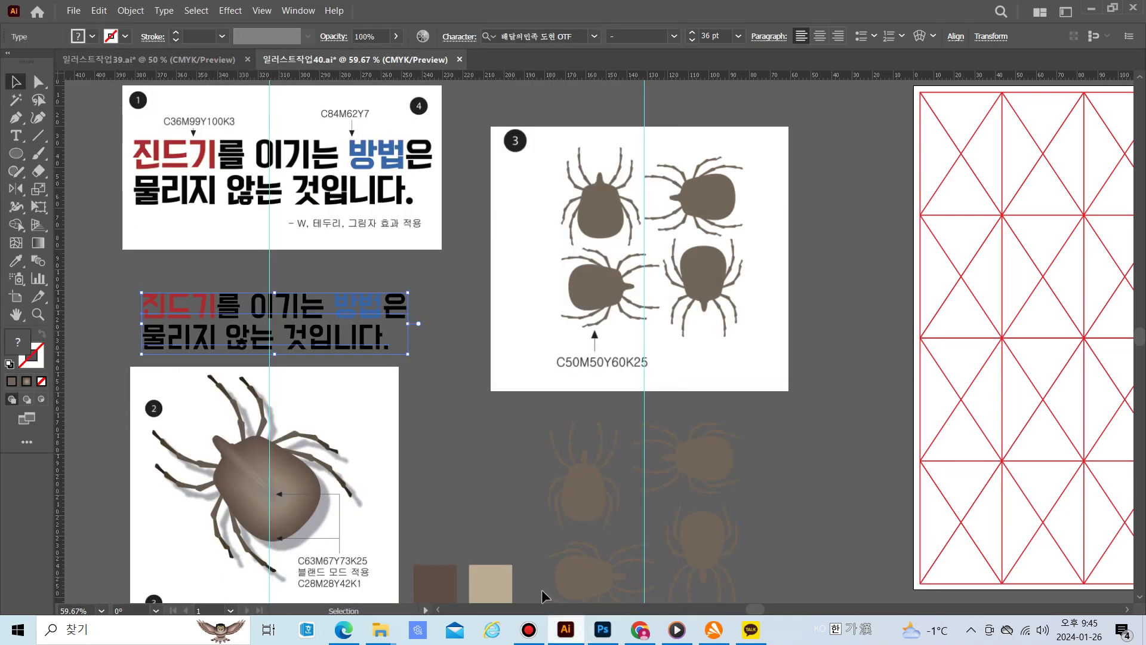
pyautogui.scroll(-6, 515, 522)
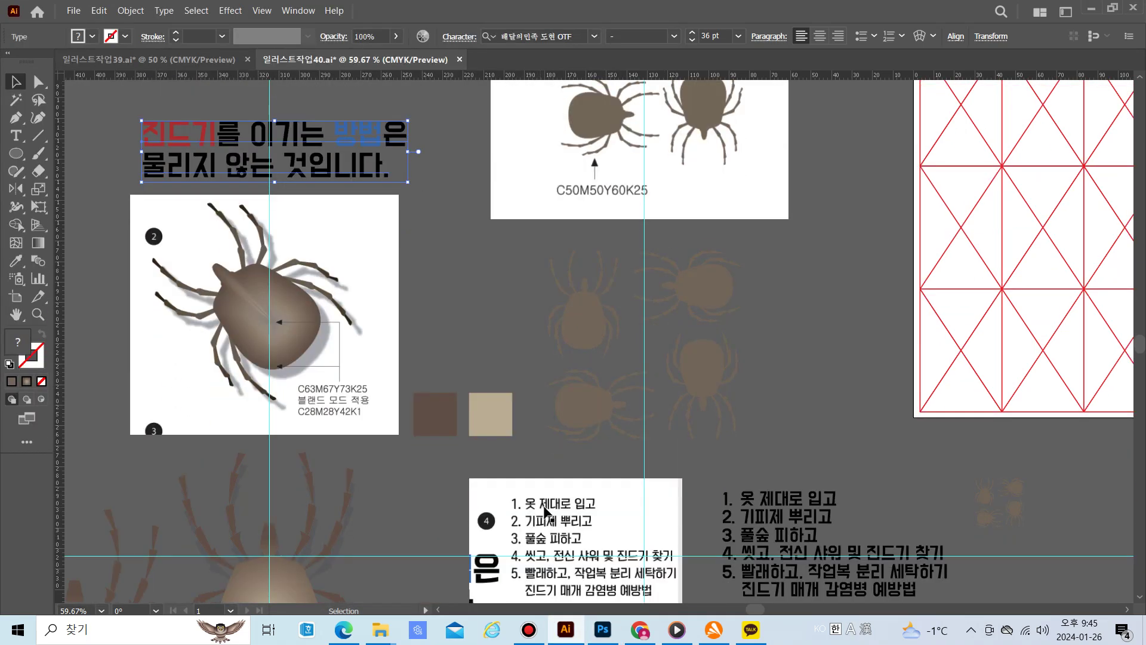
pyautogui.click(751, 442)
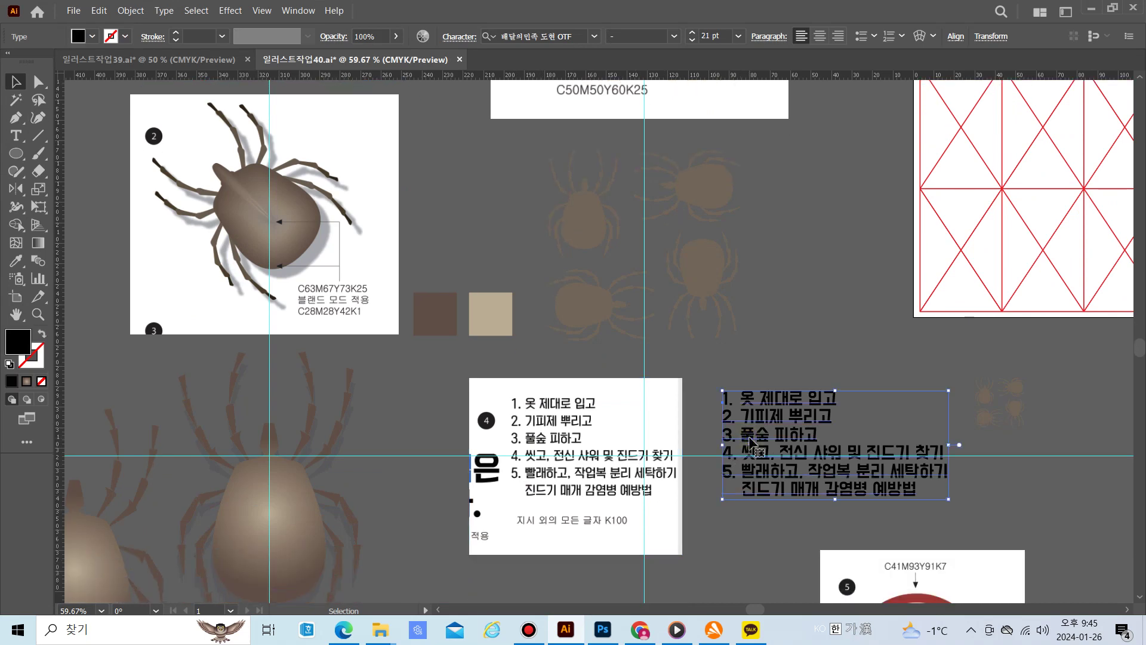
pyautogui.click(602, 630)
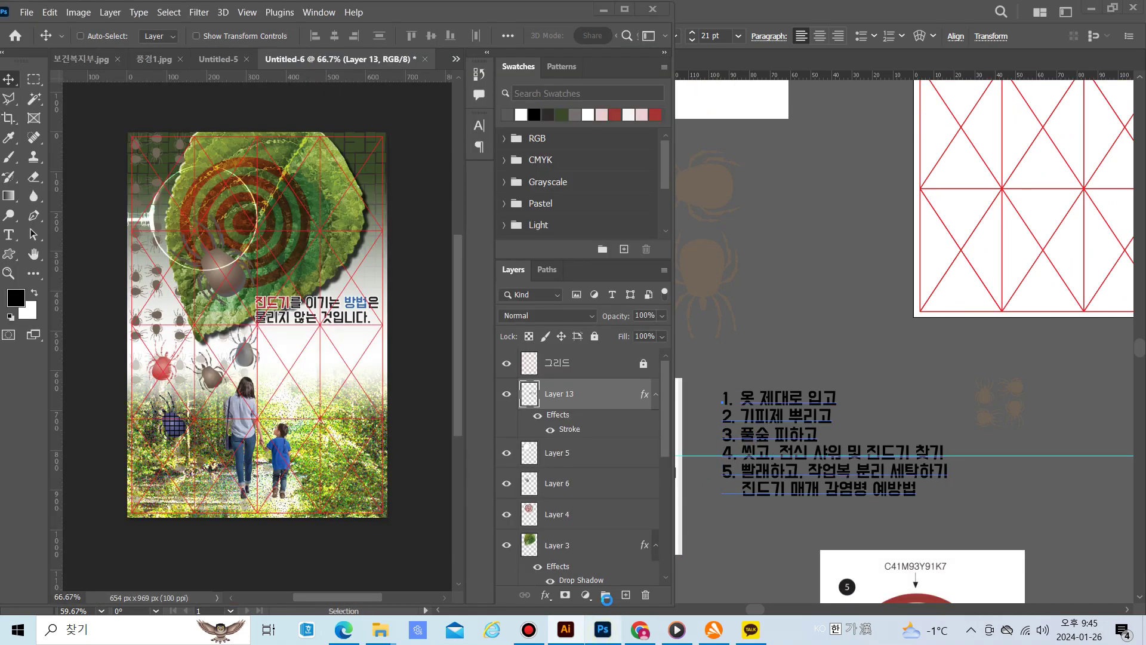
pyautogui.hotkey('ctrl', 'v')
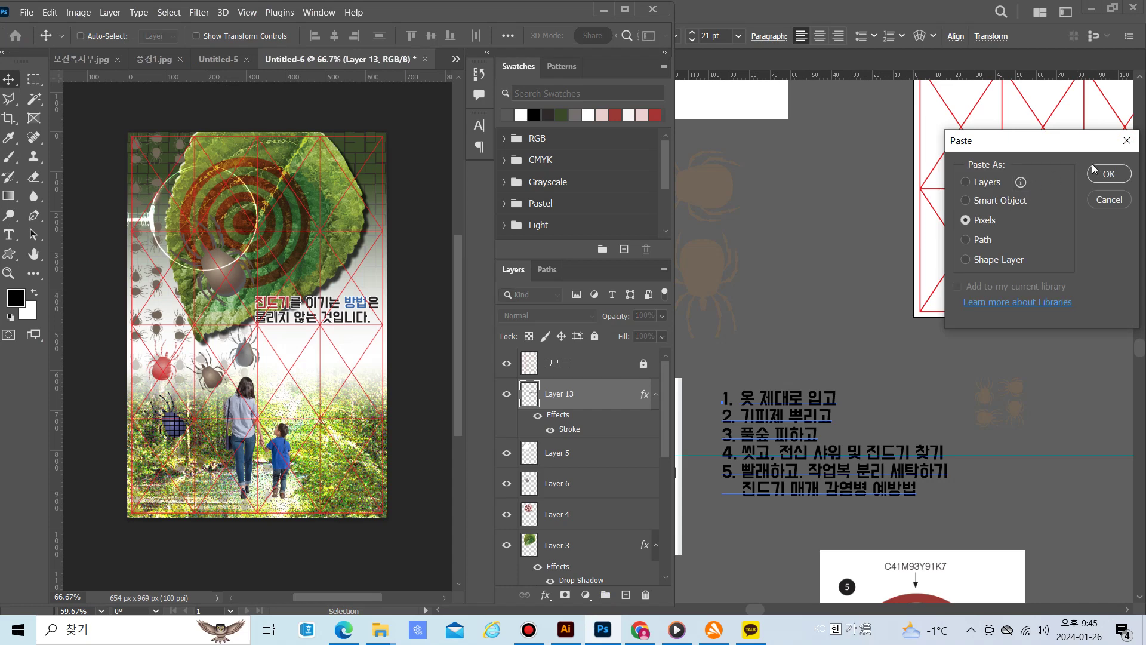
pyautogui.click(1106, 174)
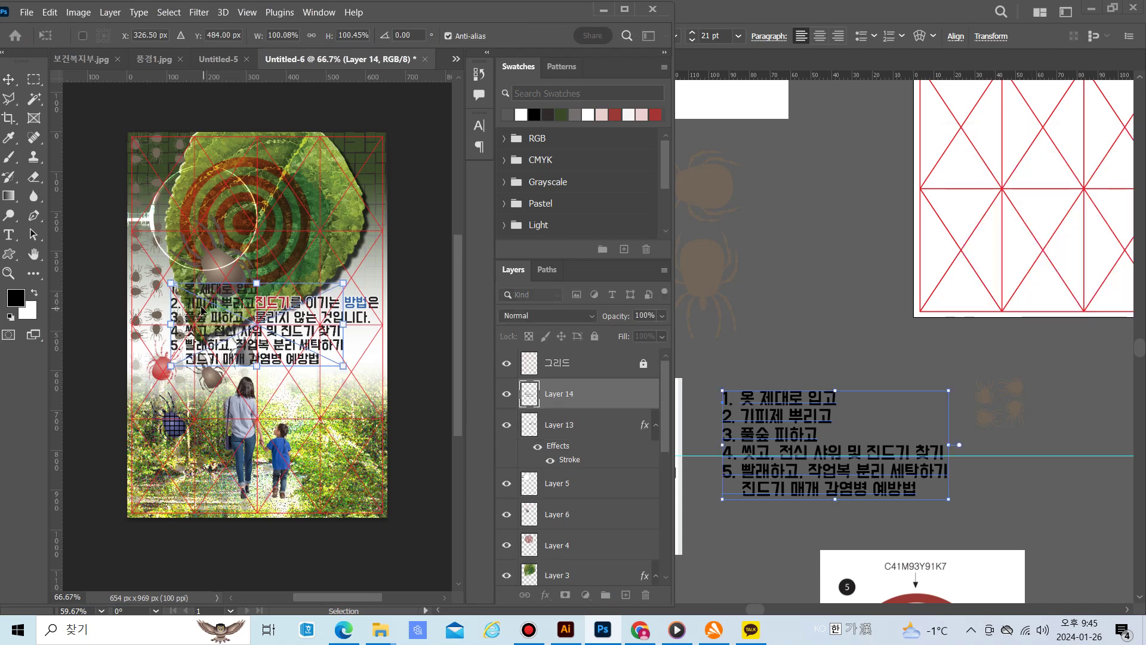
# Scale the numbered list to about 54% and place it under the headline, near the poster's right edge
pyautogui.moveTo(174, 285); pyautogui.dragTo(307, 364)
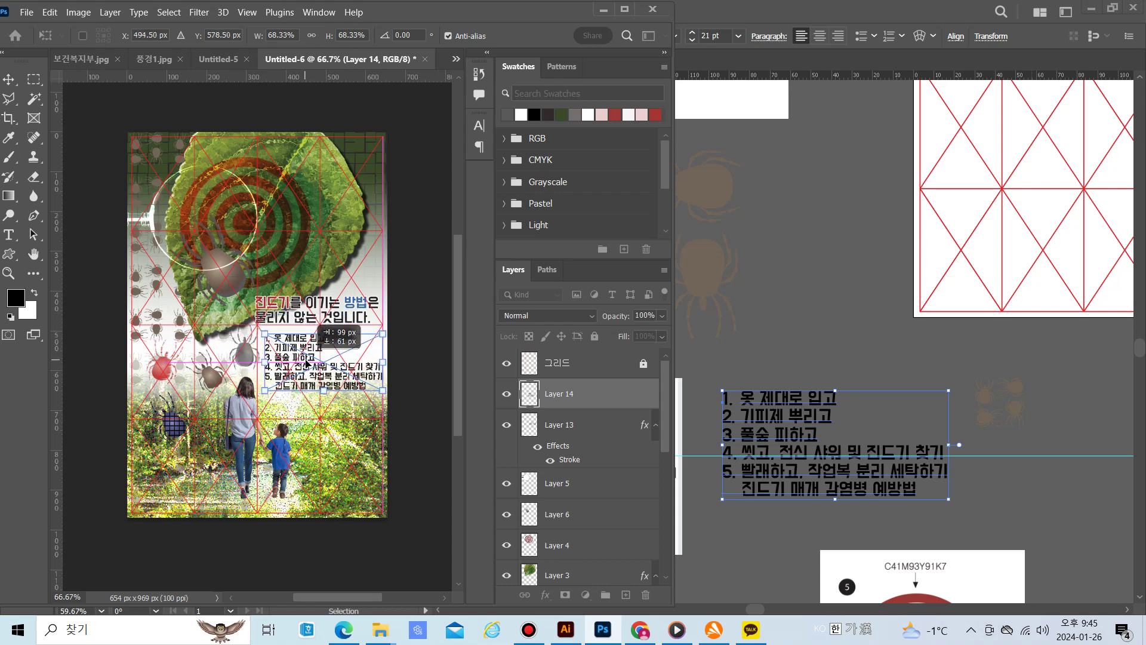
pyautogui.moveTo(382, 334); pyautogui.dragTo(357, 346)
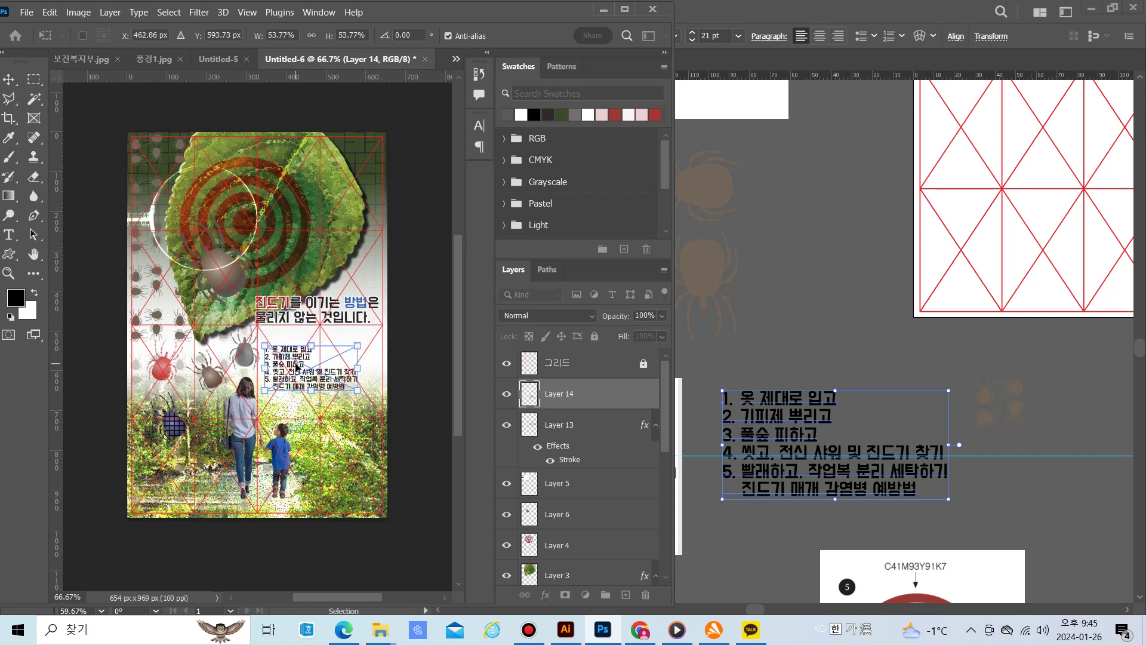
pyautogui.moveTo(297, 366); pyautogui.dragTo(311, 352)
pyautogui.hotkey('ctrl', 'e')
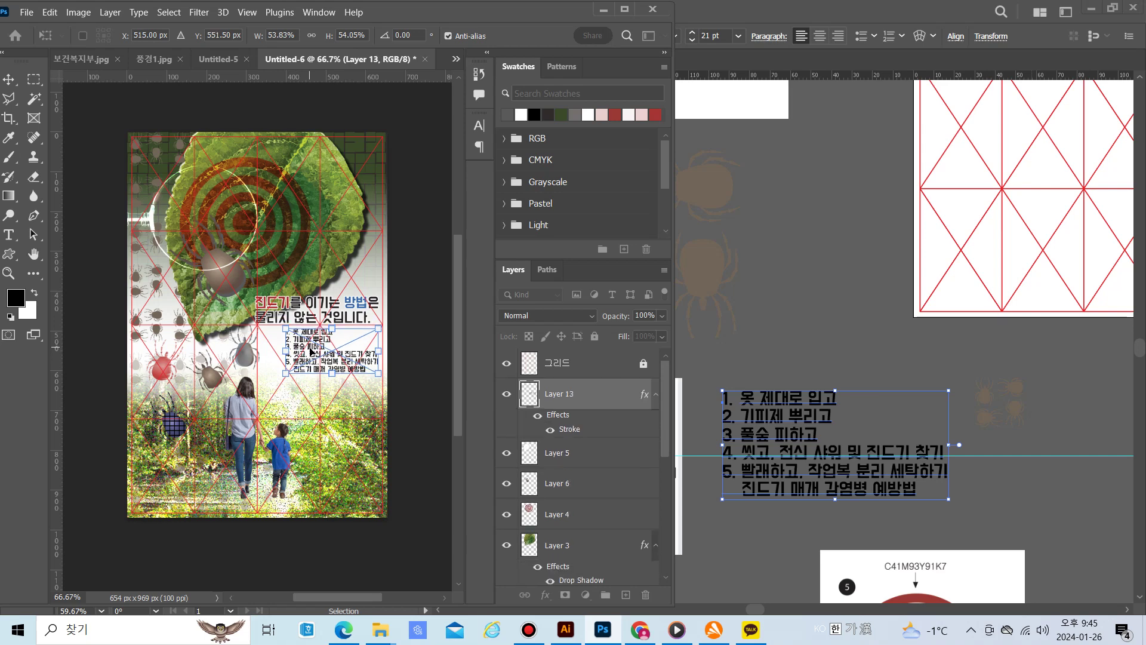
pyautogui.hotkey('ctrl', 'z')
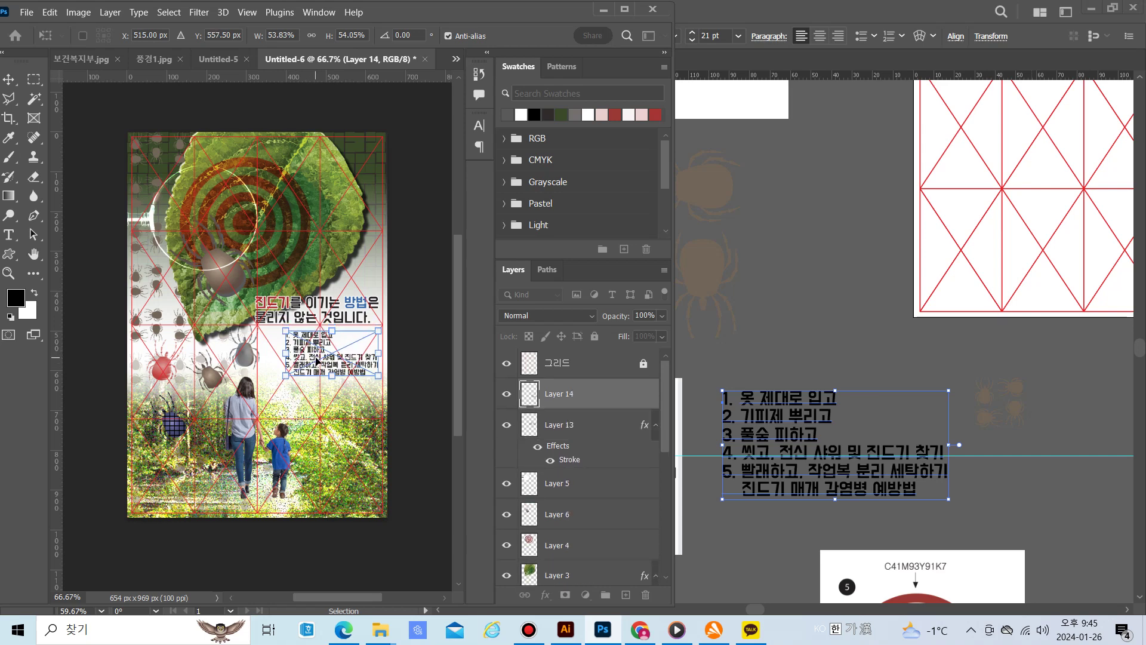
pyautogui.press('Return')
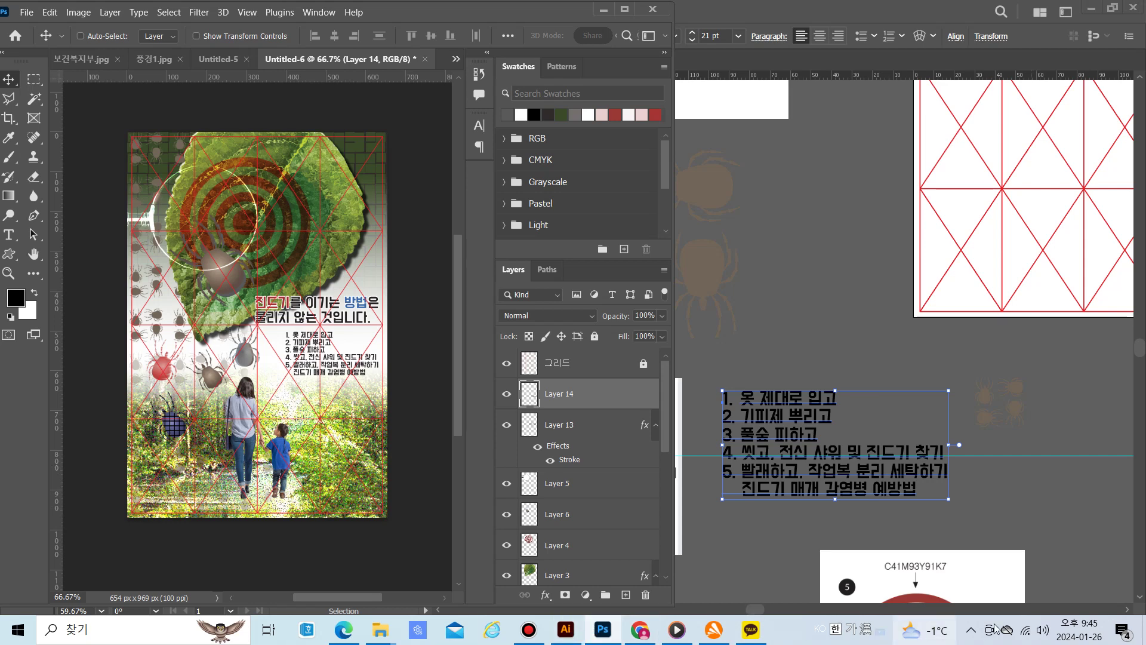
# Check the logo on the Illustrator reference, then copy the selected logo from 보건복지부.jpg and paste it into the Untitled-6 poster
pyautogui.moveTo(758, 610); pyautogui.dragTo(788, 609)
pyautogui.scroll(2, 967, 411)
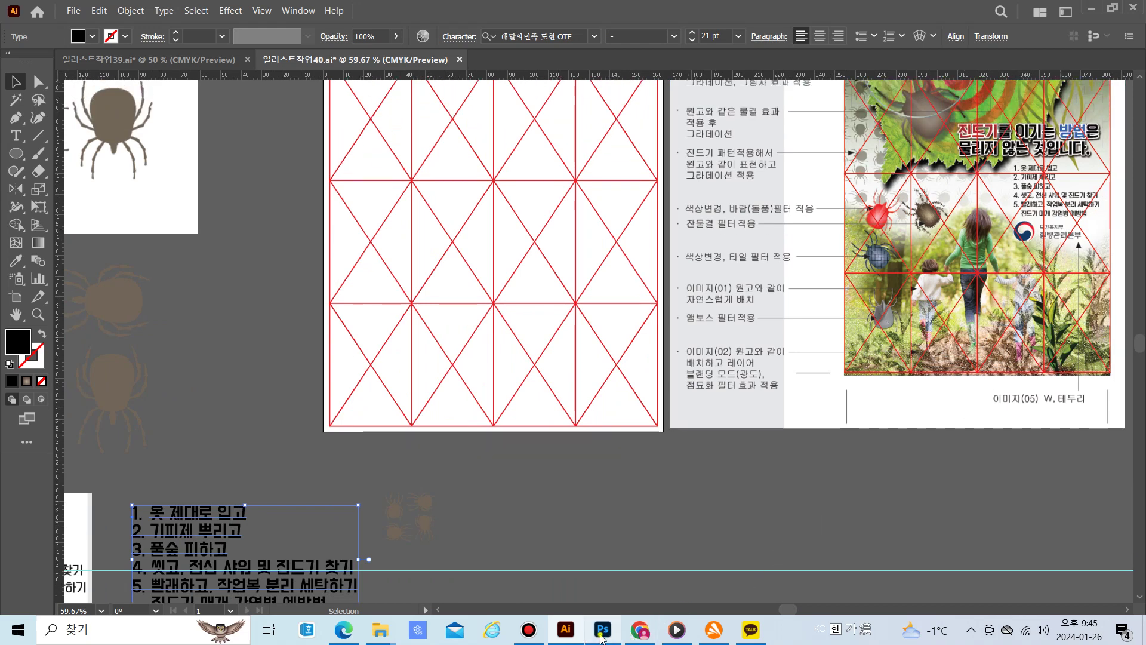
pyautogui.click(602, 633)
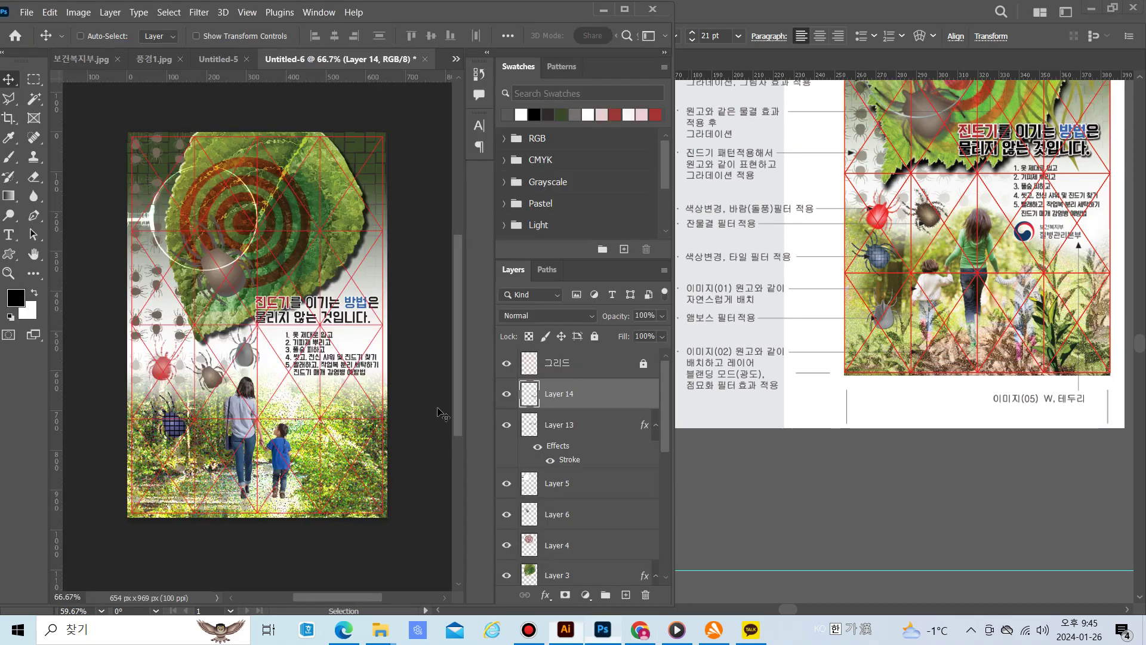
pyautogui.click(453, 60)
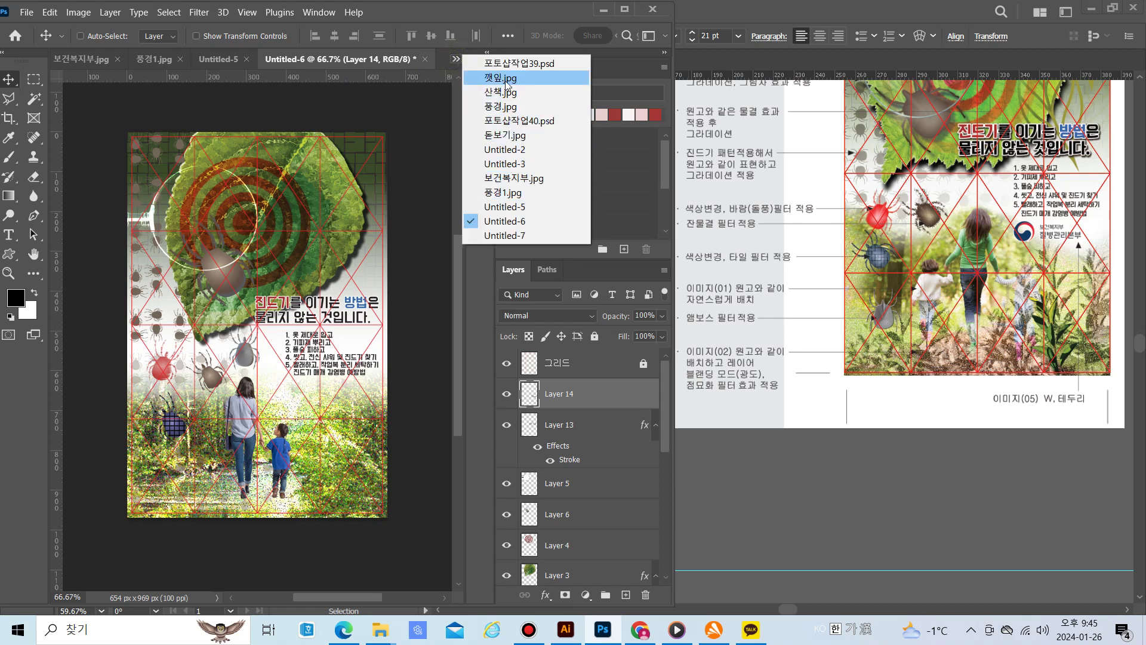
pyautogui.click(522, 178)
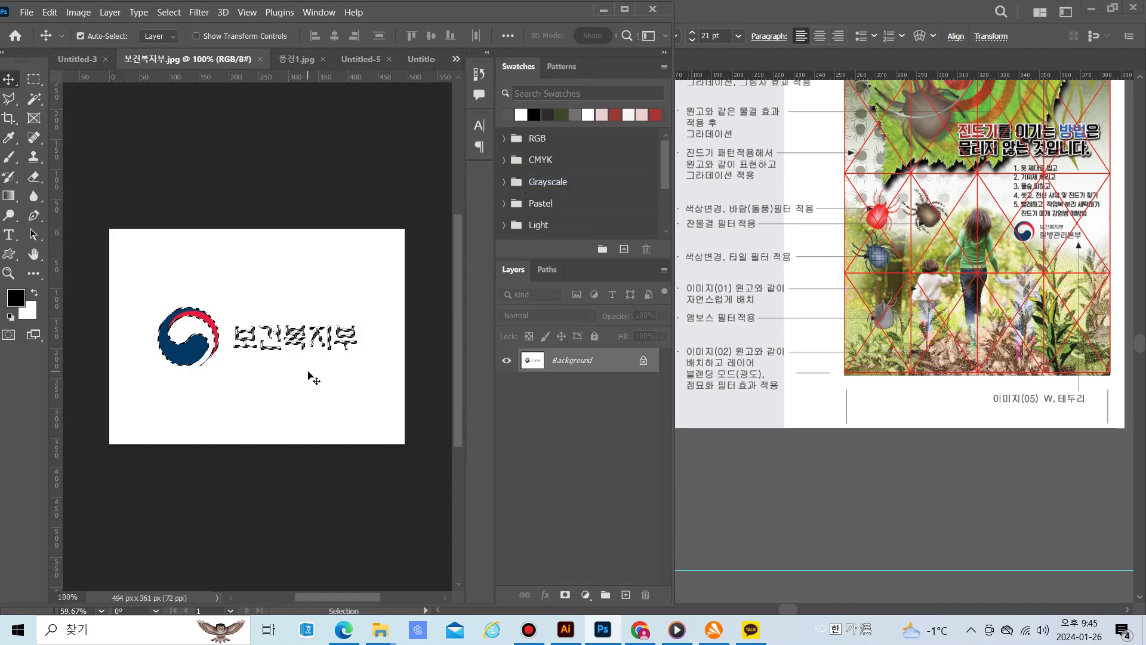
pyautogui.click(455, 58)
pyautogui.click(505, 221)
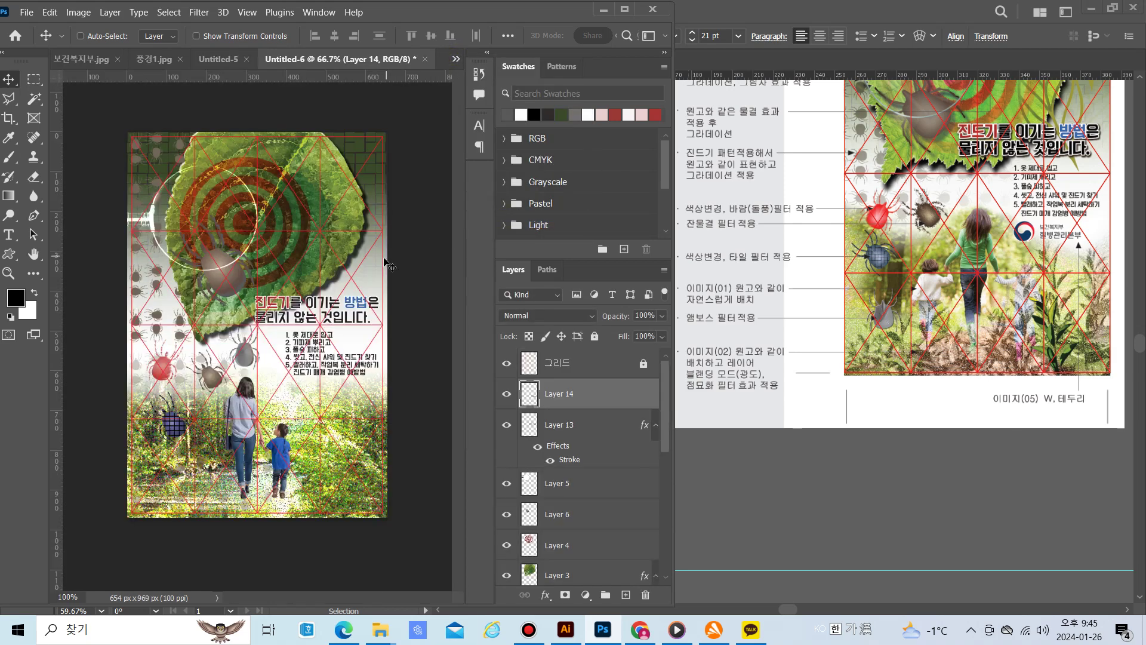
pyautogui.hotkey('ctrl', 'v')
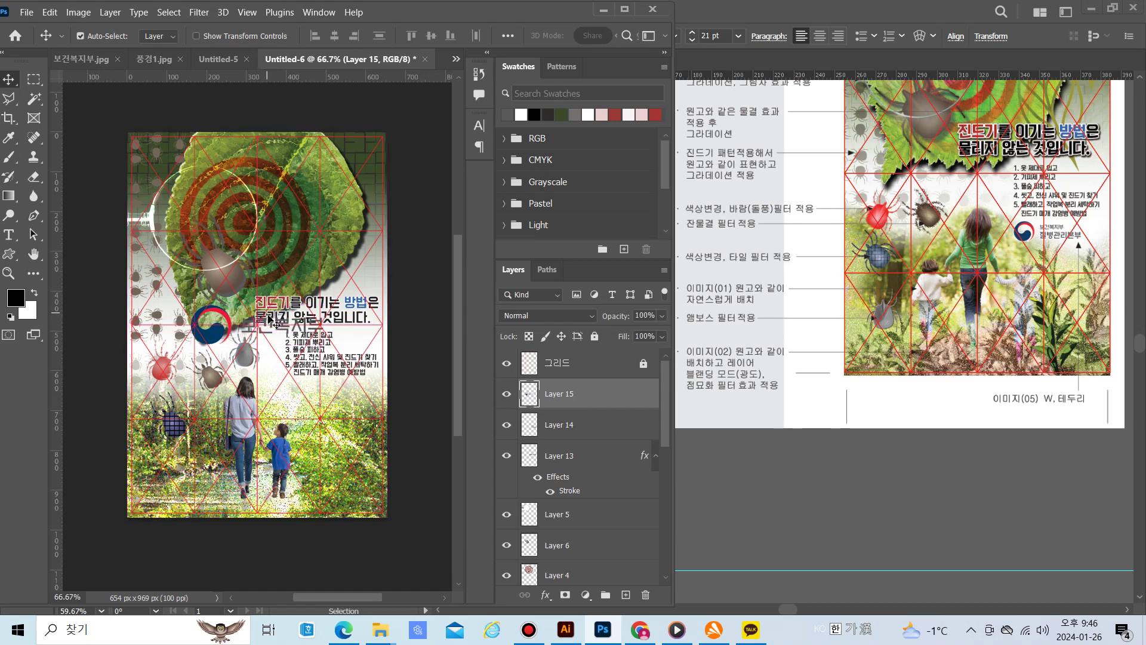
# Scale the pasted 보건복지부 logo down and place it just below the numbered list
pyautogui.hotkey('ctrl', 't')
pyautogui.moveTo(192, 303); pyautogui.dragTo(303, 398)
pyautogui.press('Return')
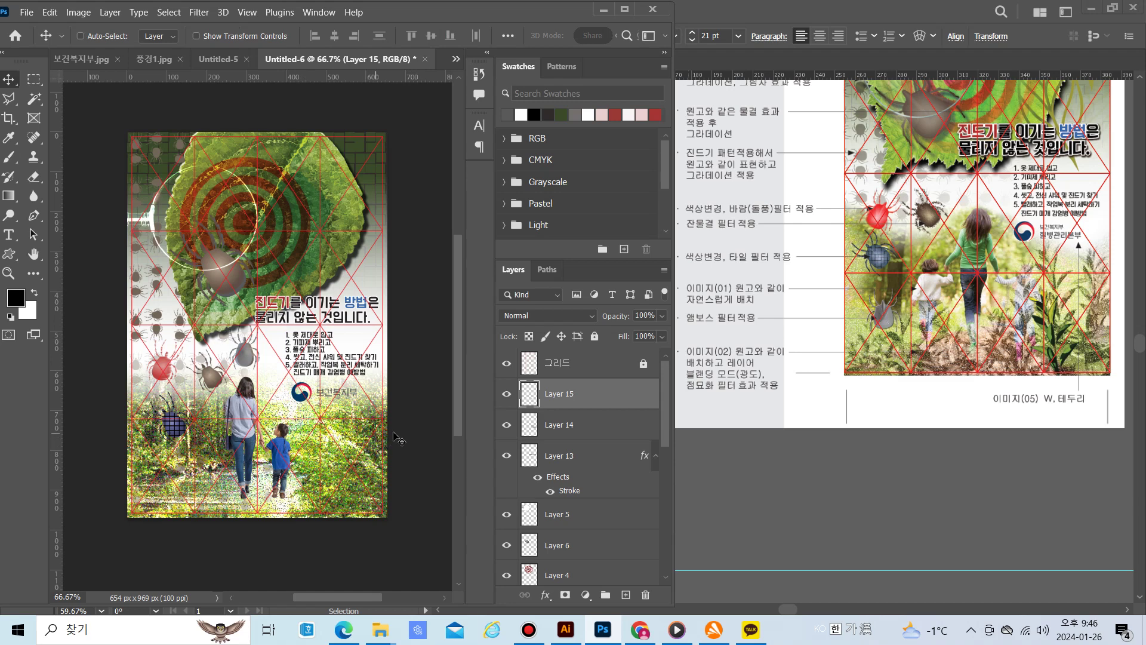
pyautogui.scroll(1, 434, 414)
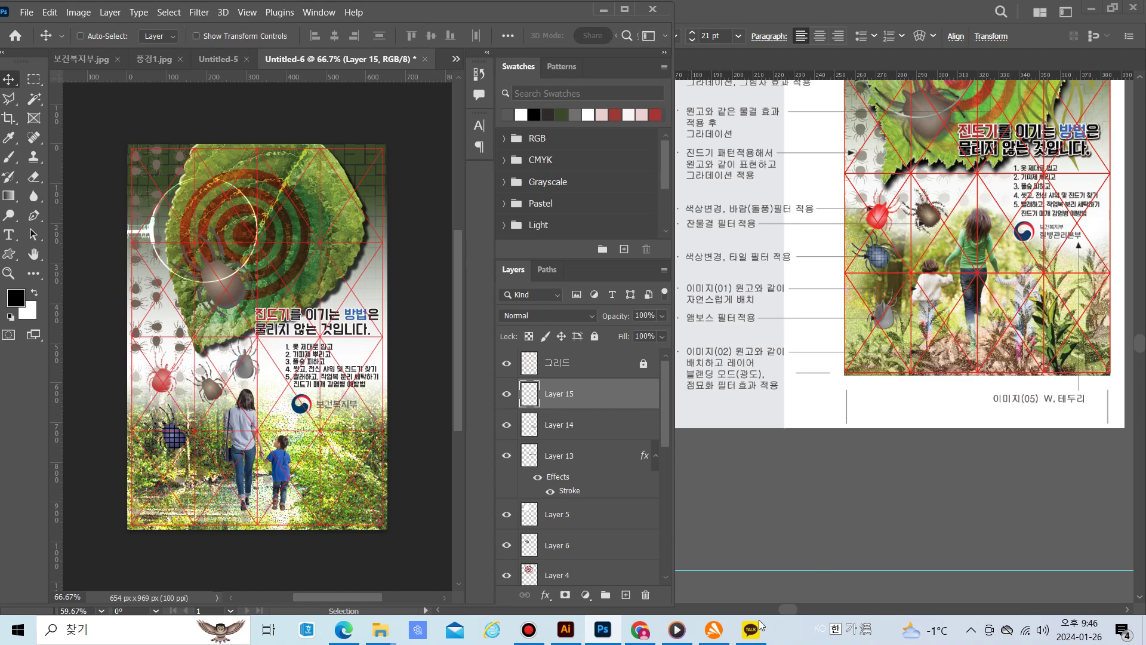
pyautogui.click(530, 629)
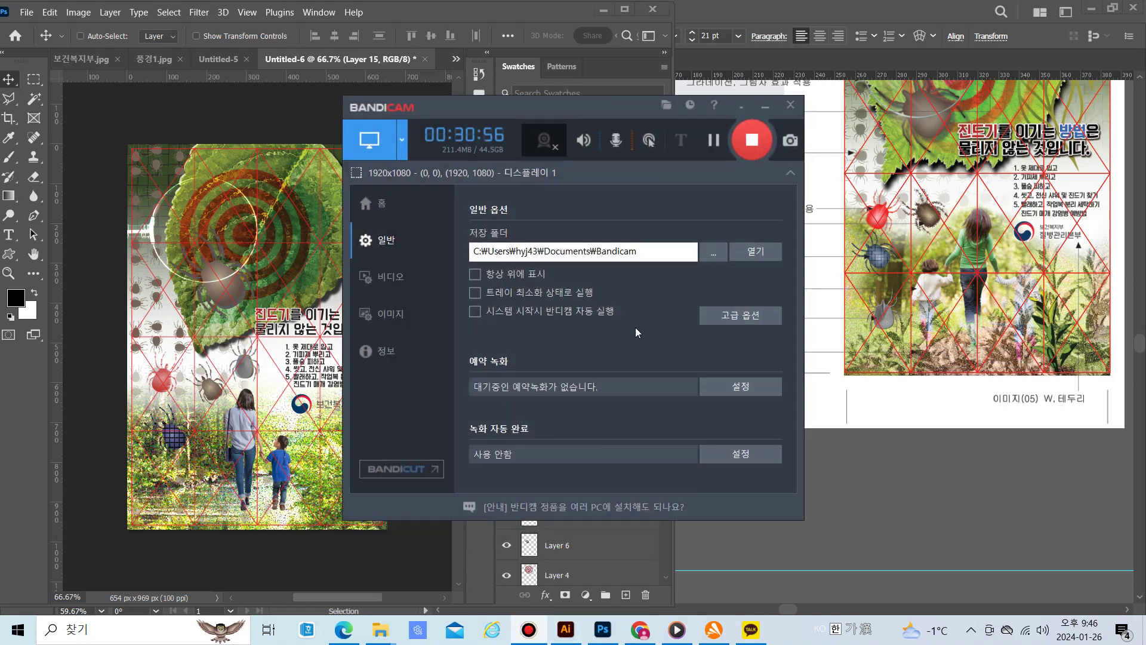